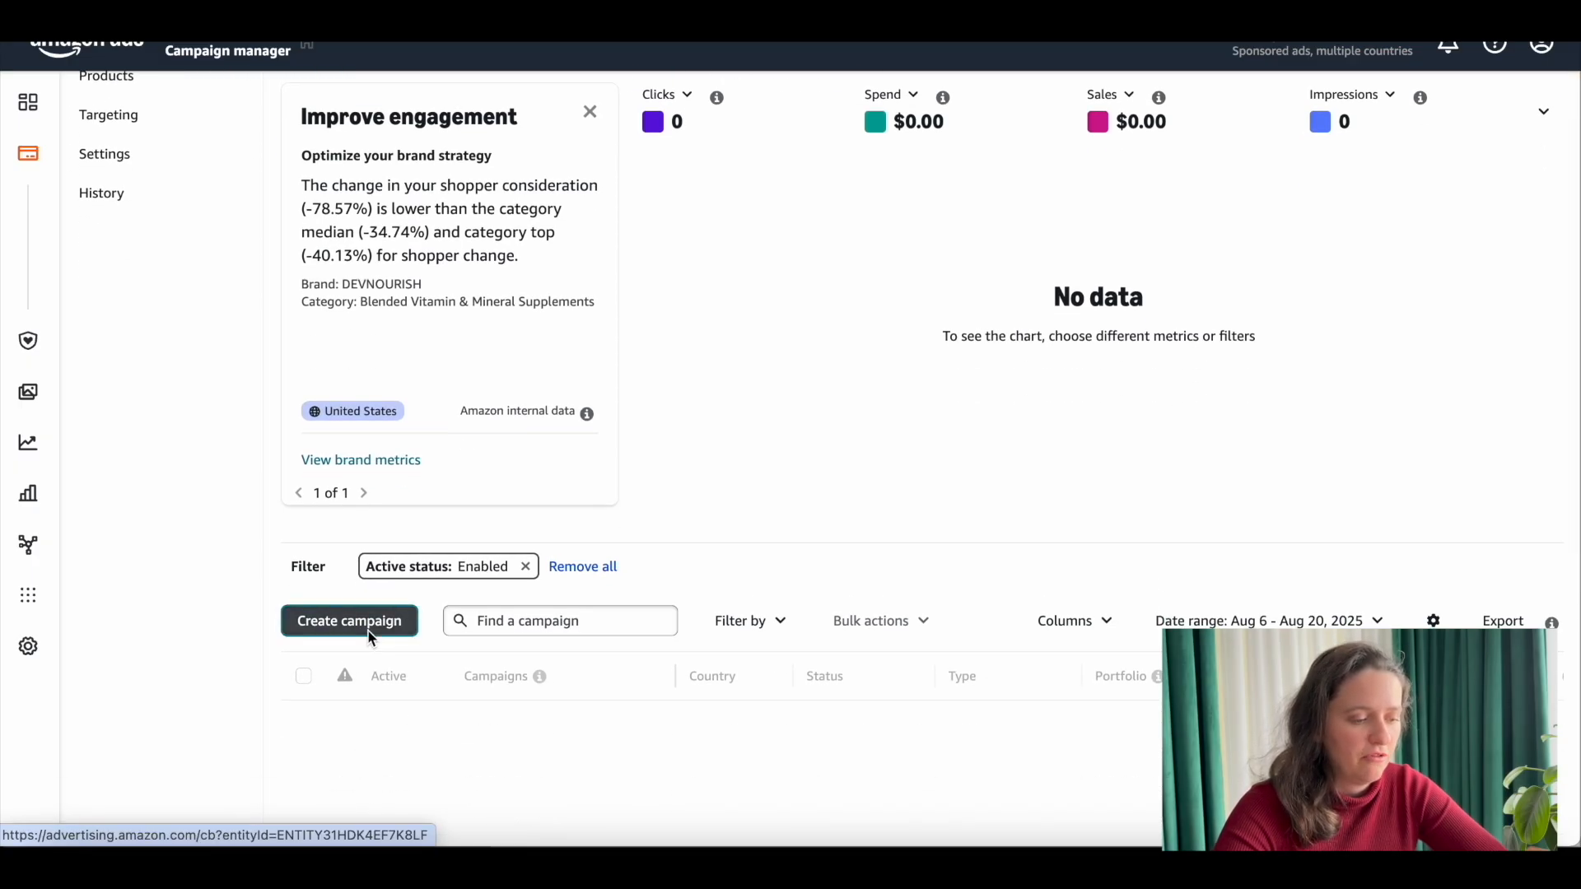
# Step: Start creating a new Sponsored Products campaign for Amazon and beyond
pyautogui.click(368, 632)
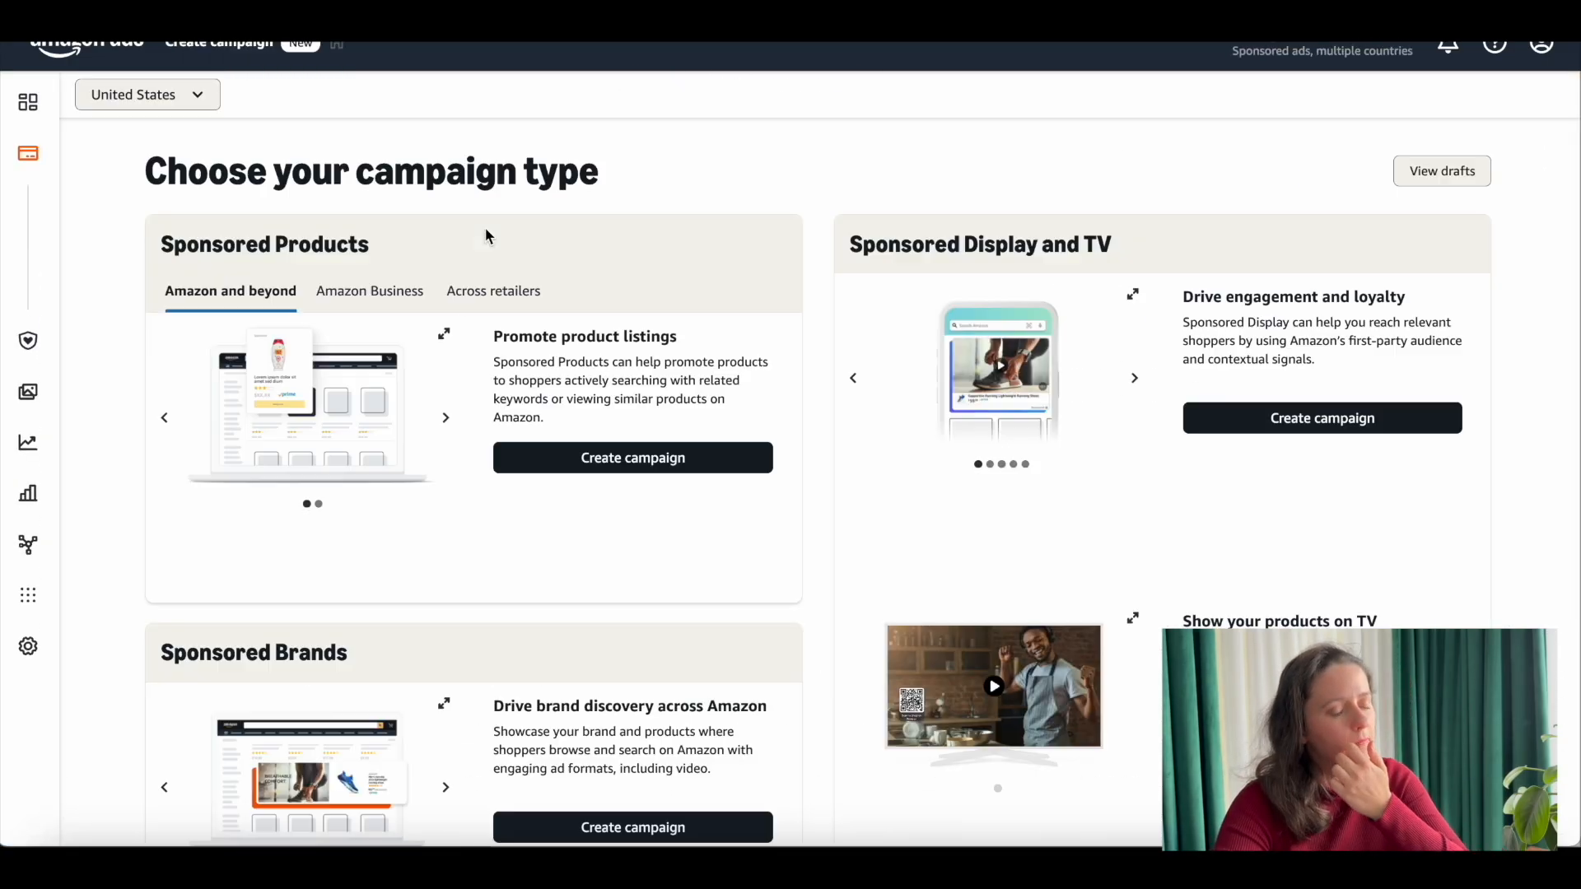
pyautogui.scroll(-3, 704, 161)
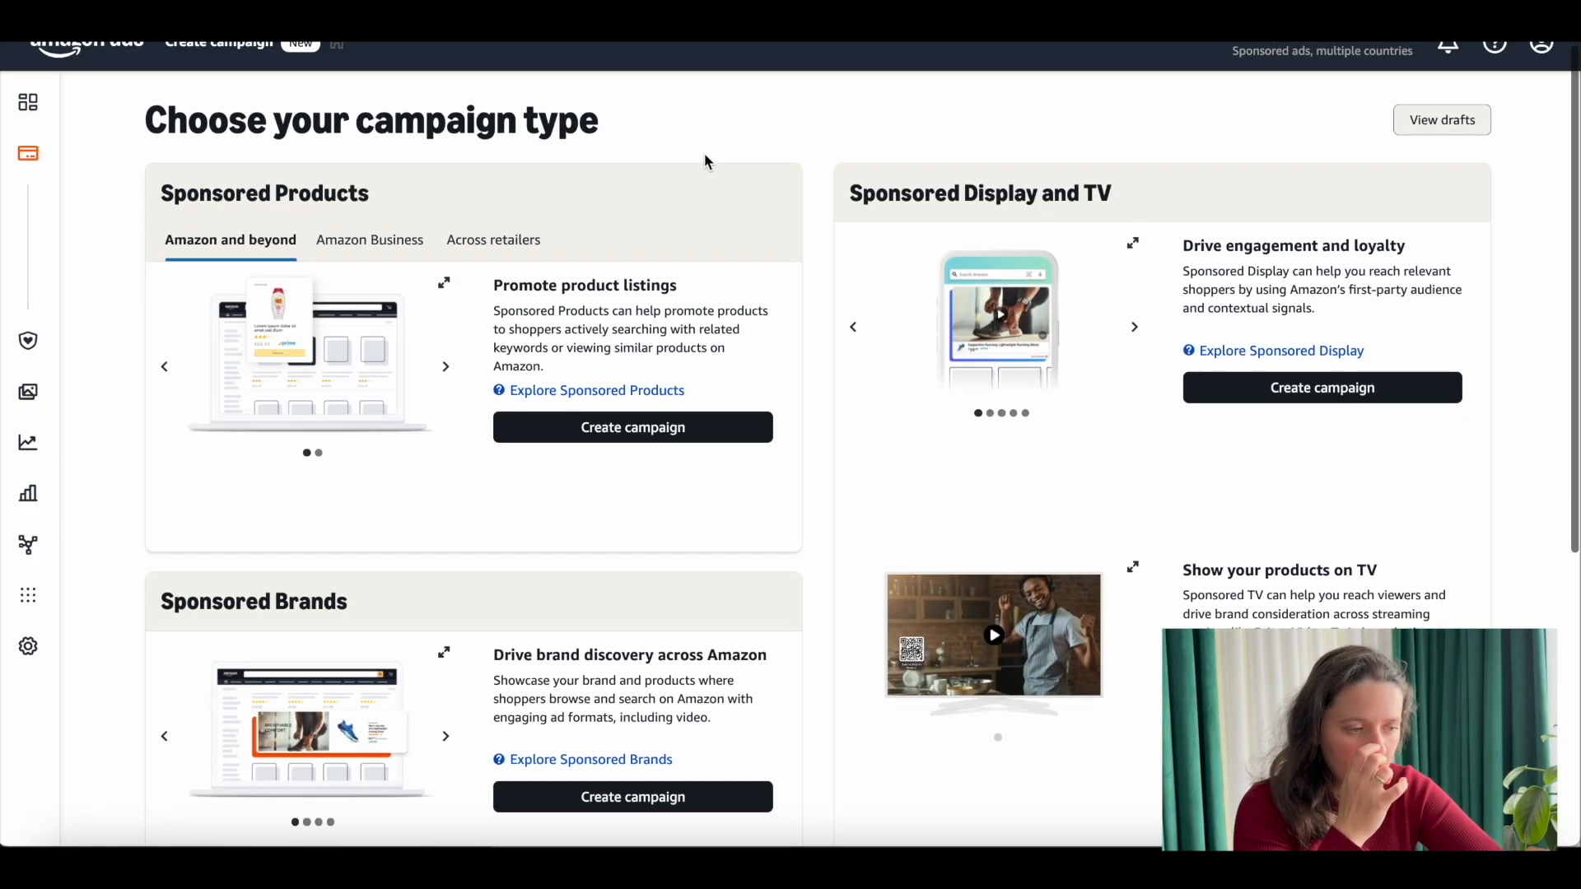
pyautogui.scroll(-2, 704, 153)
pyautogui.scroll(5, 704, 153)
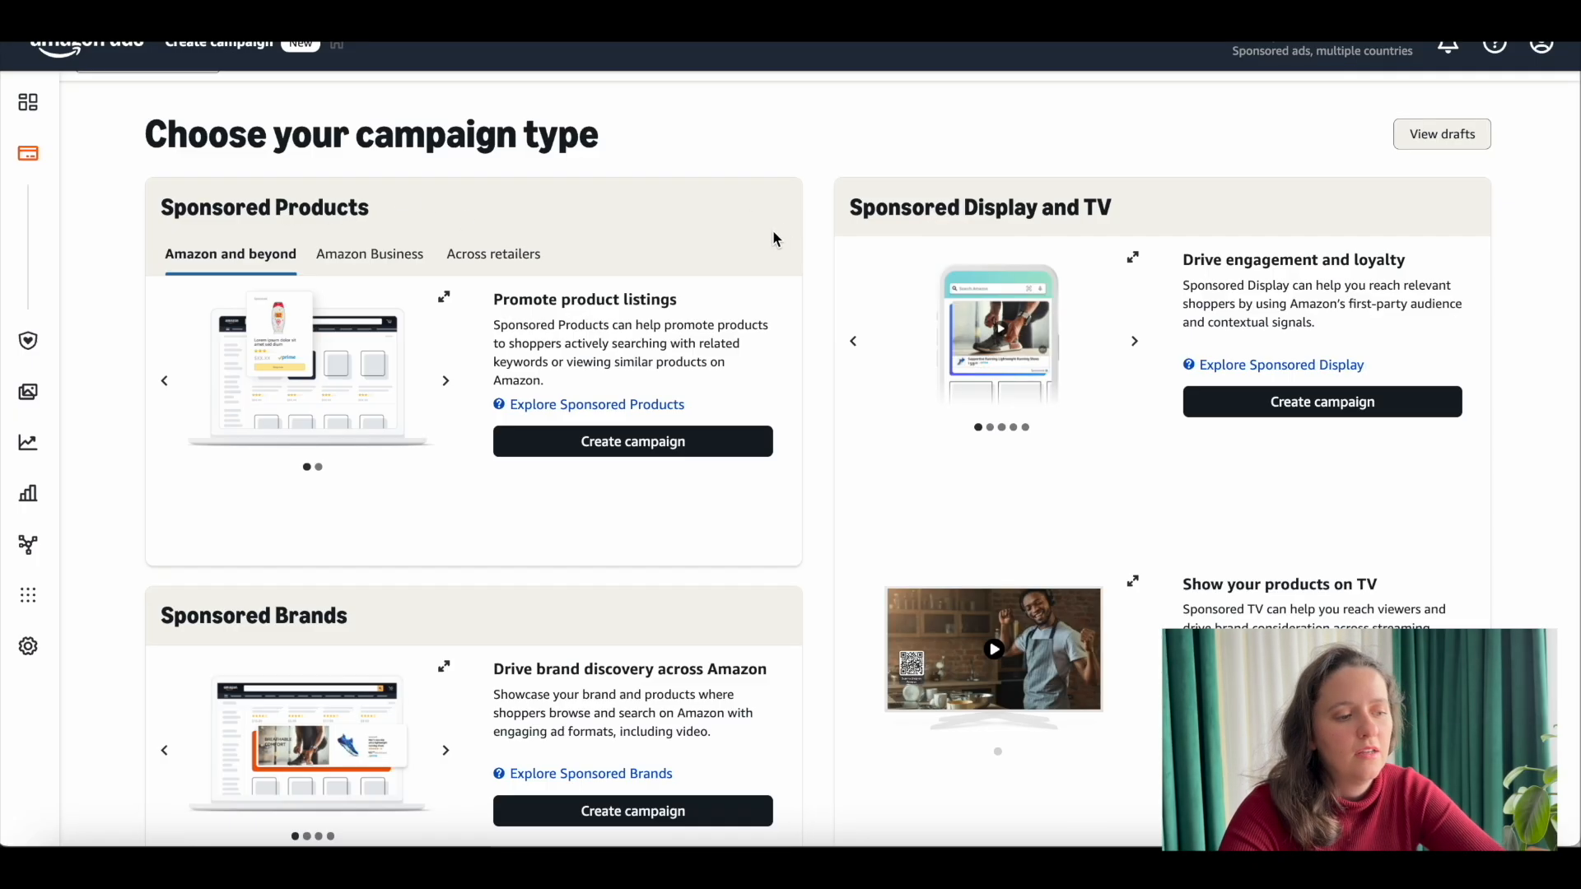
pyautogui.scroll(-1, 510, 511)
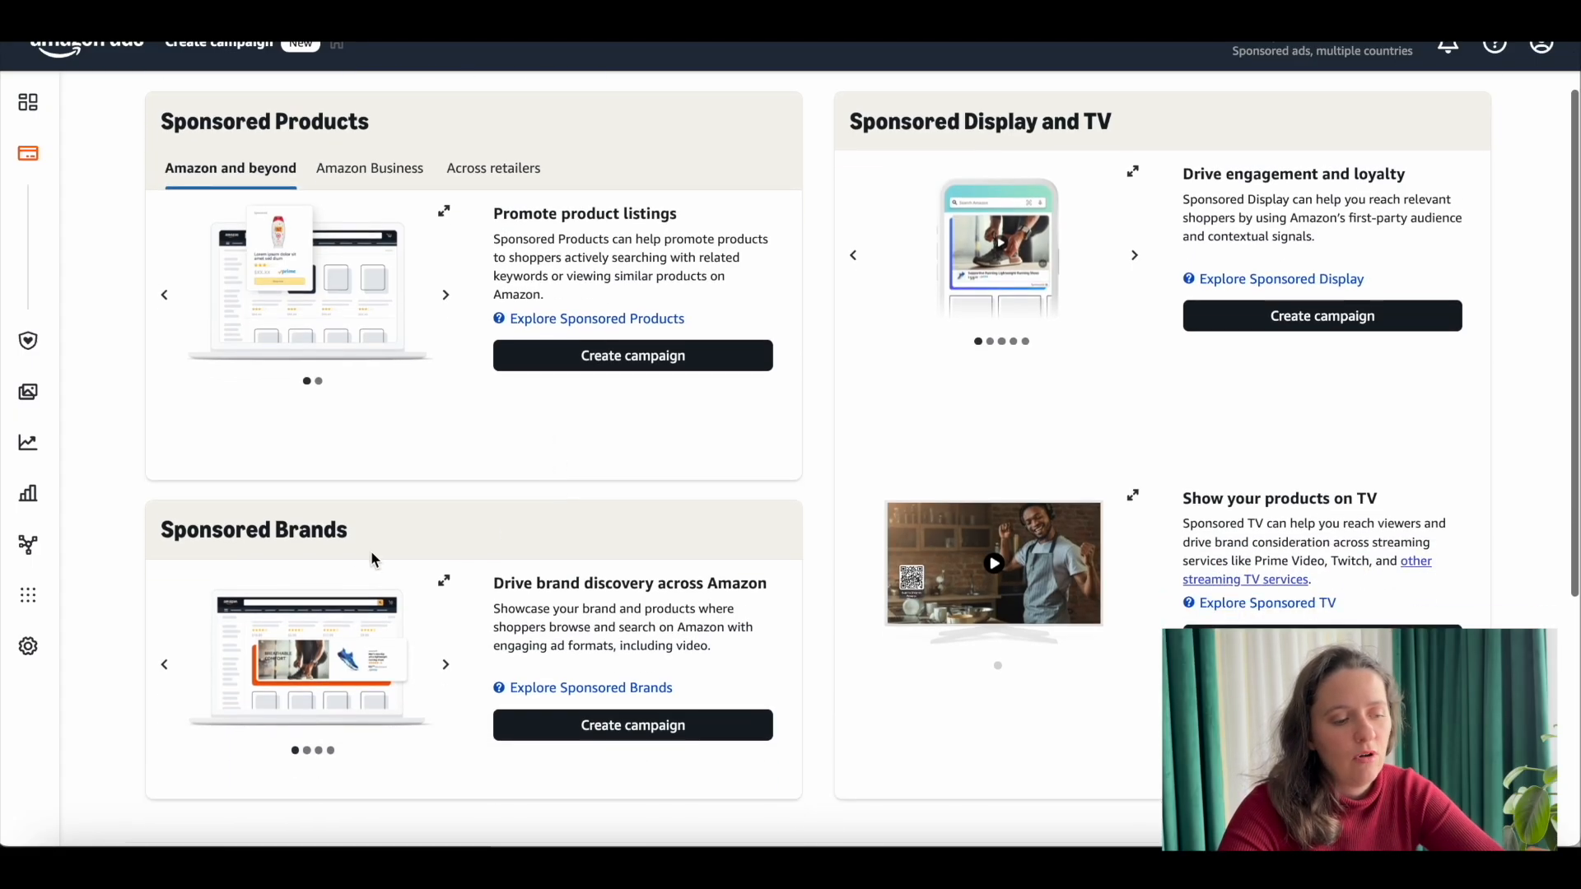
pyautogui.scroll(1, 409, 594)
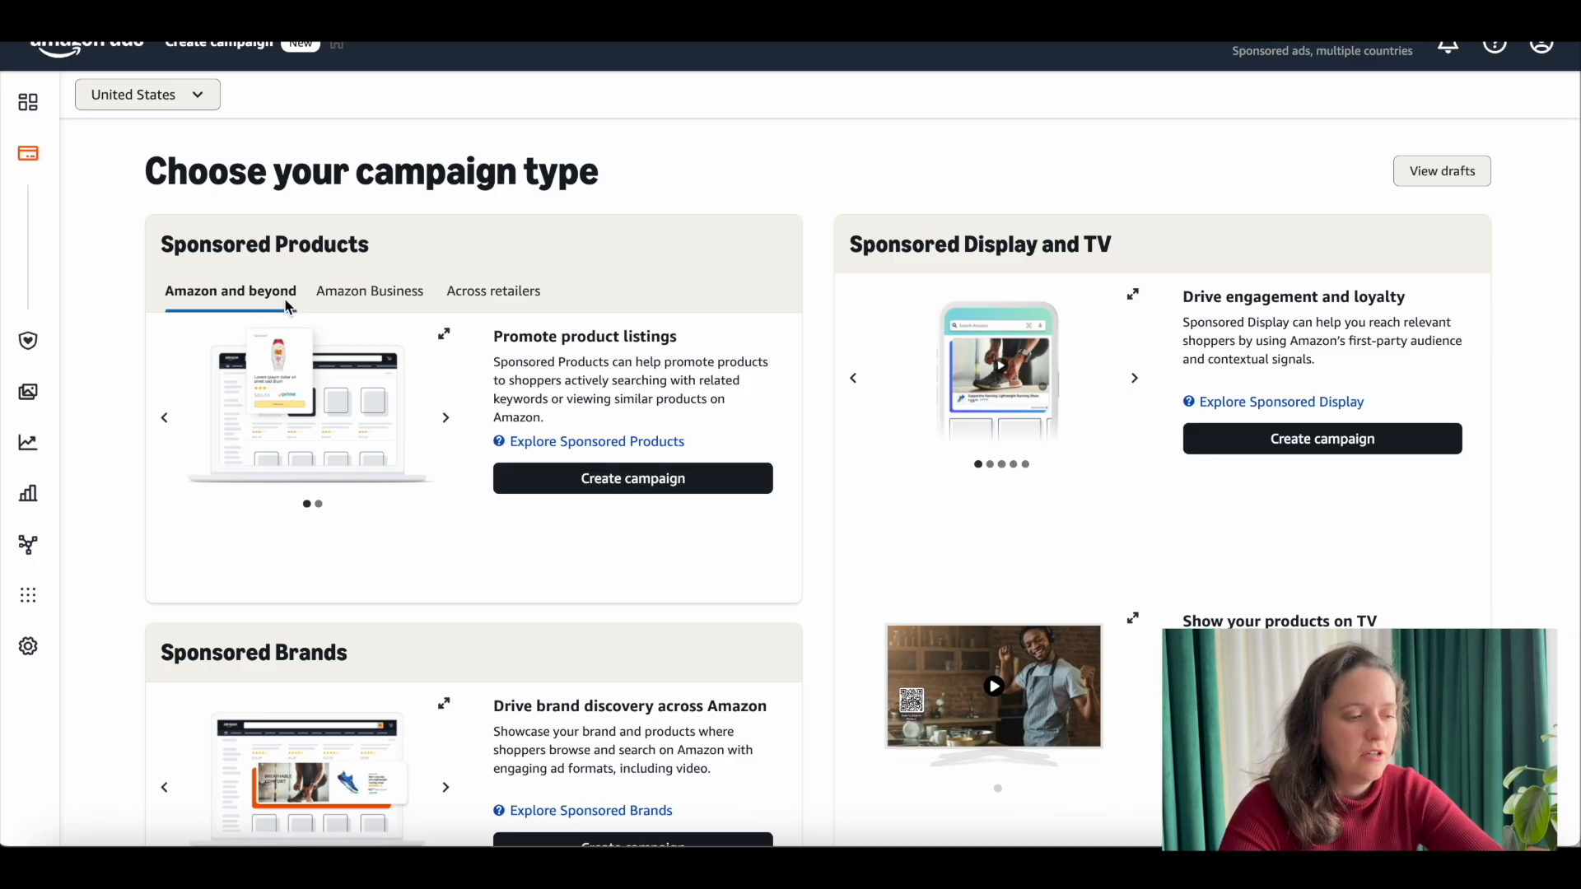
pyautogui.click(619, 466)
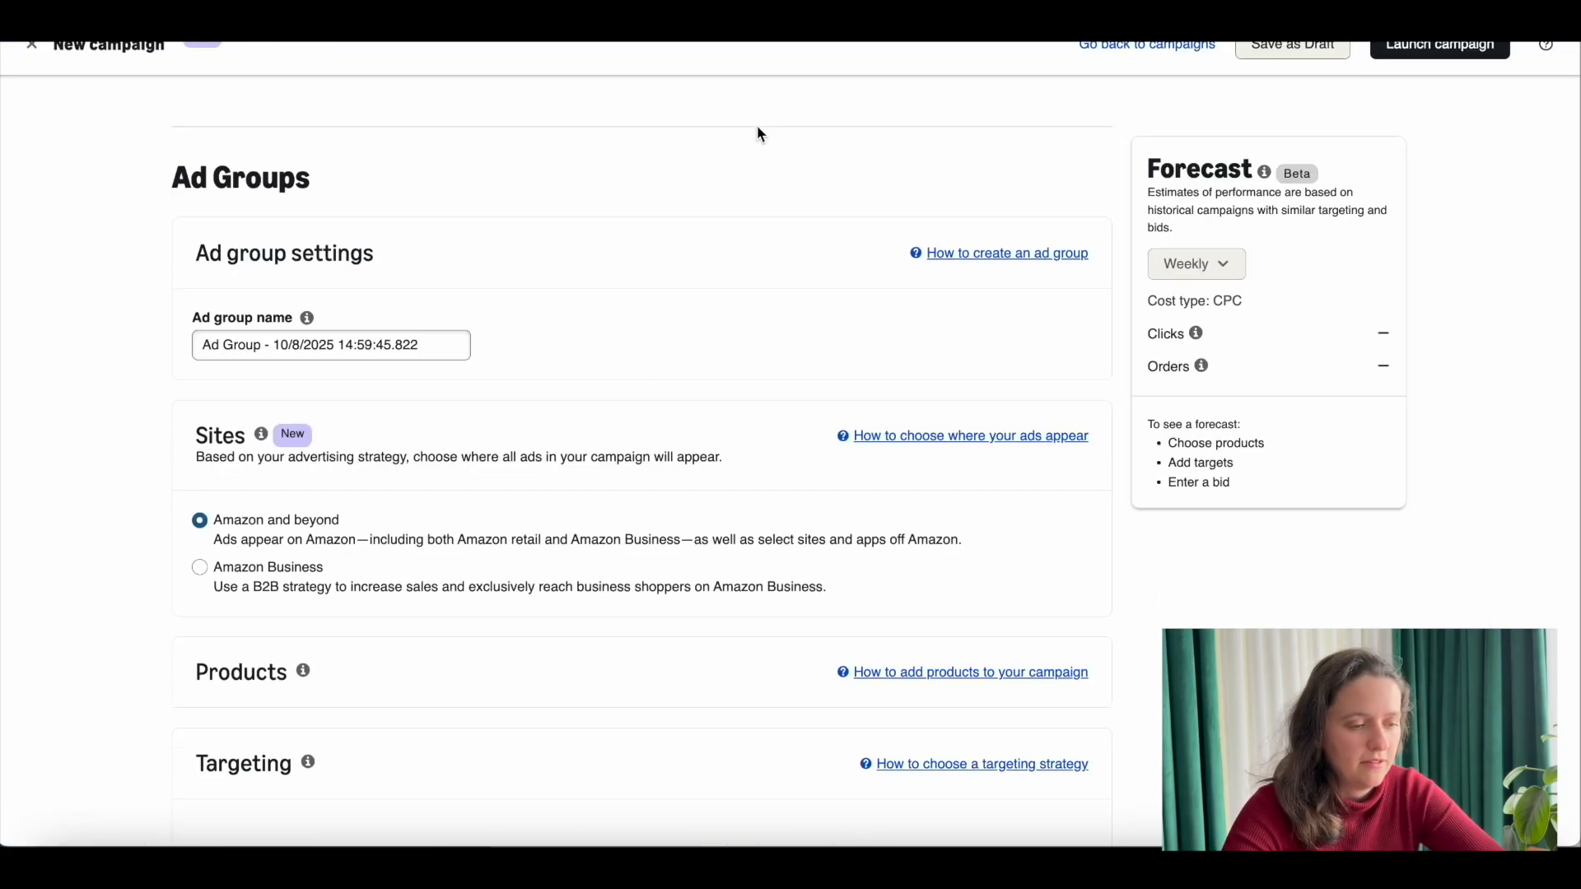
# Step: Review the new campaign's ad group name, sites, products and automatic targeting settings
pyautogui.scroll(-2, 428, 257)
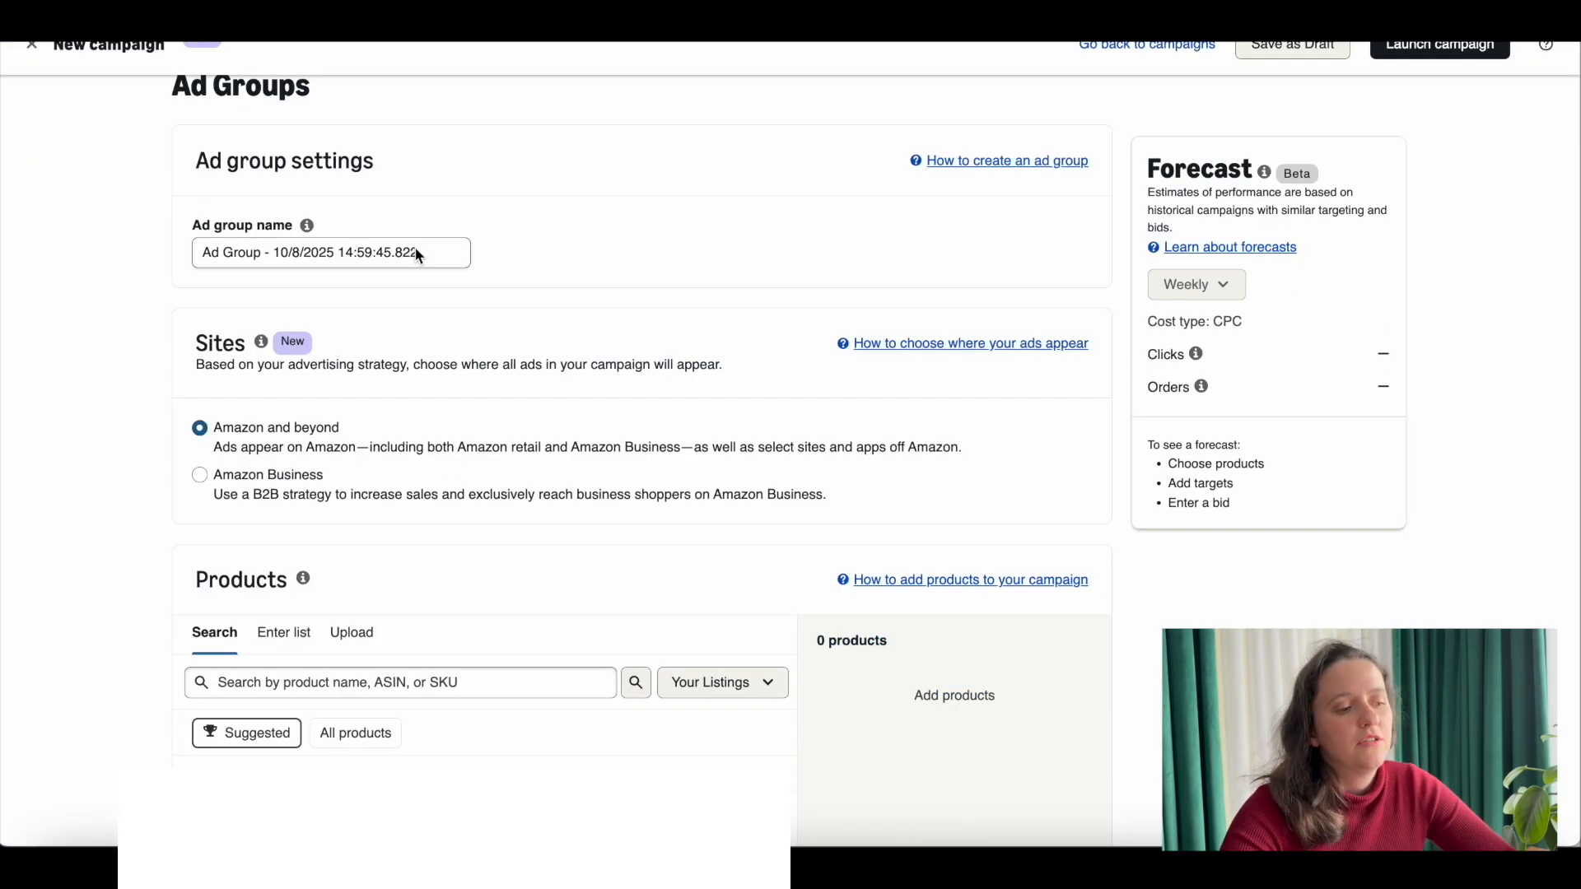
pyautogui.scroll(-1, 461, 259)
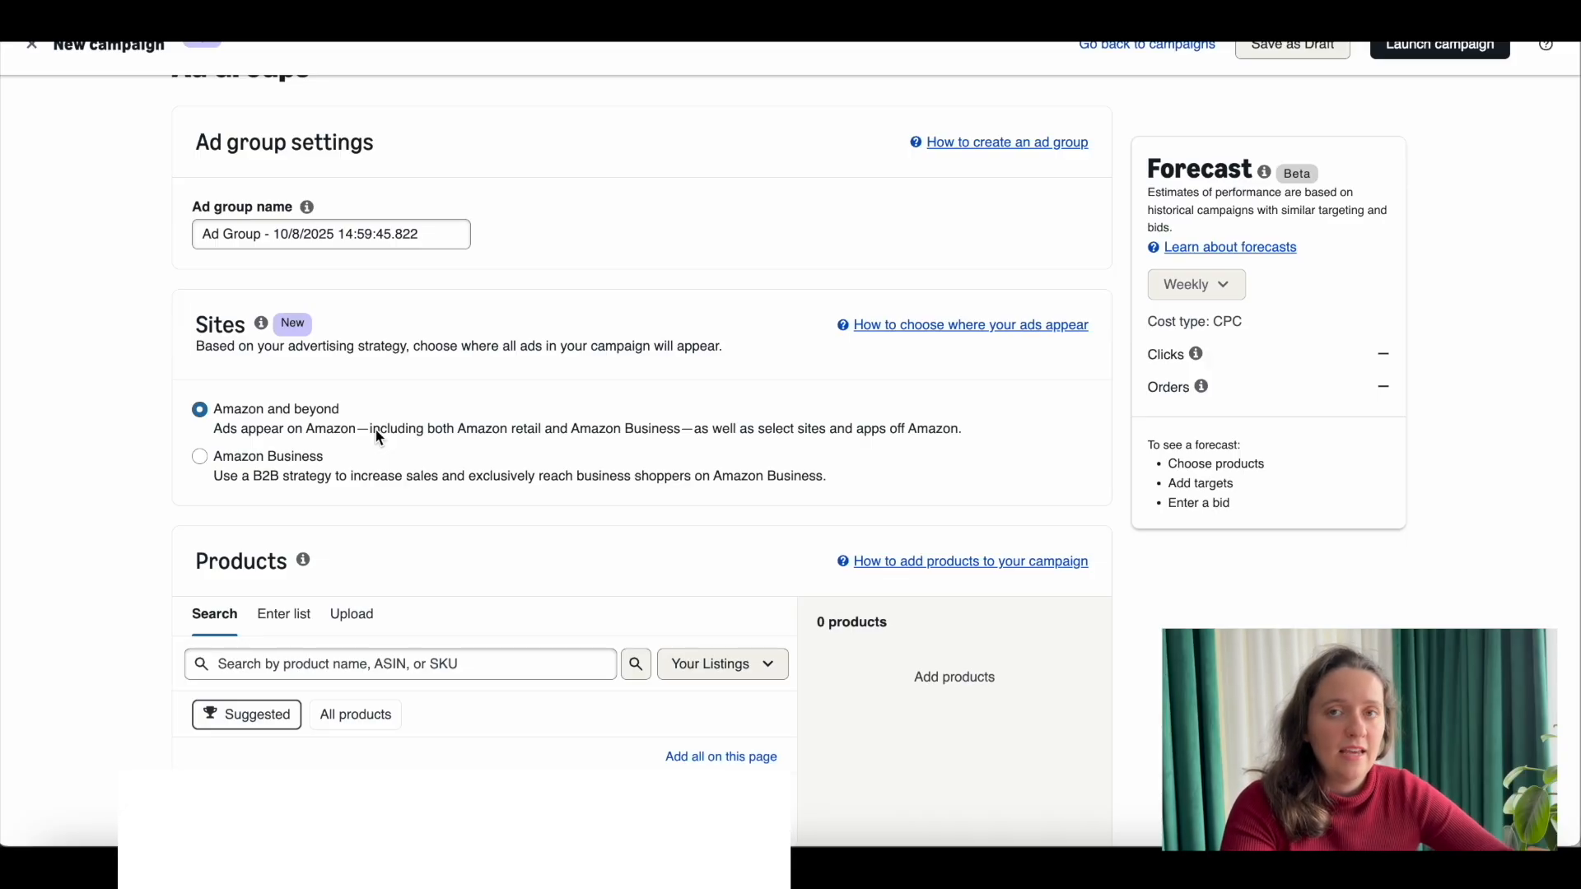
pyautogui.scroll(-1, 377, 438)
pyautogui.scroll(-5, 576, 428)
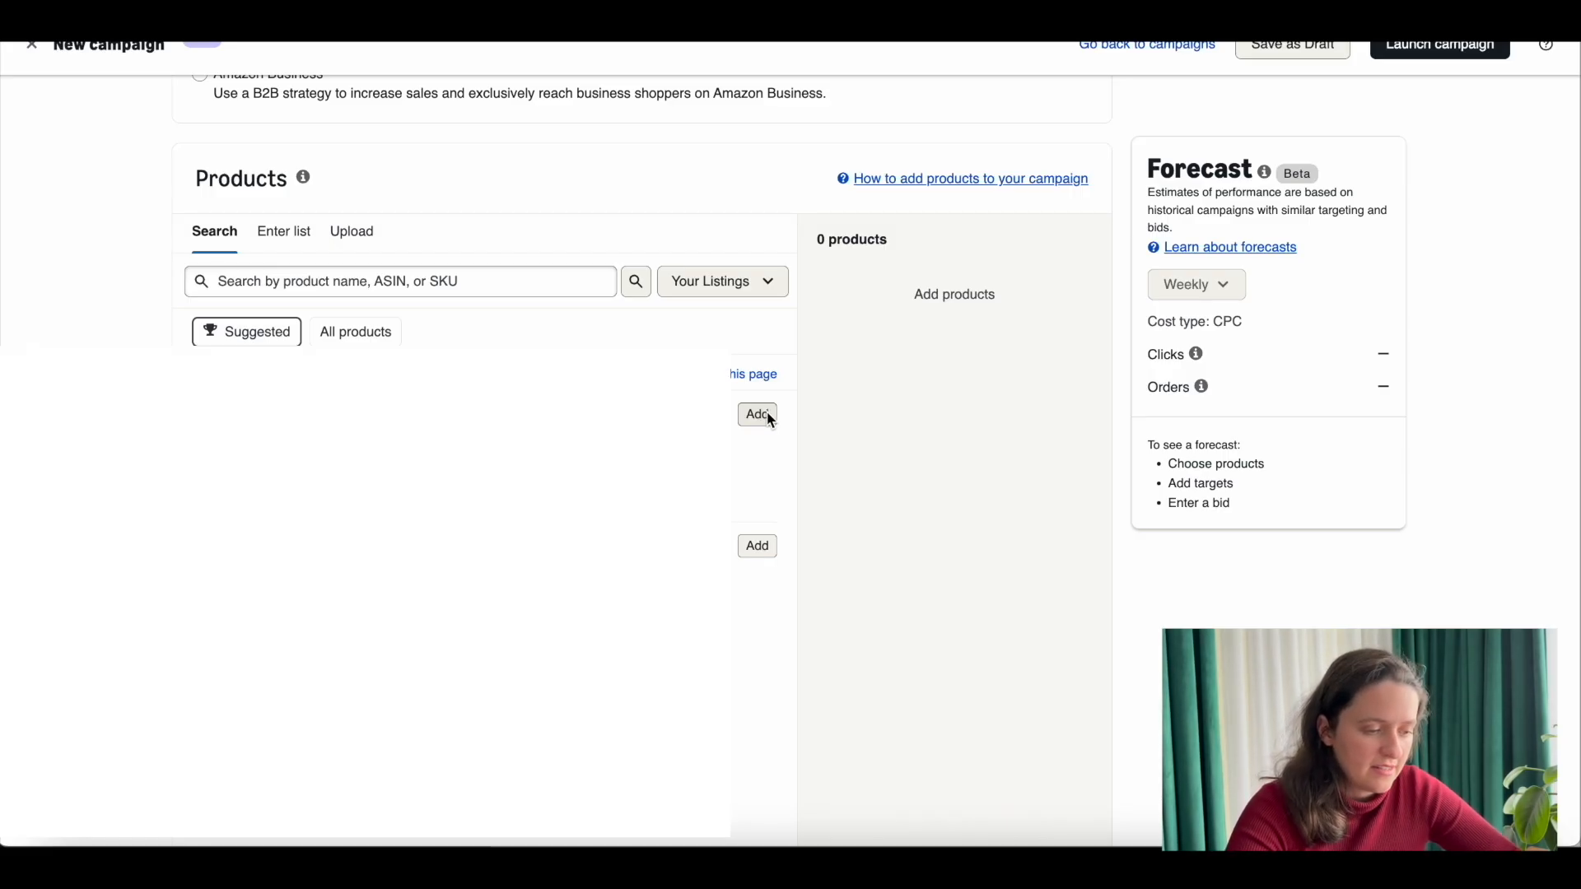
pyautogui.scroll(-5, 772, 420)
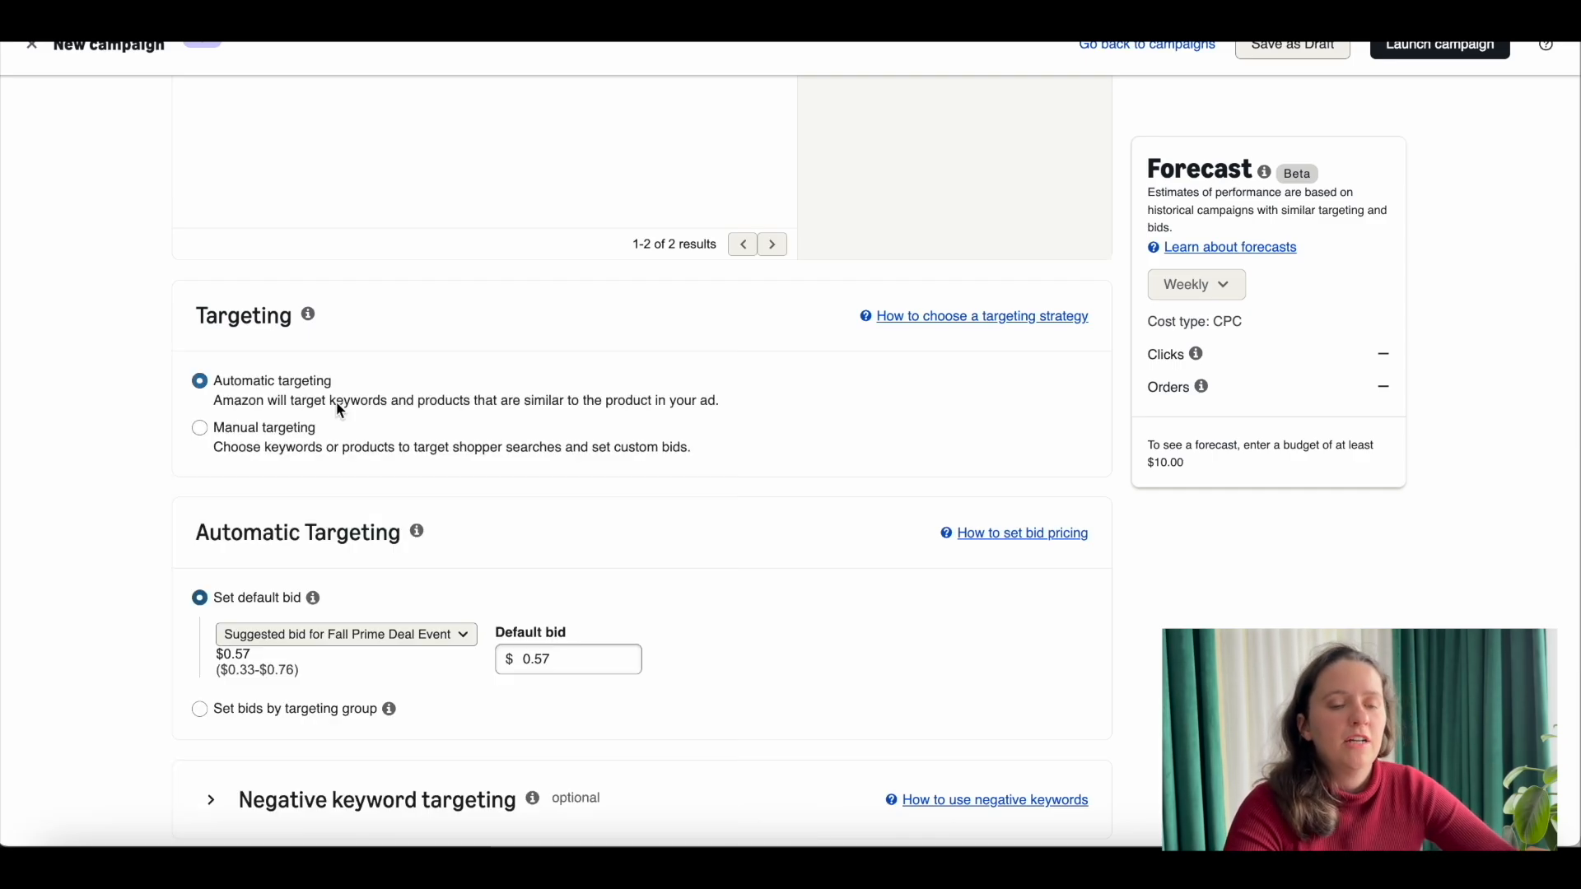
pyautogui.scroll(-1, 340, 410)
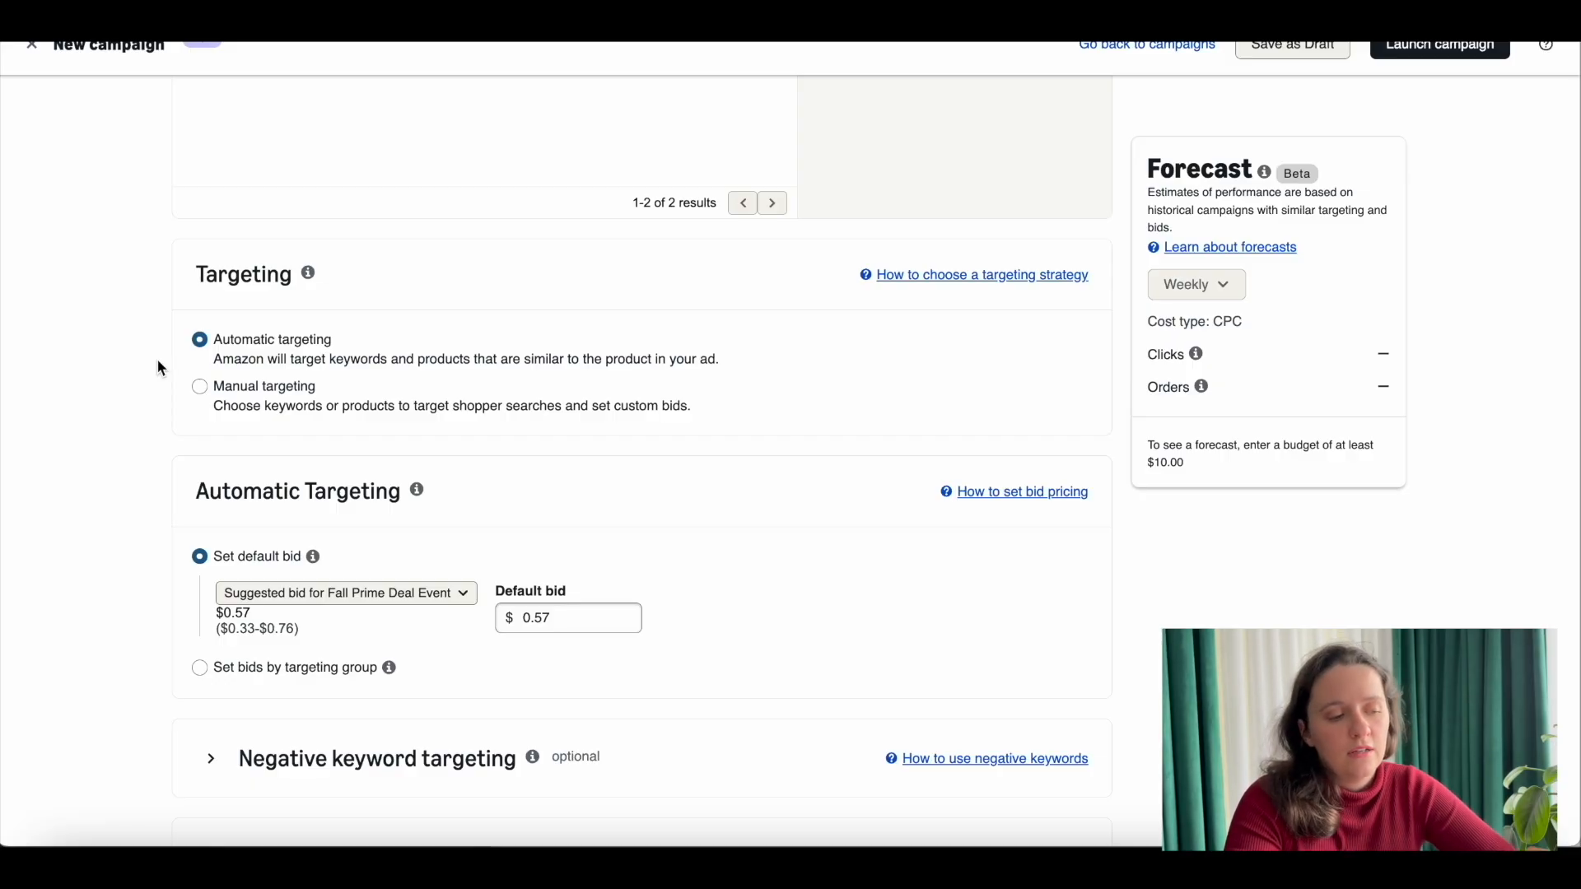
pyautogui.scroll(-1, 158, 368)
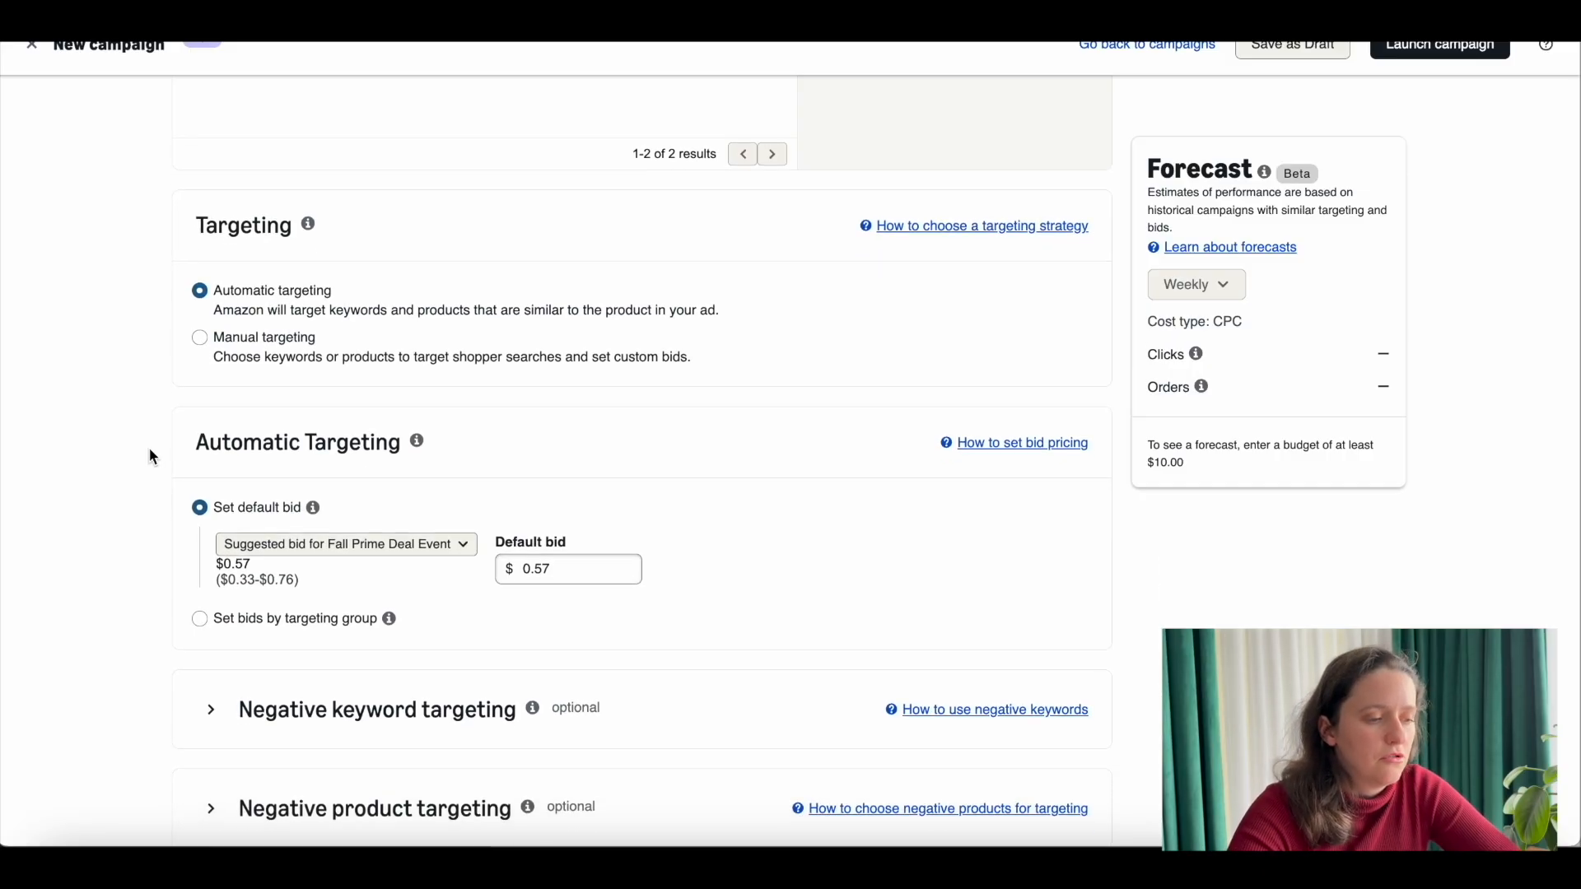
pyautogui.scroll(-1, 150, 451)
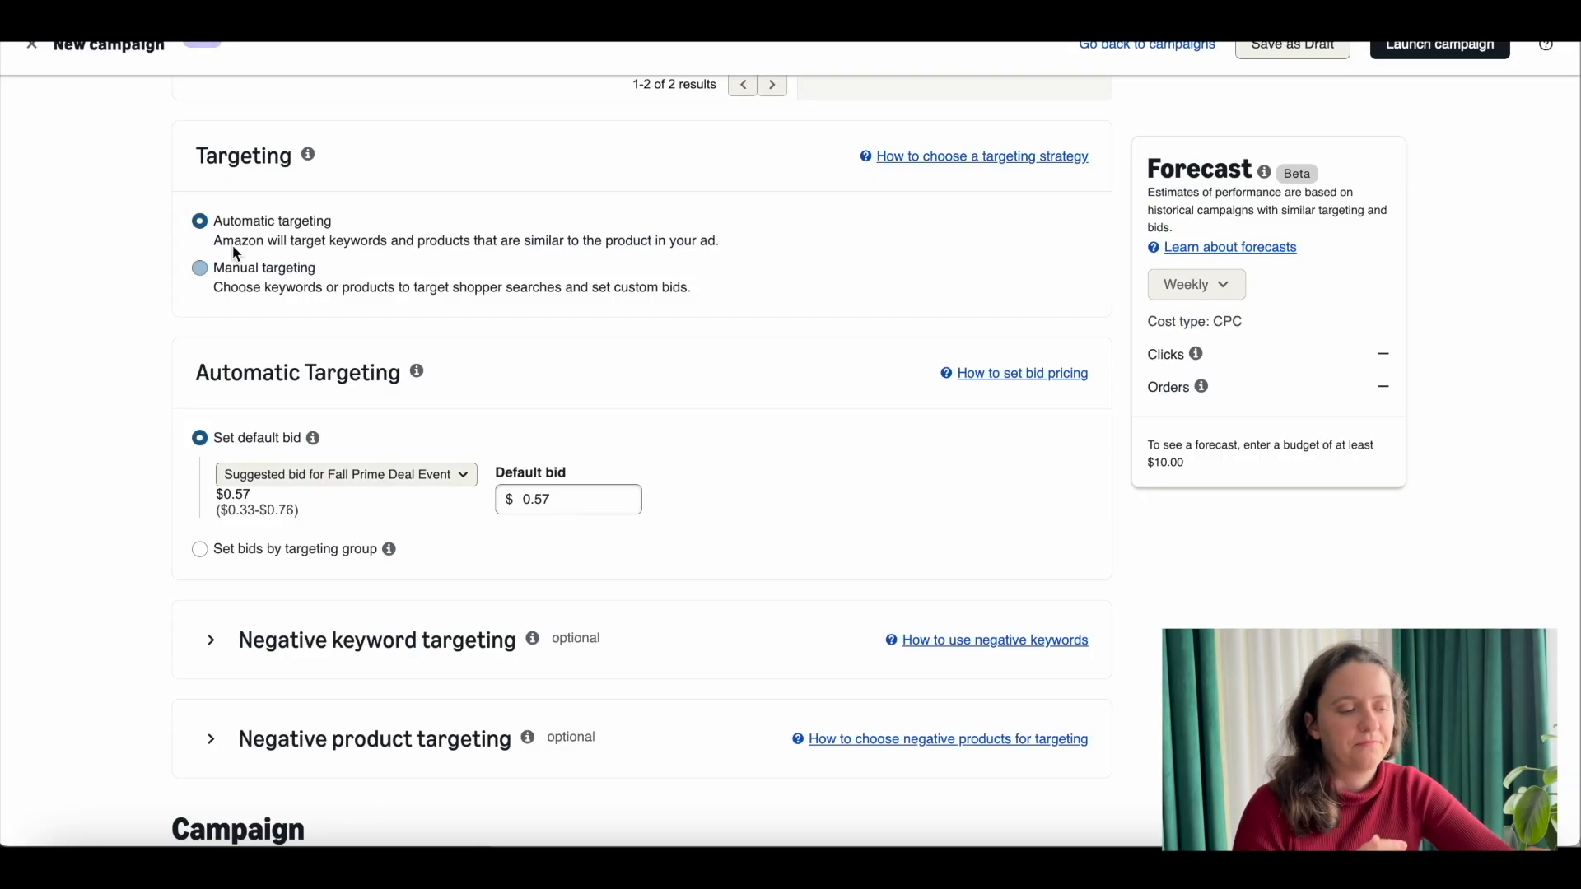
pyautogui.scroll(-2, 247, 297)
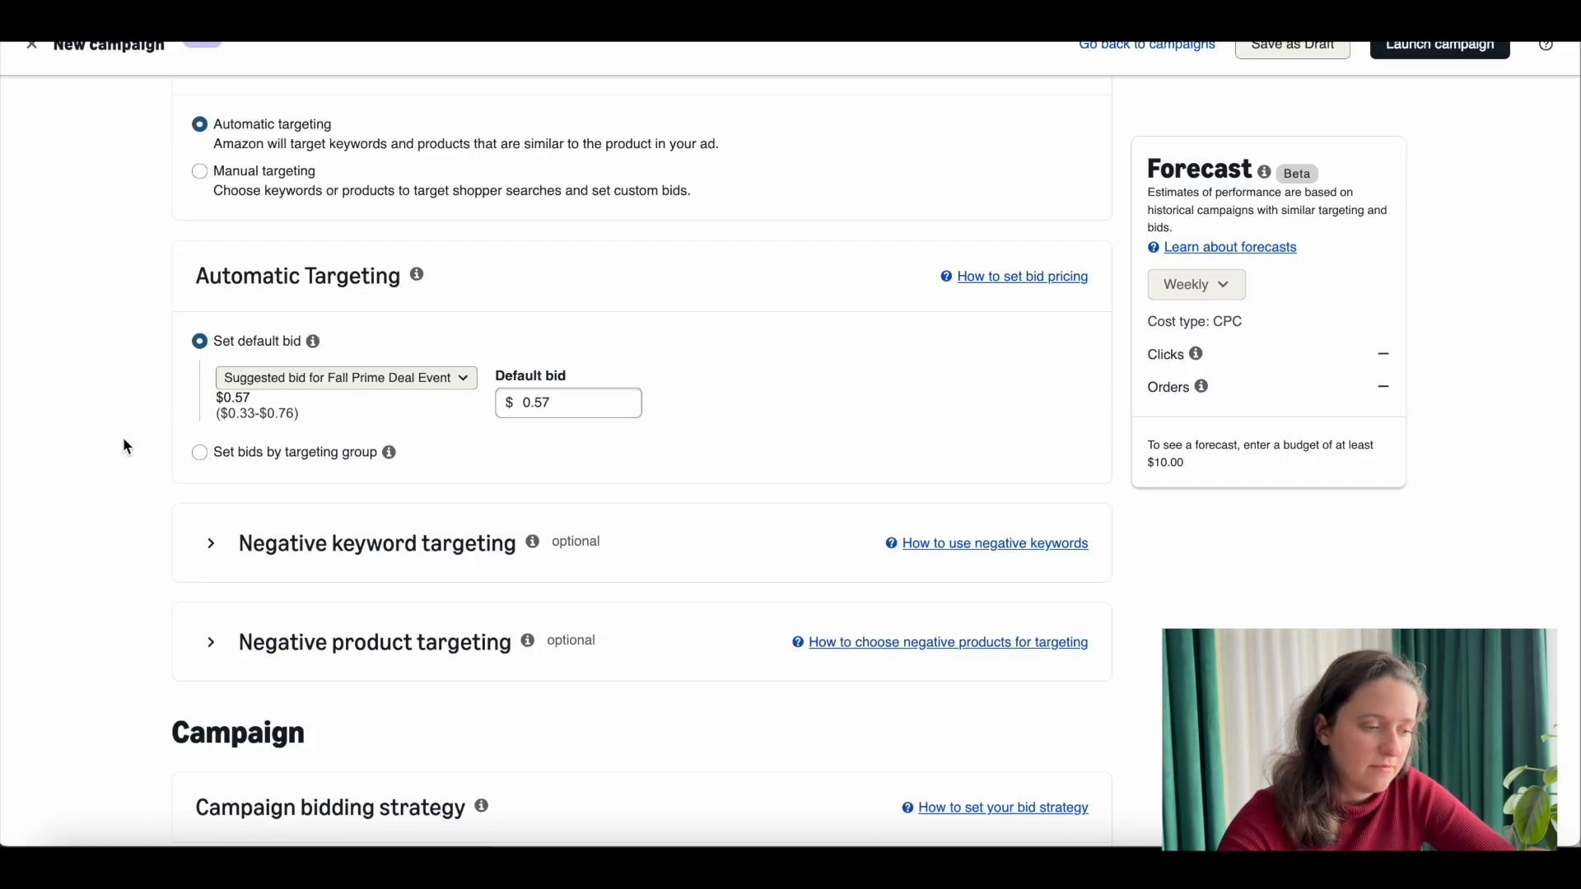
# Step: Draft the negative exact keyword "cat backpack cotton" in the optional negative keyword targeting
pyautogui.scroll(-2, 124, 445)
pyautogui.click(212, 395)
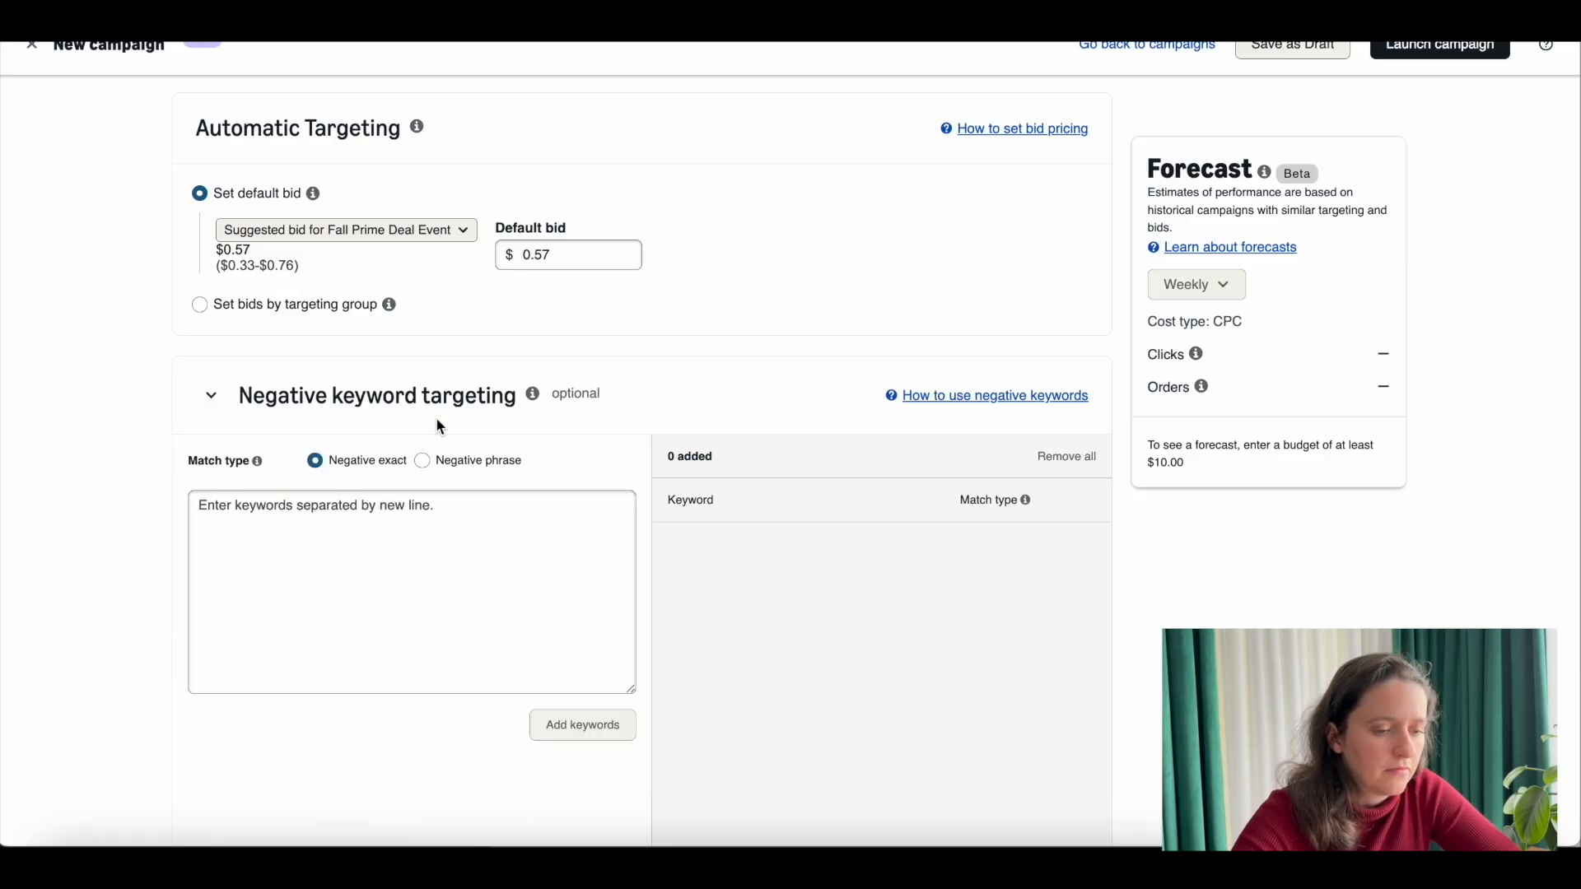
pyautogui.scroll(-2, 436, 417)
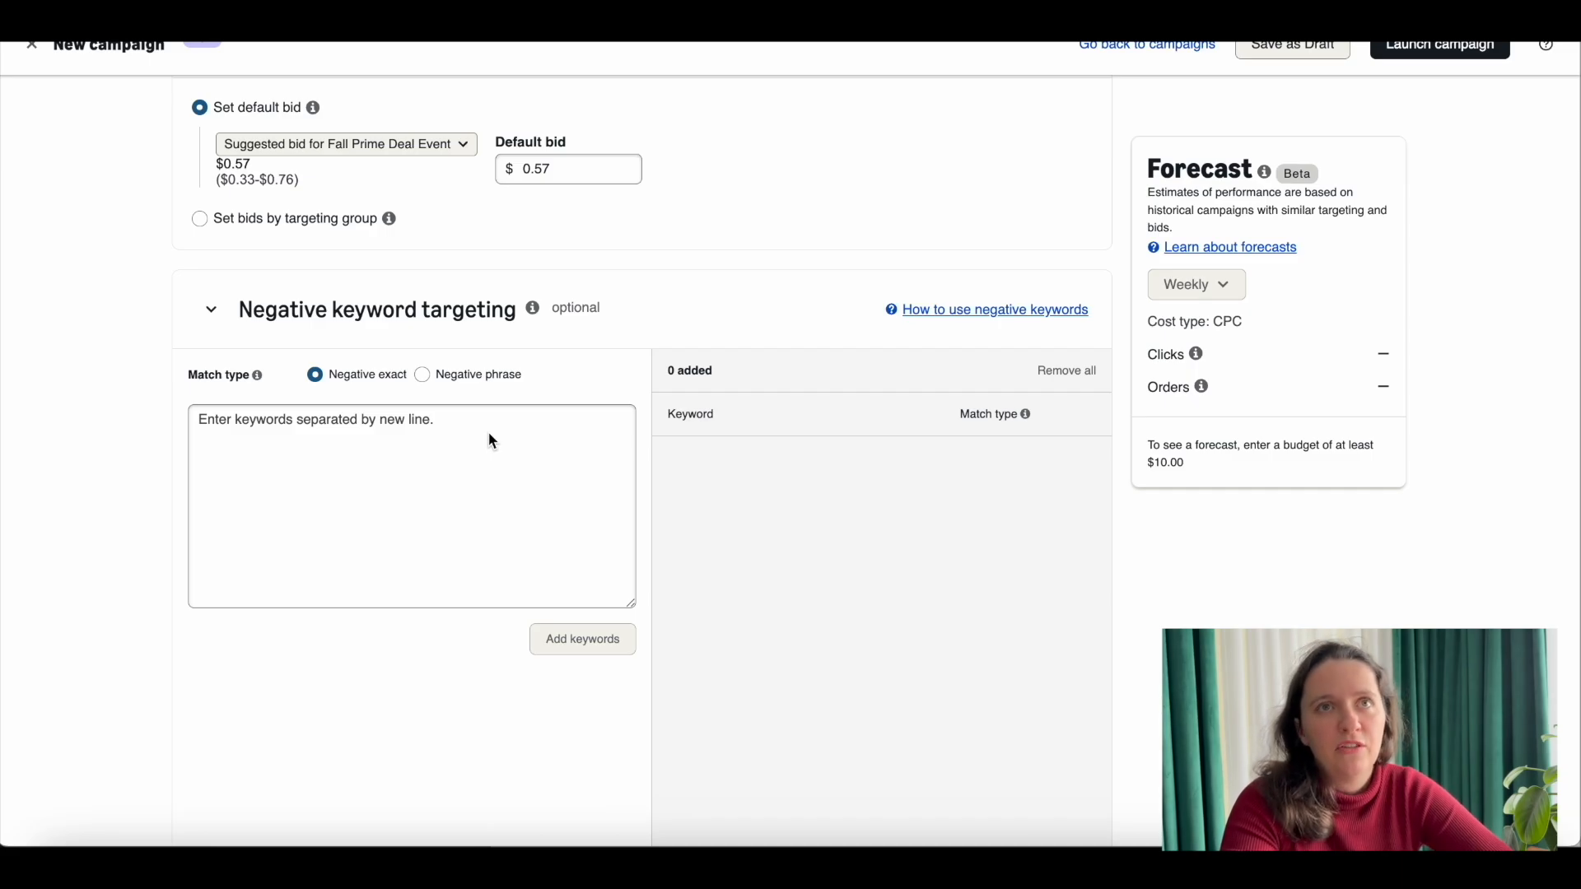
pyautogui.click(451, 435)
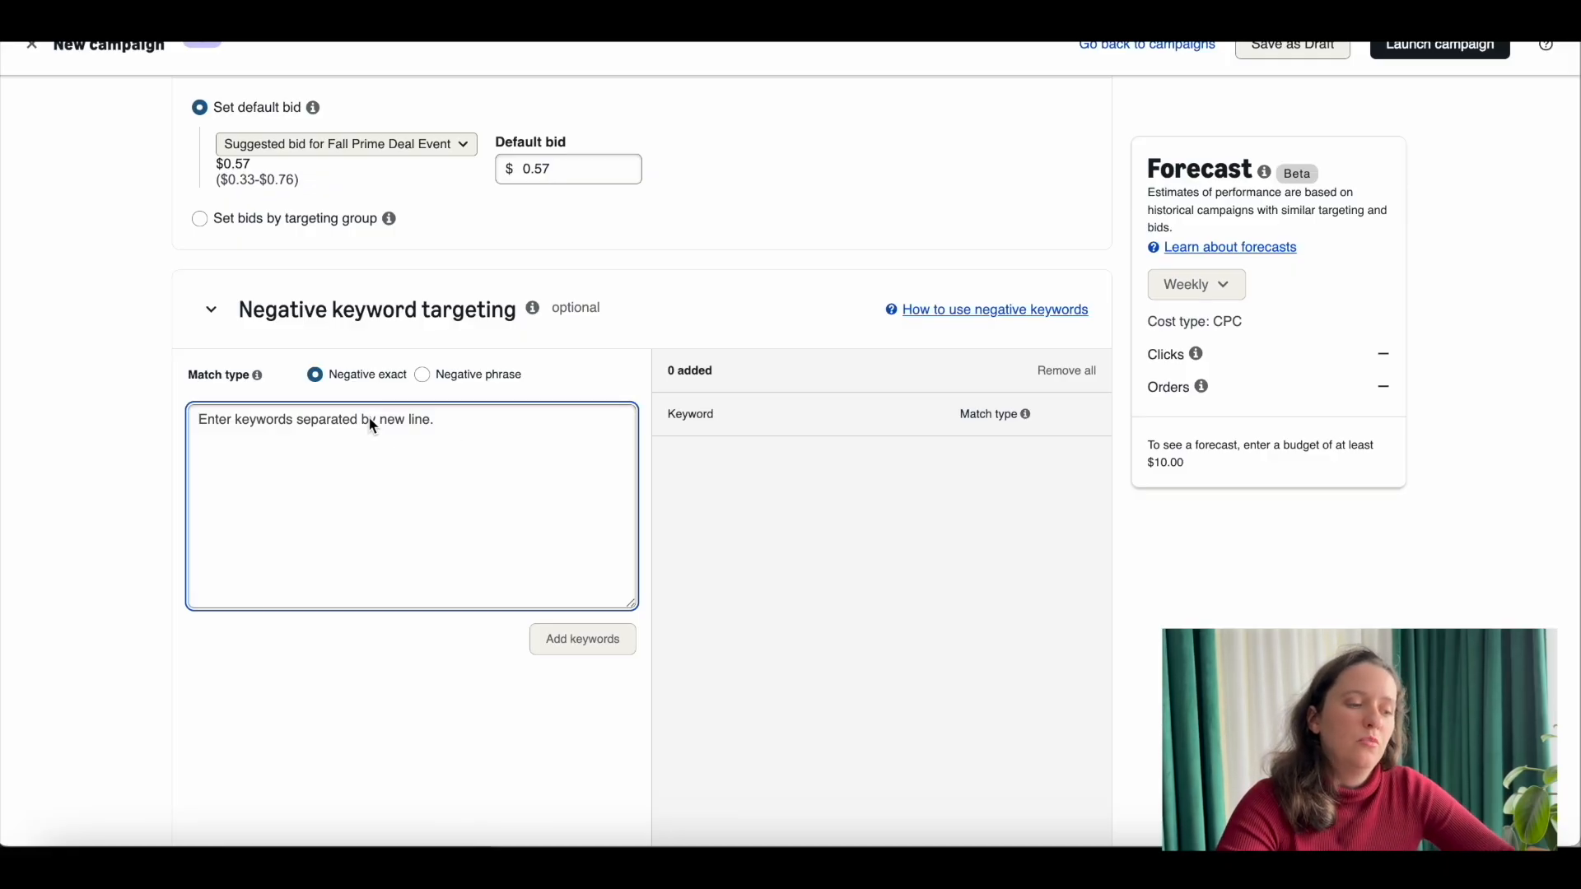
pyautogui.write('cat backapack cotton')
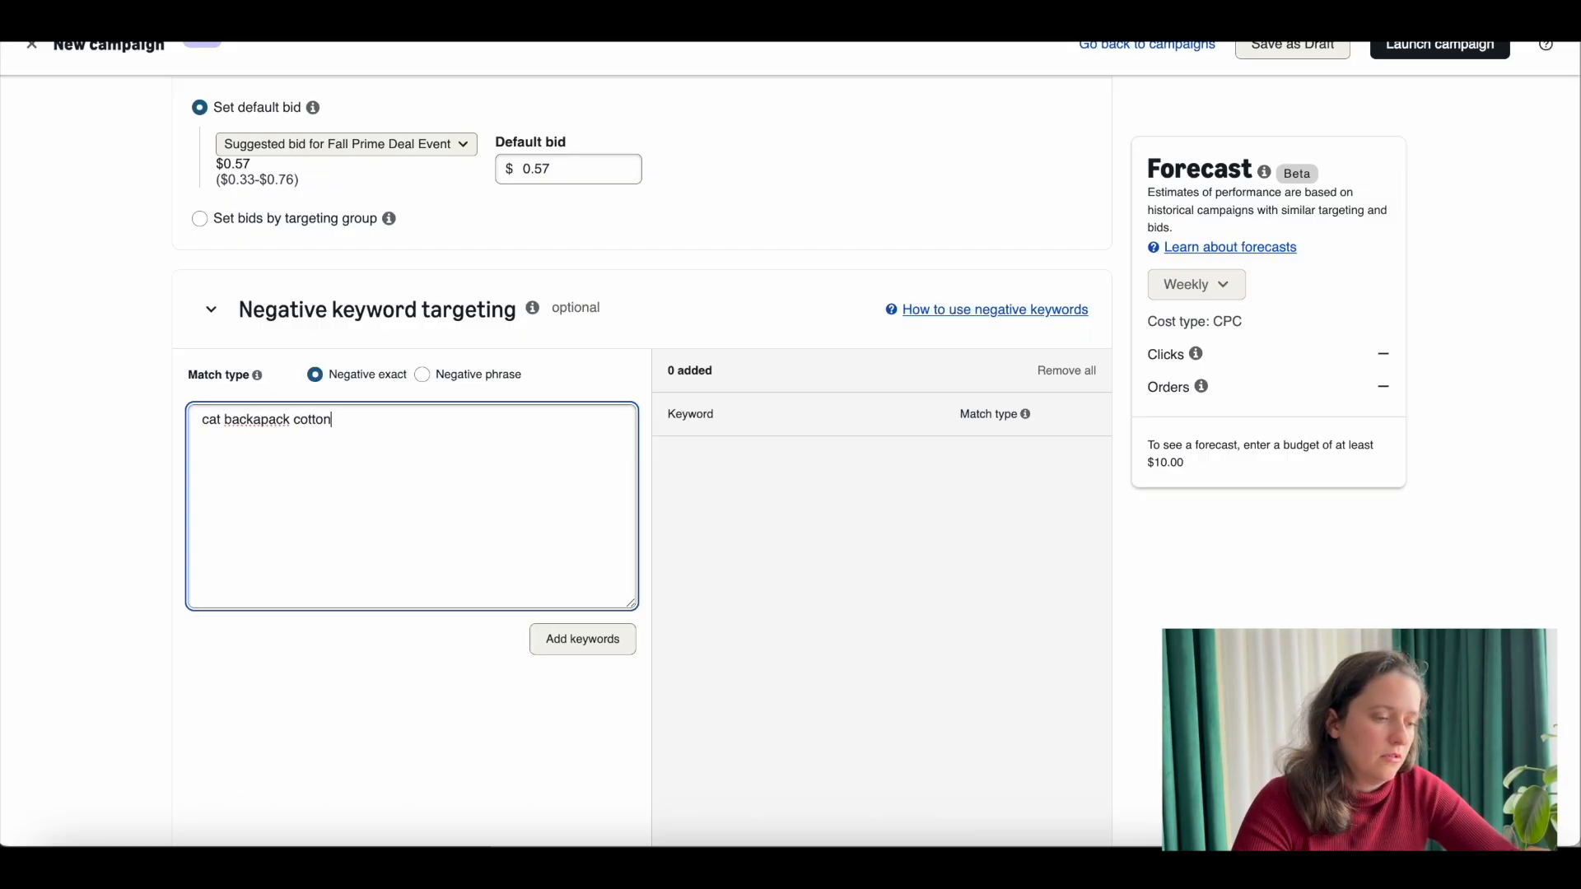
pyautogui.click(264, 424)
pyautogui.press('BackSpace')
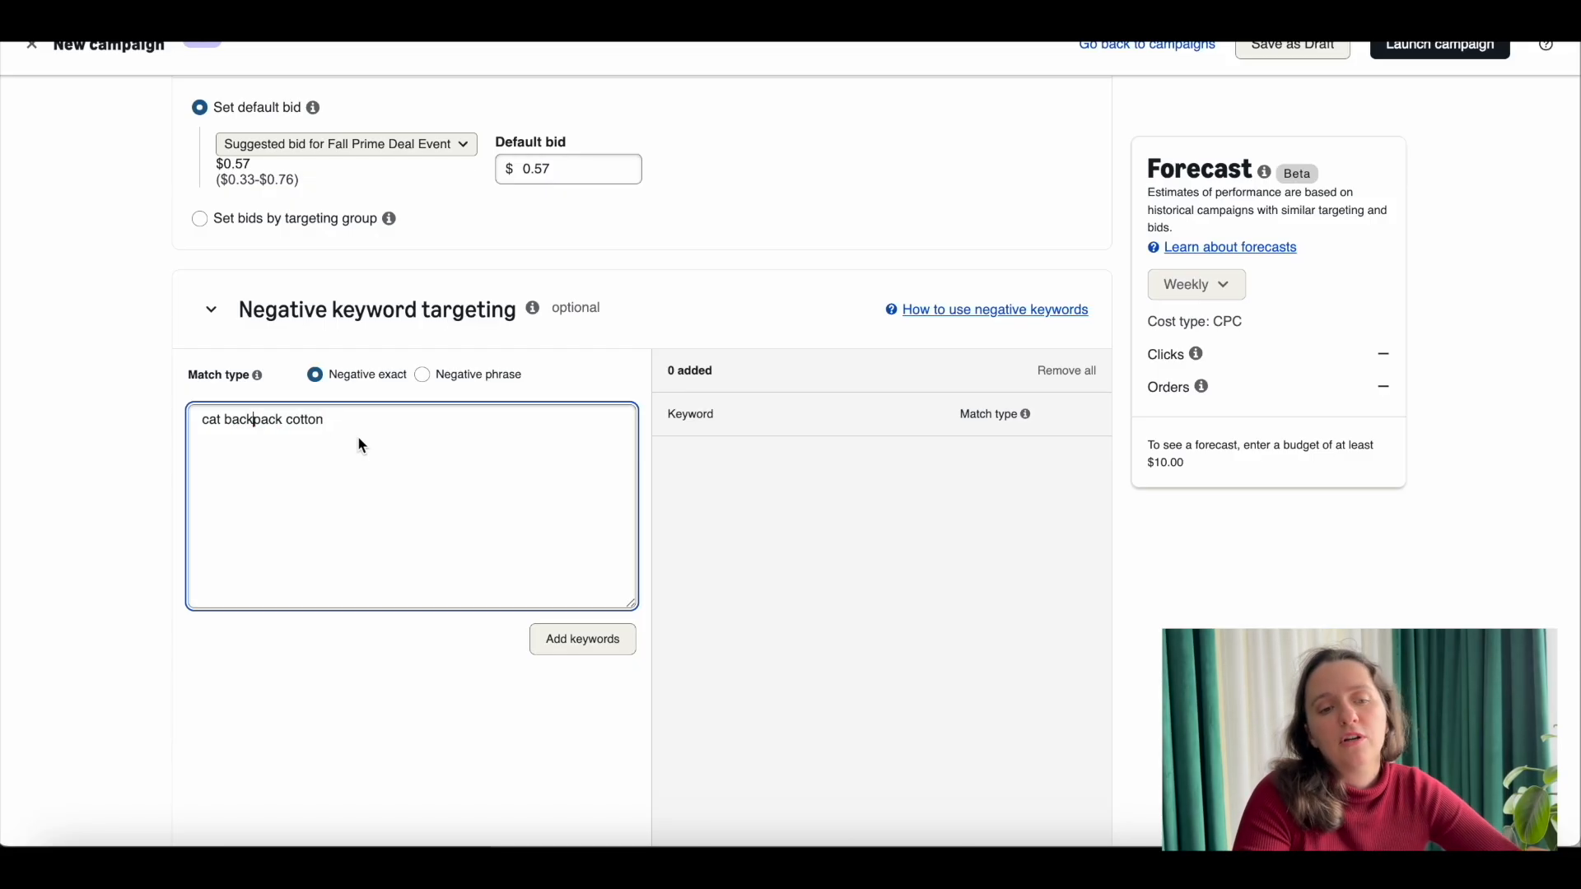
# Step: Clear the drafted negative keyword and collapse the negative keyword targeting section
pyautogui.moveTo(352, 428); pyautogui.dragTo(150, 422)
pyautogui.press('BackSpace')
pyautogui.scroll(-2, 313, 304)
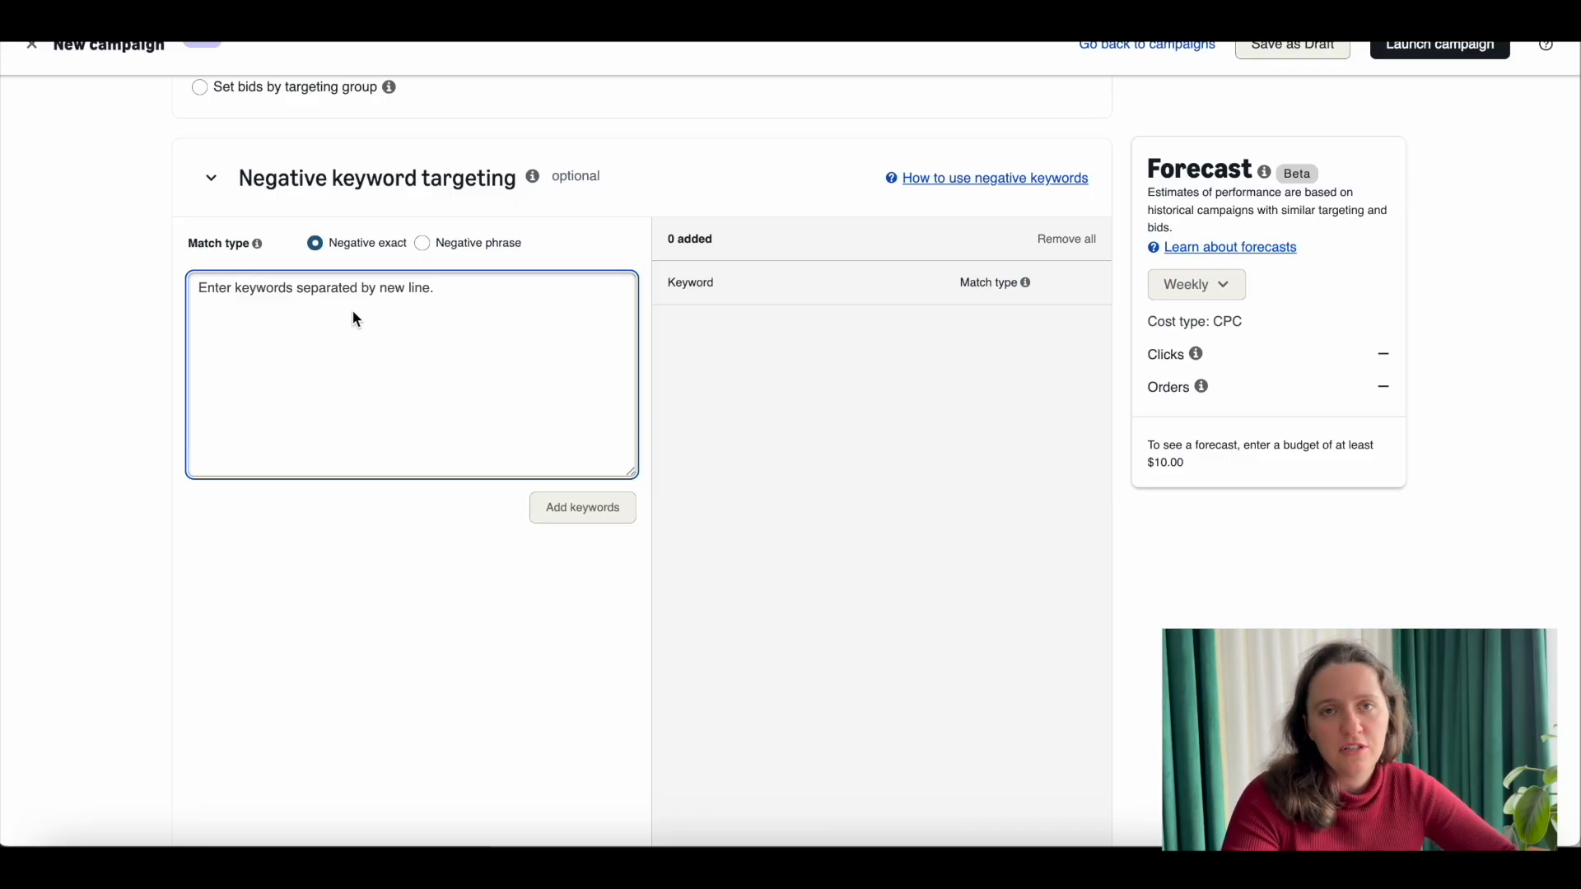
pyautogui.click(212, 178)
# Step: Set the campaign bidding strategy to Dynamic bids - down only
pyautogui.scroll(-3, 282, 328)
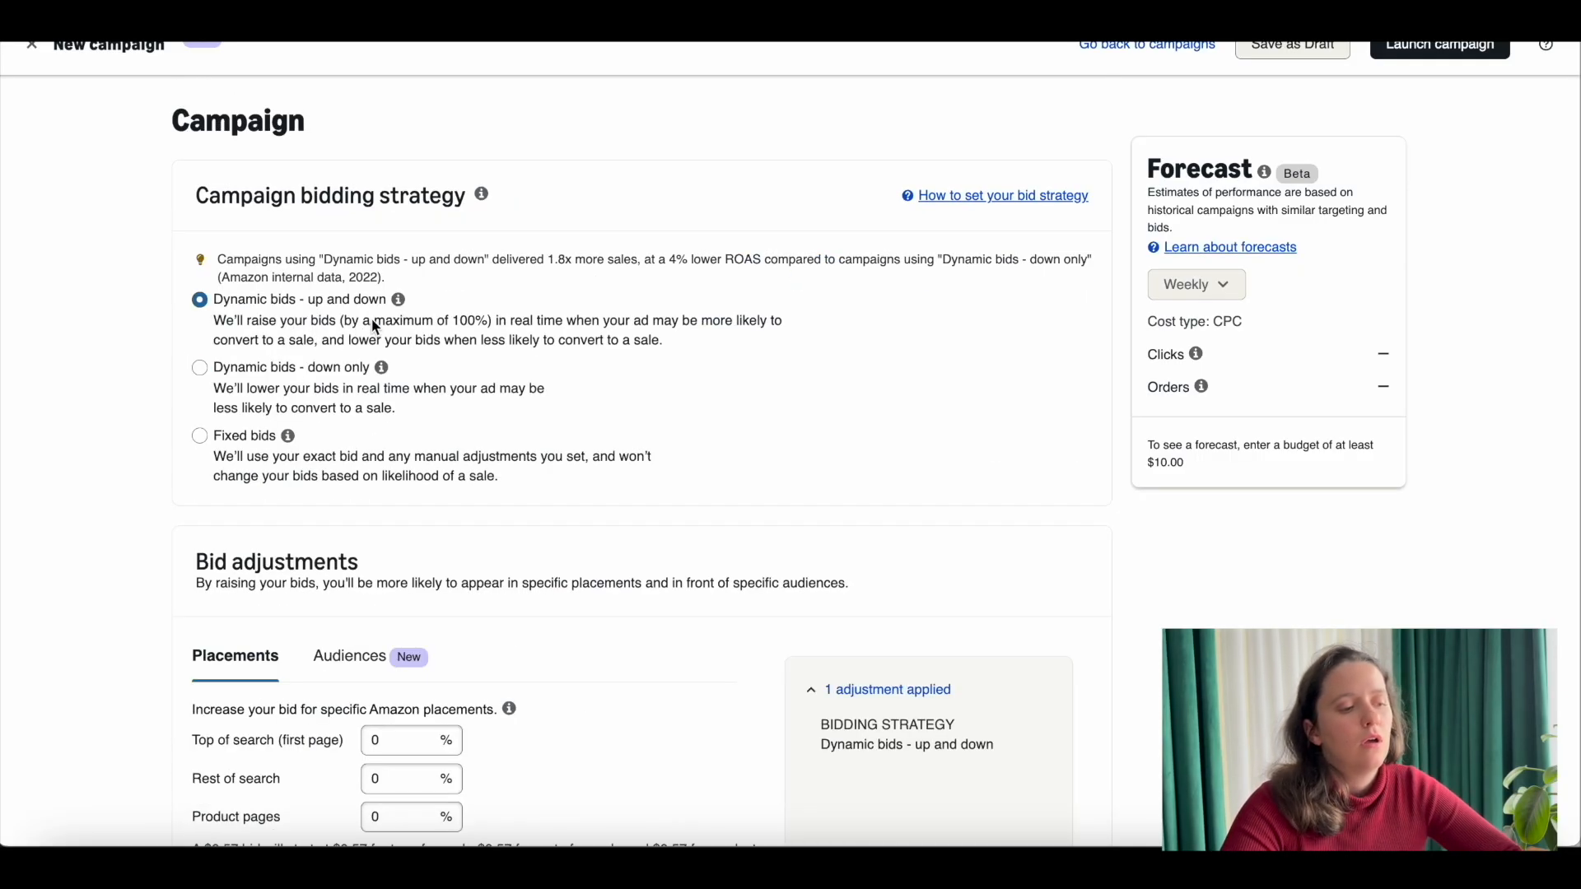
pyautogui.click(397, 299)
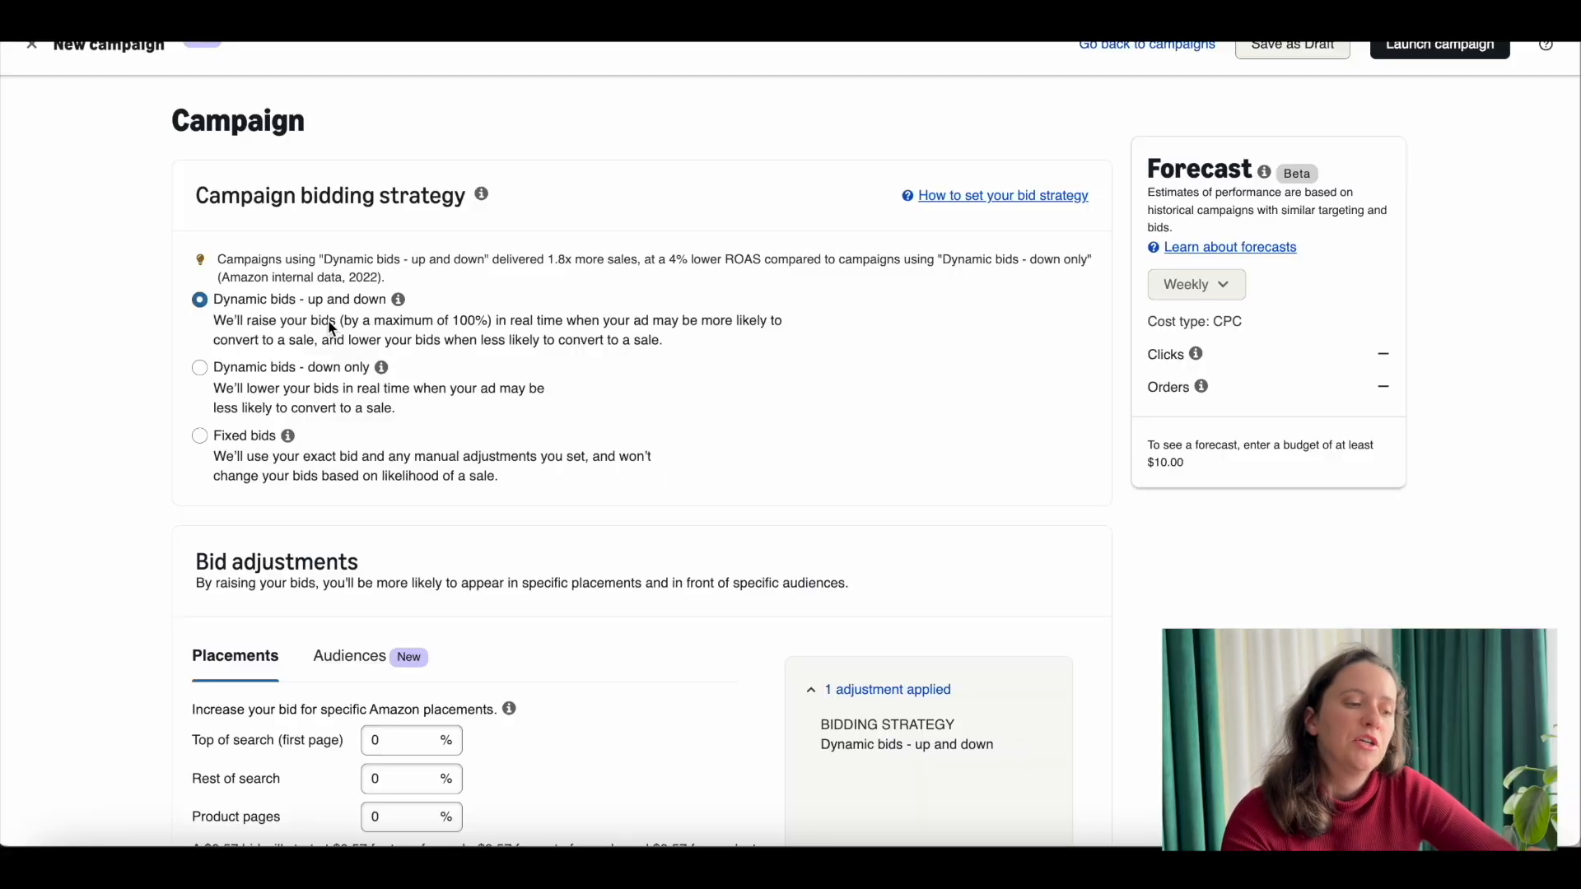
pyautogui.scroll(-1, 332, 328)
pyautogui.click(275, 346)
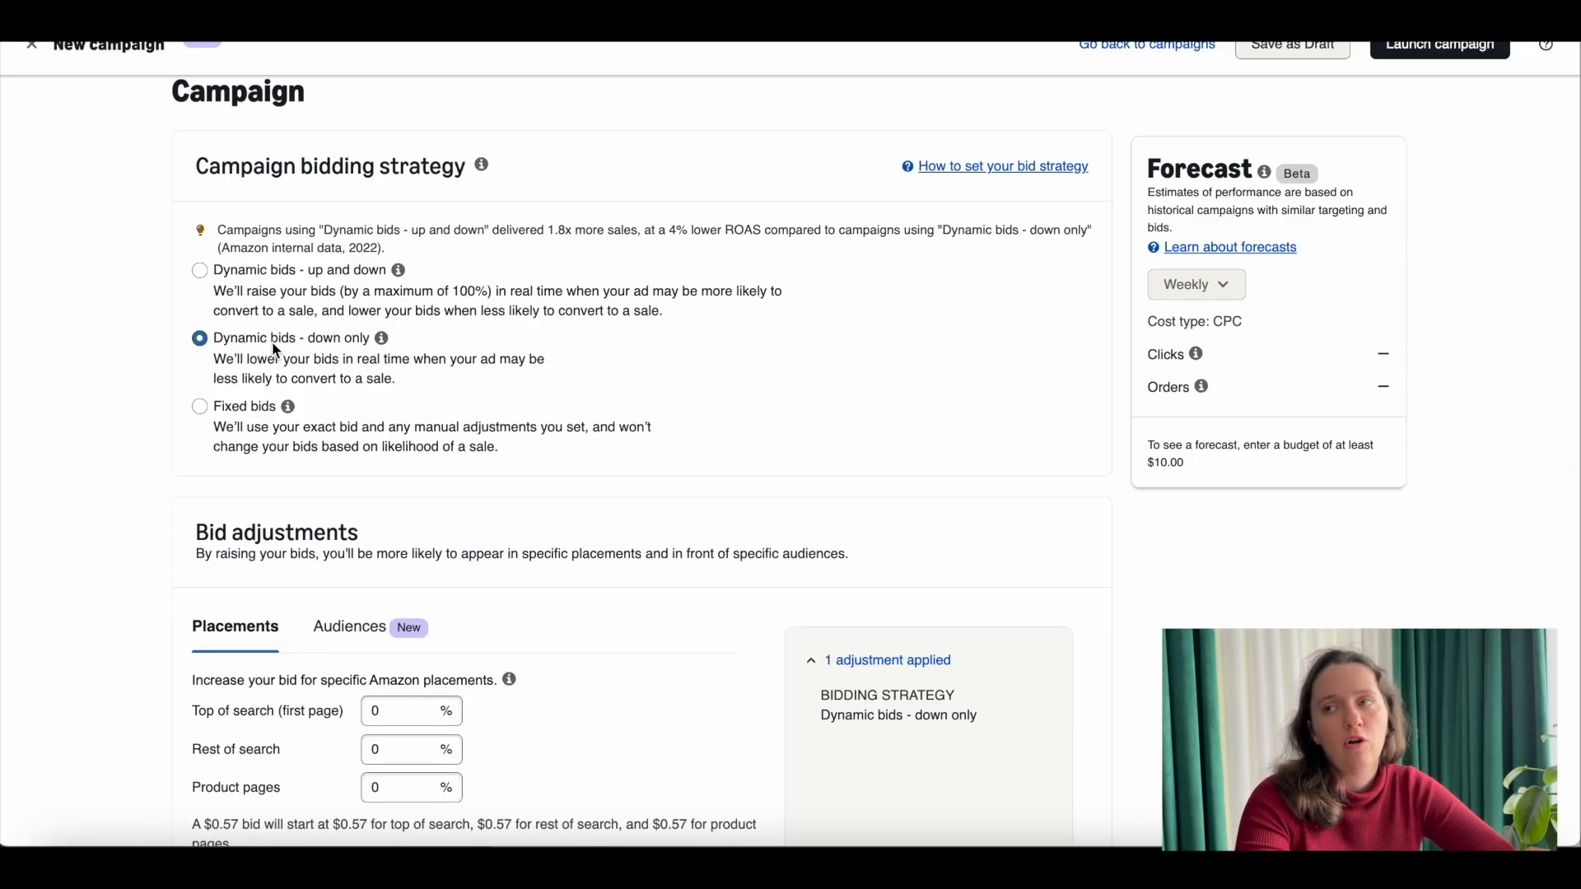
# Step: Try a 20% bid increase for the Top of search (first page) placement and reset it
pyautogui.scroll(-2, 275, 349)
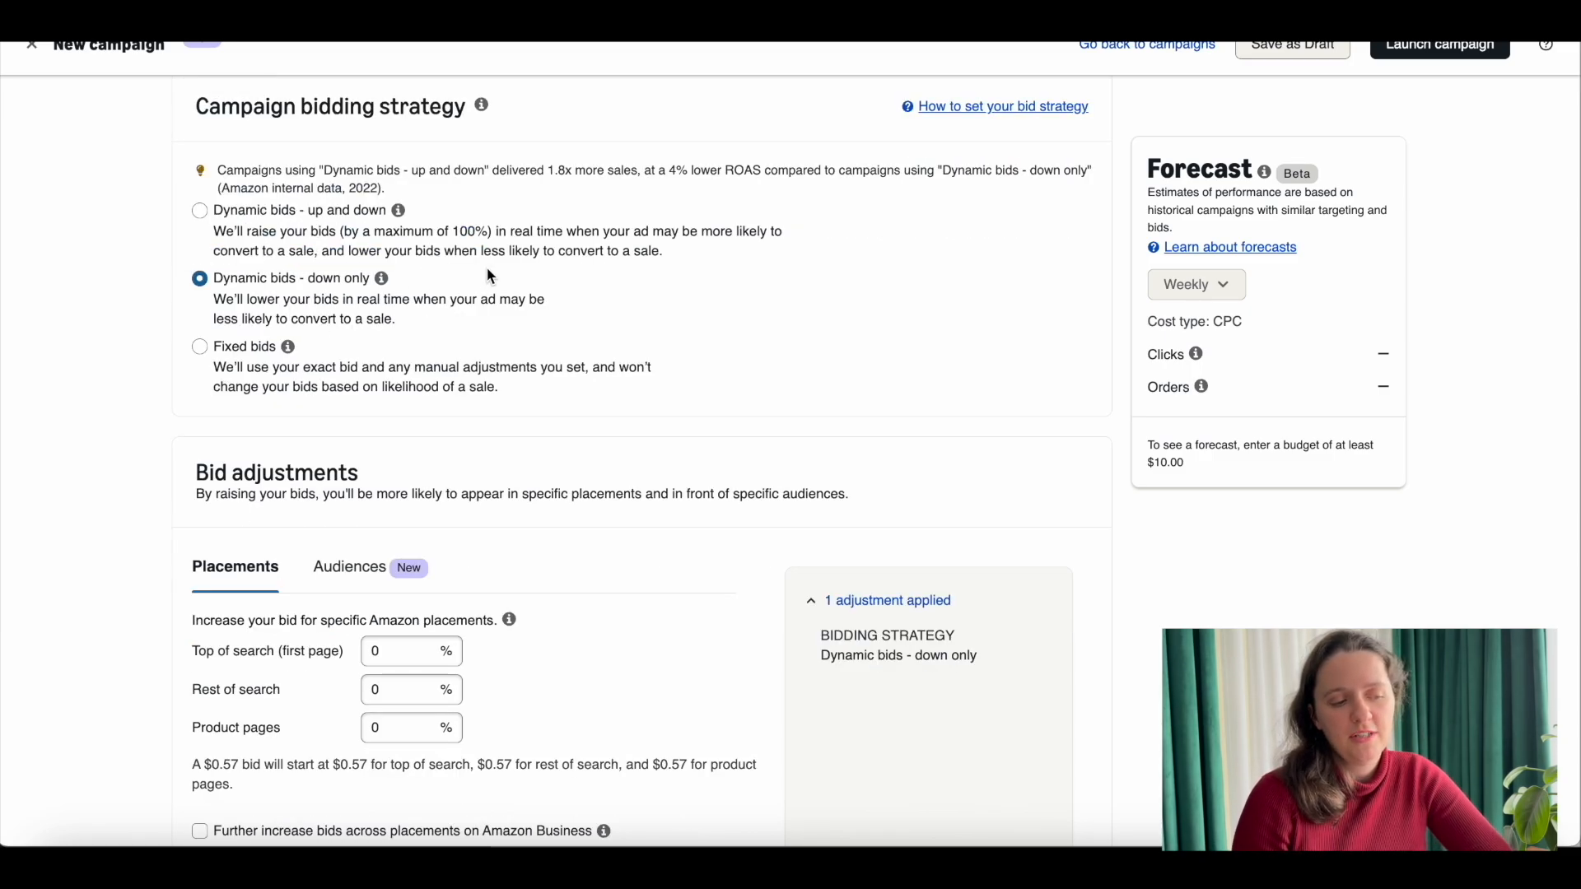
pyautogui.scroll(-8, 432, 313)
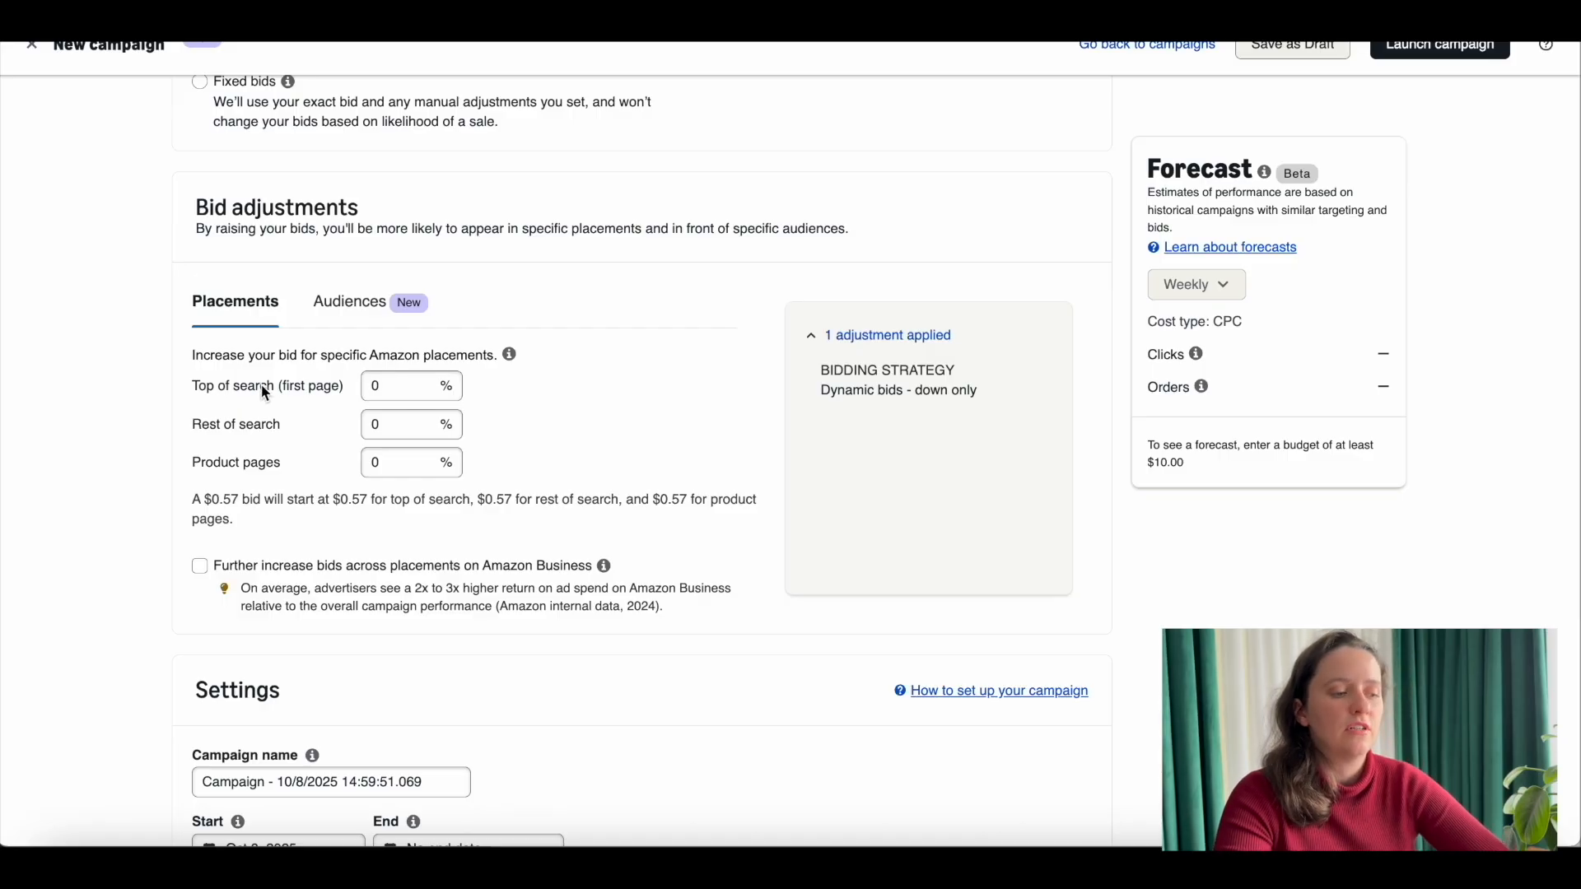
pyautogui.click(421, 381)
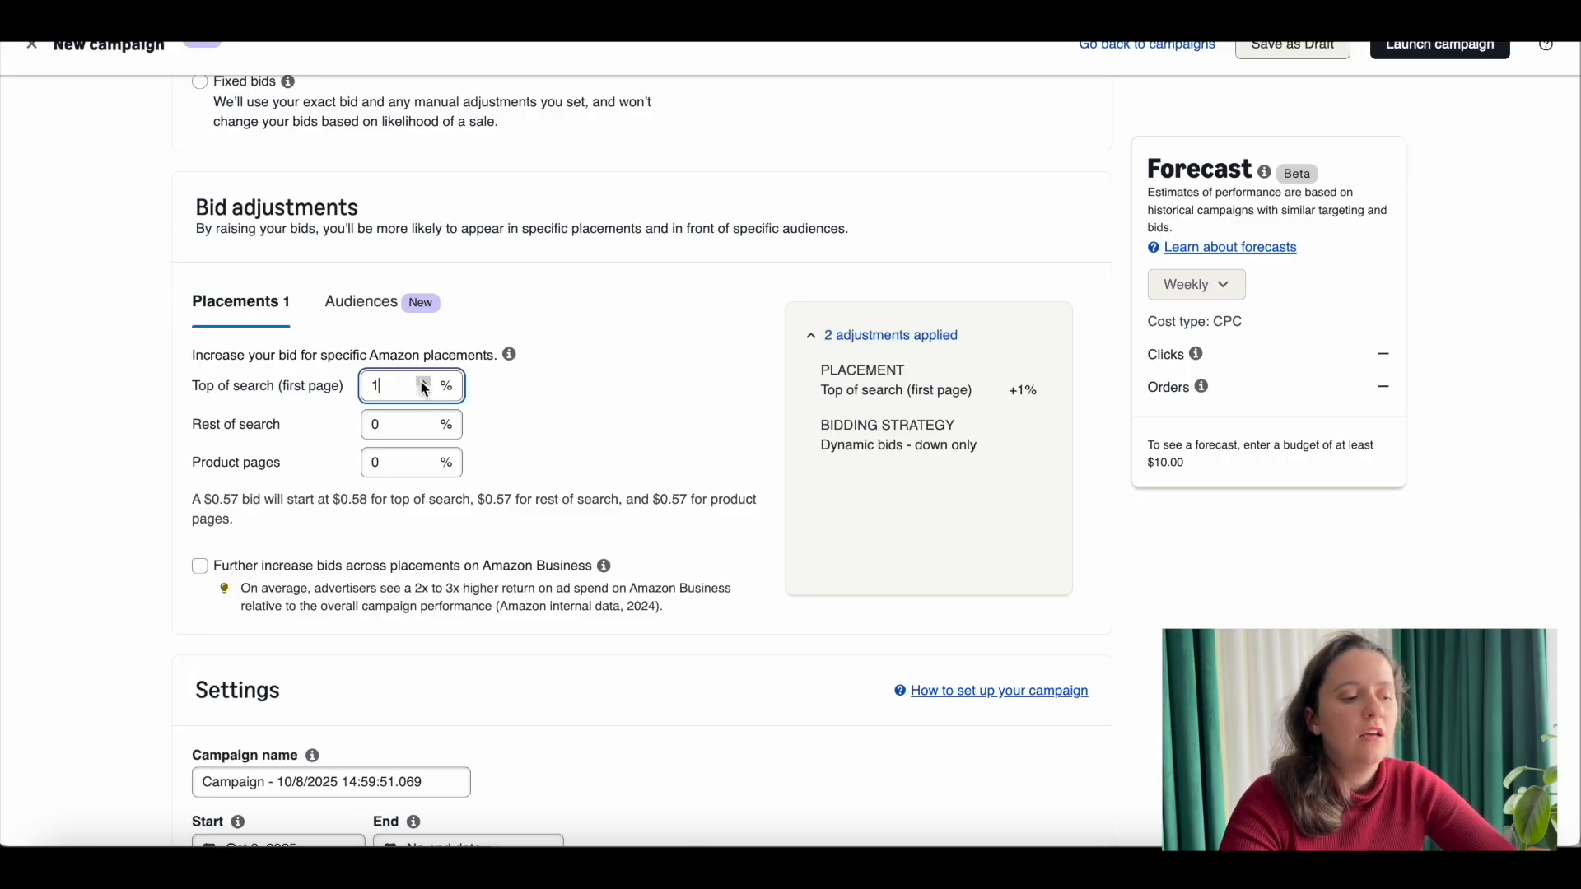
pyautogui.tripleClick(421, 381)
pyautogui.tripleClick(422, 381)
pyautogui.doubleClick(421, 381)
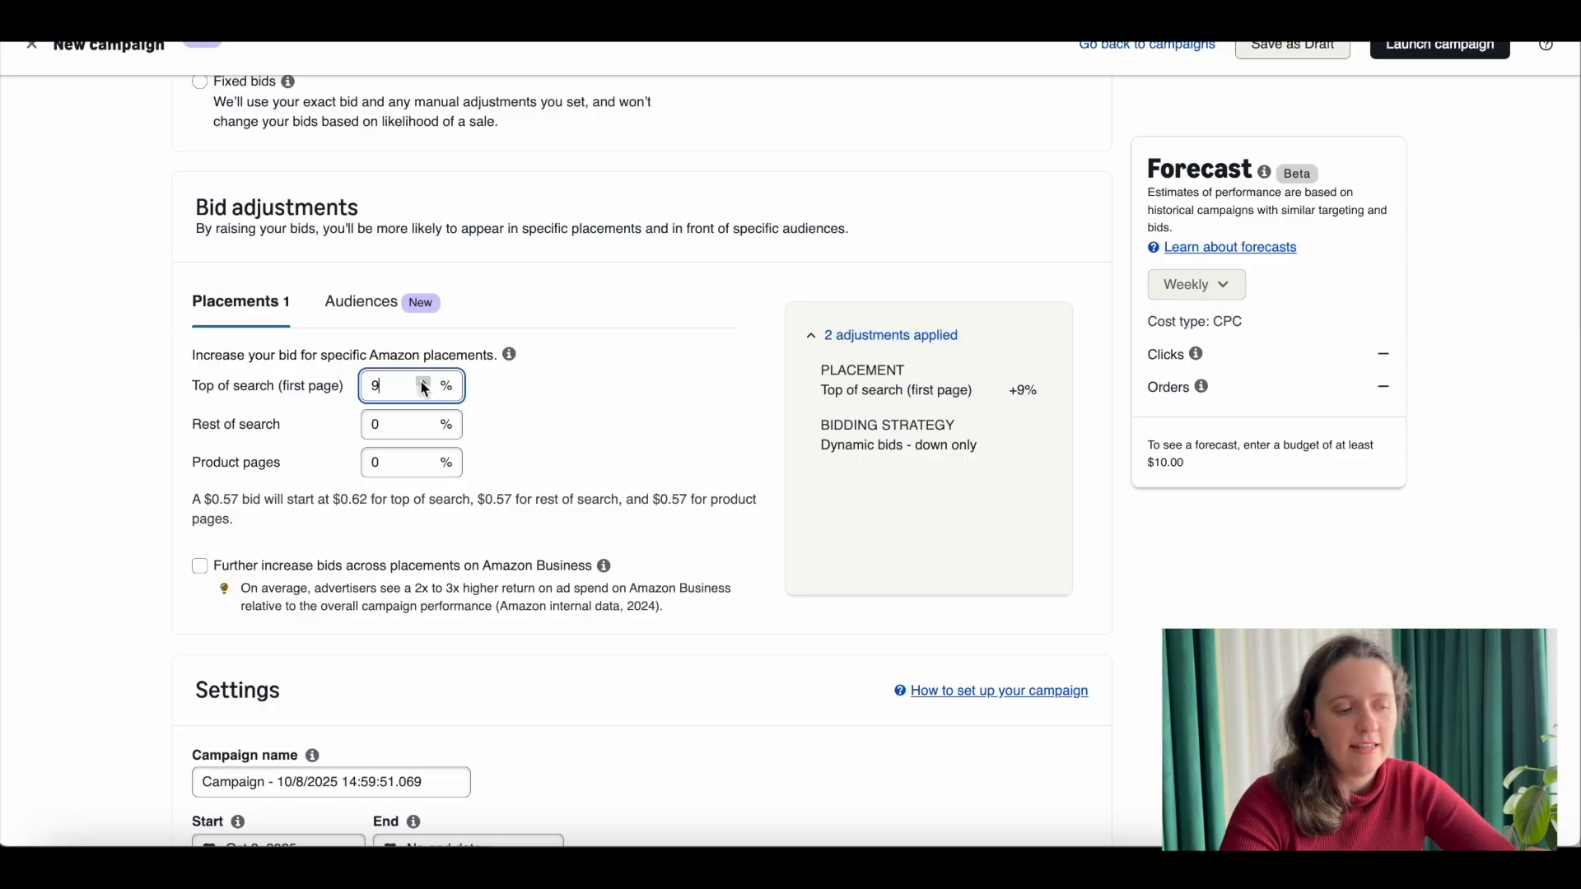
pyautogui.doubleClick(421, 382)
pyautogui.doubleClick(421, 382)
pyautogui.doubleClick(421, 381)
pyautogui.click(421, 381)
pyautogui.click(422, 381)
pyautogui.doubleClick(422, 381)
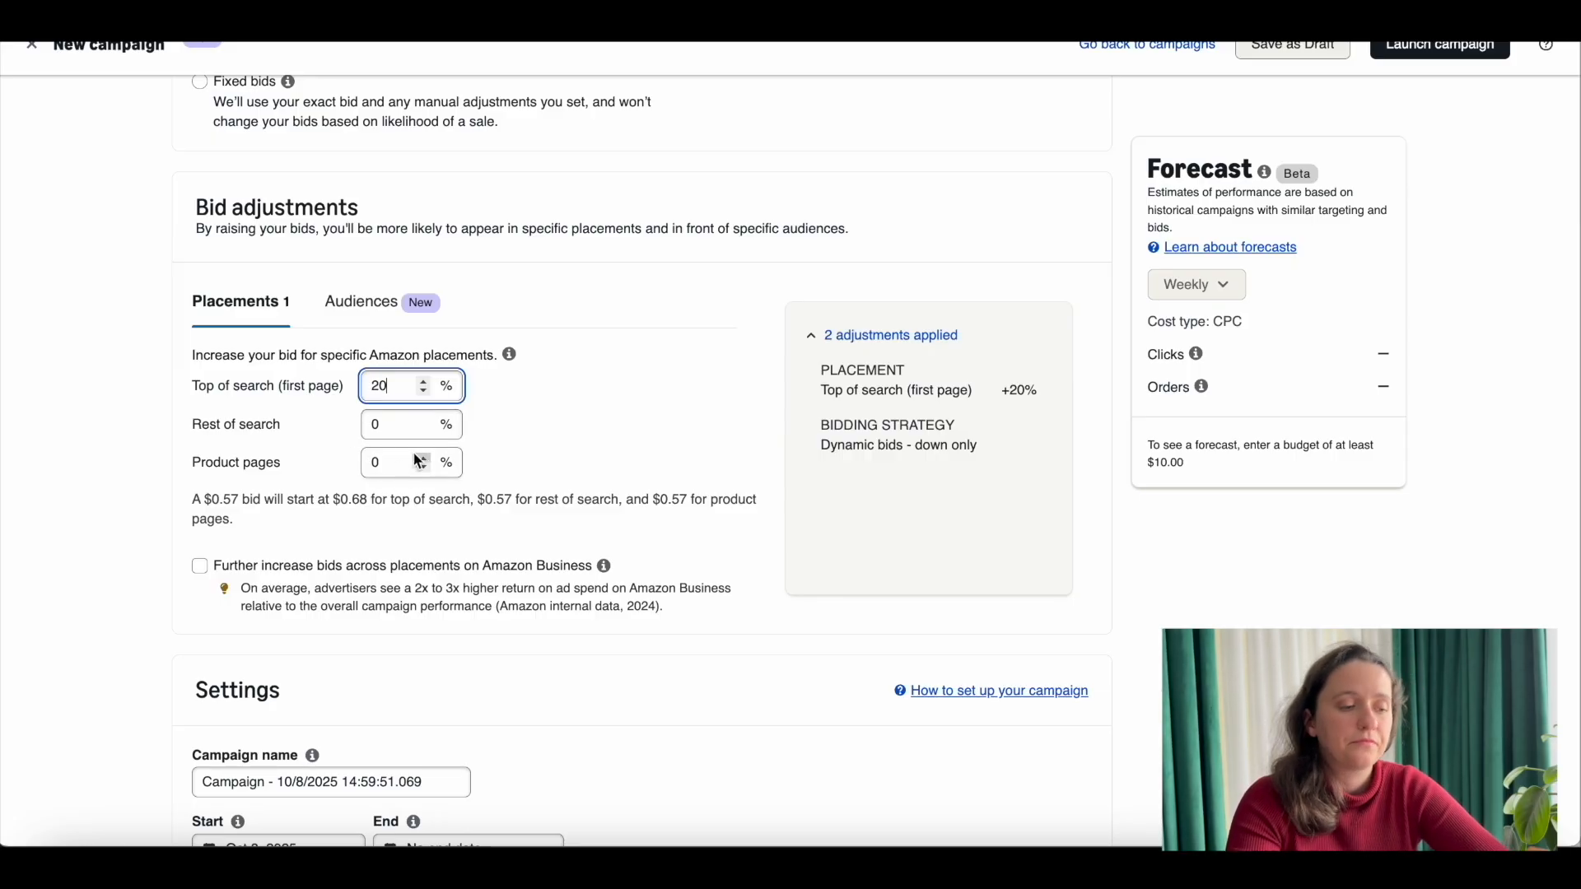
pyautogui.click(425, 392)
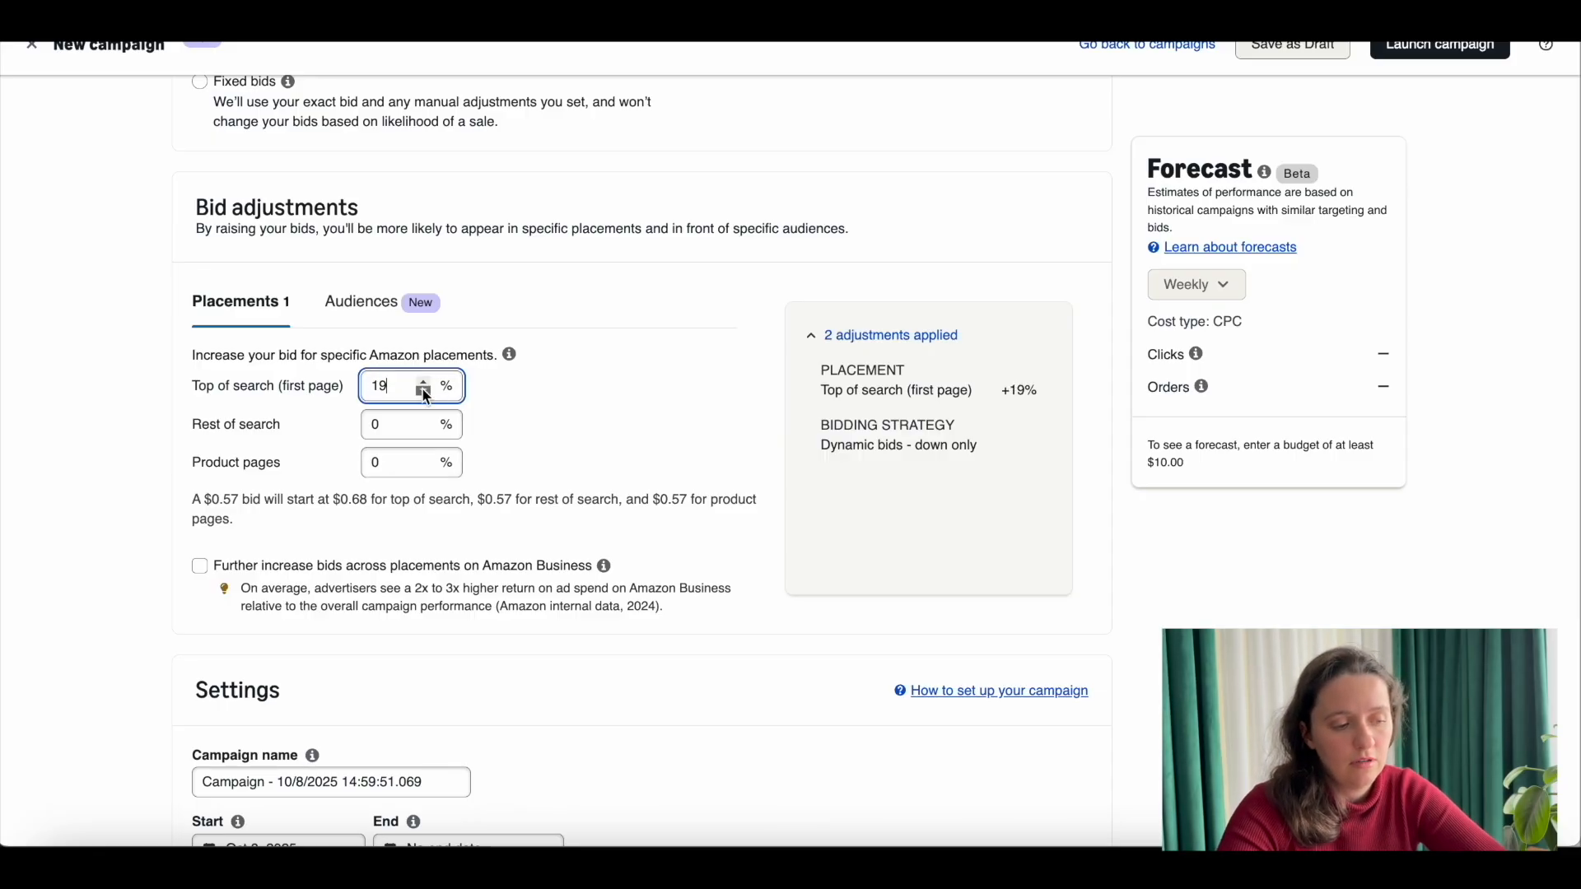
# Step: Replace the default campaign name in the campaign settings with Automatic-Kws
pyautogui.scroll(-1, 558, 489)
pyautogui.scroll(-5, 555, 486)
pyautogui.click(441, 401)
pyautogui.moveTo(442, 399); pyautogui.dragTo(185, 397)
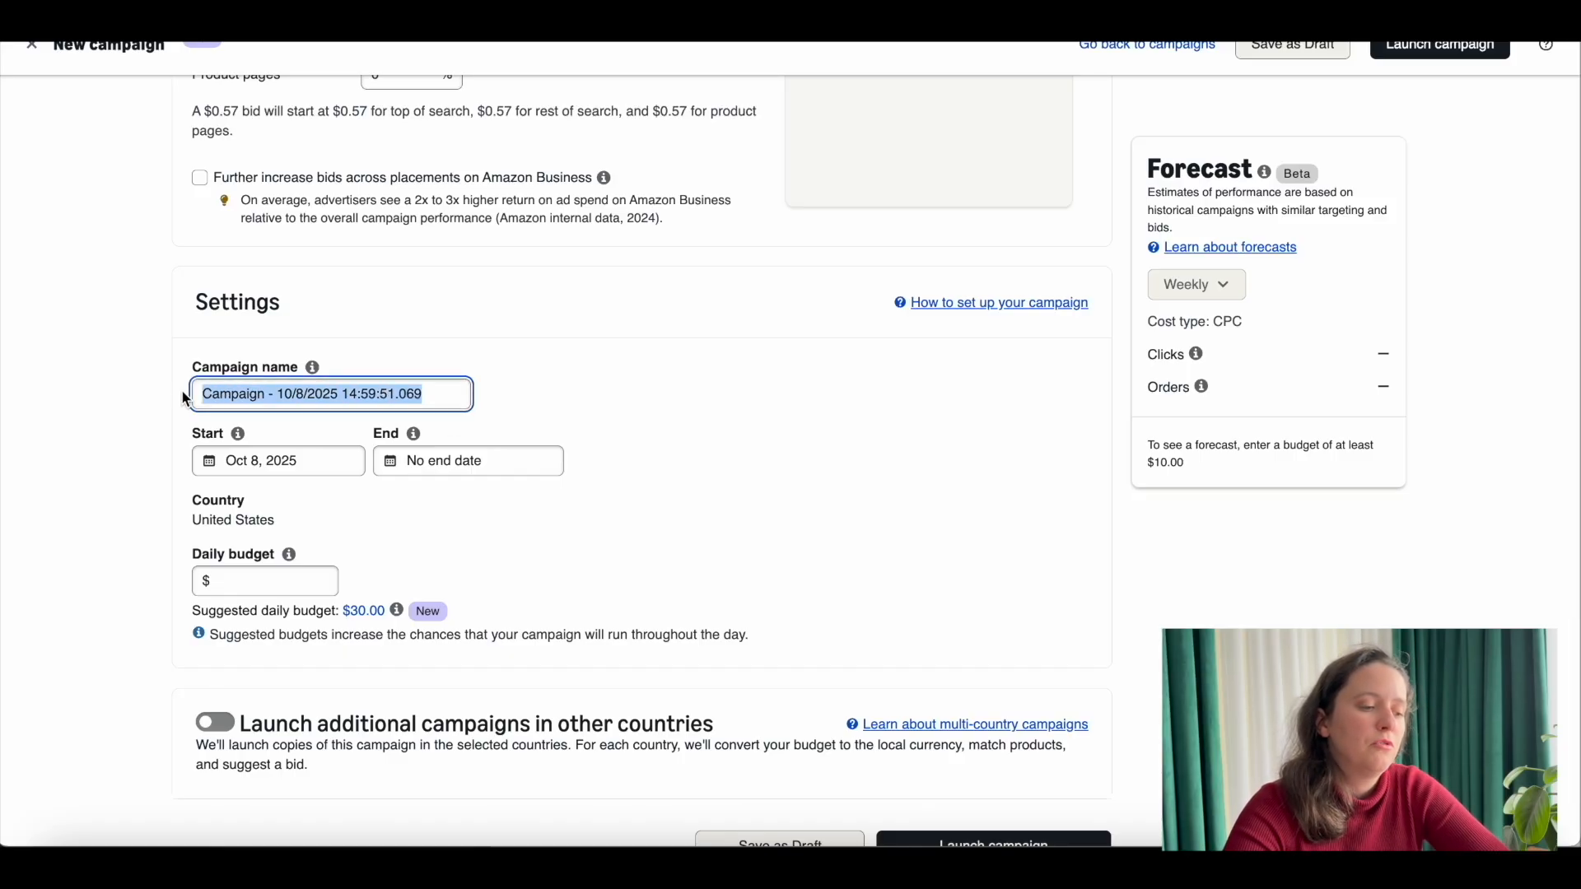
pyautogui.press('BackSpace')
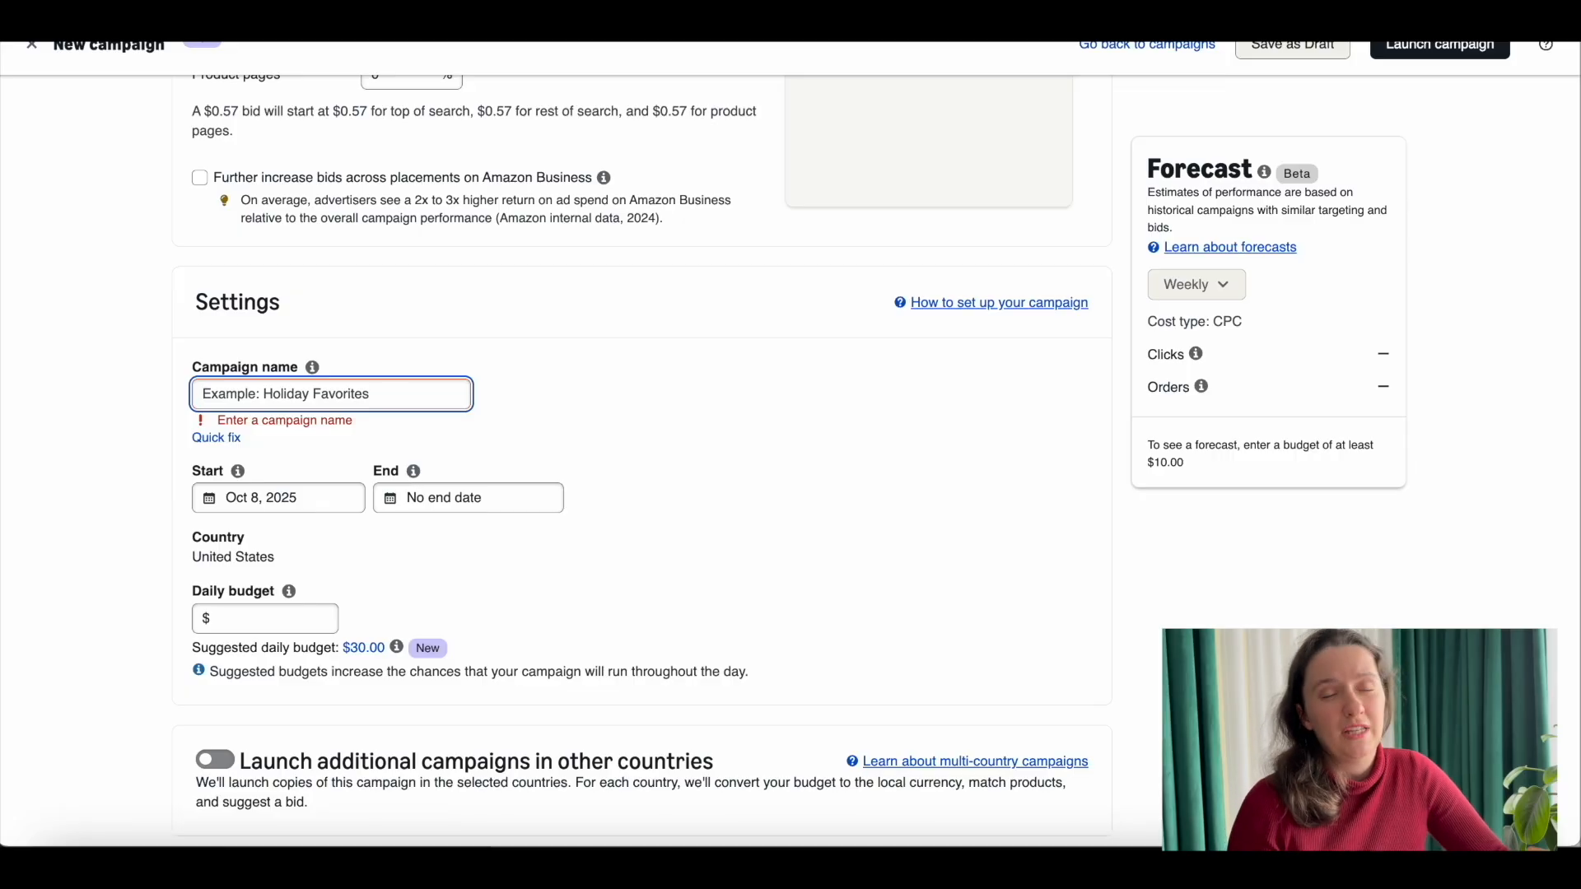
pyautogui.write('Auto')
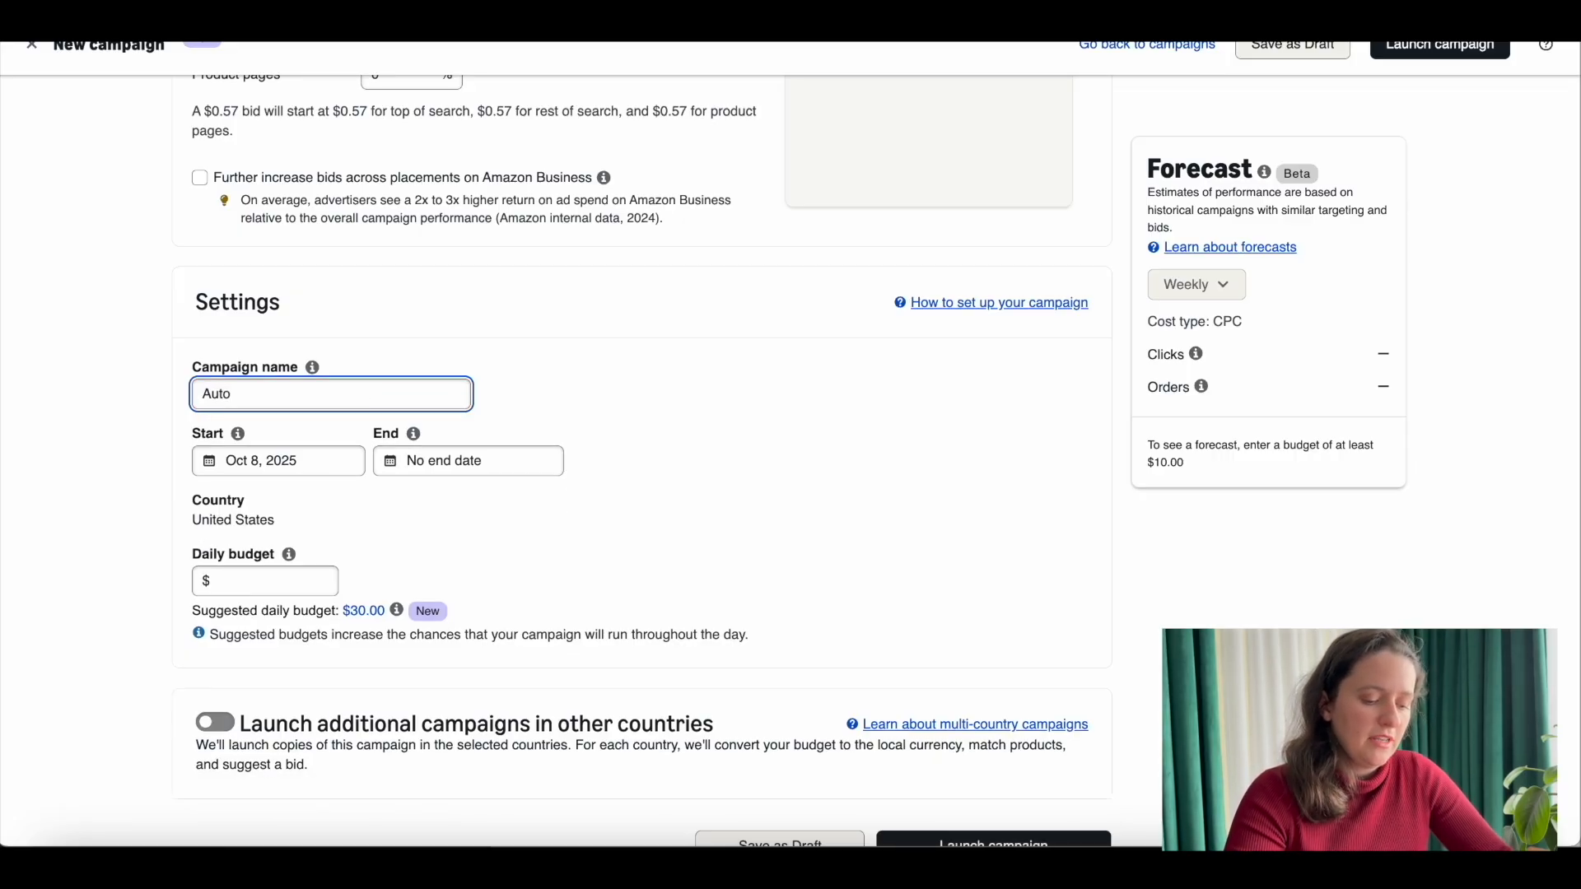
pyautogui.press('BackSpace')
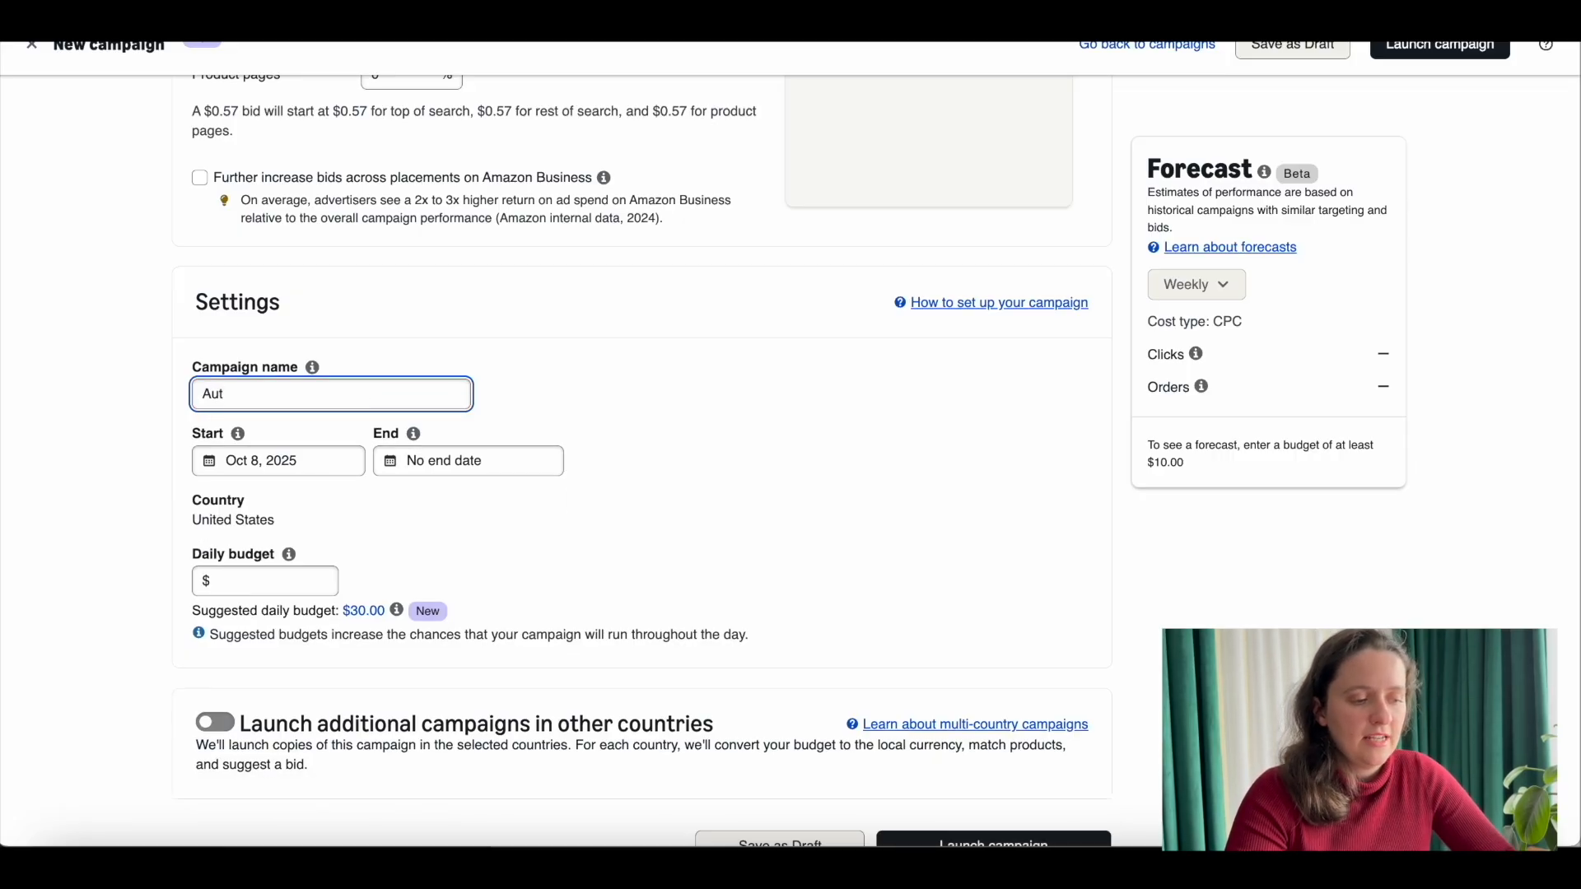
pyautogui.write('omatic')
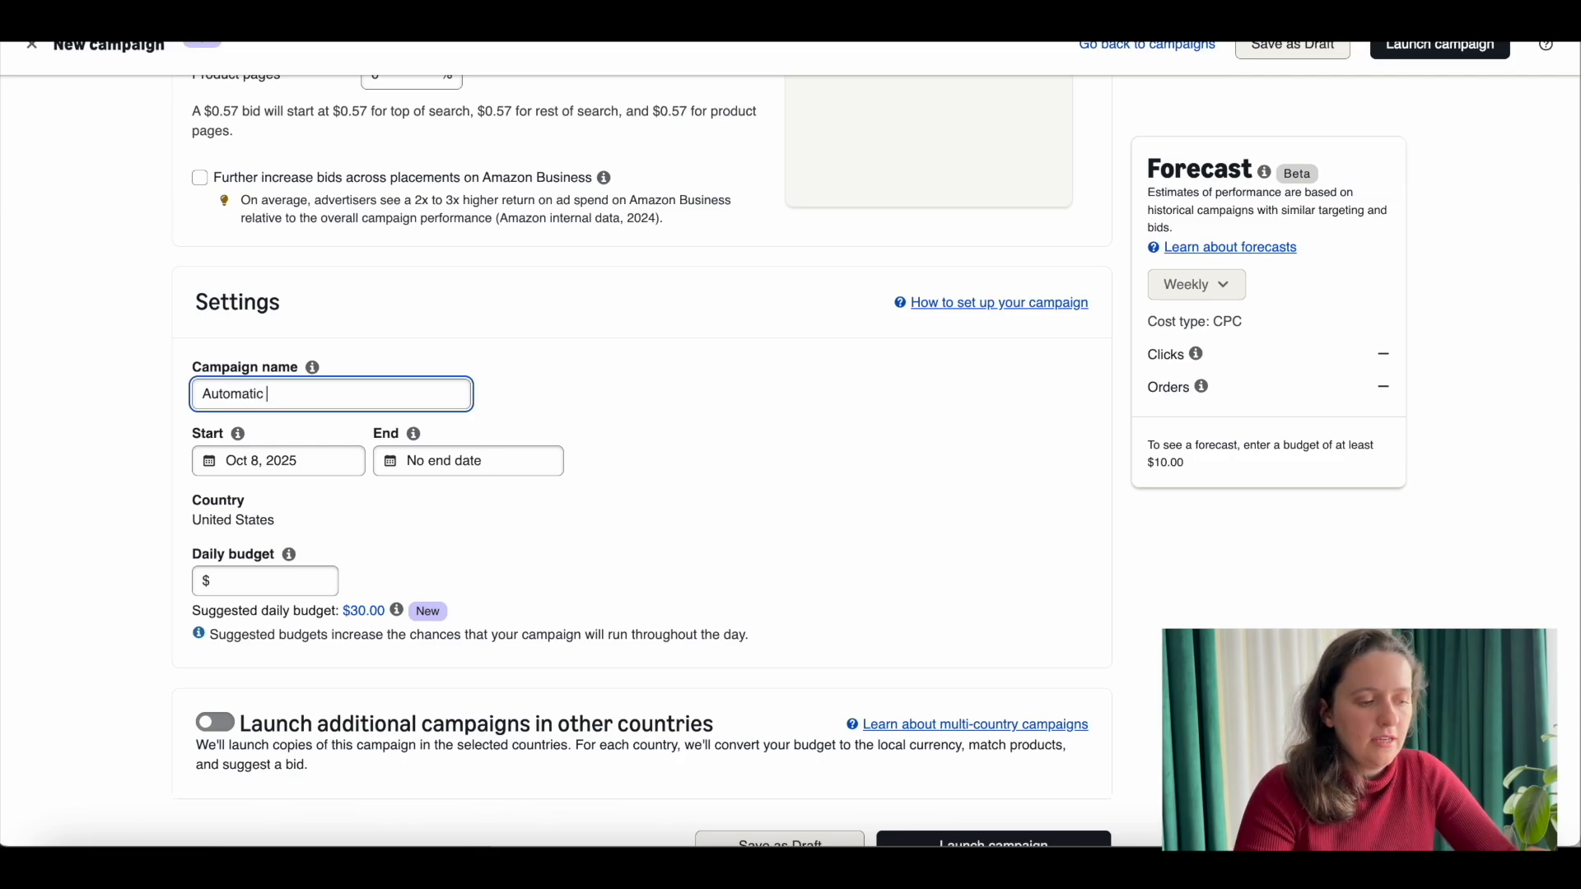
pyautogui.write('-KW')
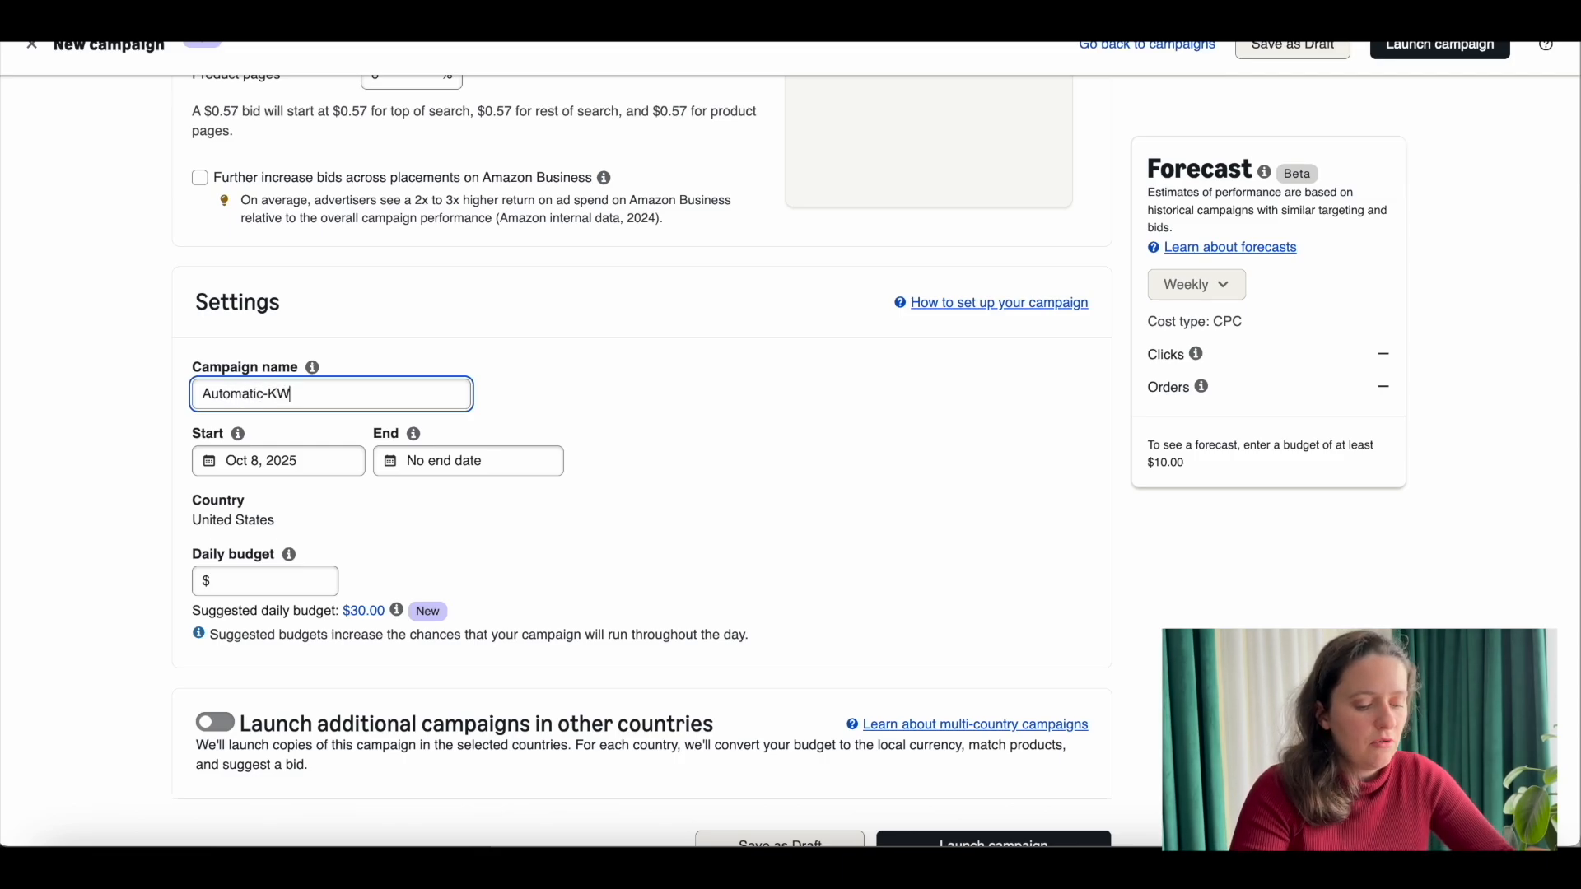
pyautogui.press('BackSpace')
pyautogui.write('ws')
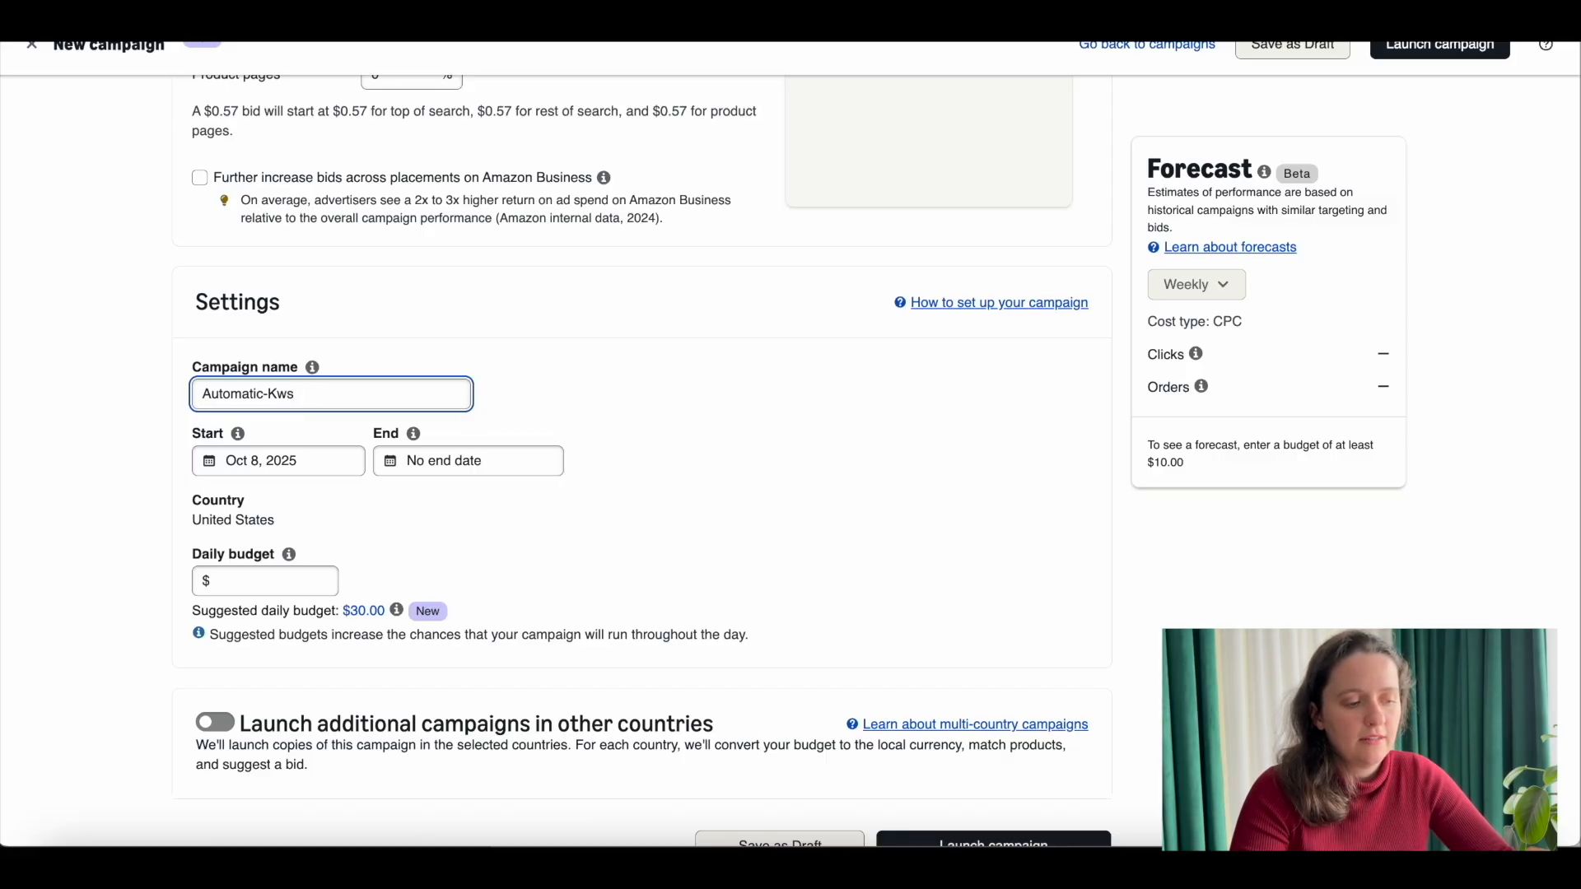
# Step: Extend the campaign name to Automatic-Kws-CatBackpack
pyautogui.scroll(1, 278, 300)
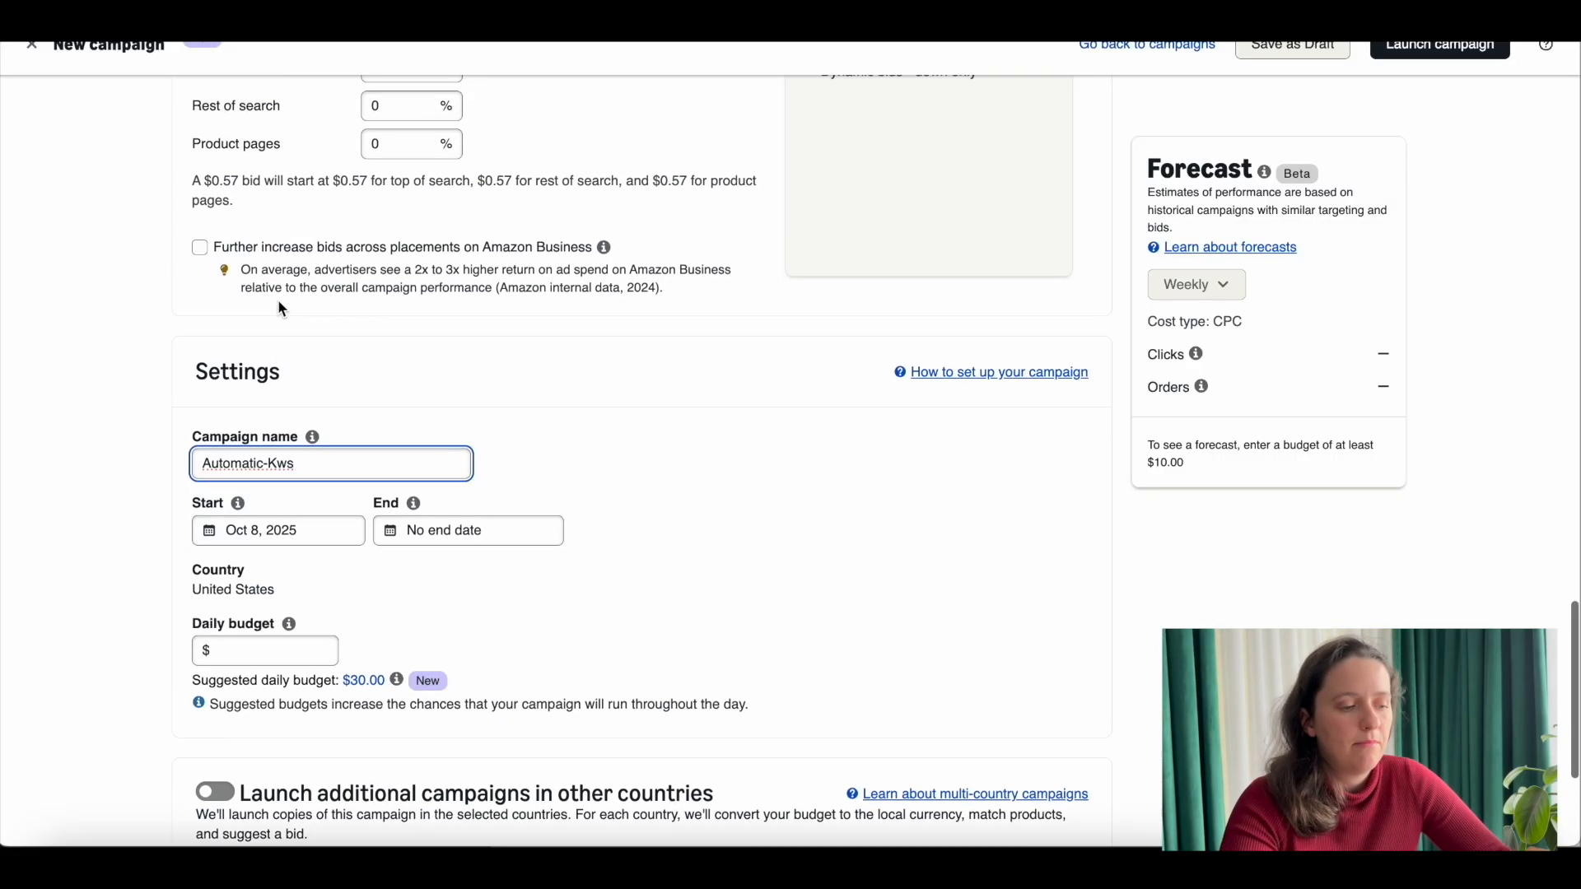
pyautogui.scroll(-3, 274, 321)
pyautogui.write('-')
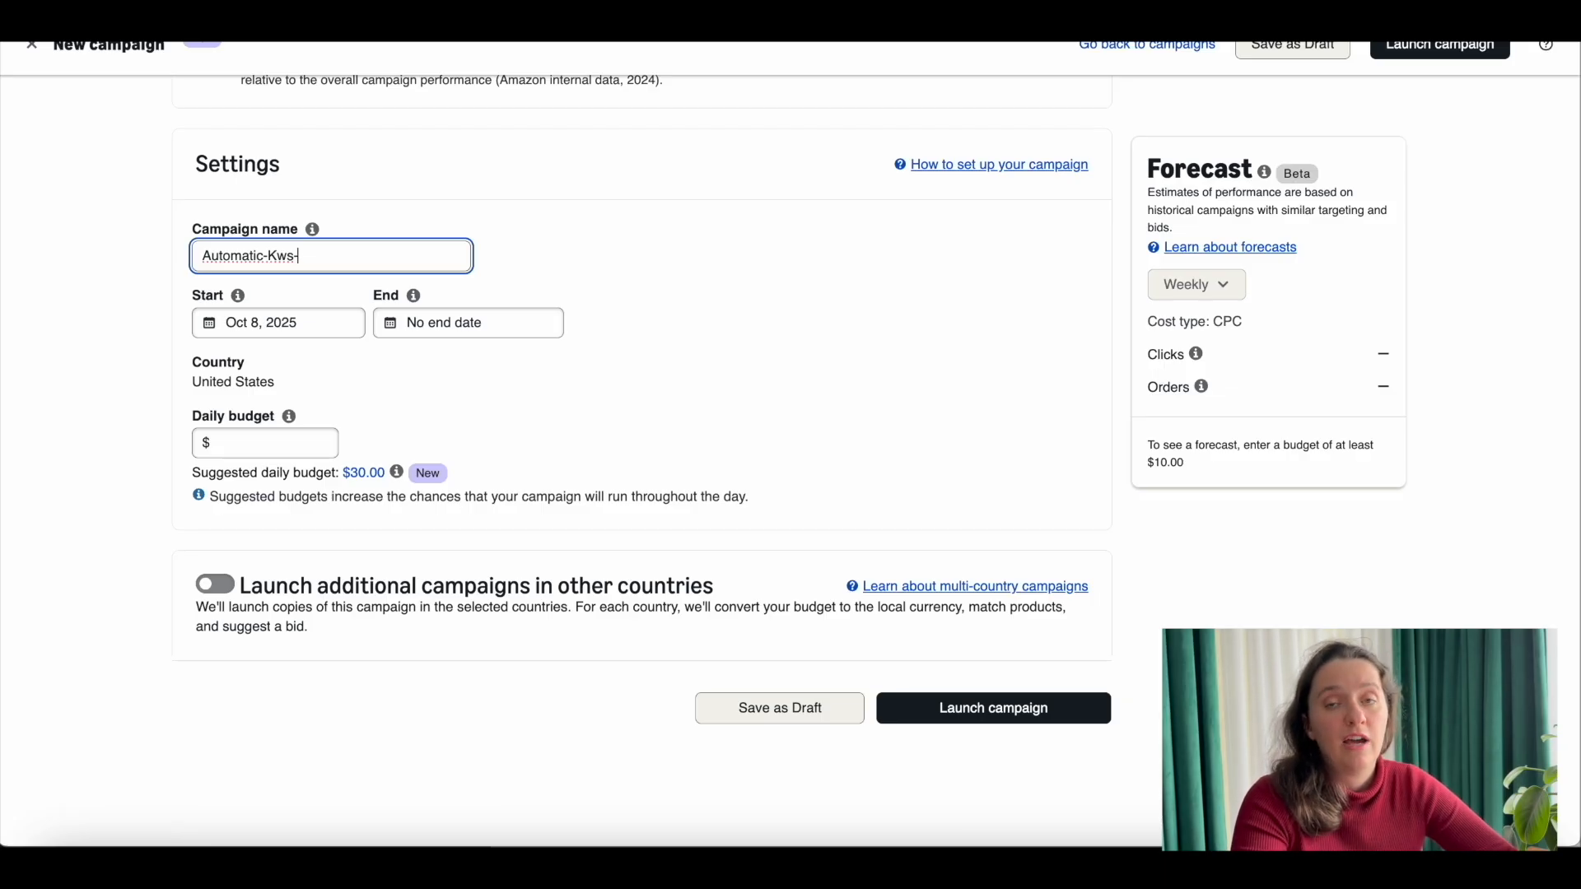
pyautogui.write('Cat')
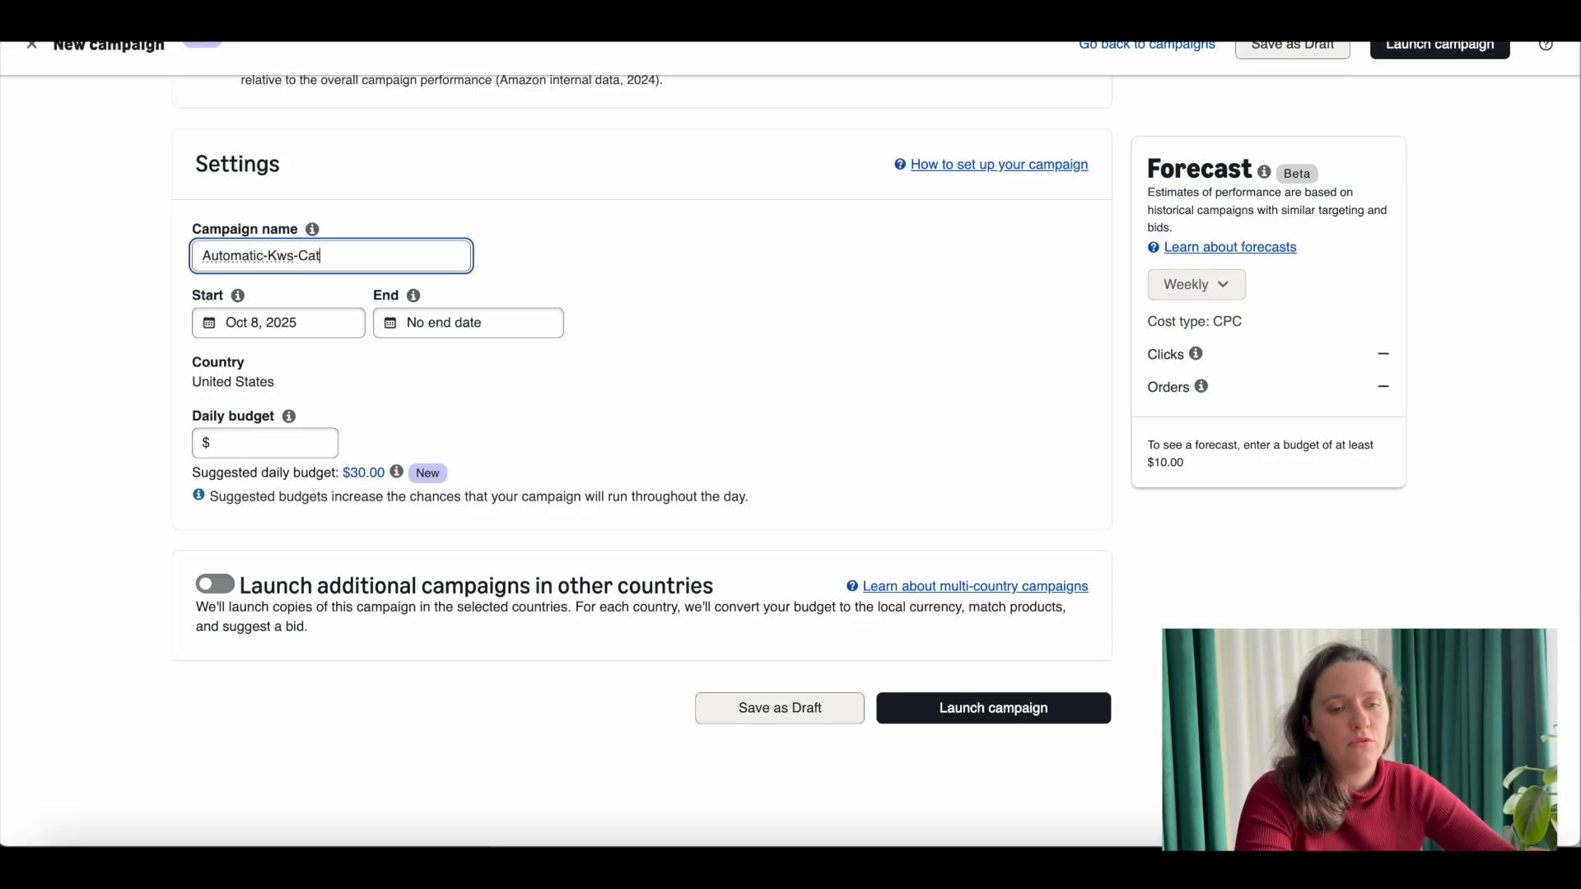
pyautogui.write('Backpack')
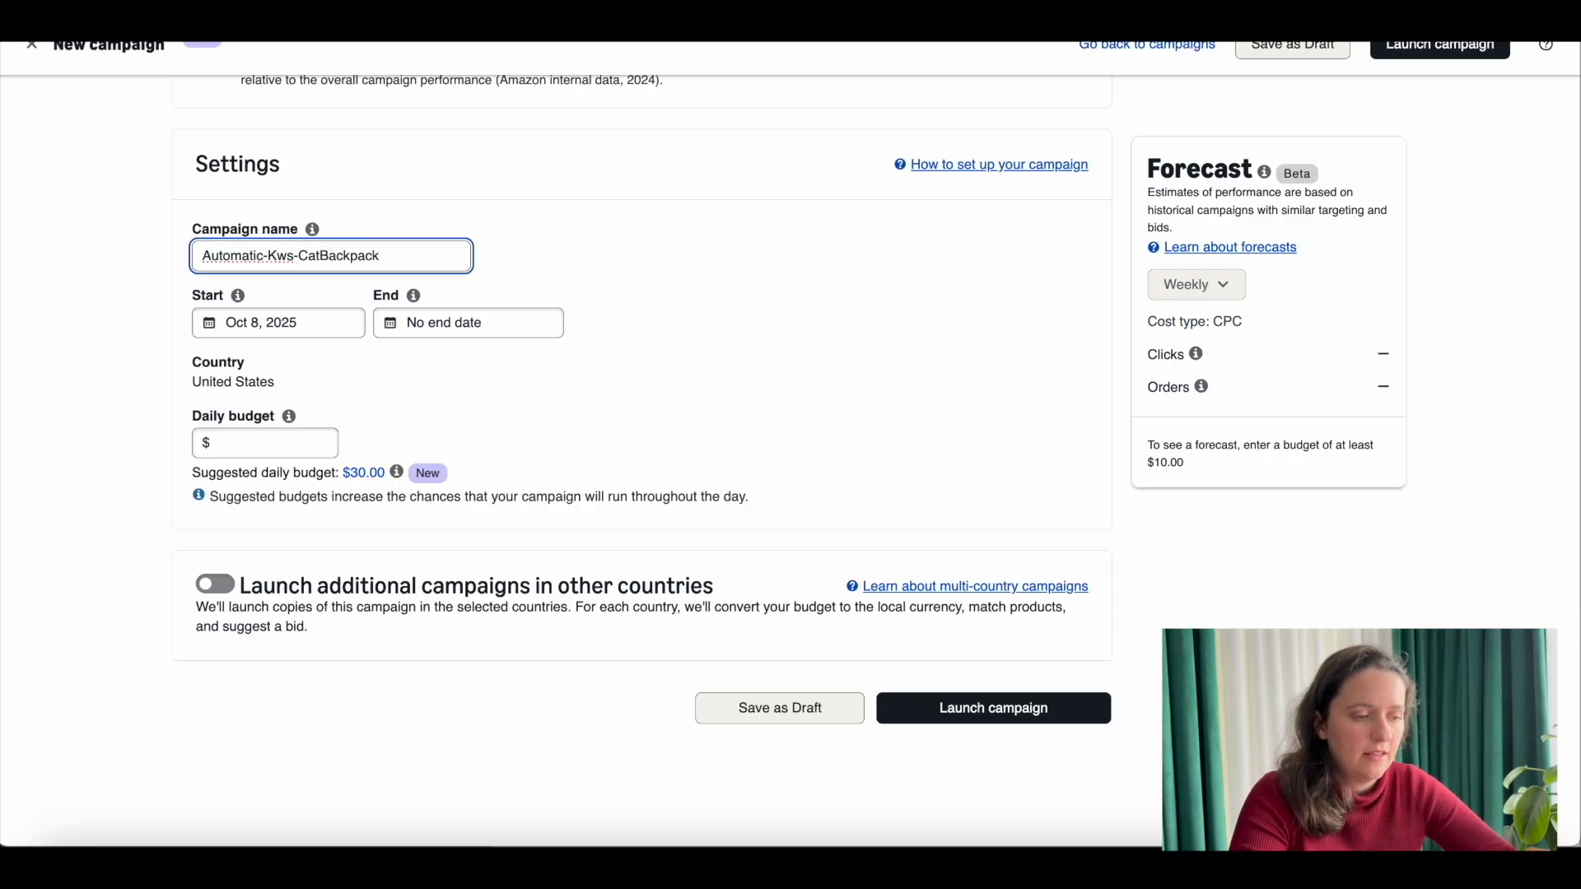
# Step: Set the campaign's daily budget to $25
pyautogui.click(281, 452)
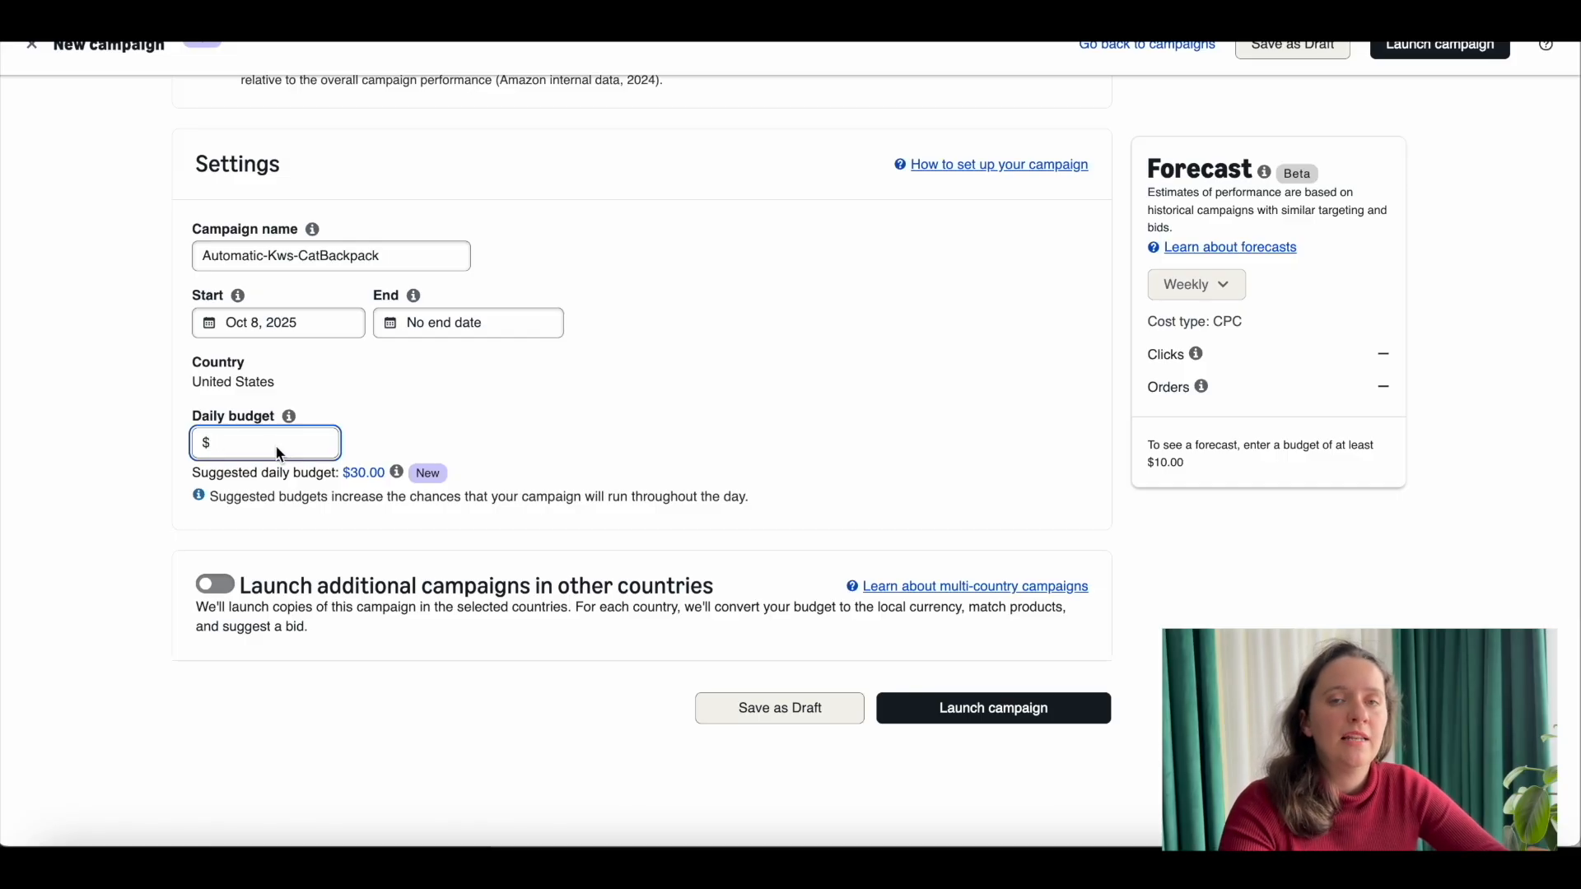
pyautogui.write('25')
pyautogui.press('BackSpace')
pyautogui.write('0')
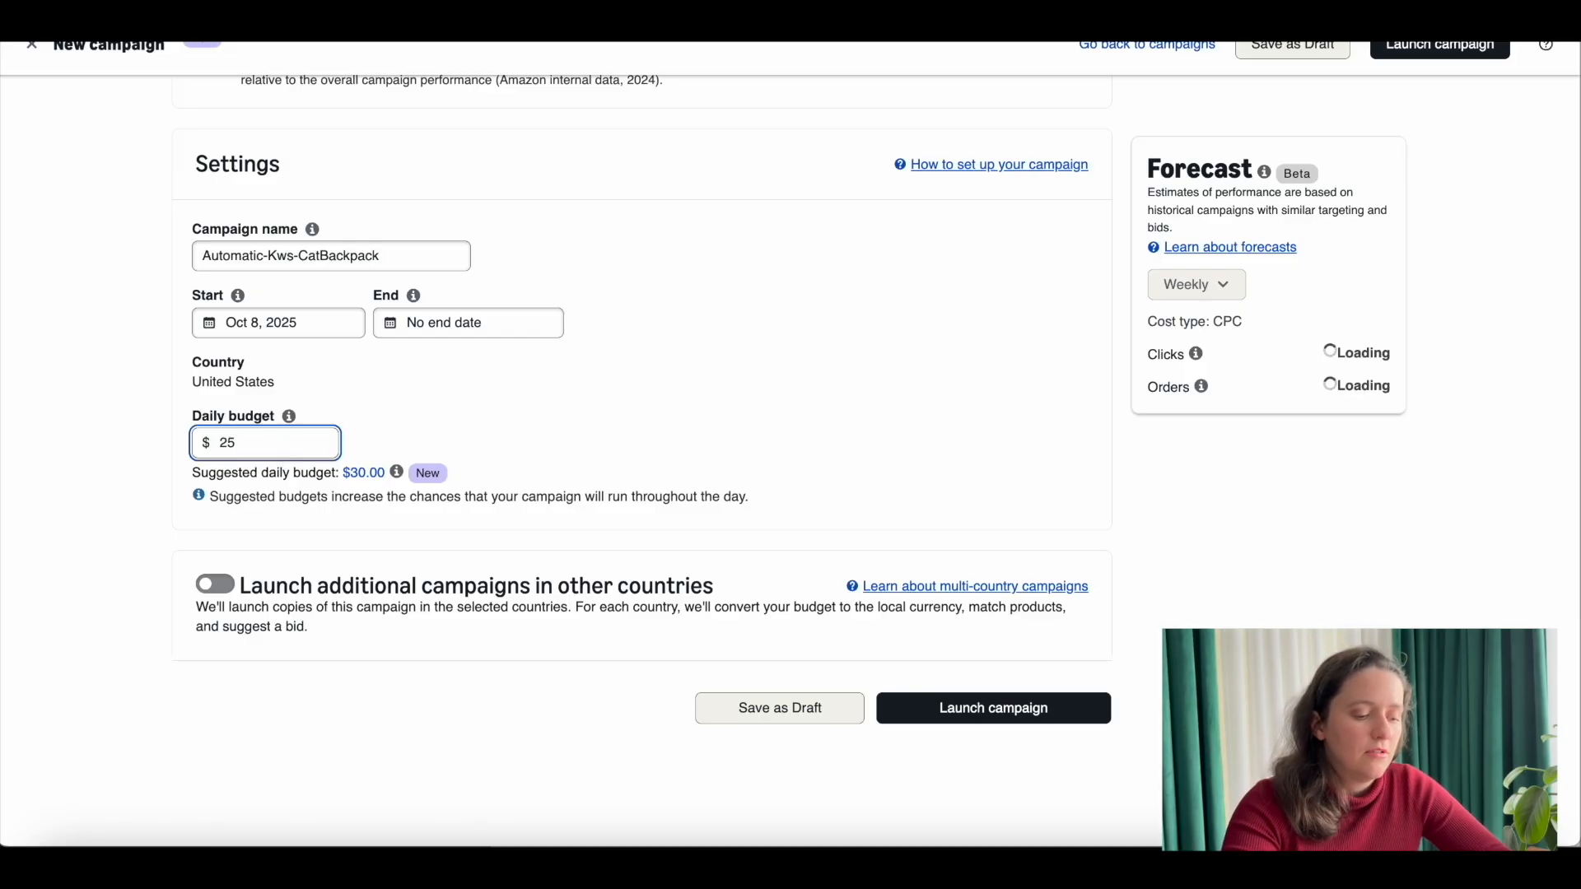
pyautogui.click(846, 383)
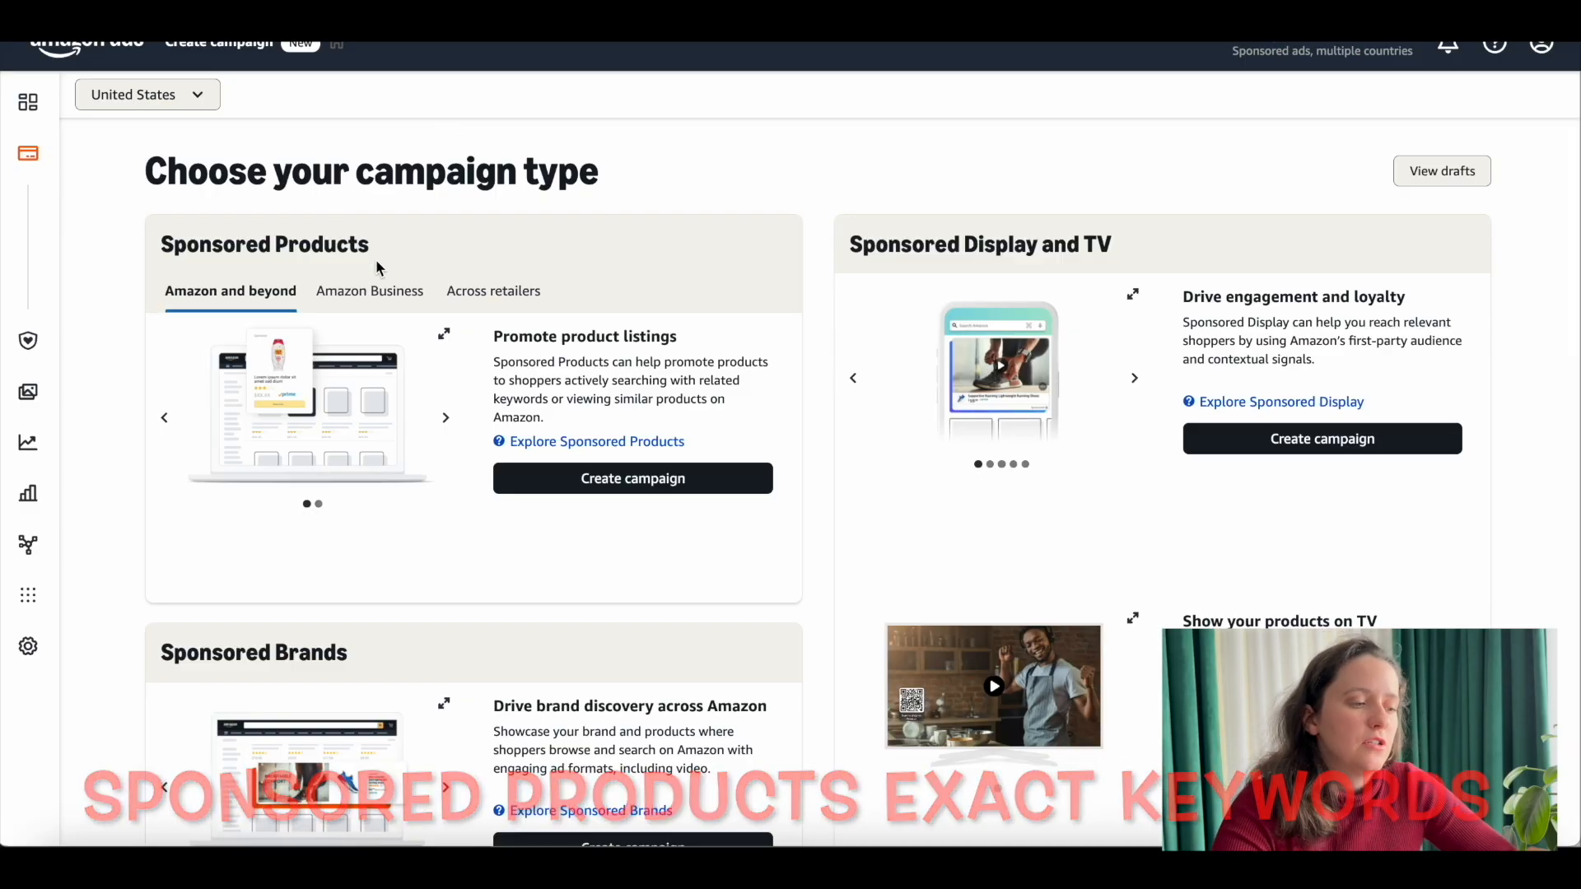
# Step: Start a new Sponsored Products campaign and add the first suggested product to it
pyautogui.click(693, 492)
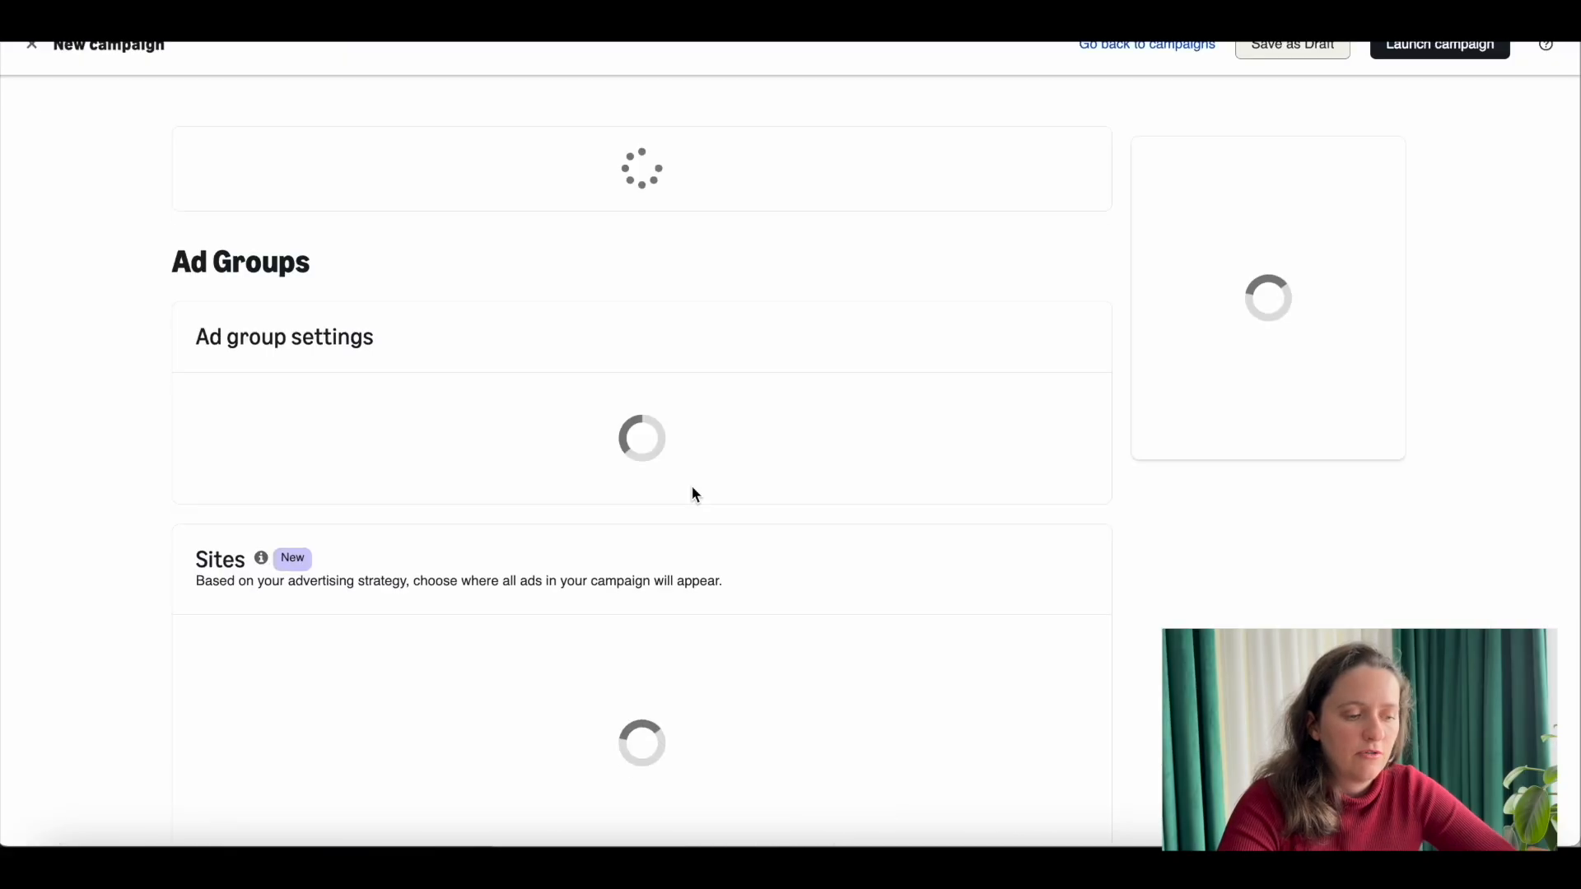
pyautogui.scroll(-1, 722, 240)
pyautogui.scroll(-2, 720, 240)
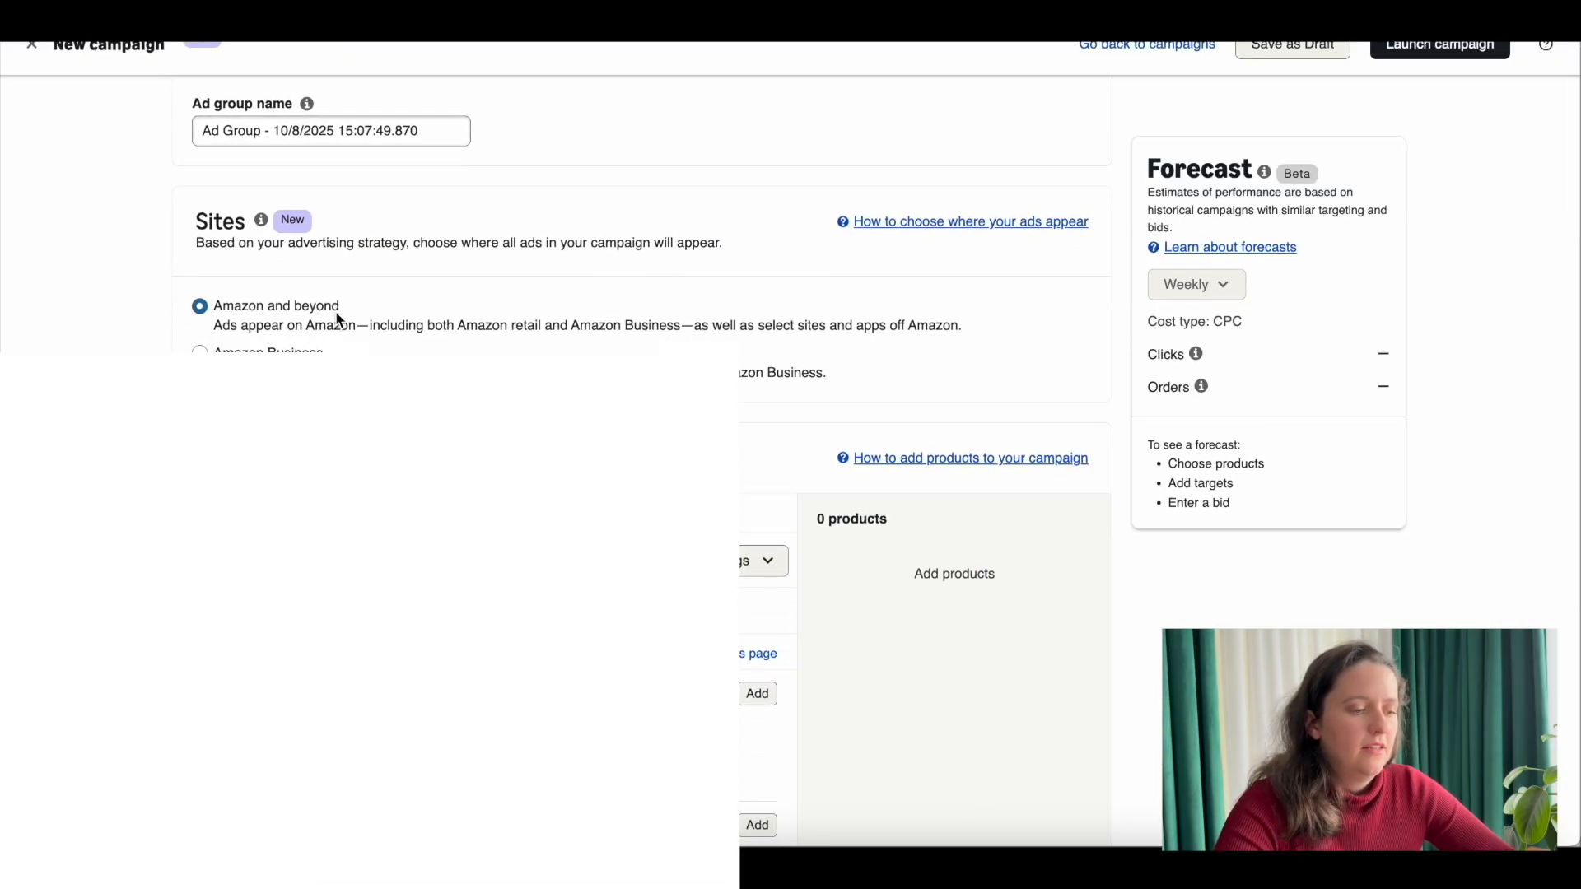
pyautogui.scroll(-5, 503, 350)
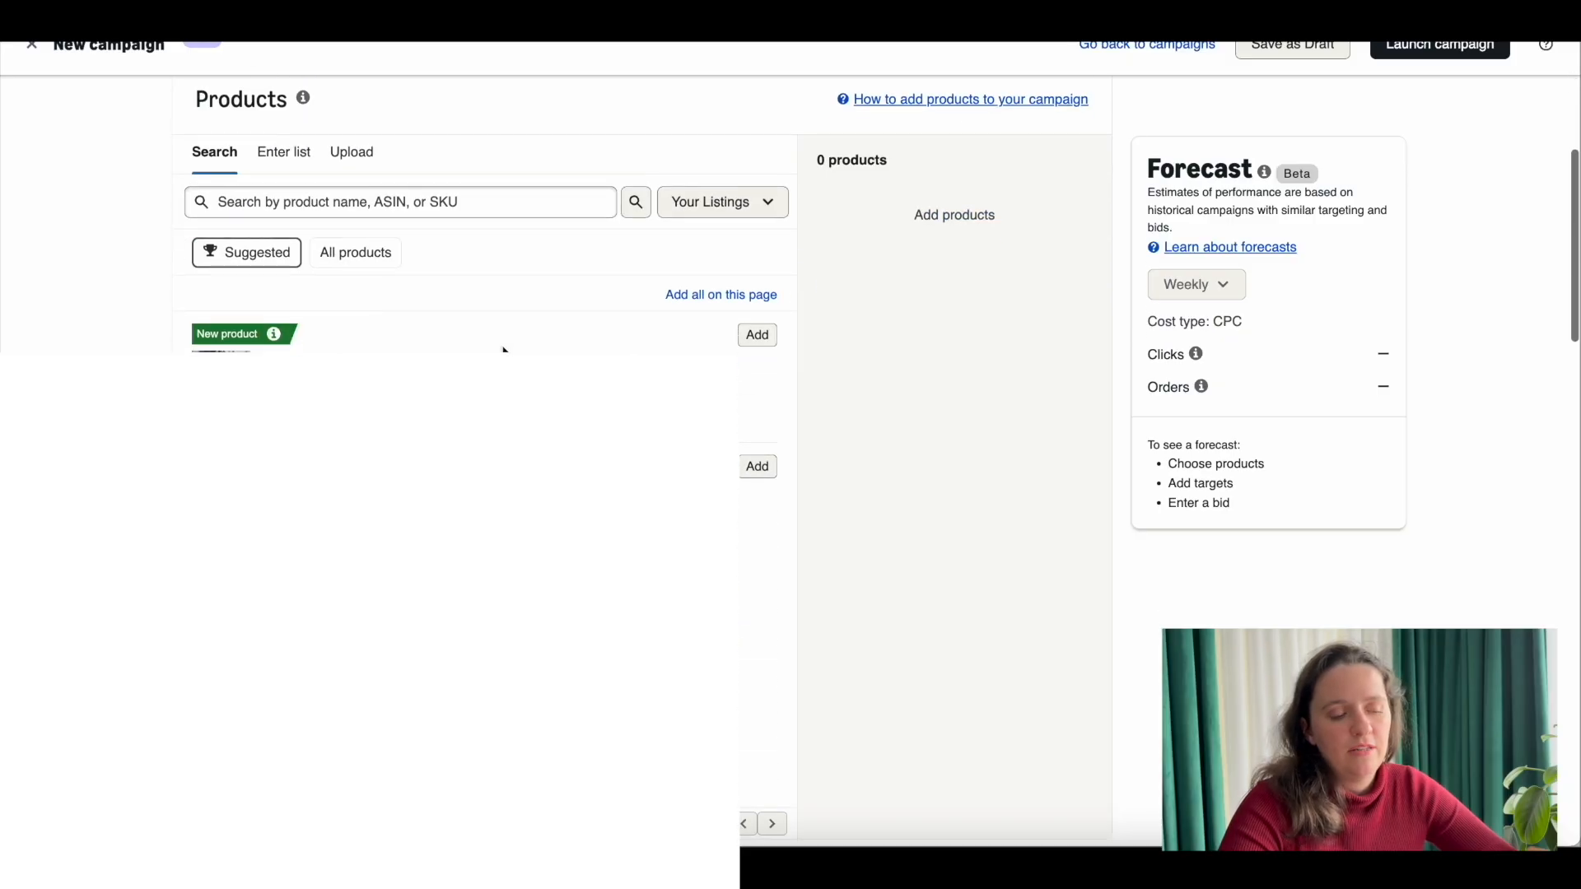
pyautogui.click(753, 333)
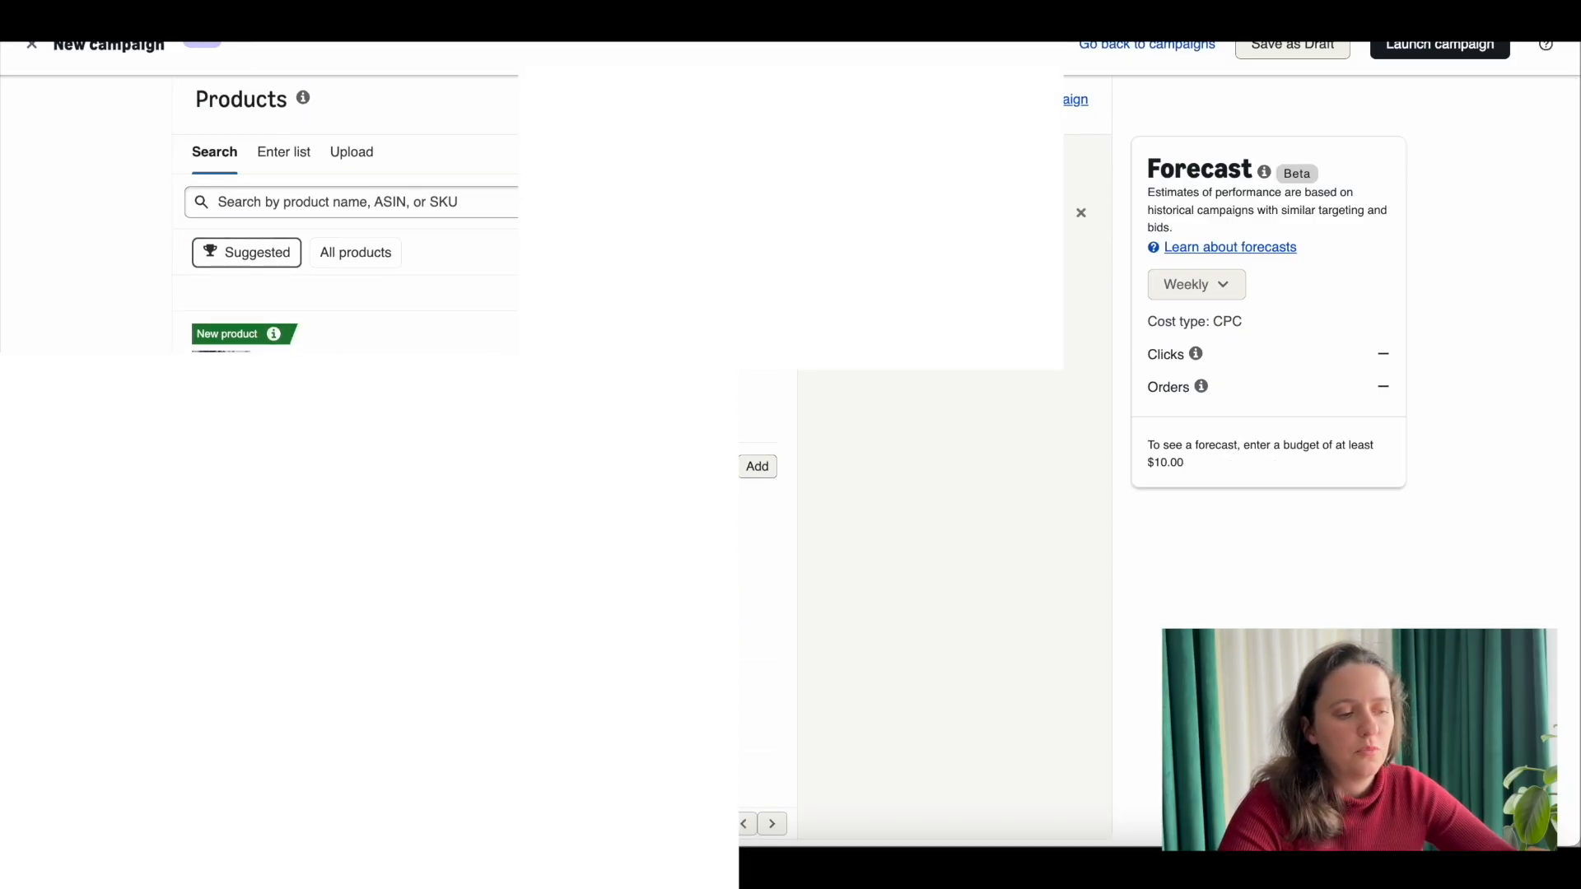
# Step: Switch the new campaign's targeting strategy from automatic to manual targeting
pyautogui.scroll(-1, 782, 494)
pyautogui.scroll(-10, 543, 444)
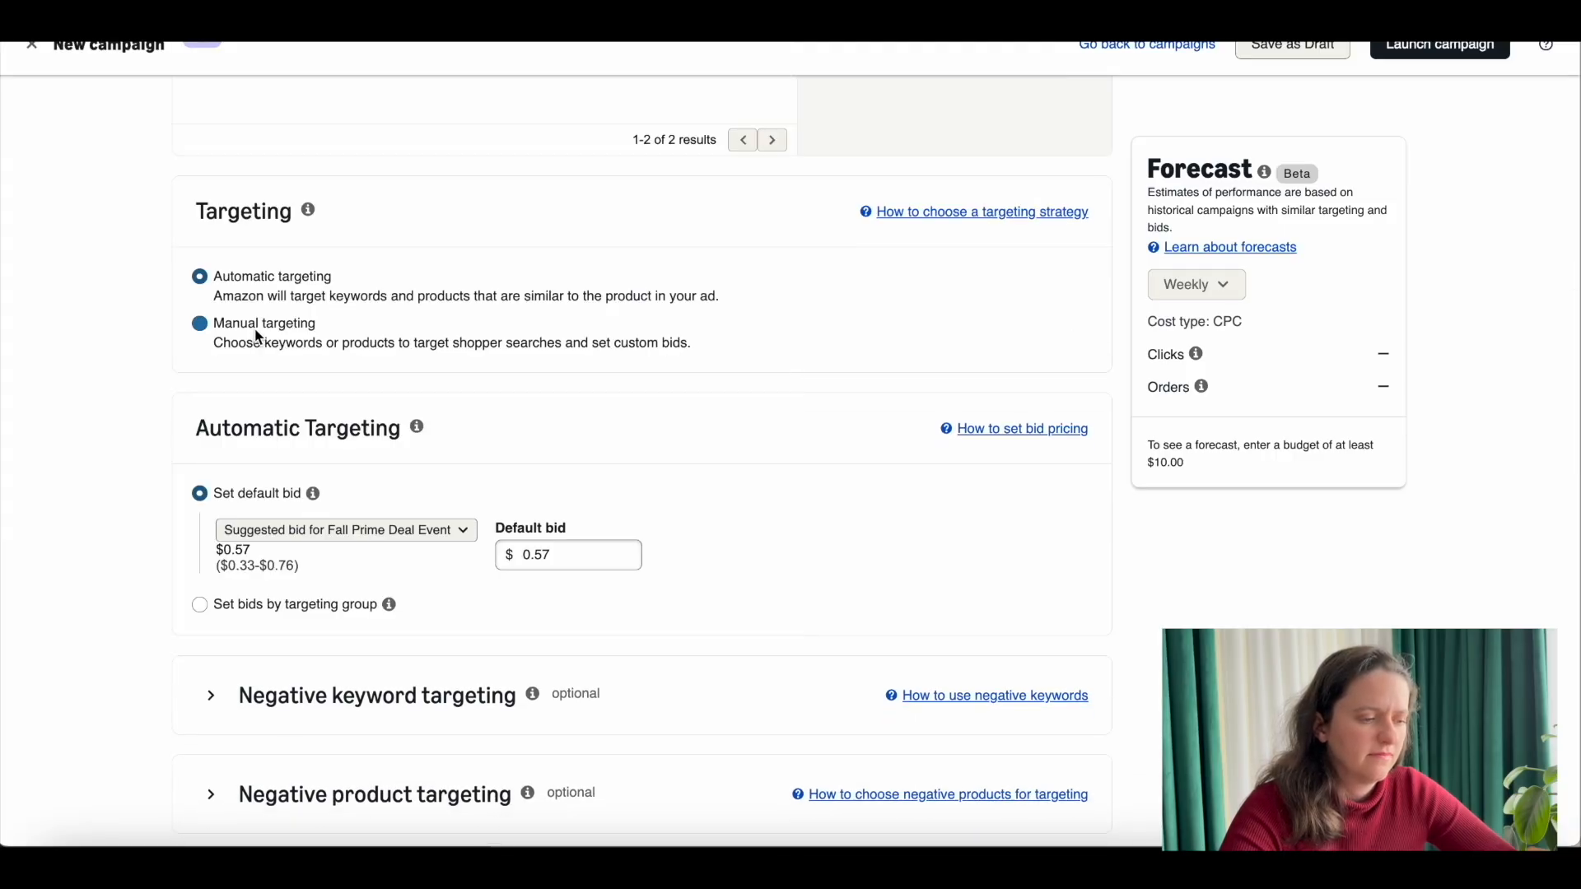
pyautogui.click(261, 338)
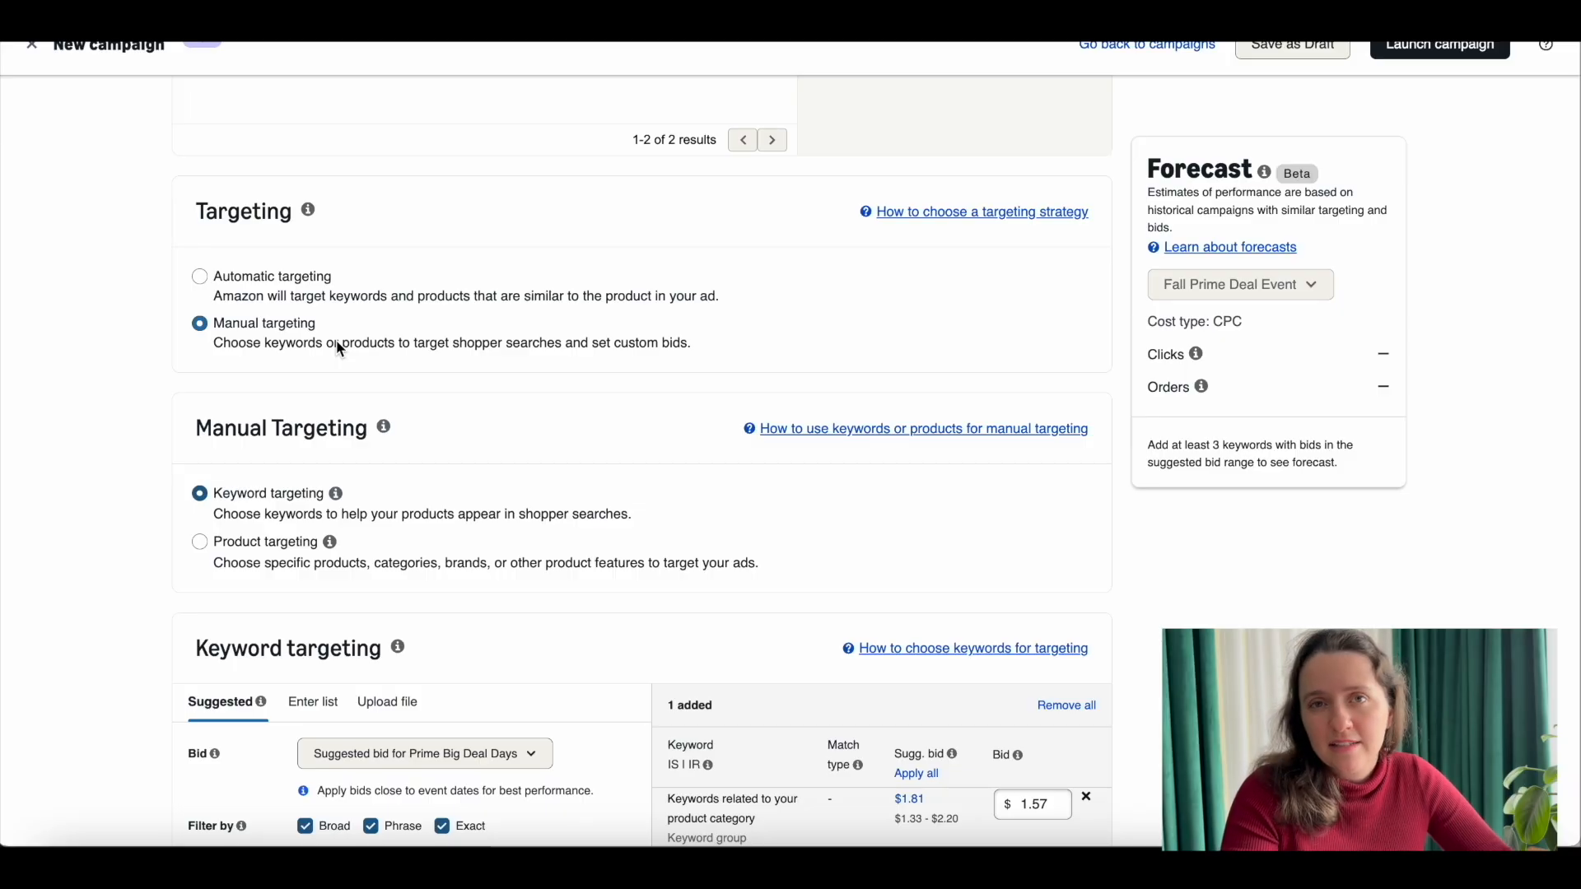
# Step: Switch keyword targeting to entering a keyword list and limit the match type to Exact only
pyautogui.scroll(-1, 340, 348)
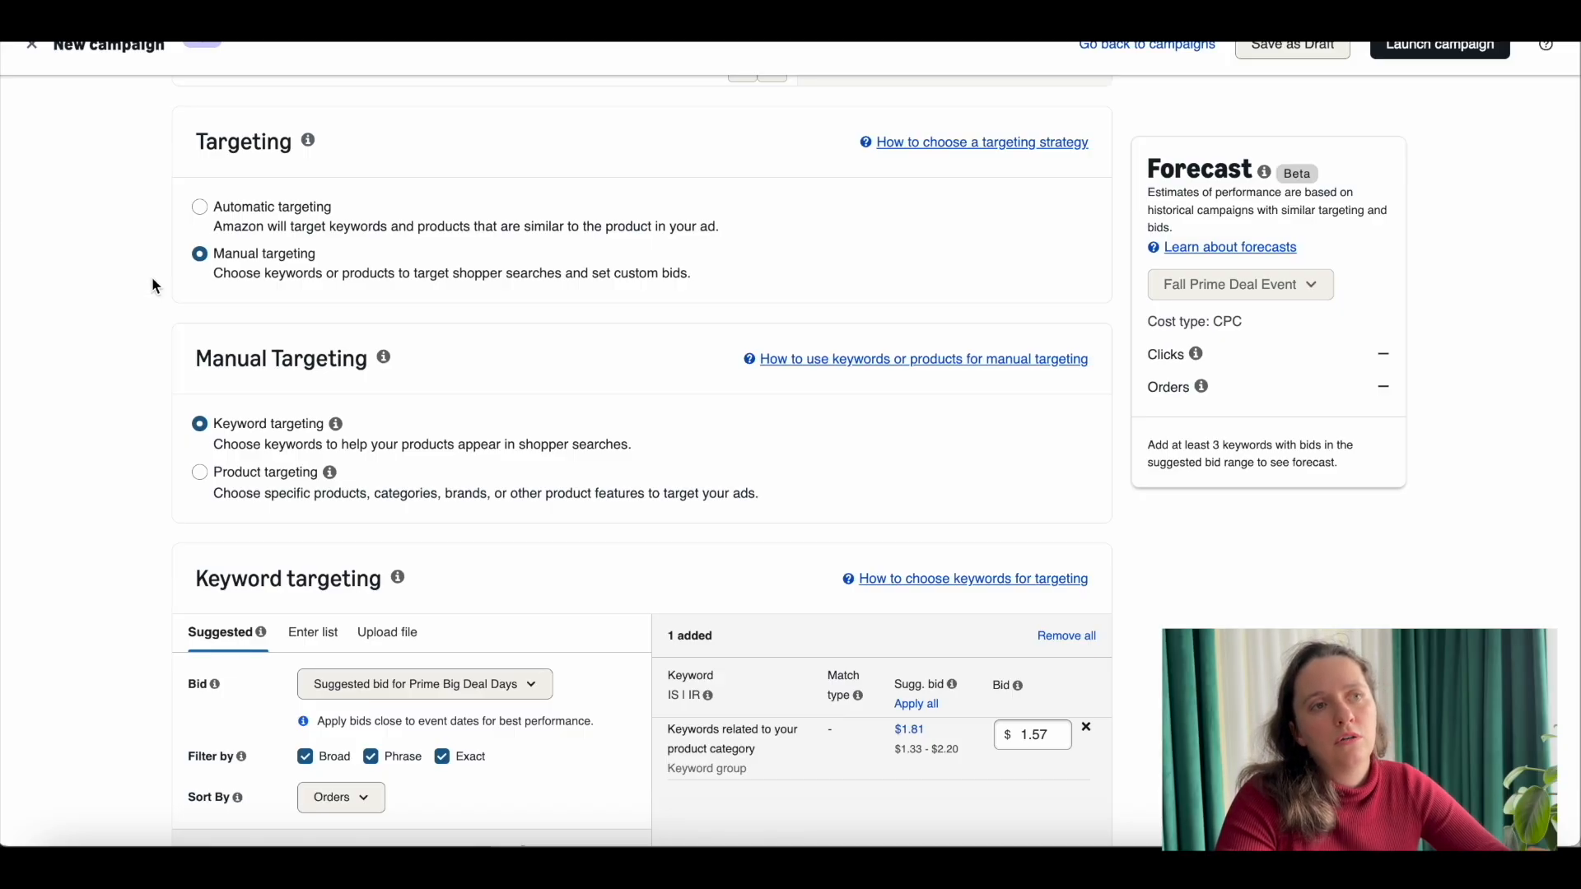
pyautogui.scroll(-1, 151, 277)
pyautogui.scroll(-1, 274, 261)
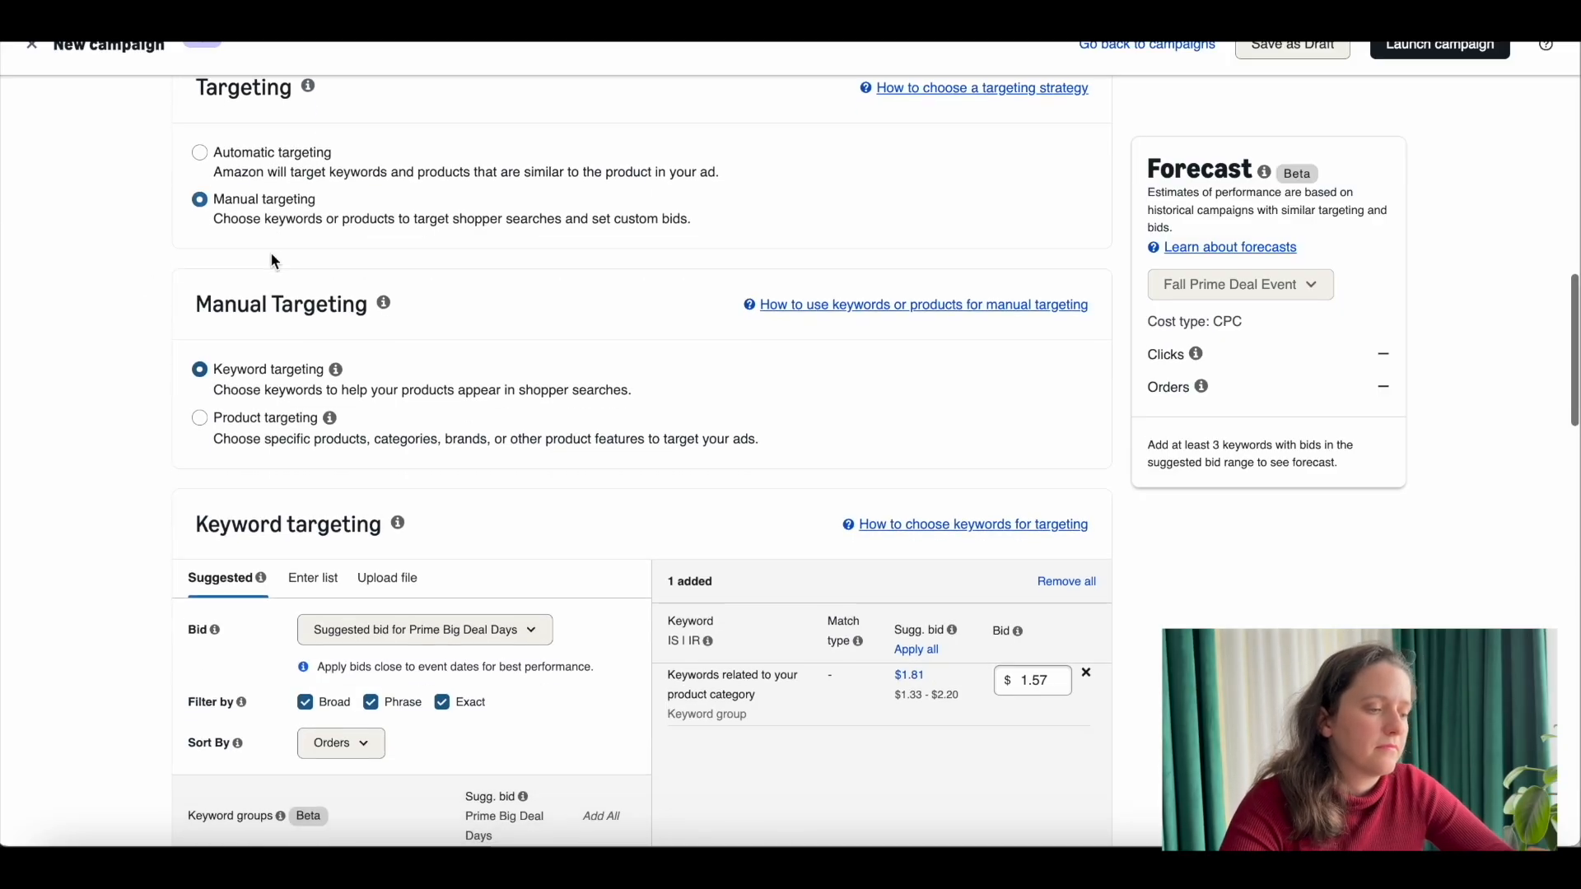
pyautogui.scroll(-3, 258, 264)
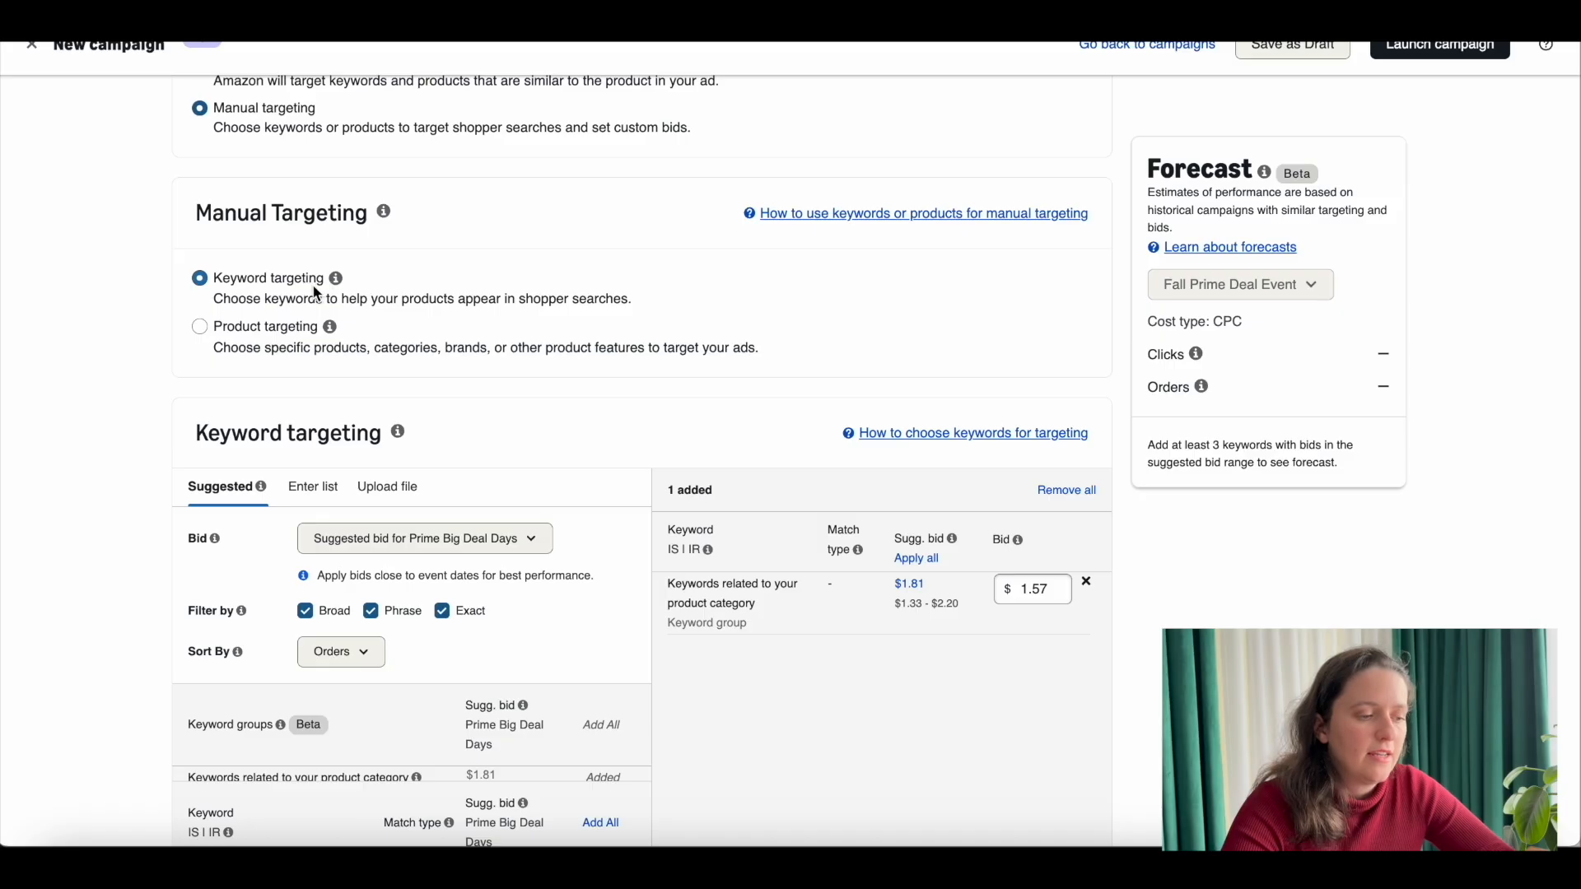
pyautogui.scroll(-5, 316, 267)
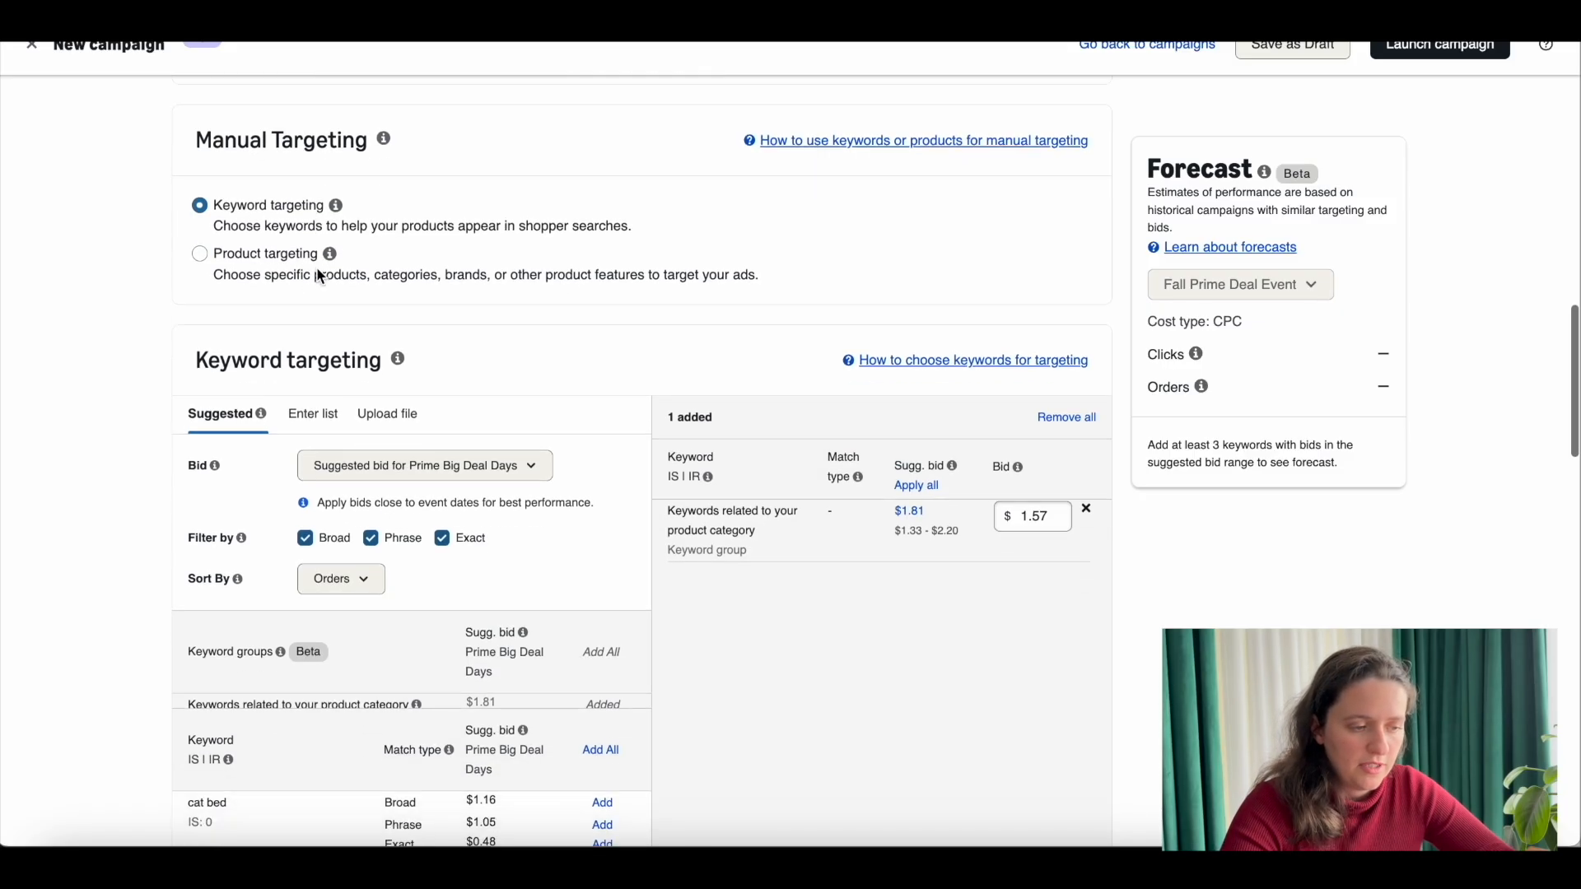
pyautogui.click(319, 329)
pyautogui.click(431, 505)
pyautogui.scroll(-1, 431, 506)
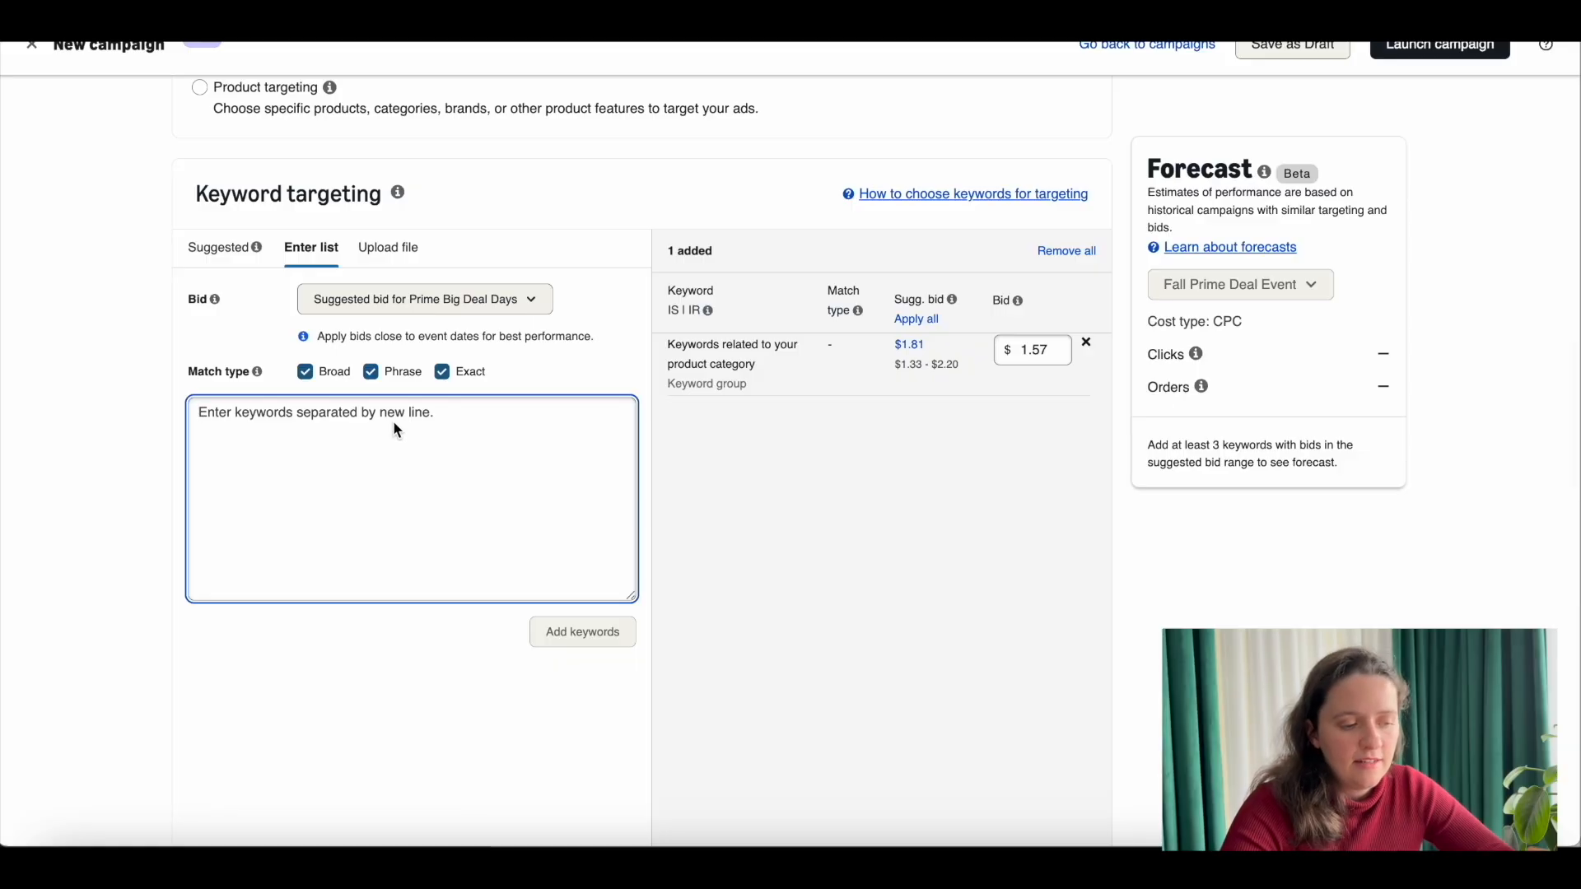
pyautogui.click(372, 372)
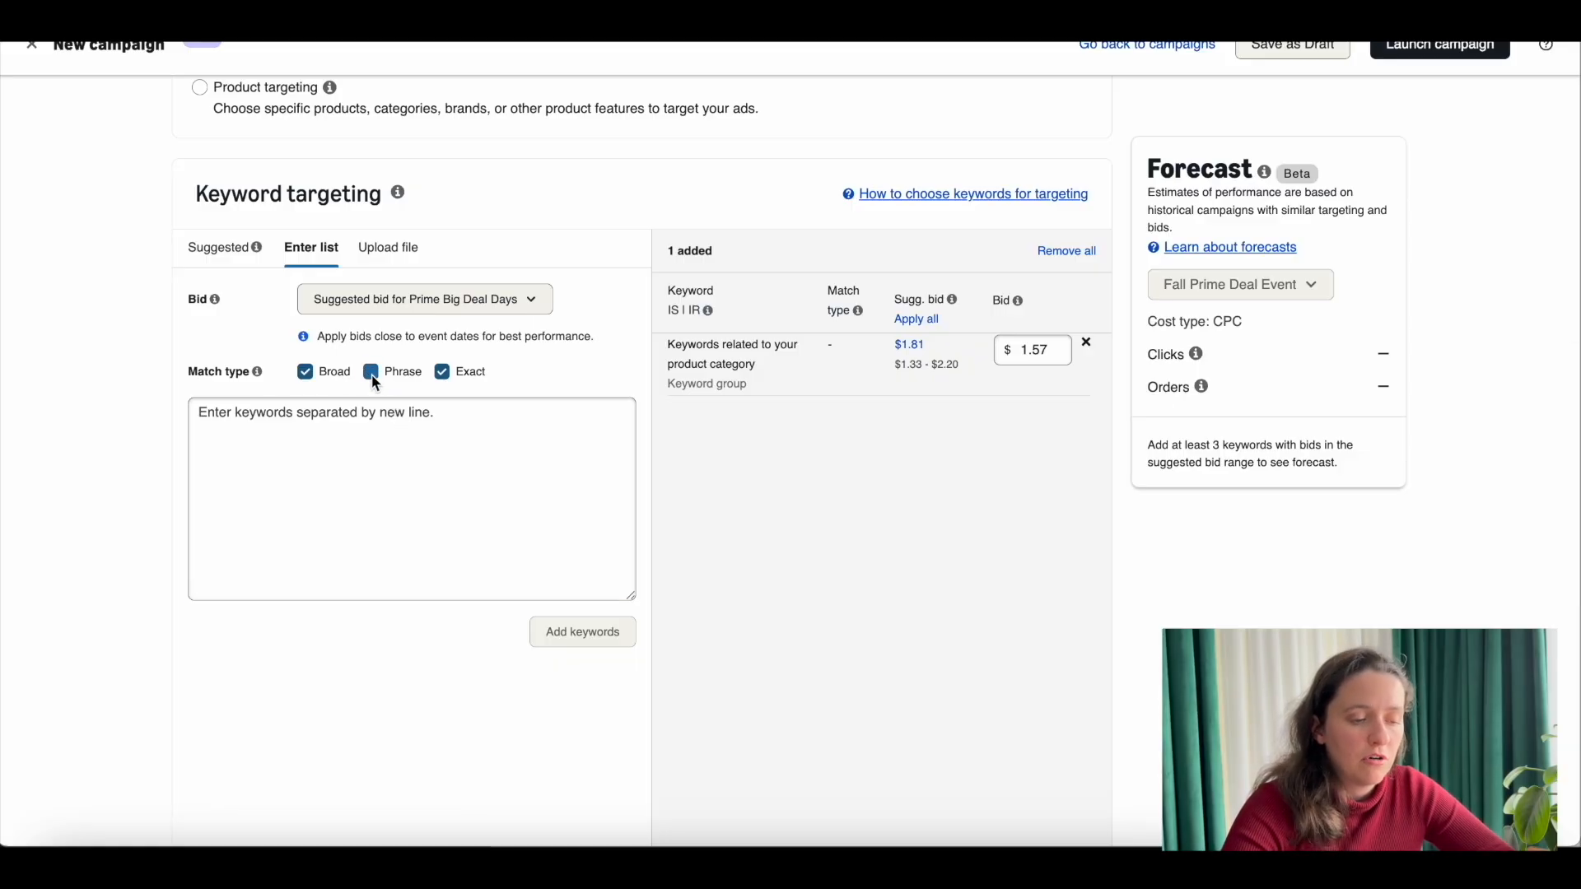
pyautogui.click(431, 418)
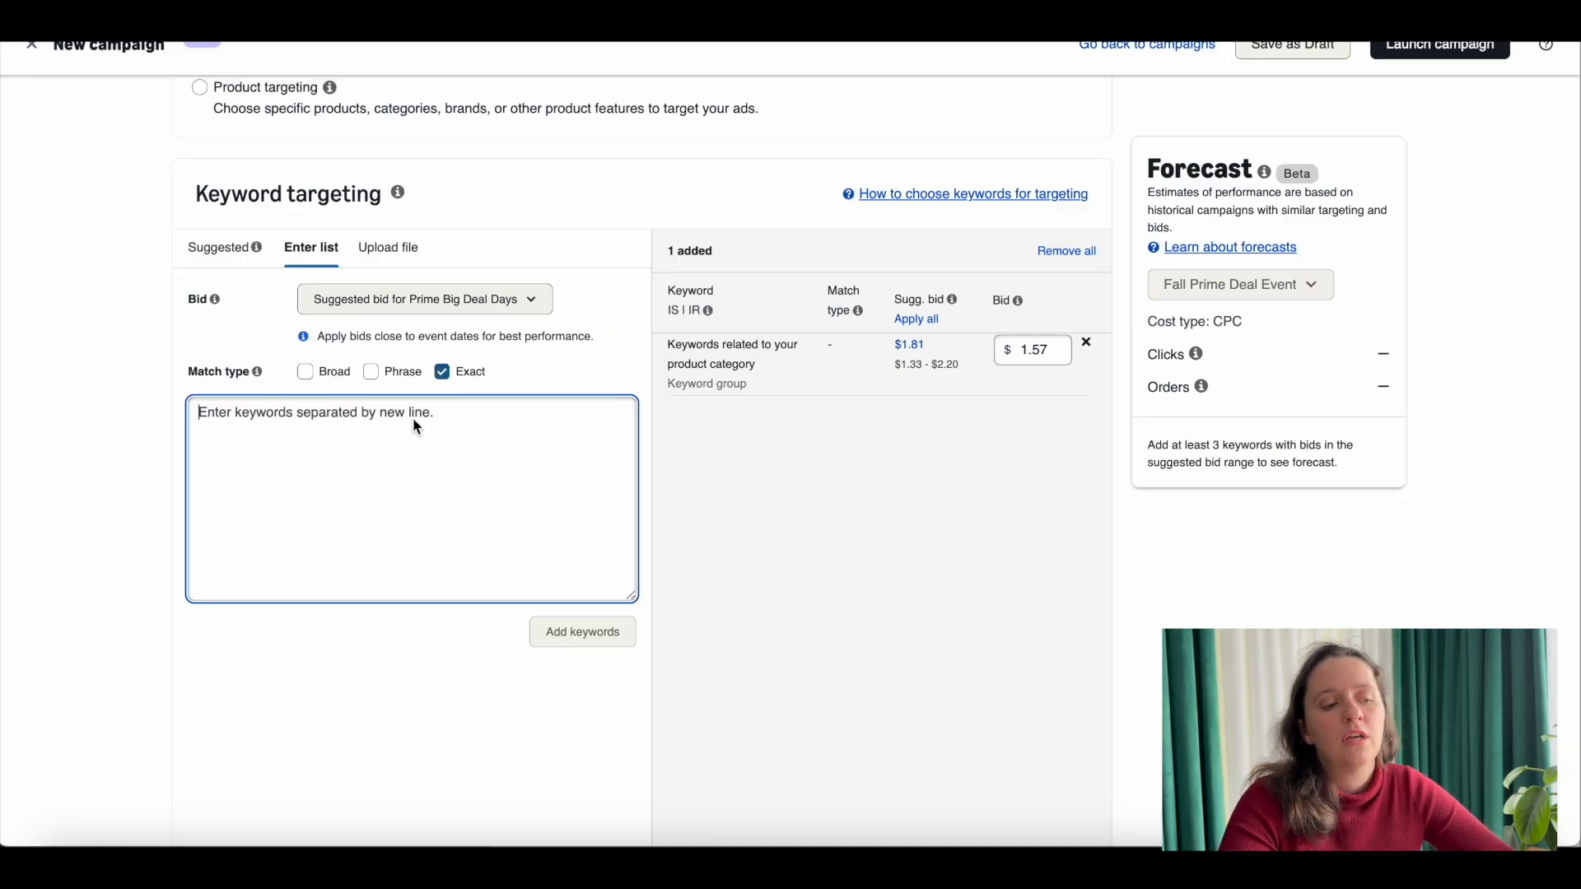
# Step: Change the match type to Phrase only and draft the keyword "cat small backpack" in the list
pyautogui.click(375, 375)
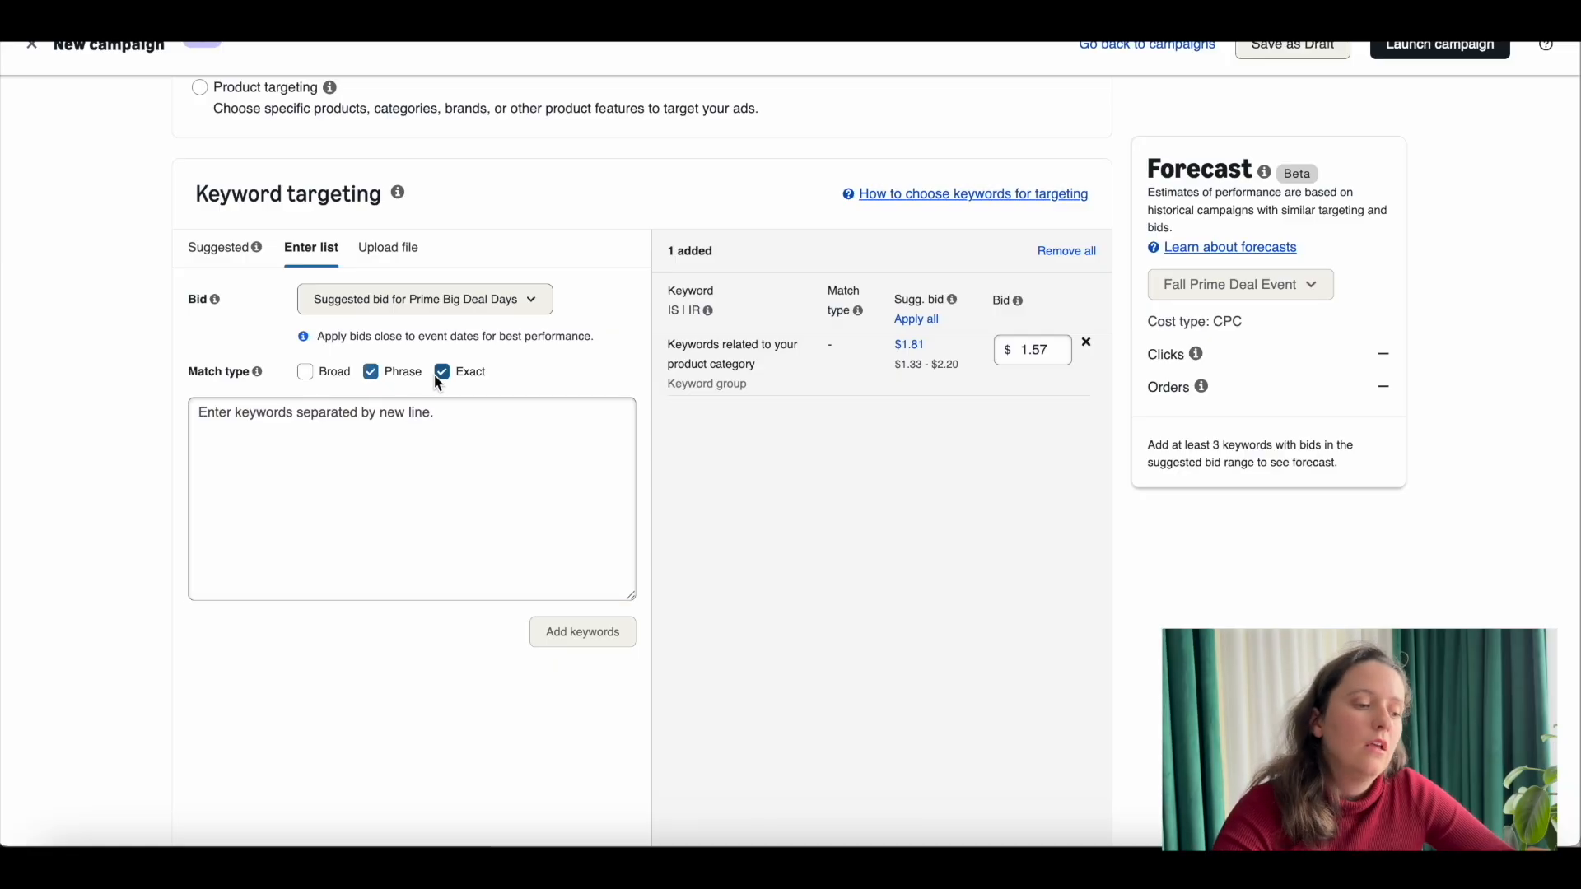
pyautogui.click(440, 372)
pyautogui.click(436, 435)
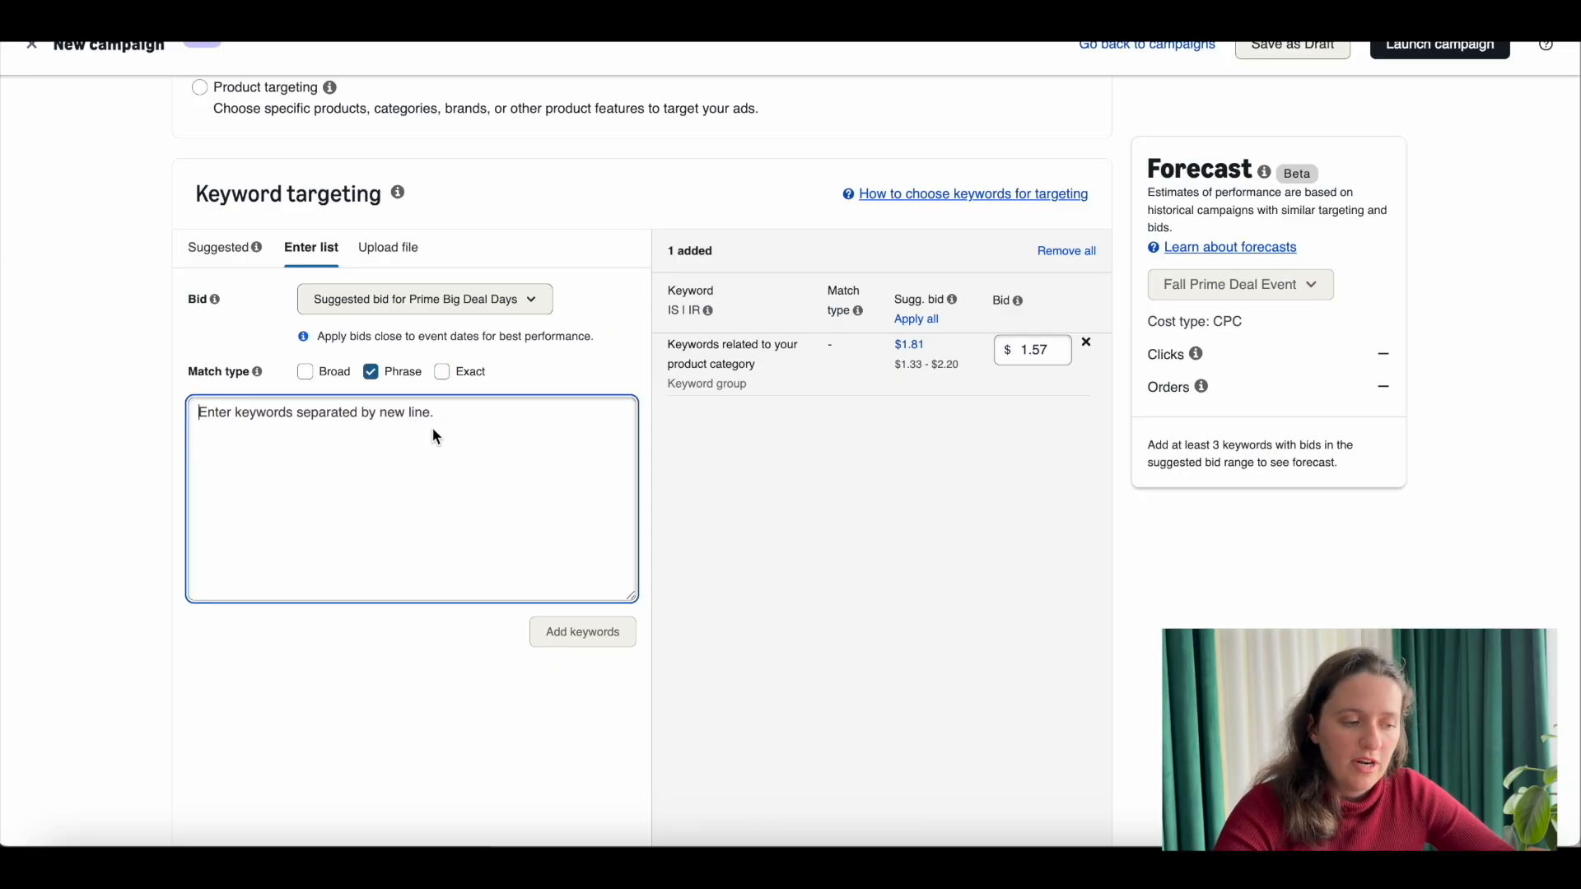
pyautogui.write('cat ')
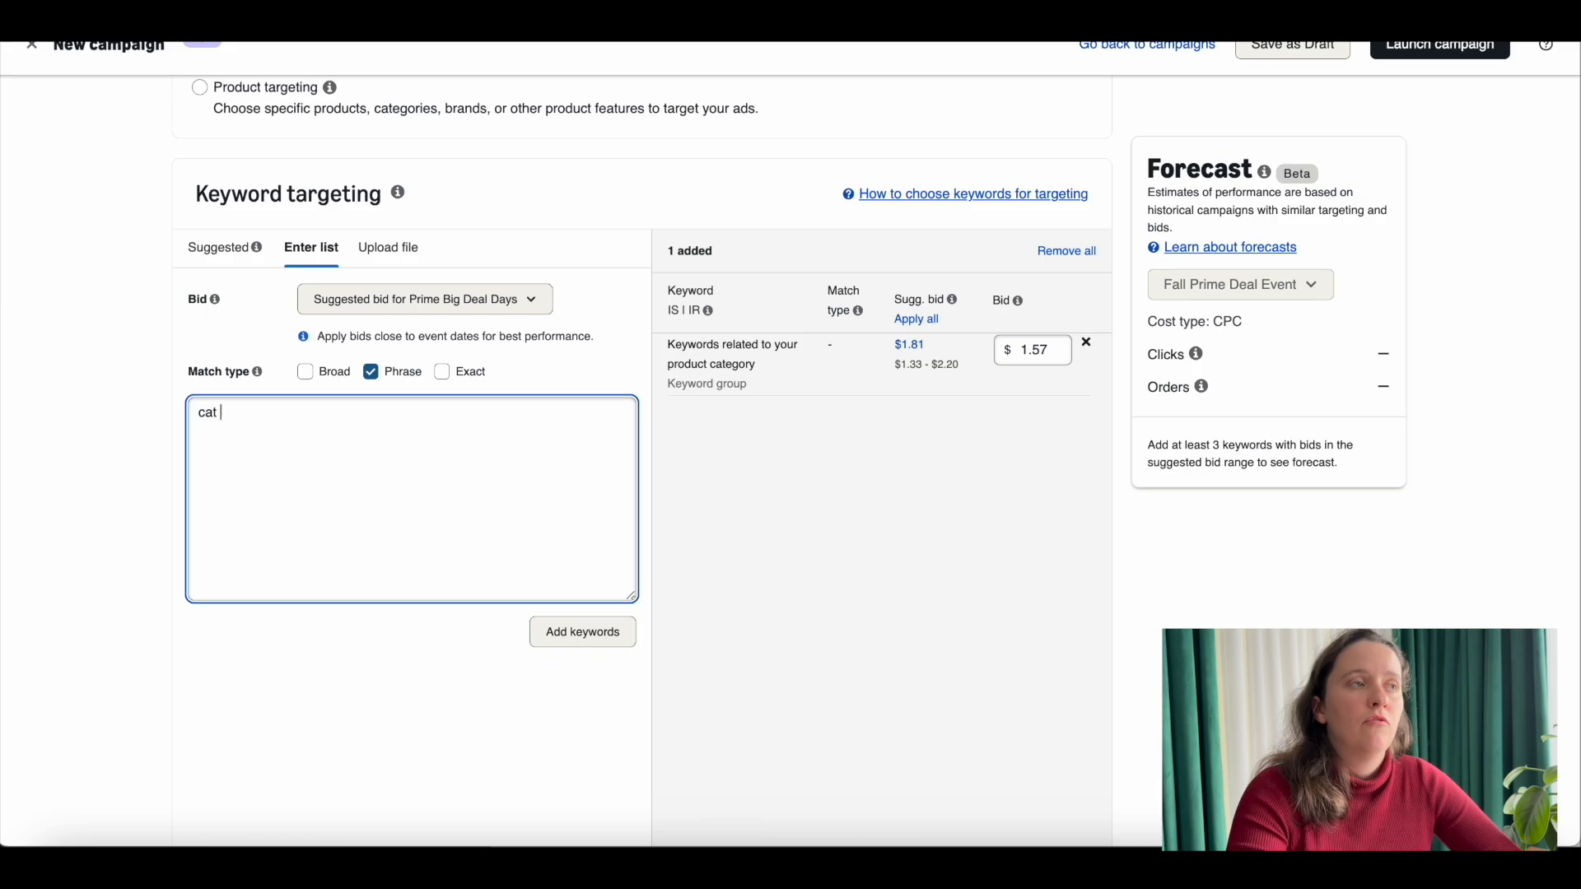
pyautogui.write('small backpack')
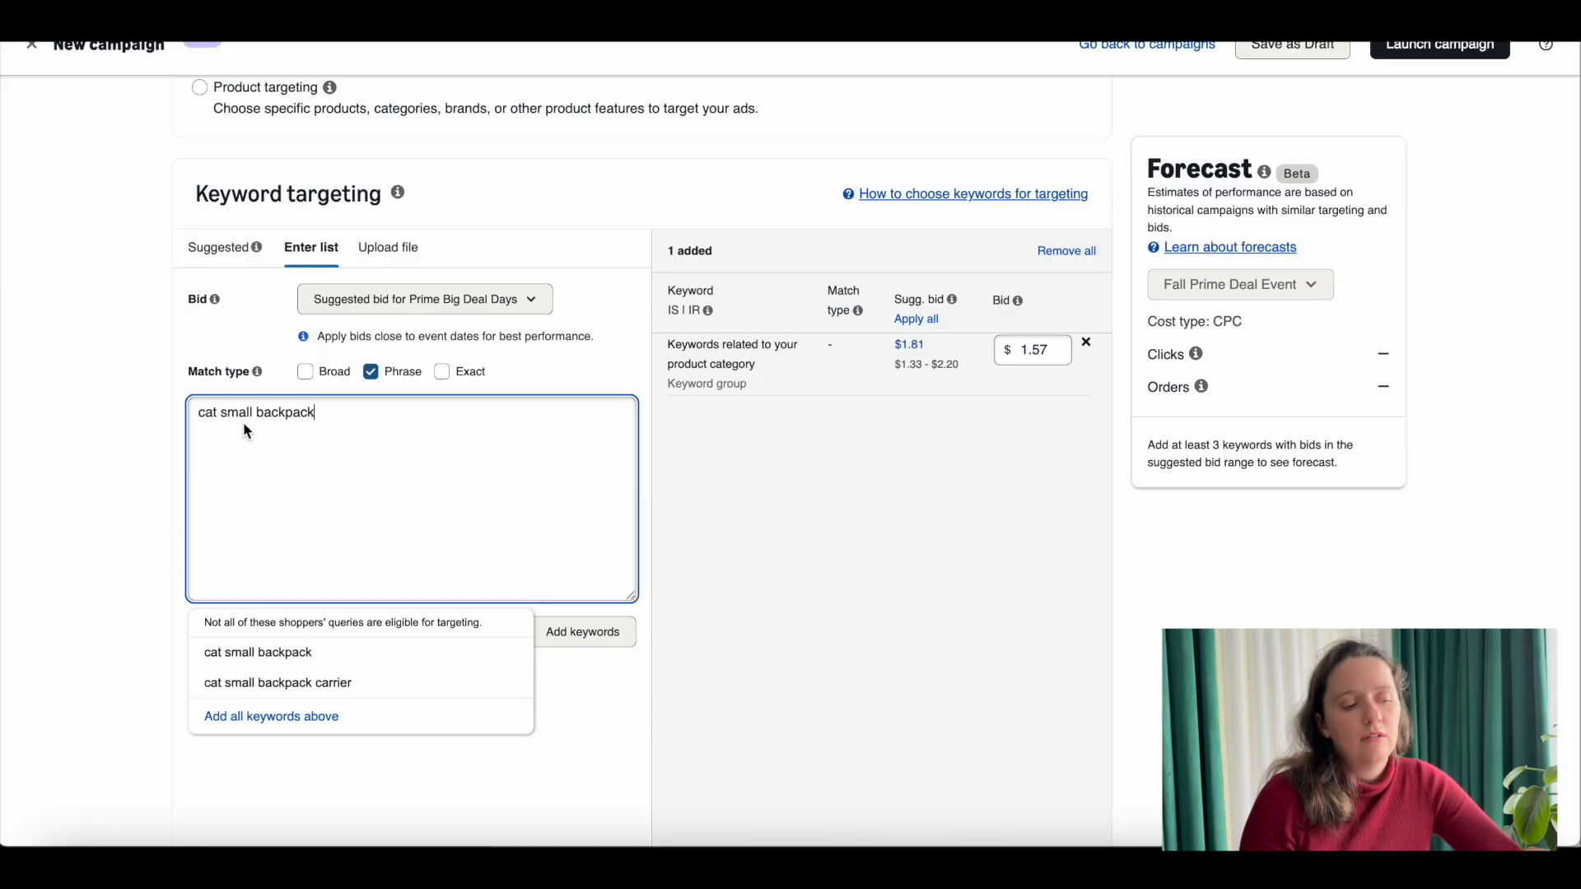
# Step: Remove "small" from the drafted keyword and put "big" in front, making it "big cat backpack"
pyautogui.moveTo(240, 414); pyautogui.dragTo(266, 418)
pyautogui.click(207, 421)
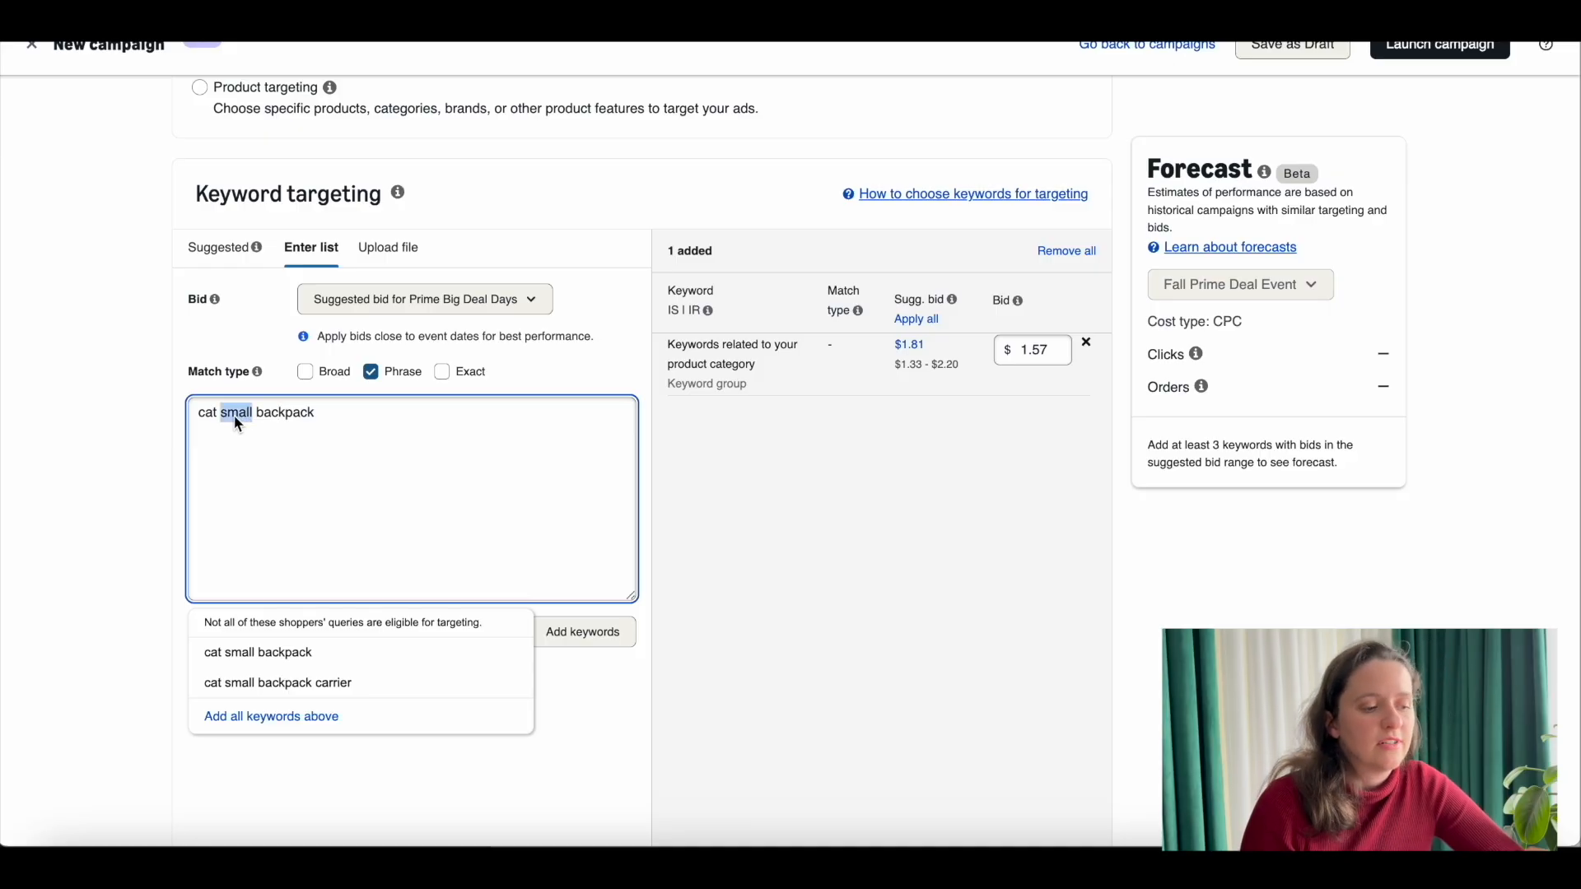
pyautogui.press('BackSpace')
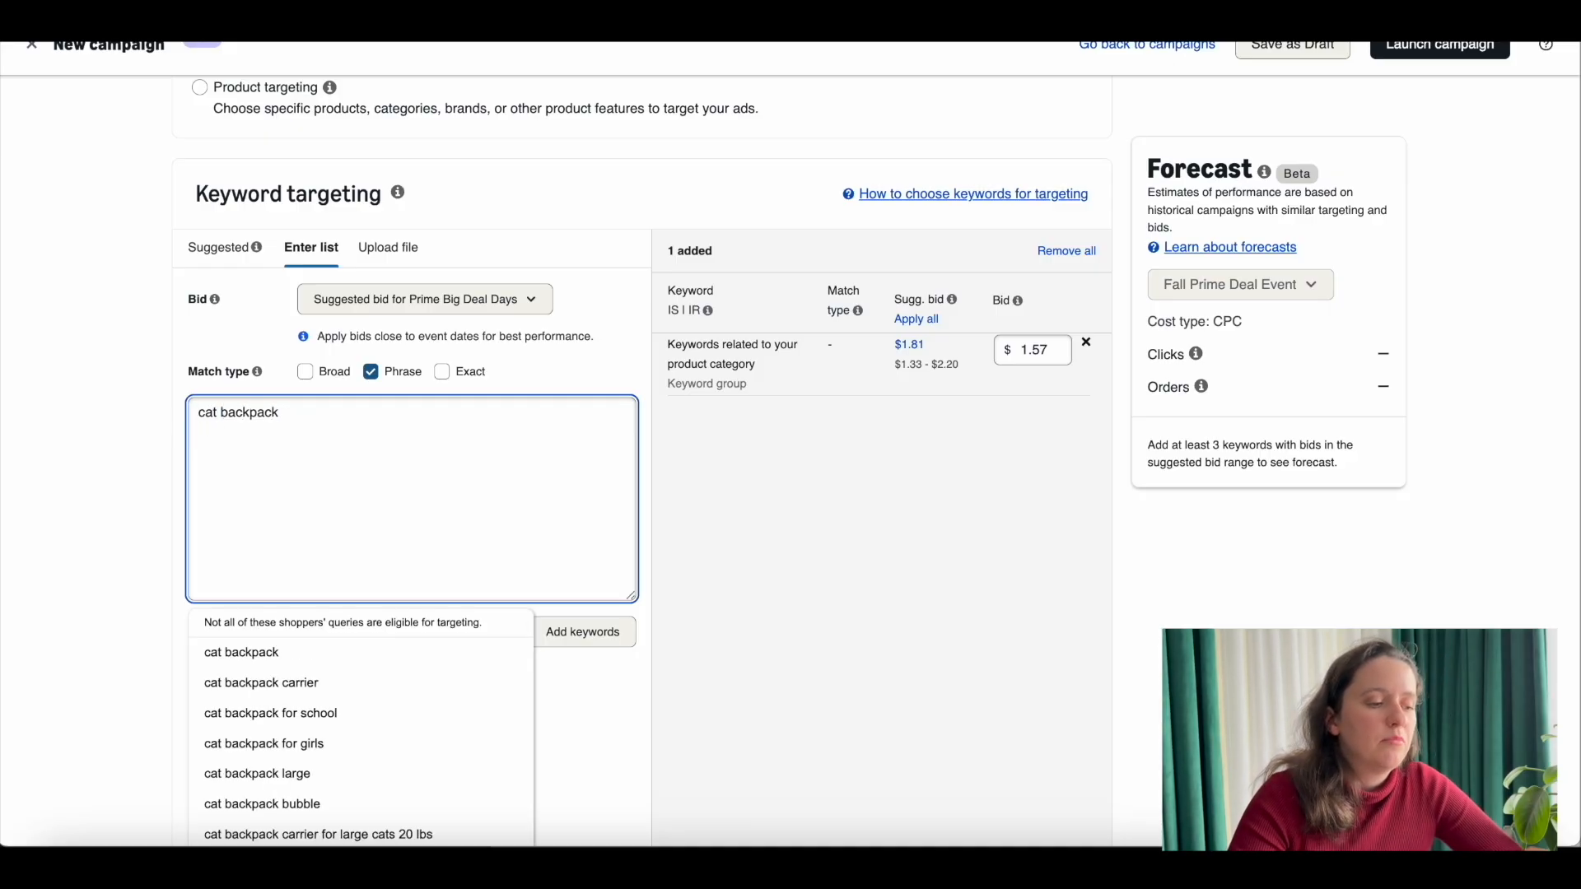
pyautogui.write('big')
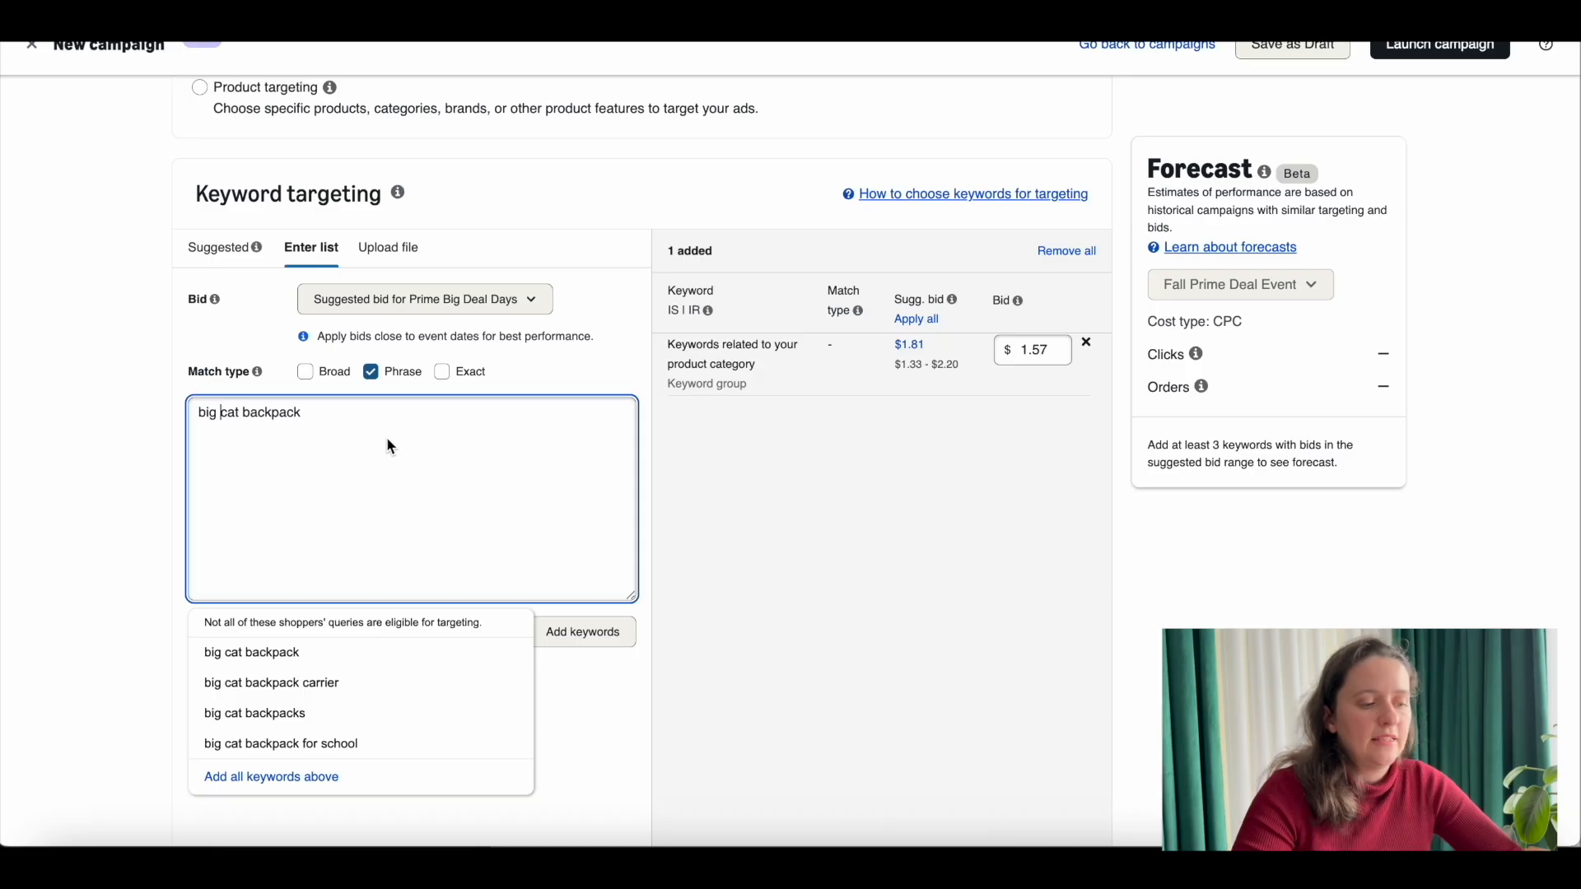
# Step: Remove "big" from the drafted keyword and extend it to "cat backpack for burmese cat"
pyautogui.doubleClick(209, 414)
pyautogui.press('BackSpace')
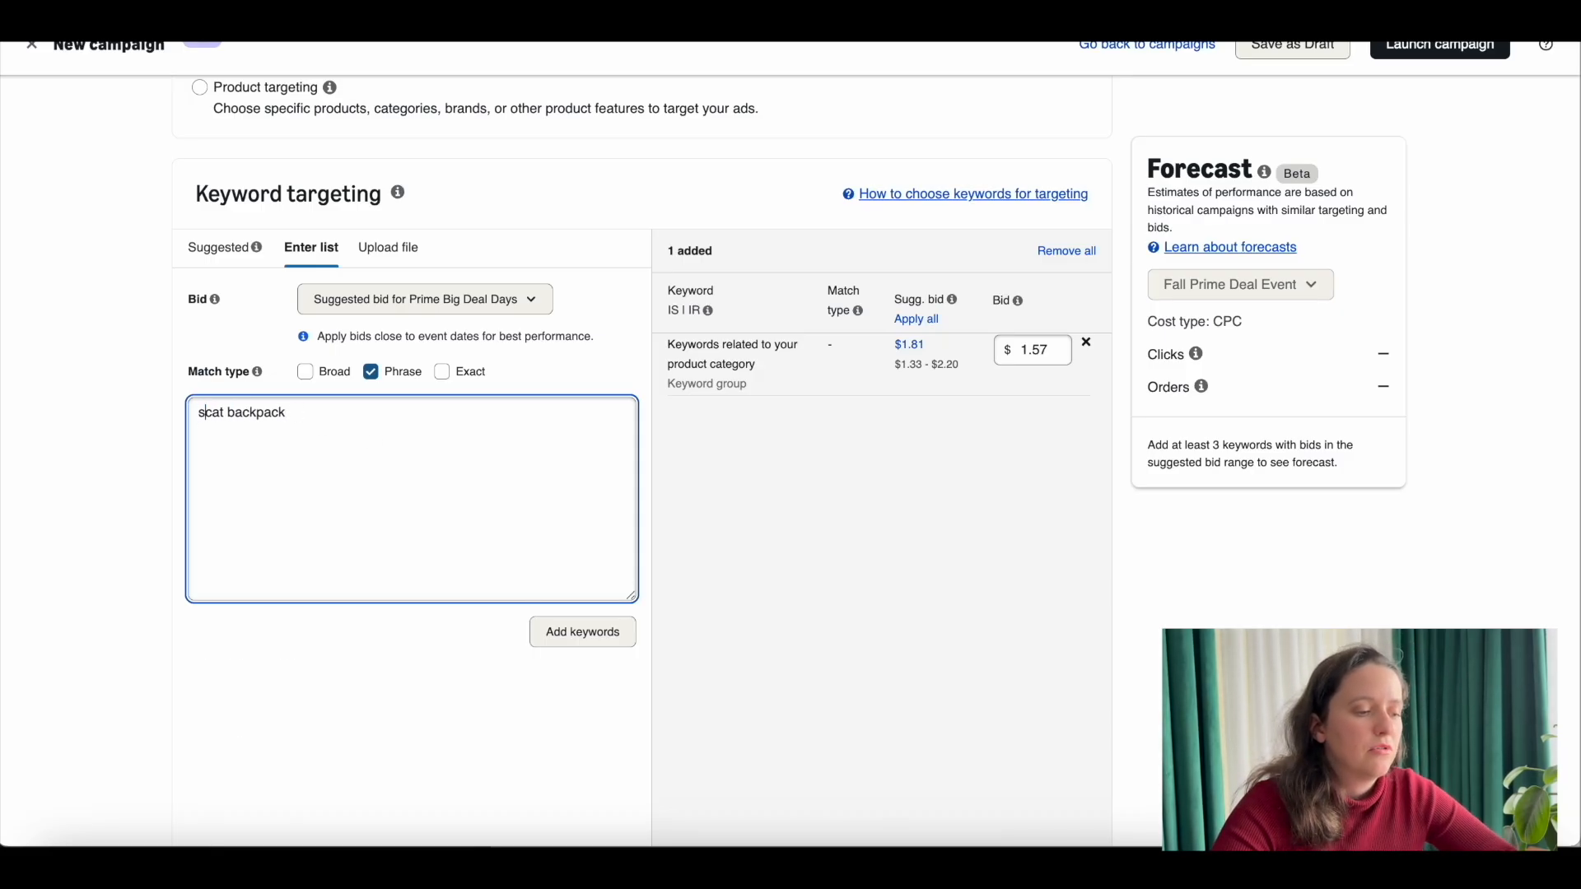
pyautogui.press('Delete')
pyautogui.click(347, 414)
pyautogui.write('f')
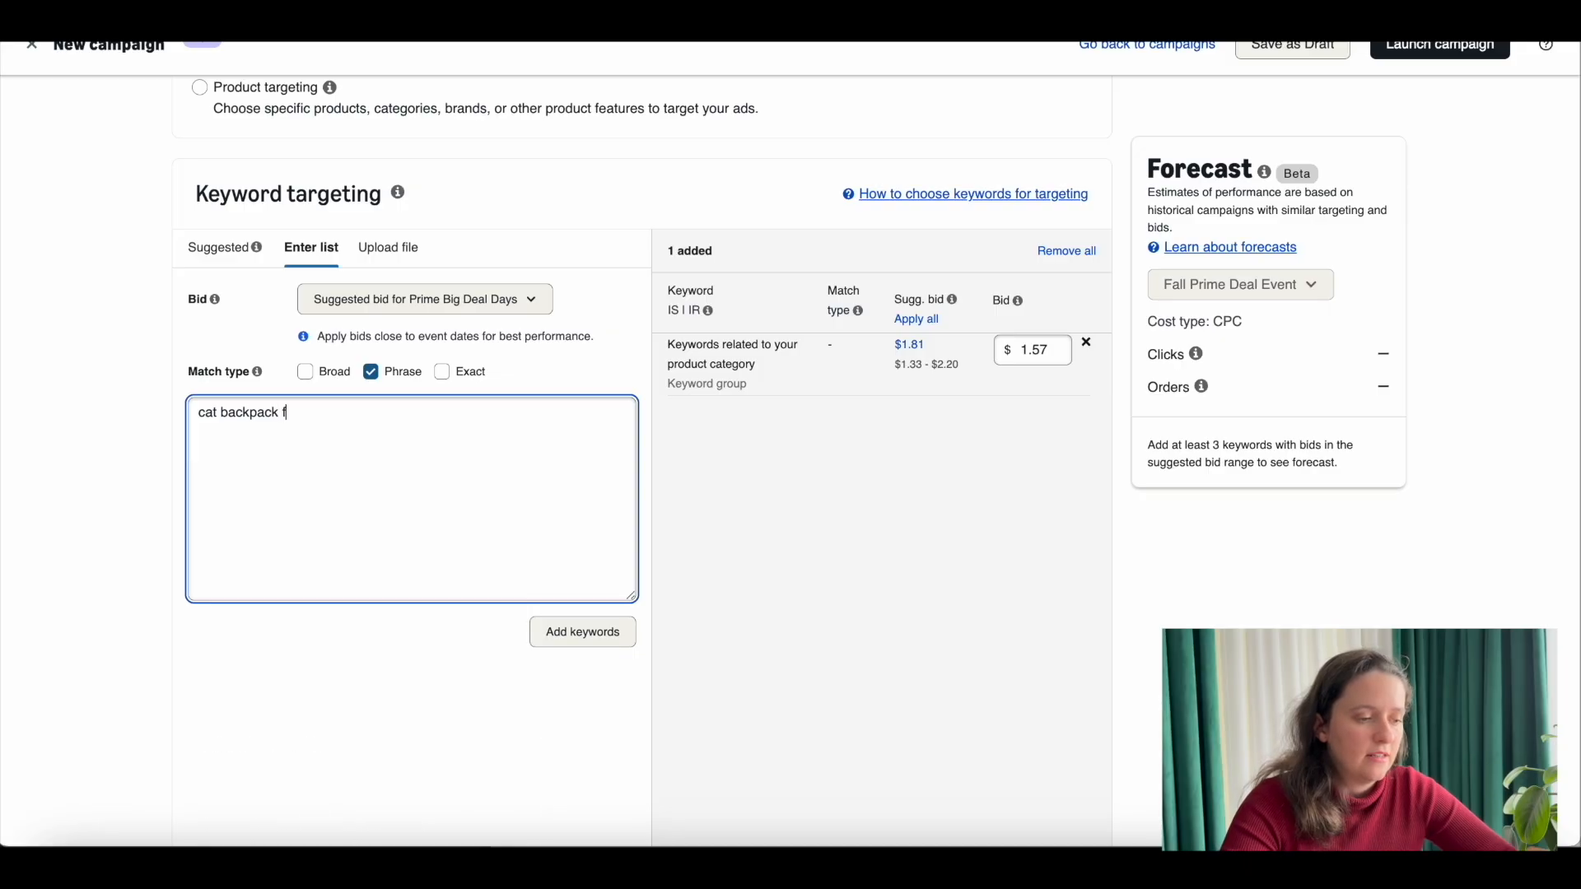
pyautogui.write('or burmese cat')
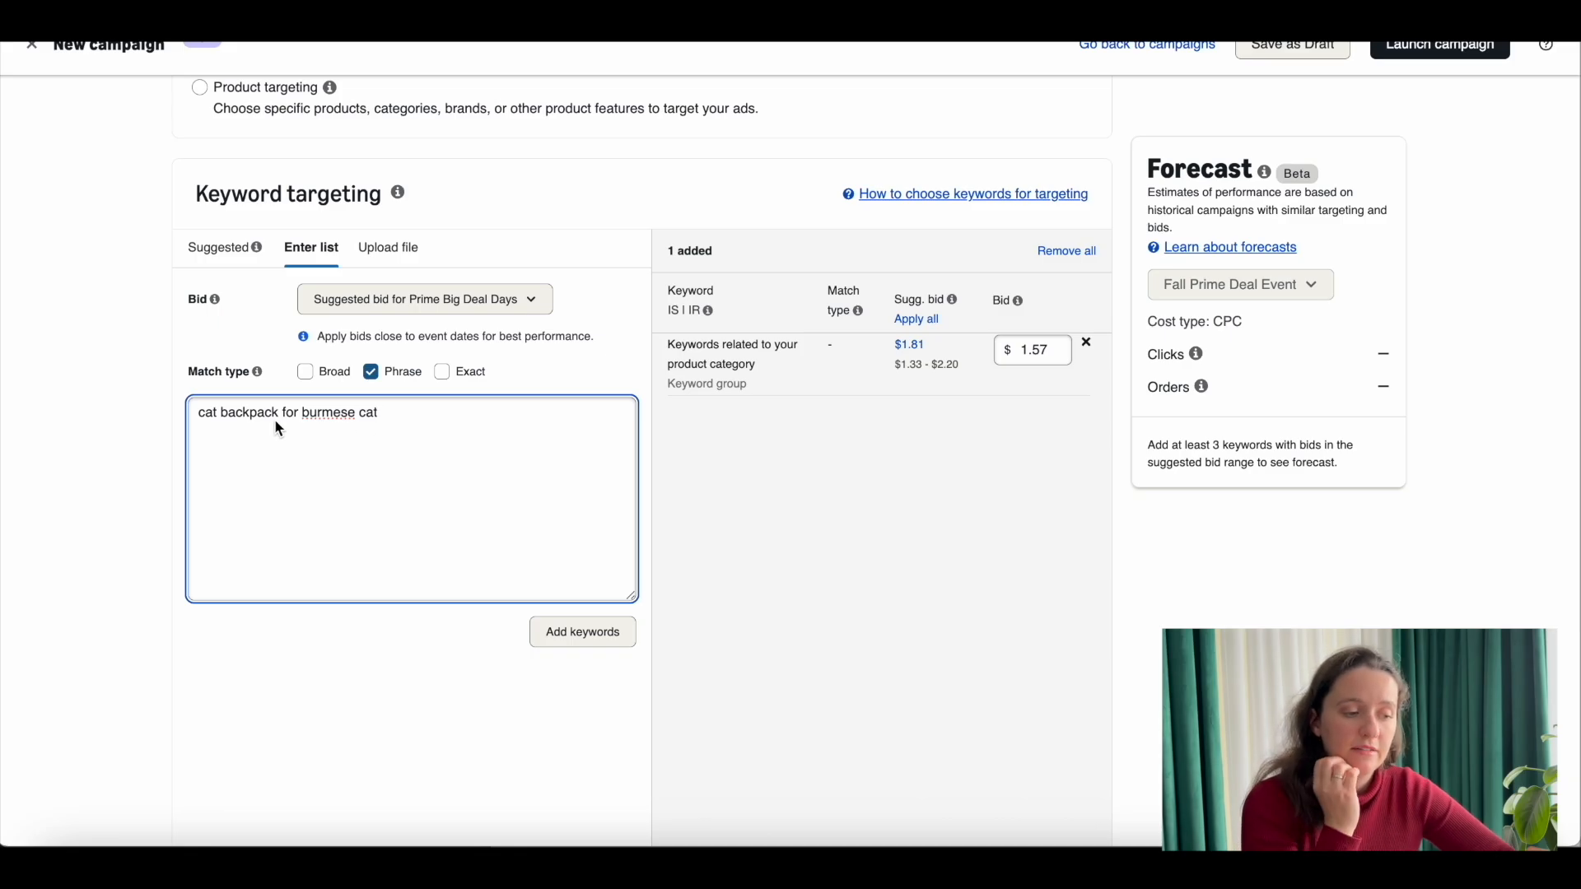
# Step: Cut "for burmese cat" from the drafted keyword, leaving just "cat backpack"
pyautogui.moveTo(378, 412); pyautogui.dragTo(284, 414)
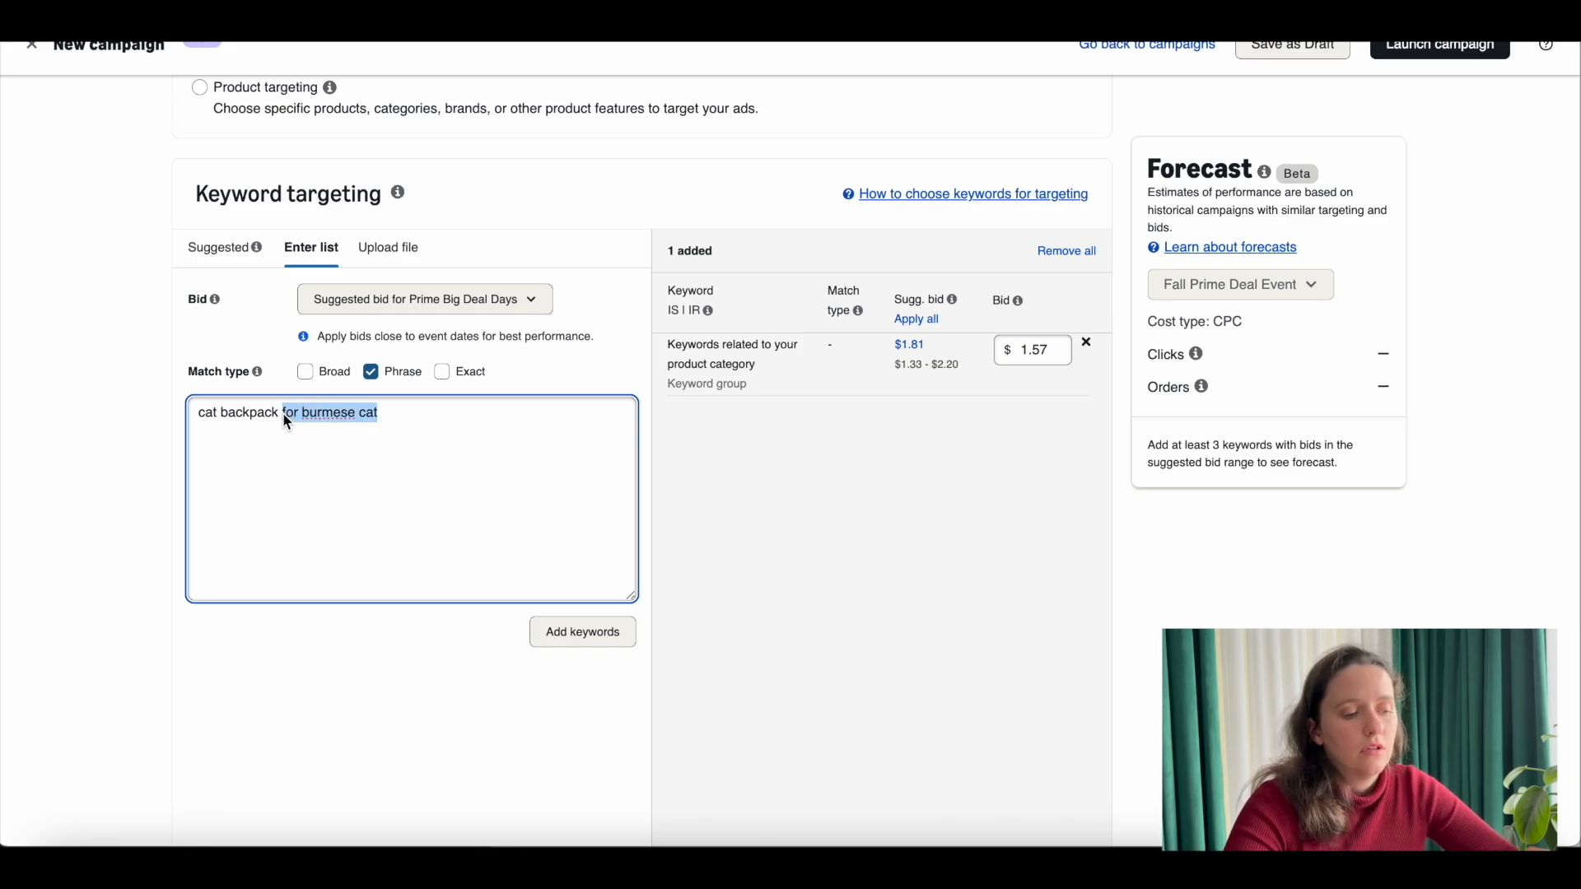
pyautogui.press('BackSpace')
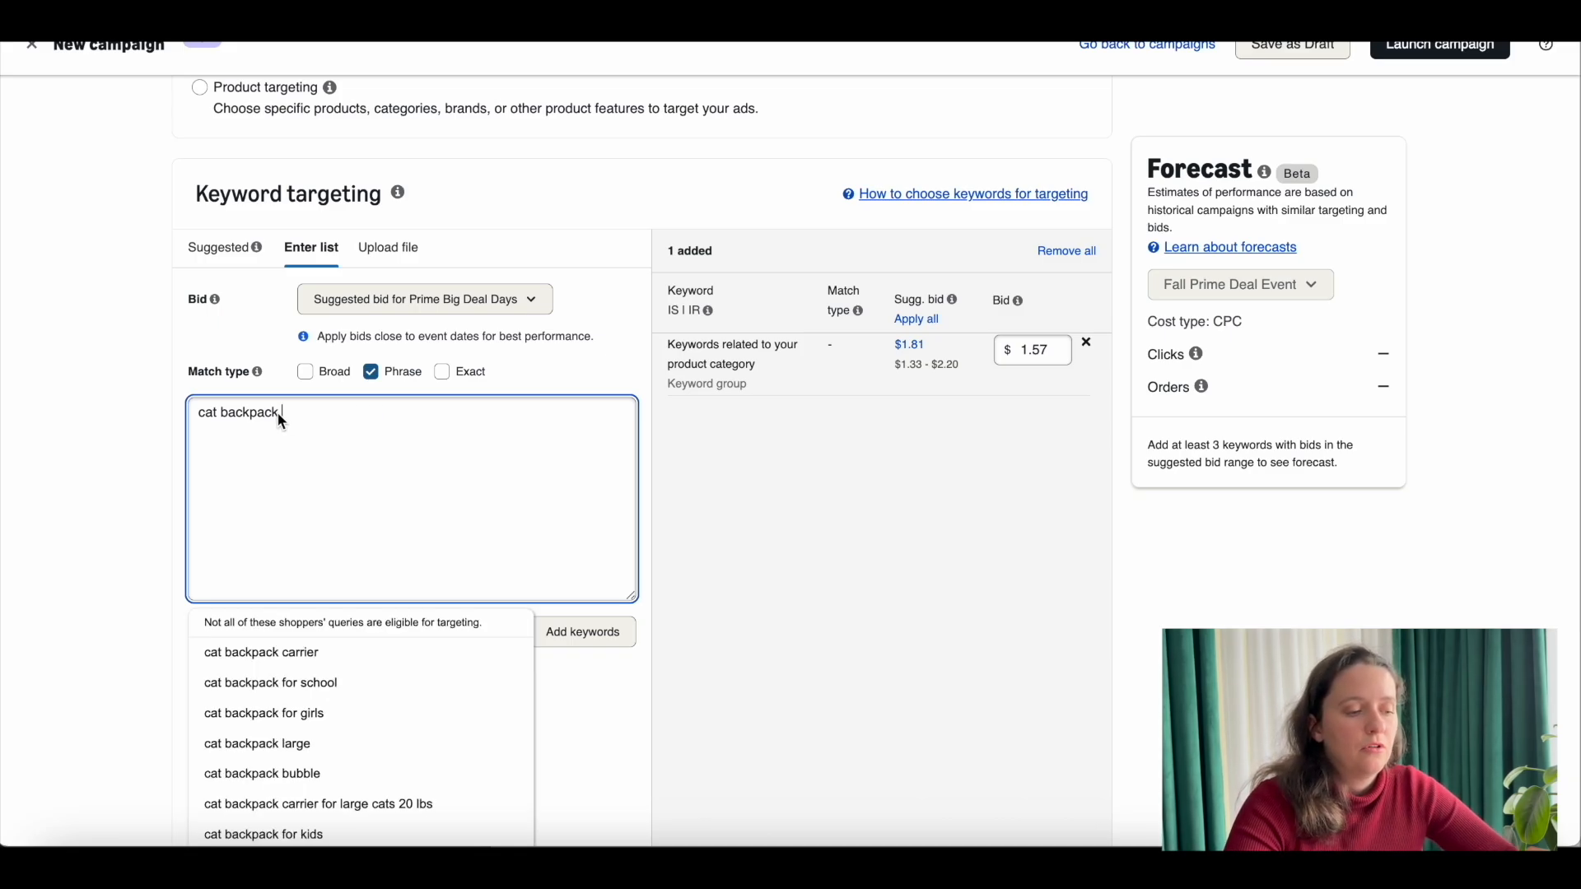
pyautogui.moveTo(282, 420); pyautogui.dragTo(211, 421)
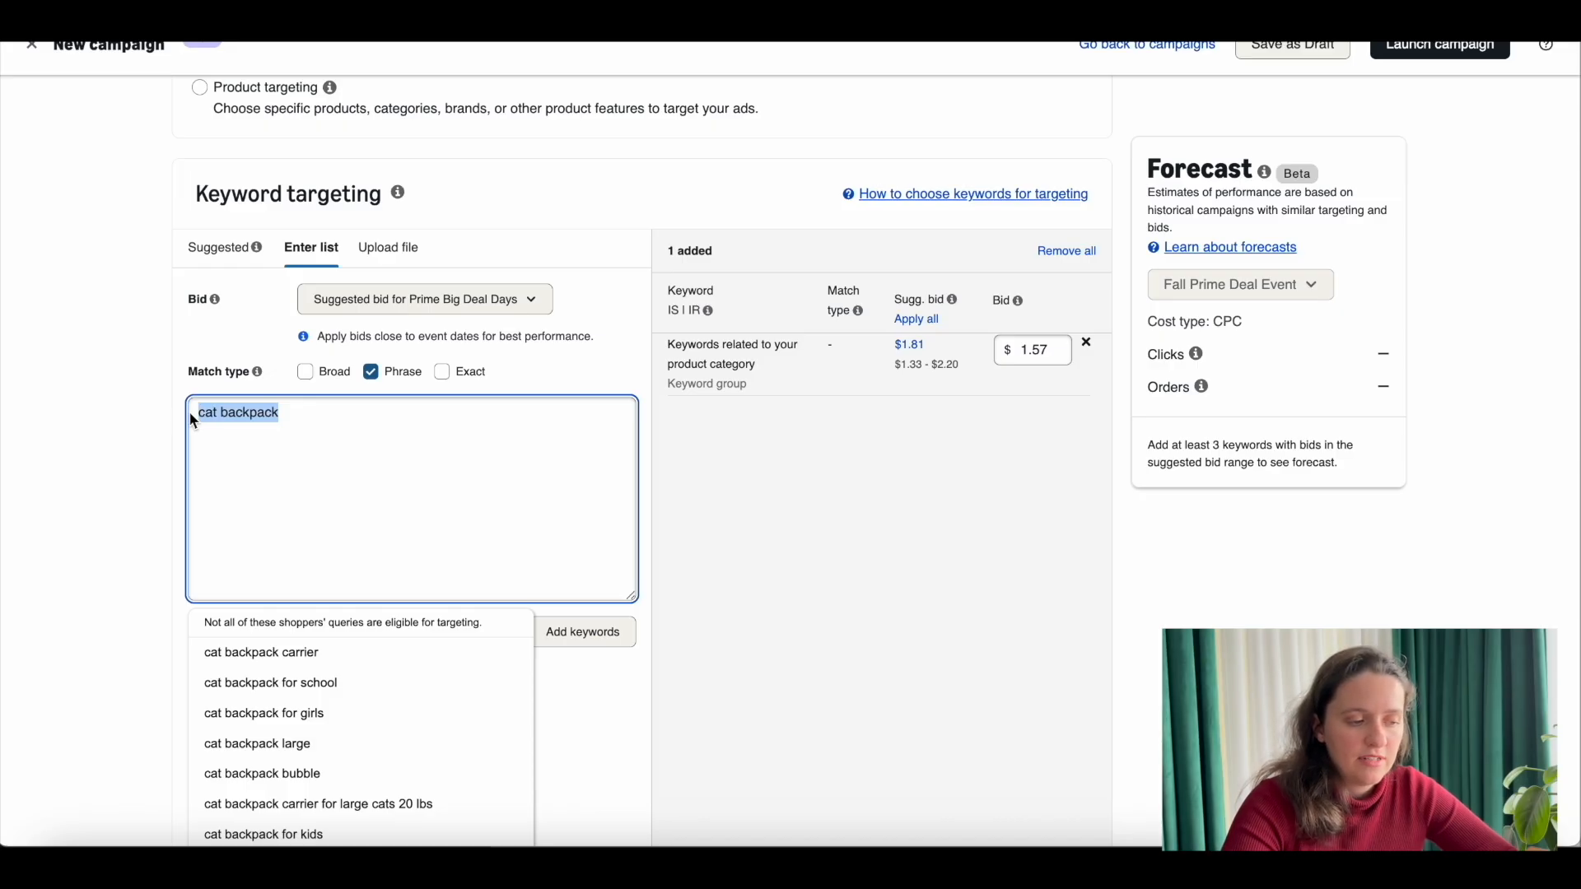
pyautogui.click(286, 416)
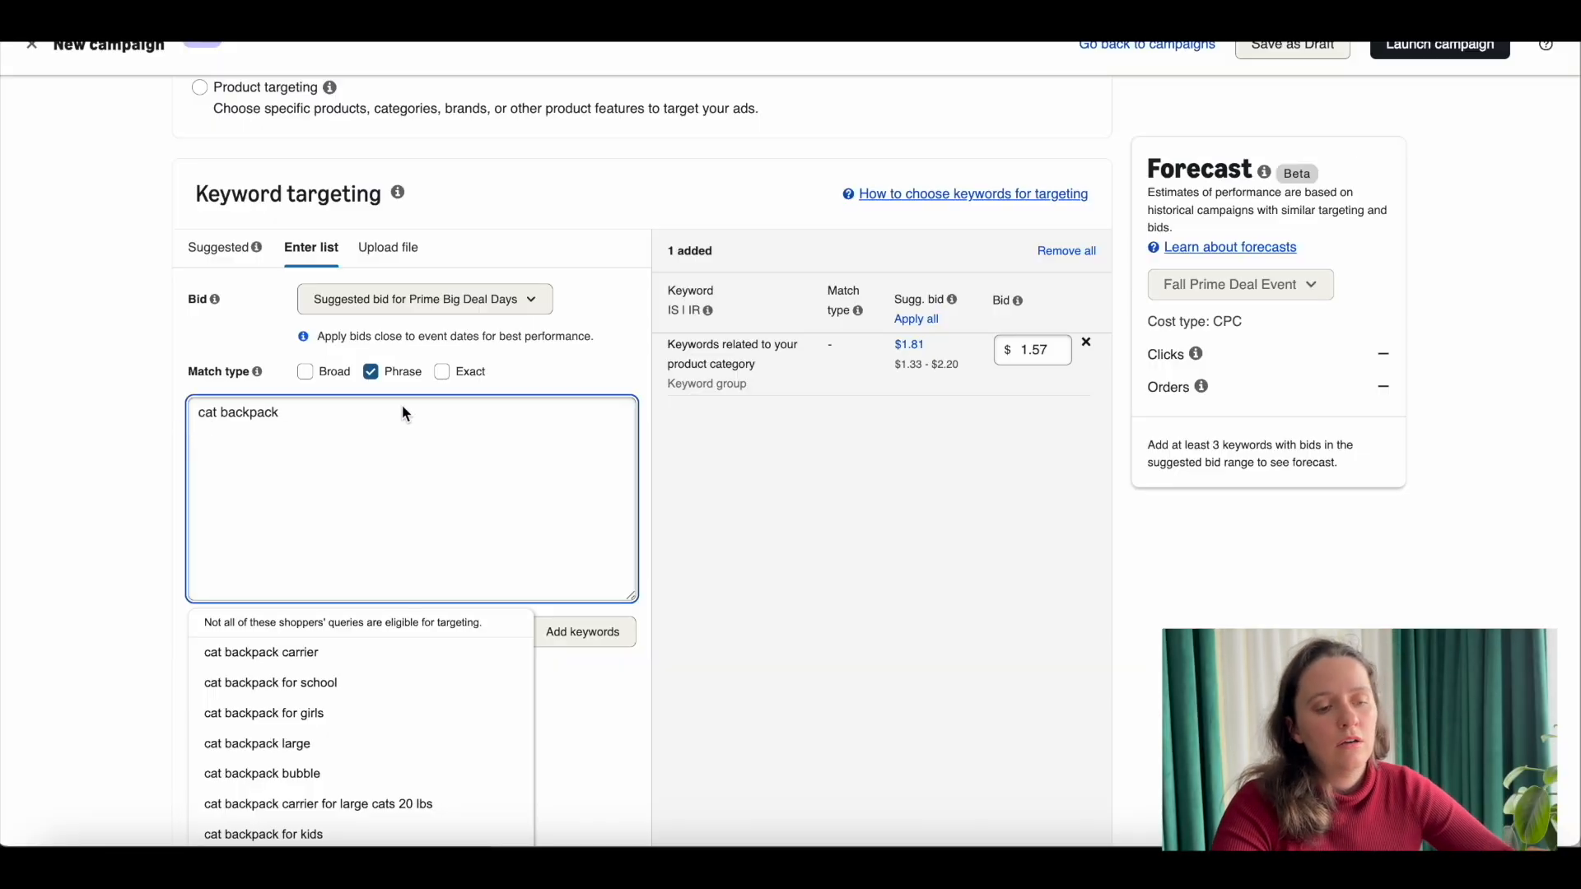
# Step: Change the keyword match type to Broad only, keeping the drafted keyword in the list
pyautogui.click(371, 371)
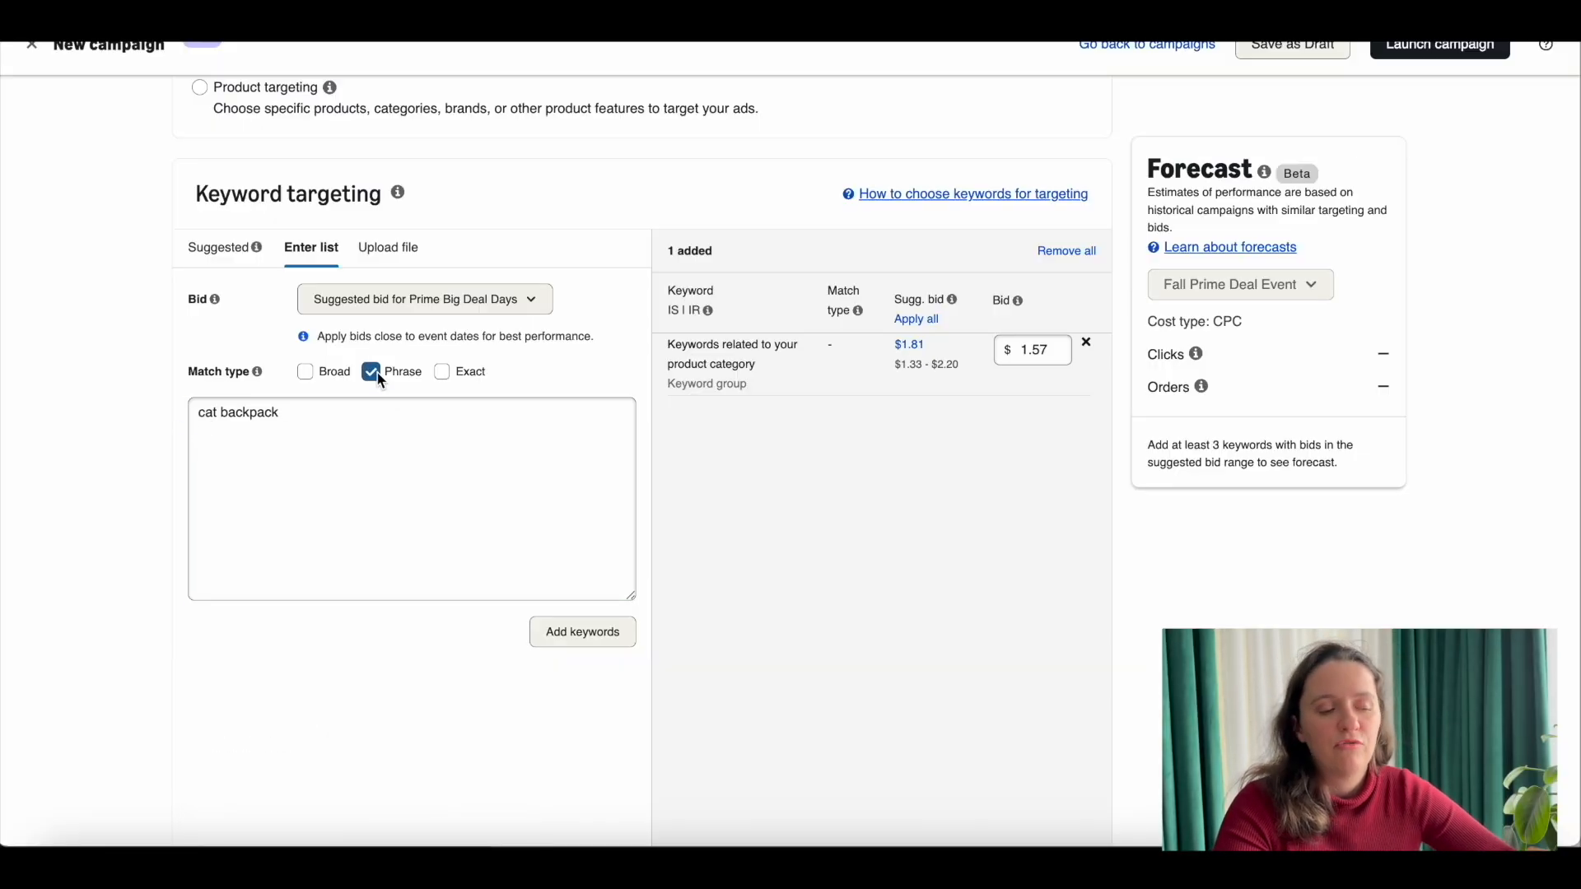
pyautogui.click(304, 371)
pyautogui.click(306, 427)
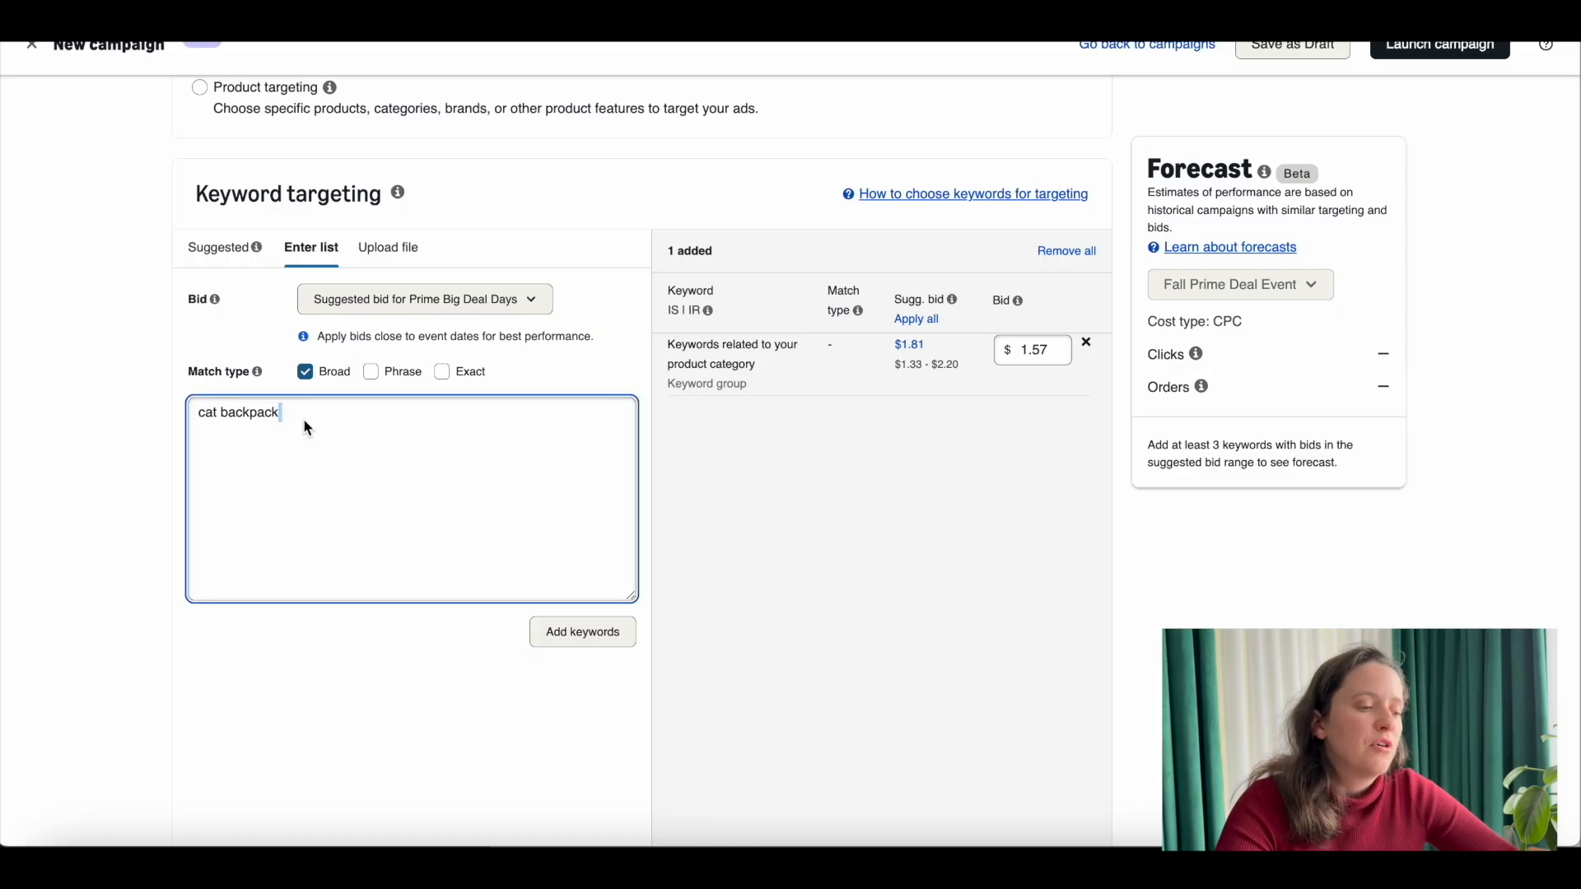
pyautogui.click(324, 419)
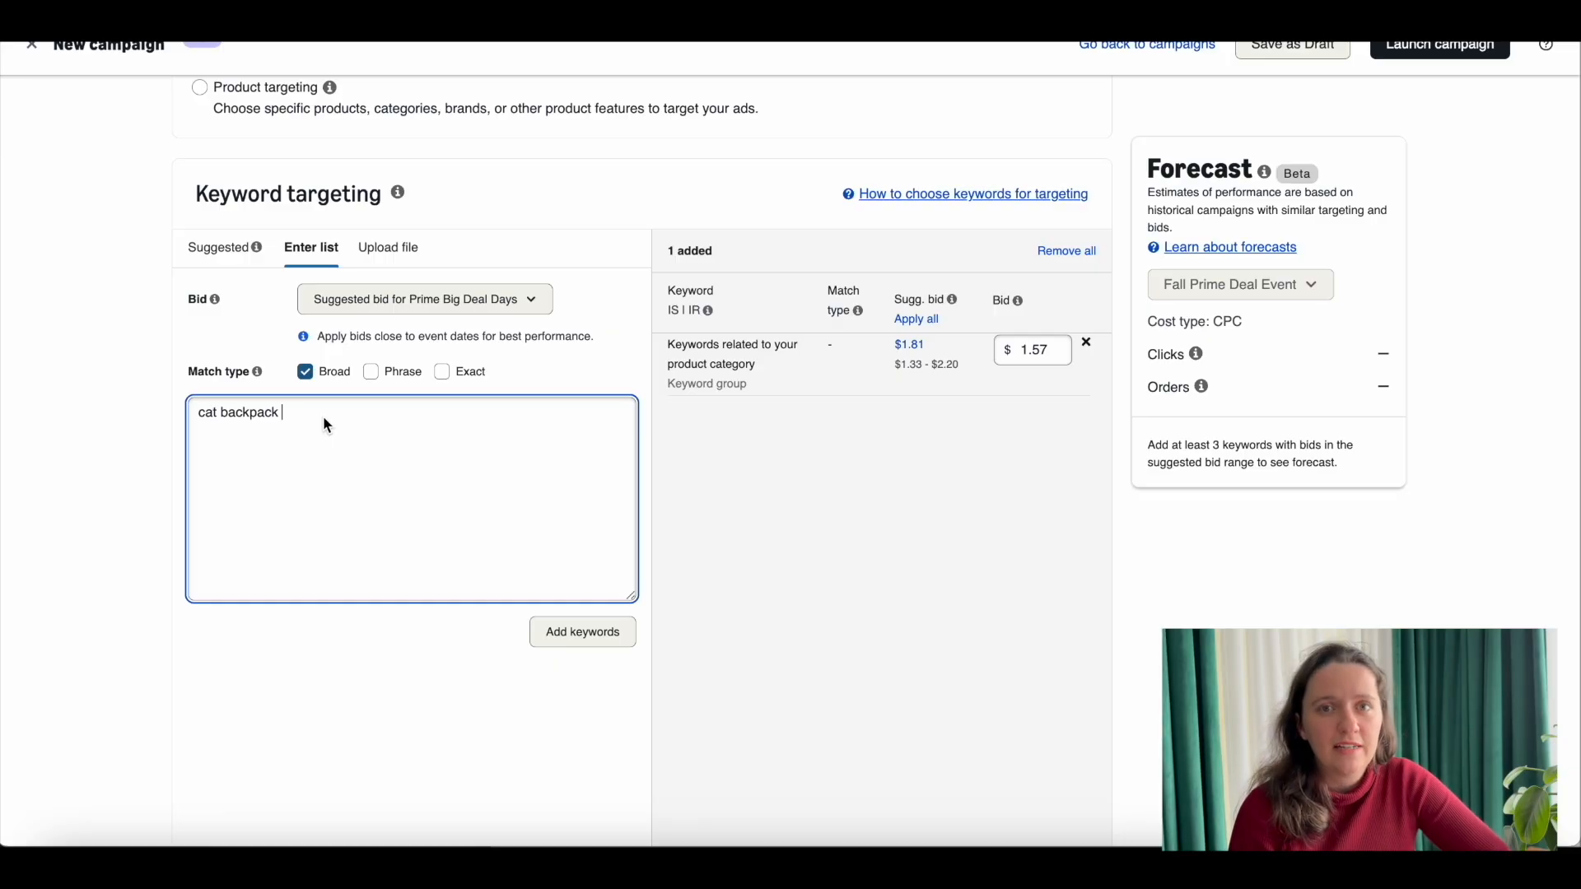
# Step: Limit the match type to Exact only and add "cat backpack" to the targeted keywords
pyautogui.click(301, 375)
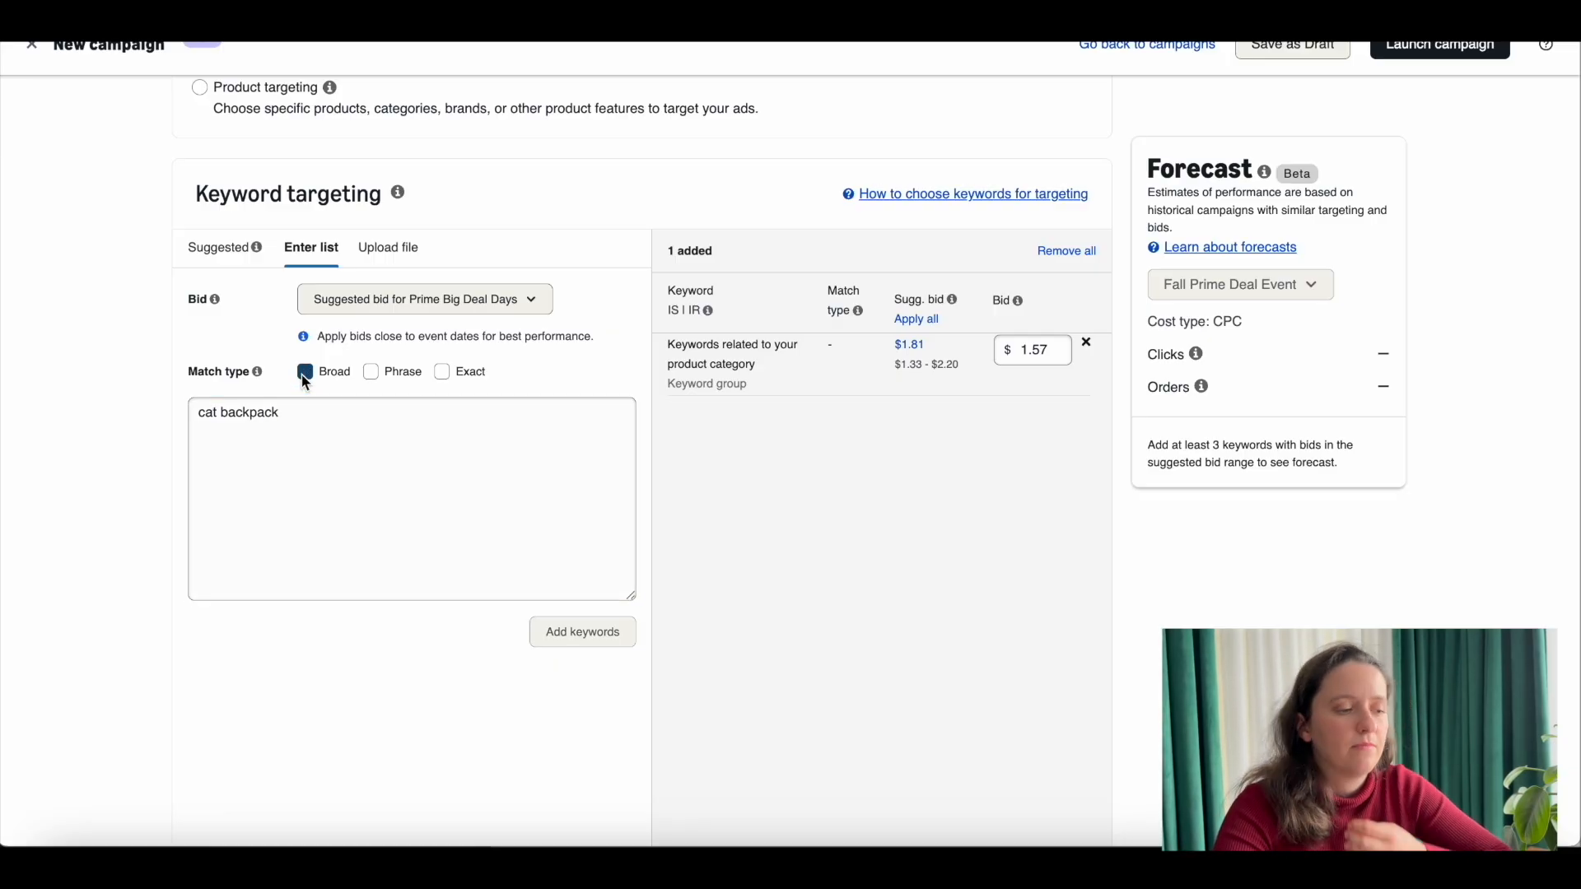
pyautogui.click(441, 371)
pyautogui.click(317, 416)
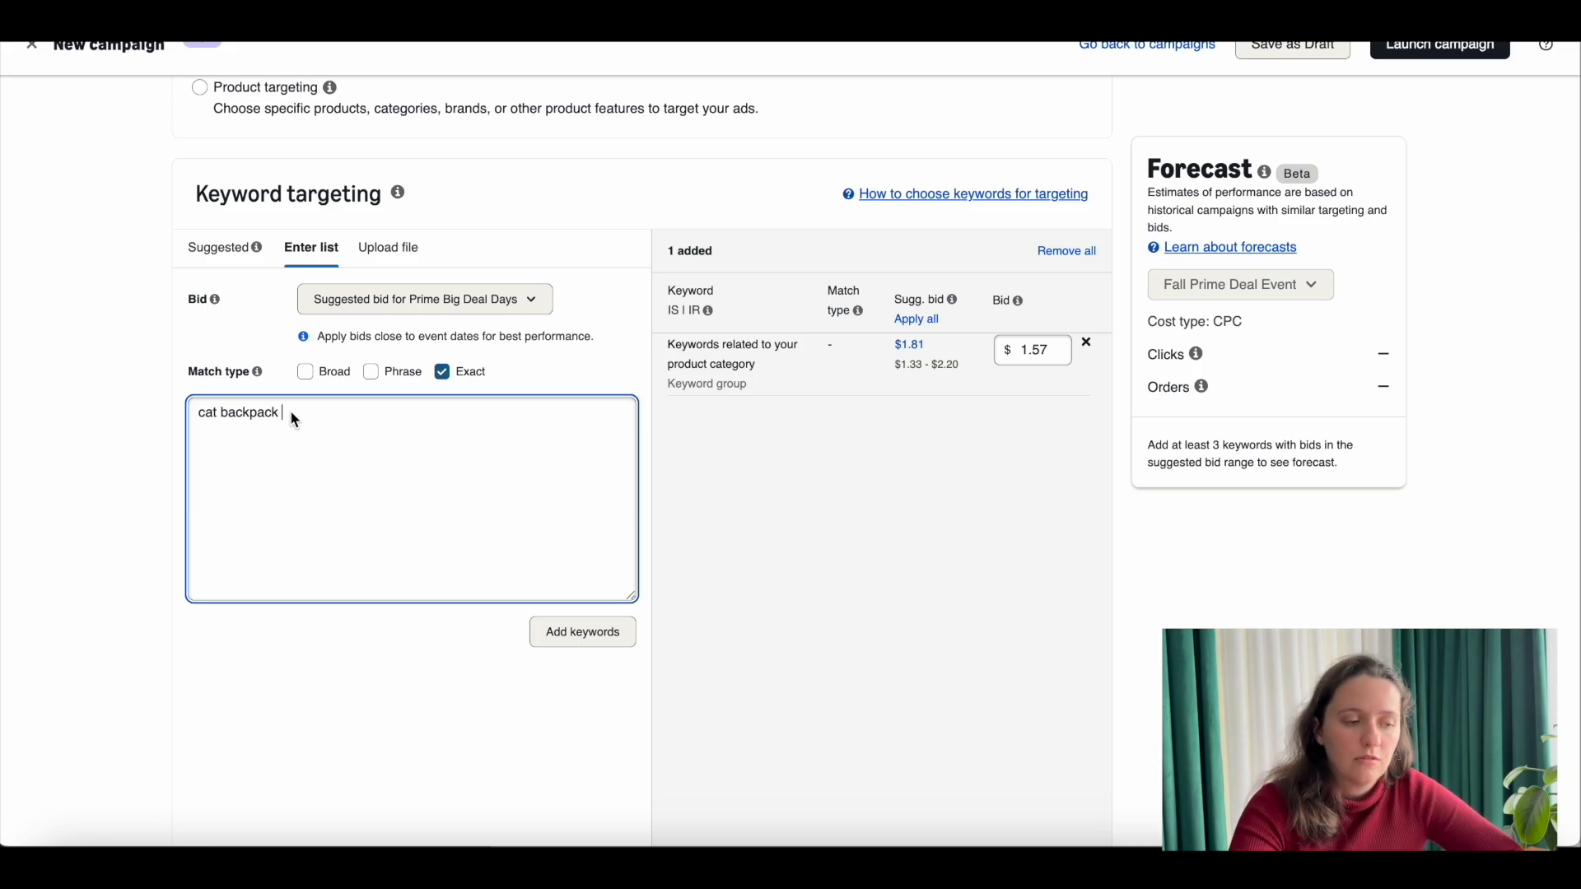
pyautogui.scroll(-1, 293, 486)
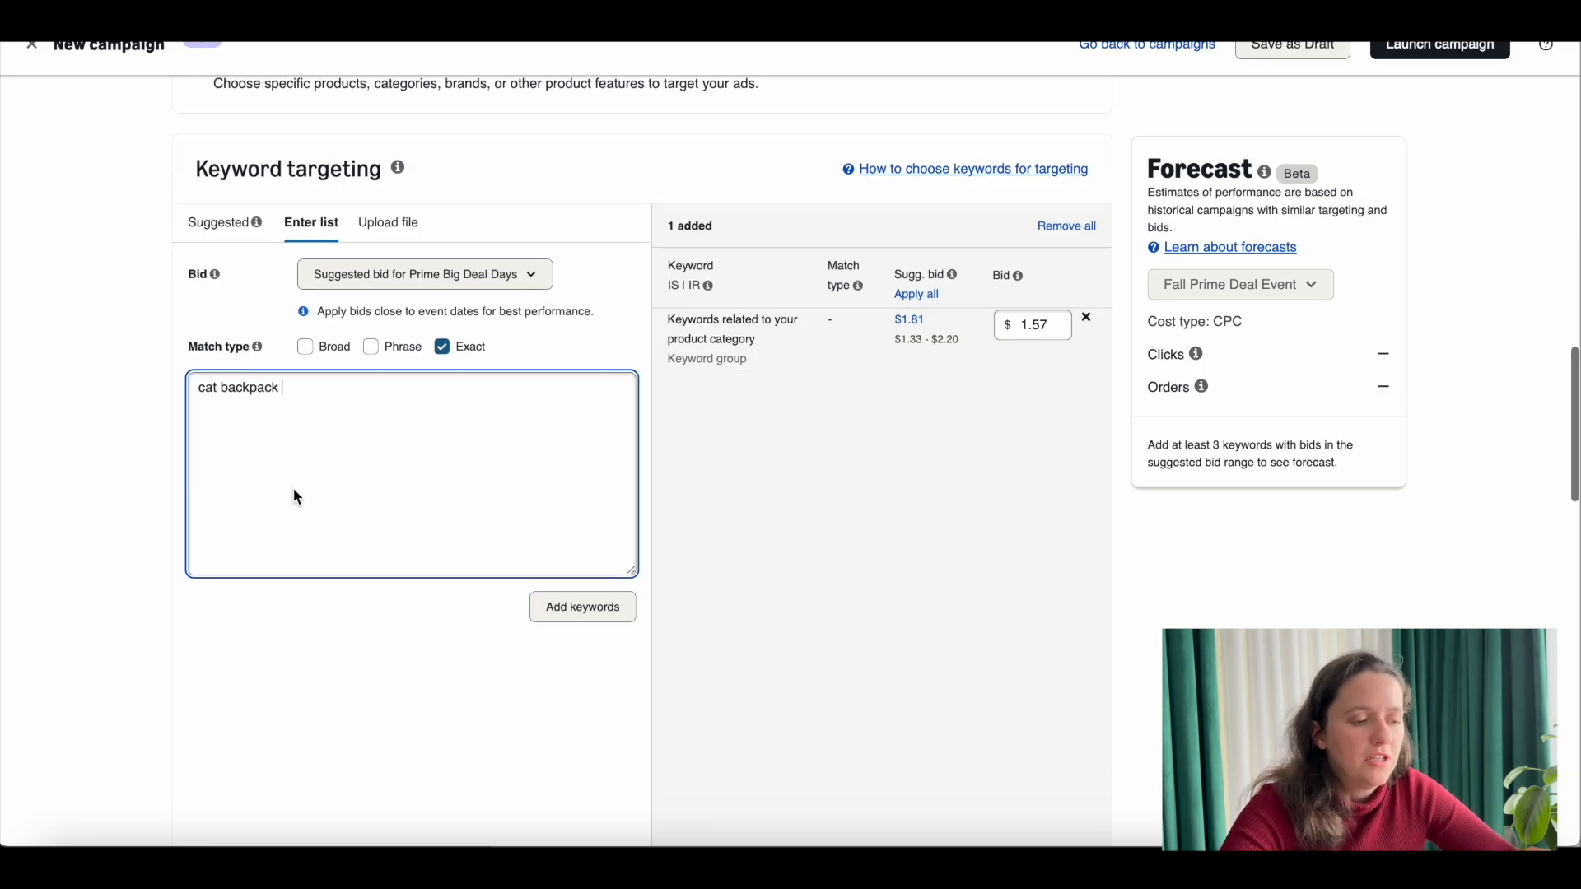
pyautogui.click(602, 610)
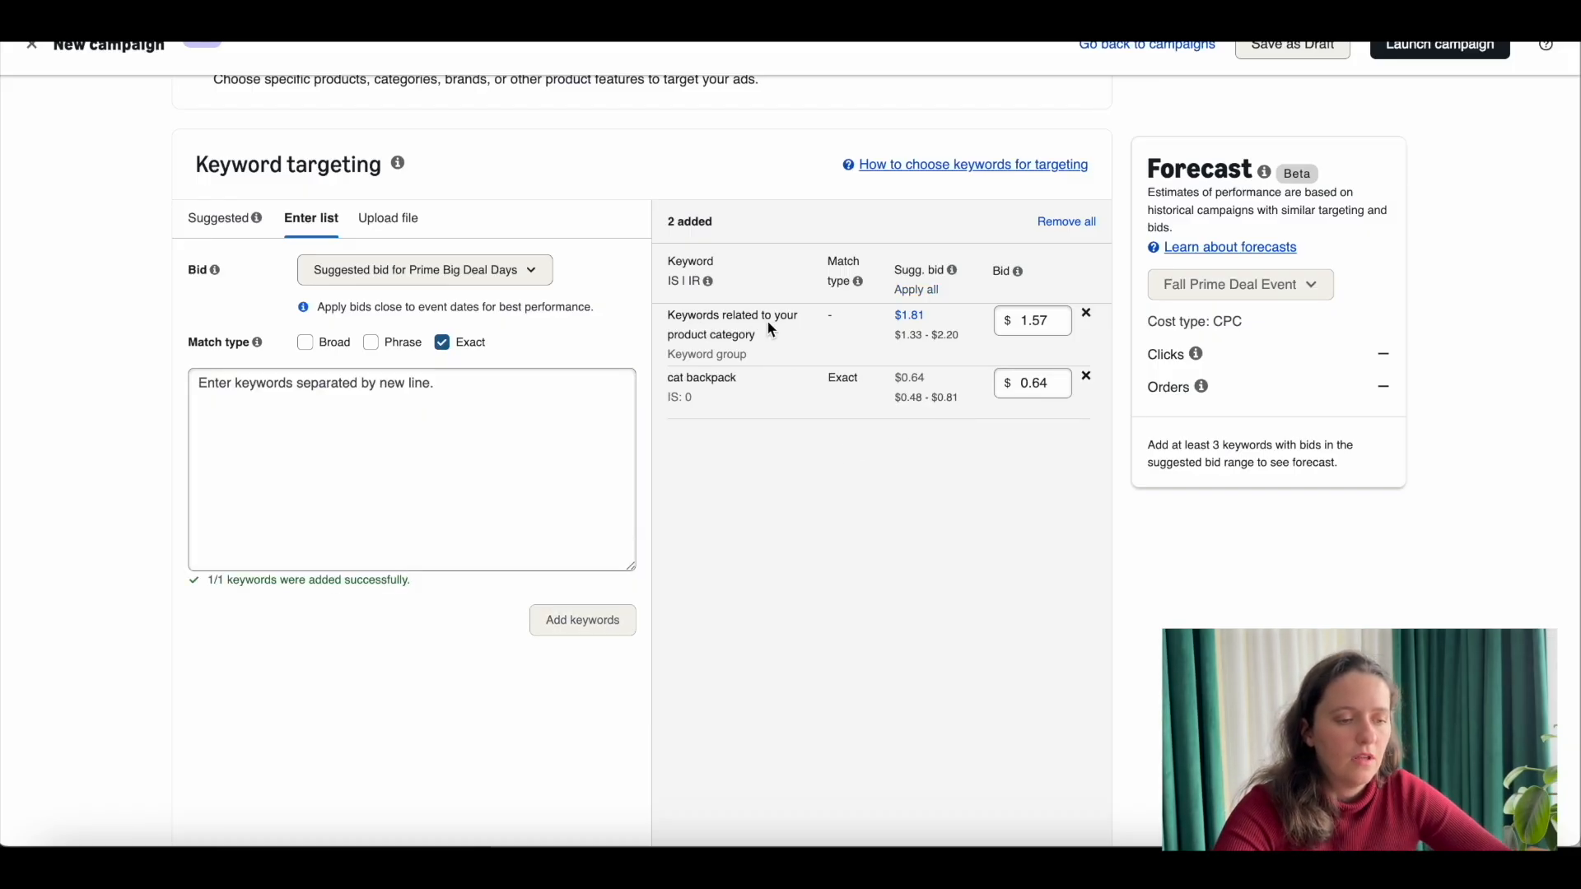
# Step: Remove the keyword group related to the product category from the added keywords
pyautogui.click(1087, 317)
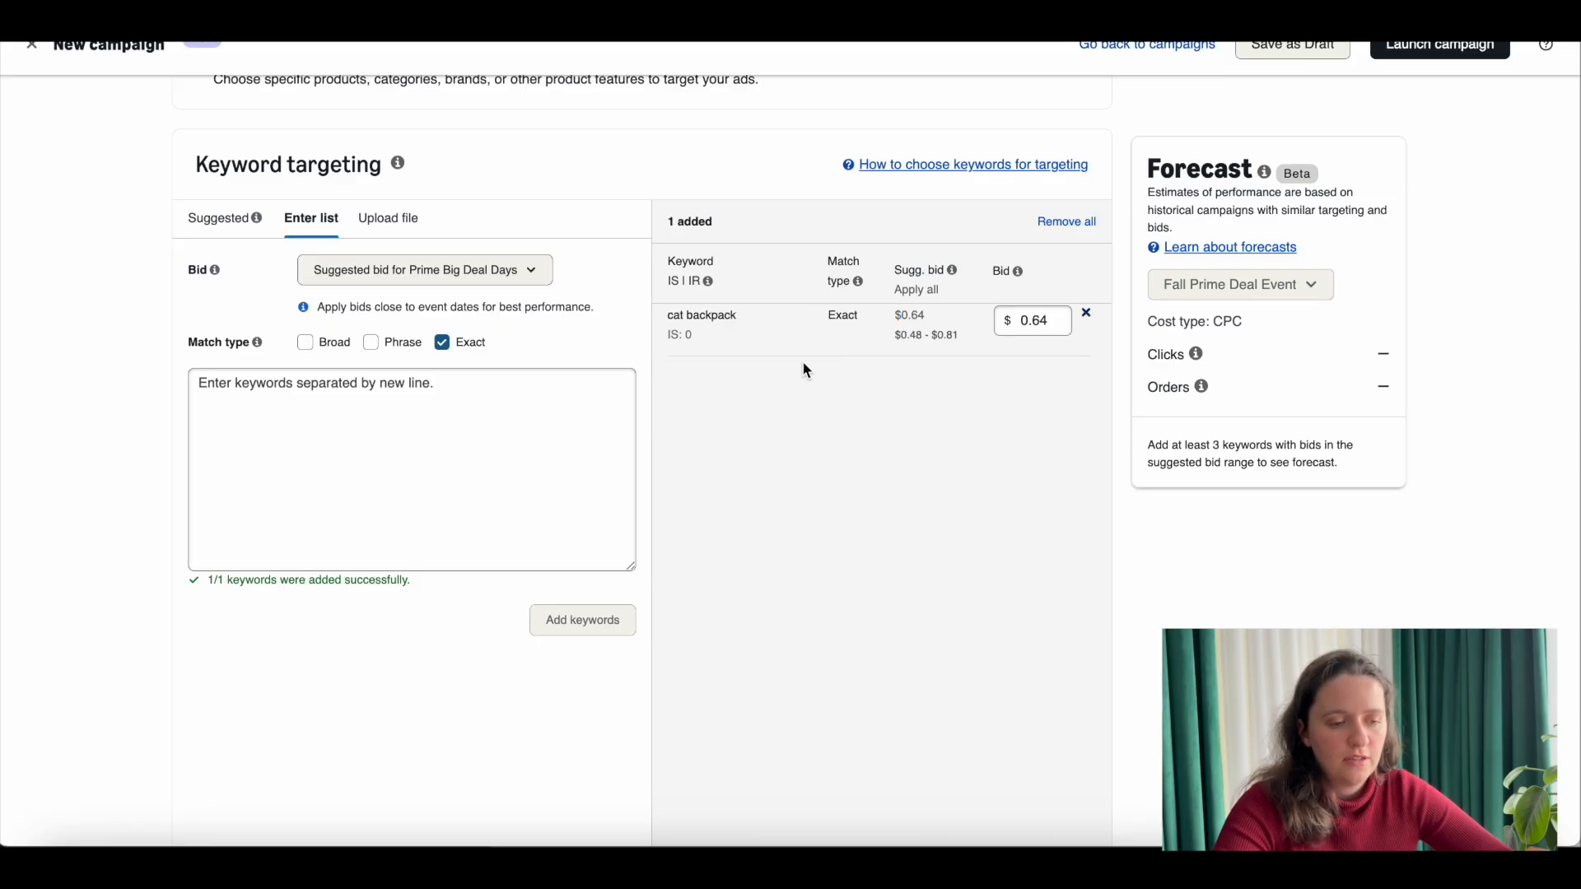
pyautogui.scroll(-1, 802, 360)
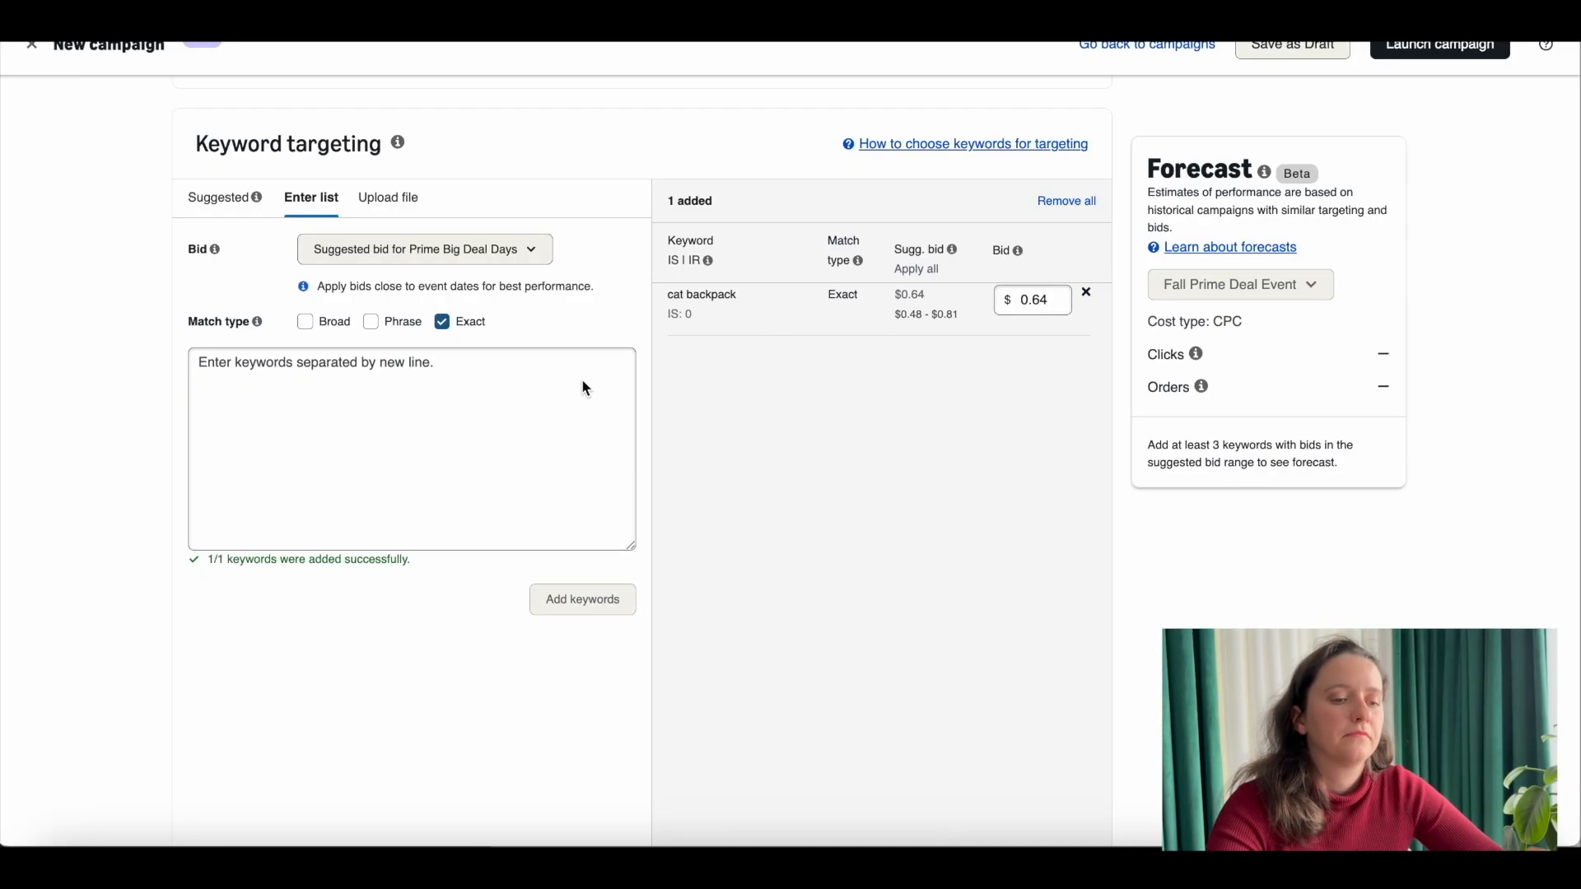
pyautogui.scroll(-2, 583, 387)
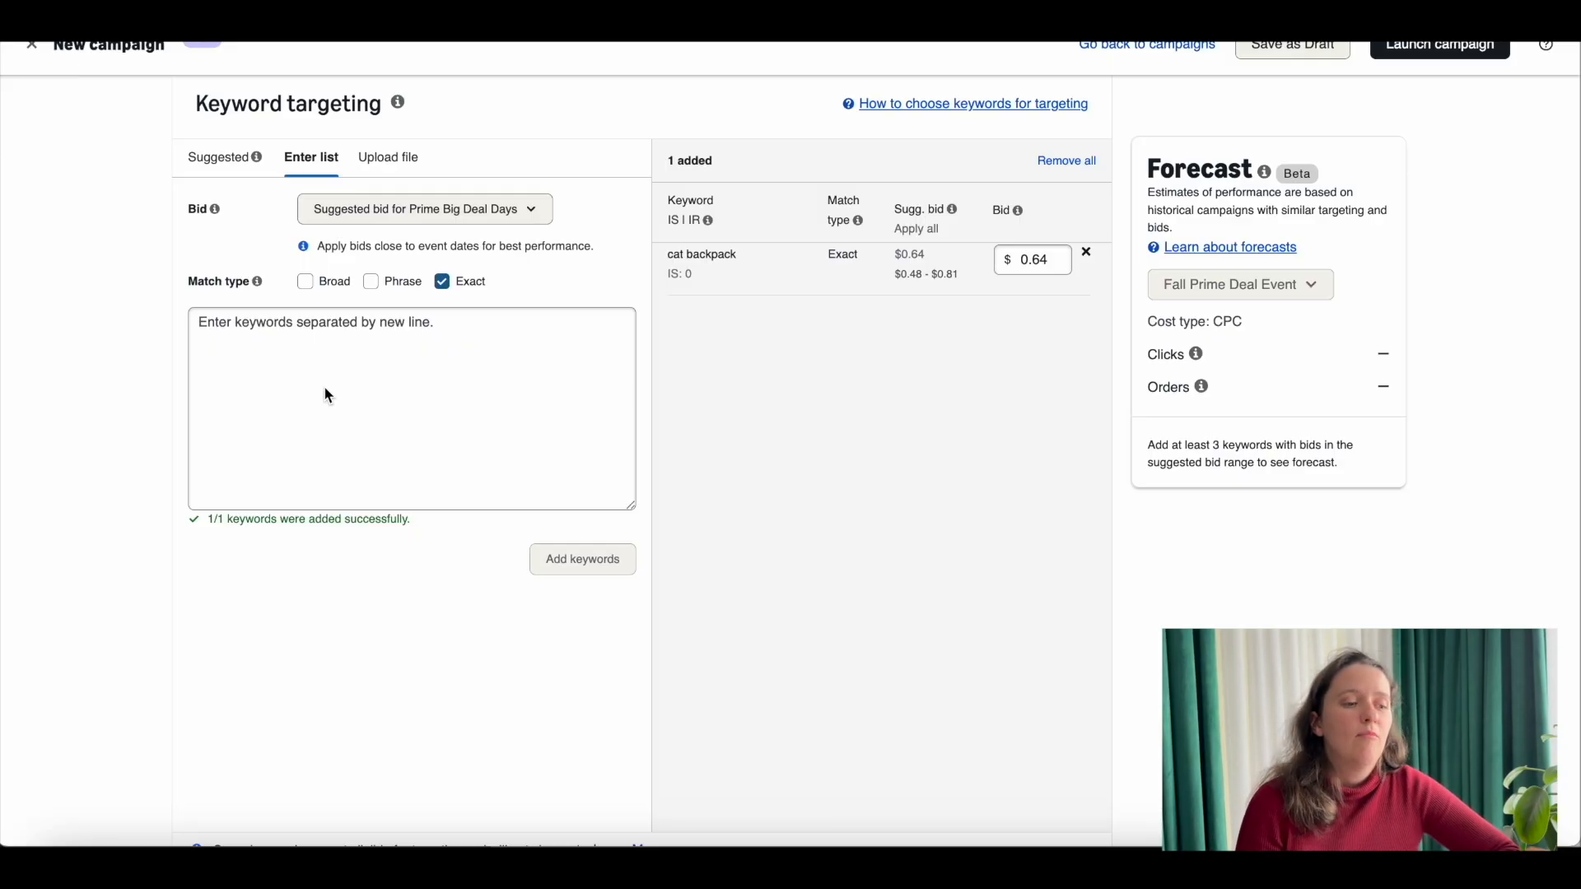
pyautogui.click(374, 337)
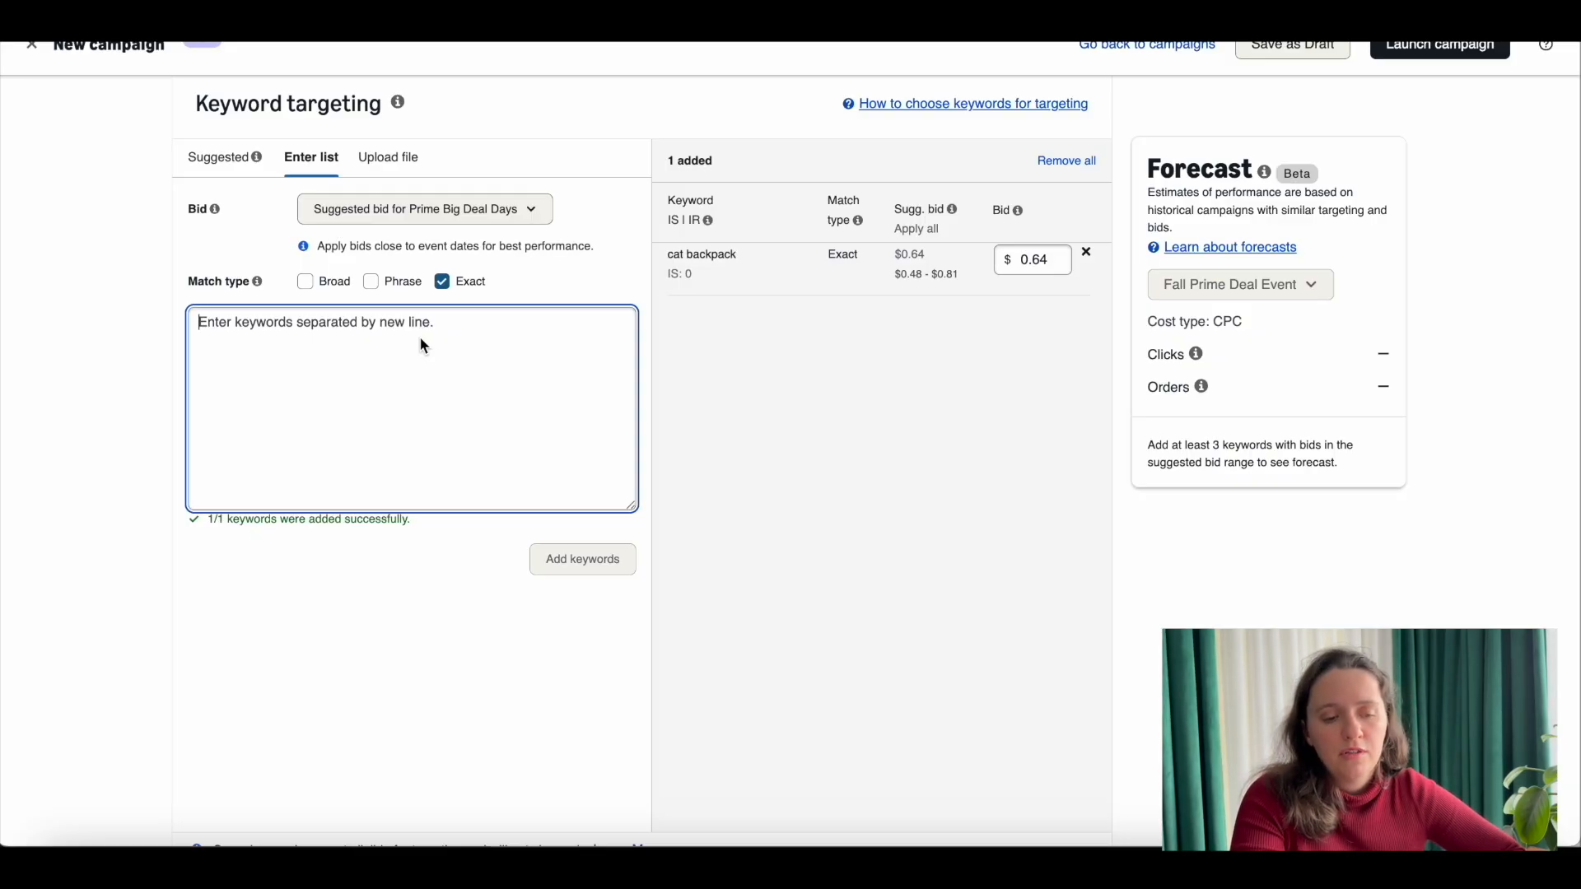
# Step: Try drafting the negative exact keyword "metal" under the optional negative keyword targeting, and collapse that section without adding it
pyautogui.scroll(-6, 420, 344)
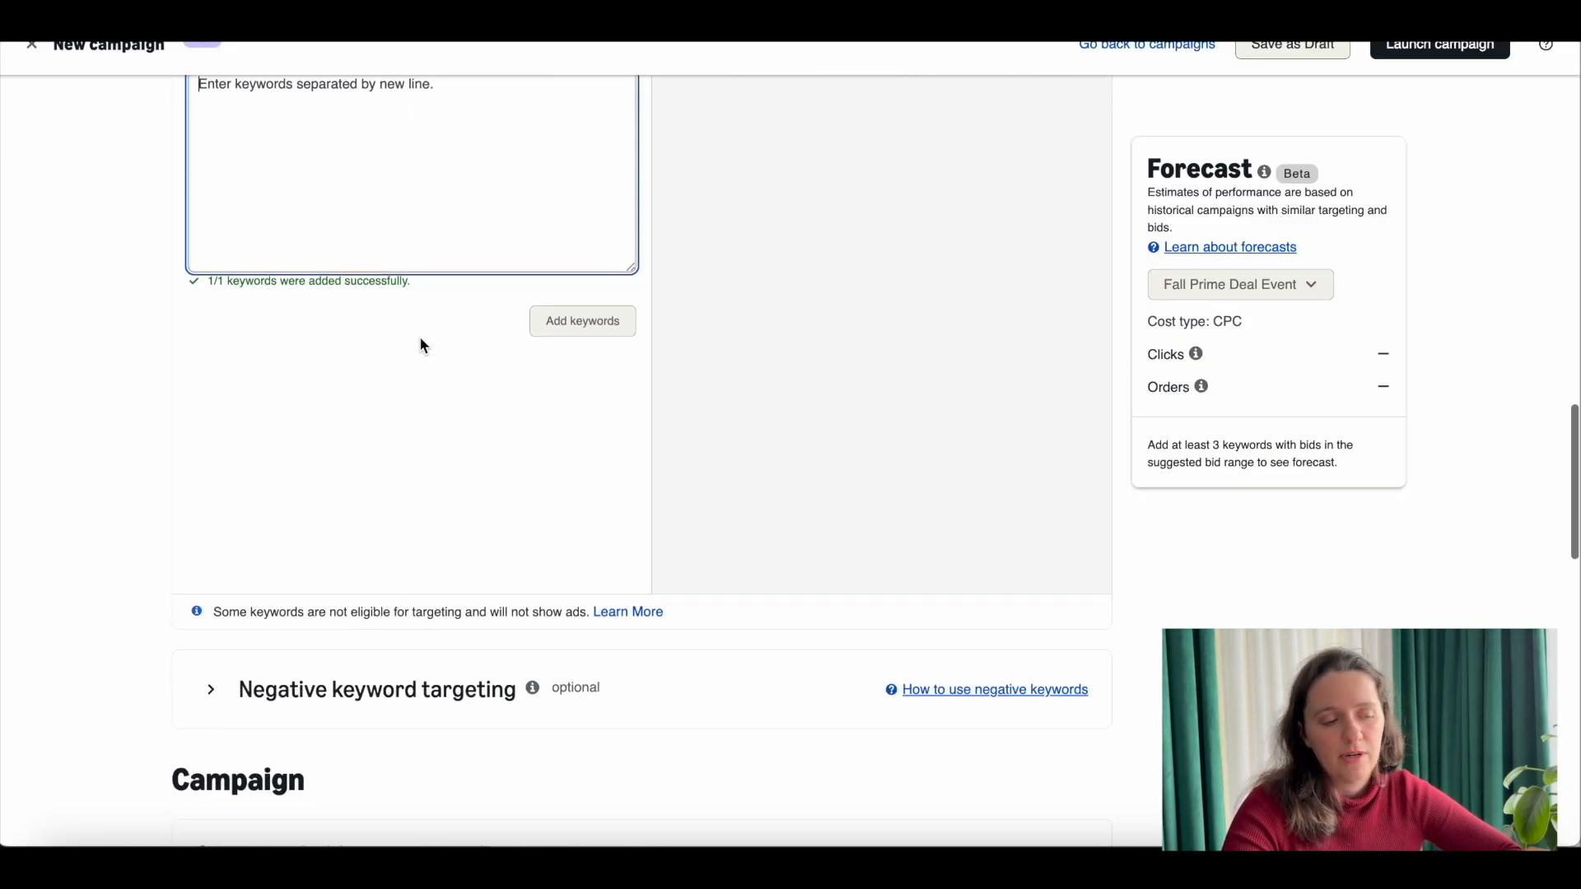
pyautogui.click(211, 440)
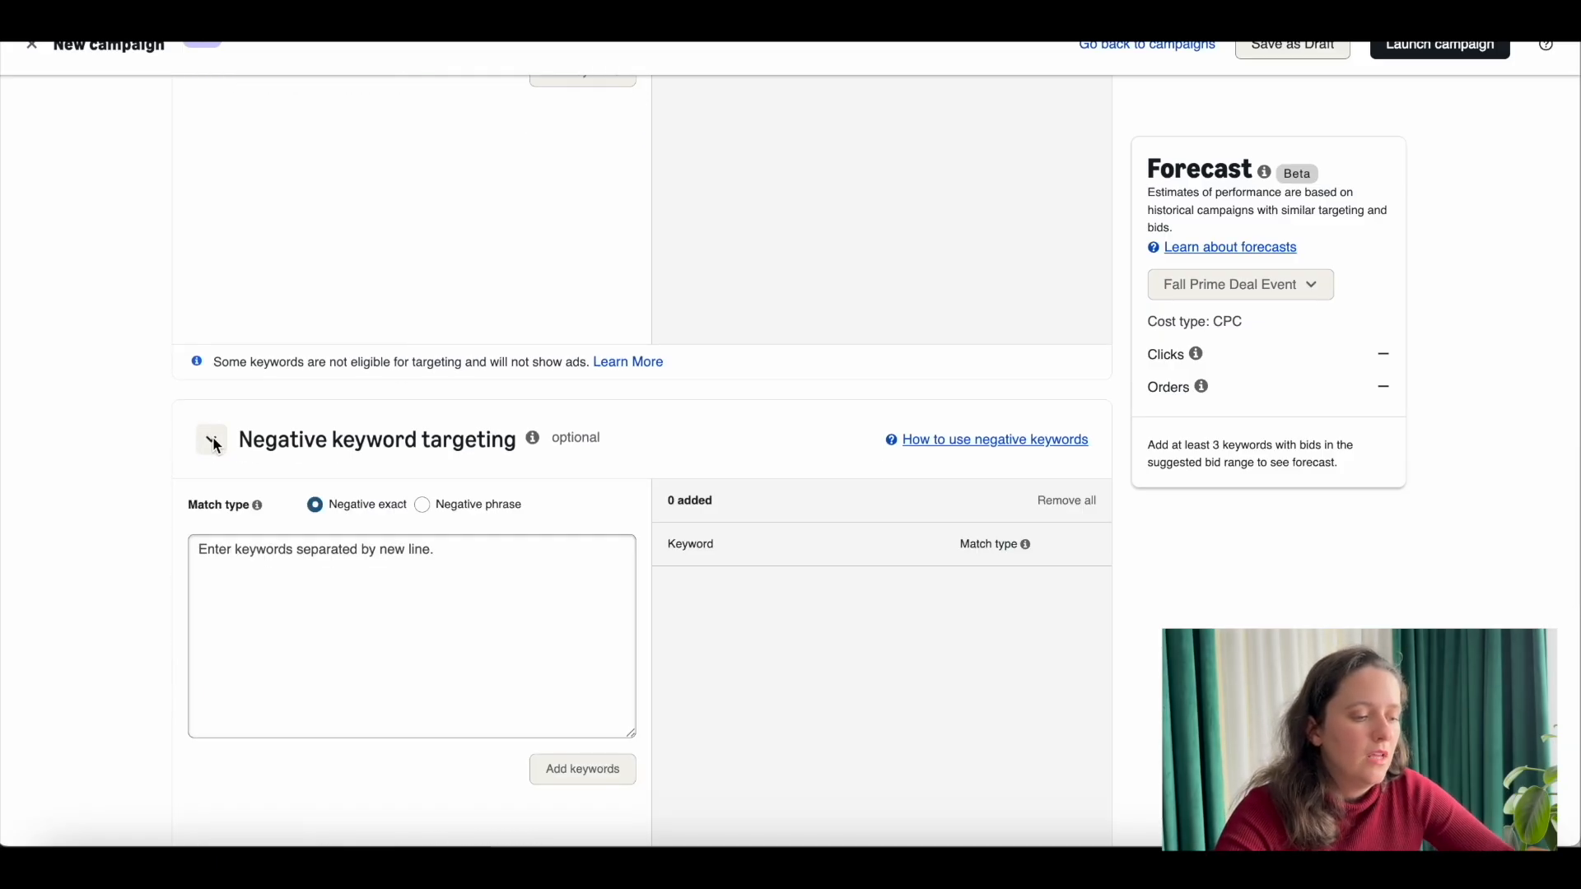
pyautogui.scroll(-1, 429, 558)
pyautogui.click(429, 558)
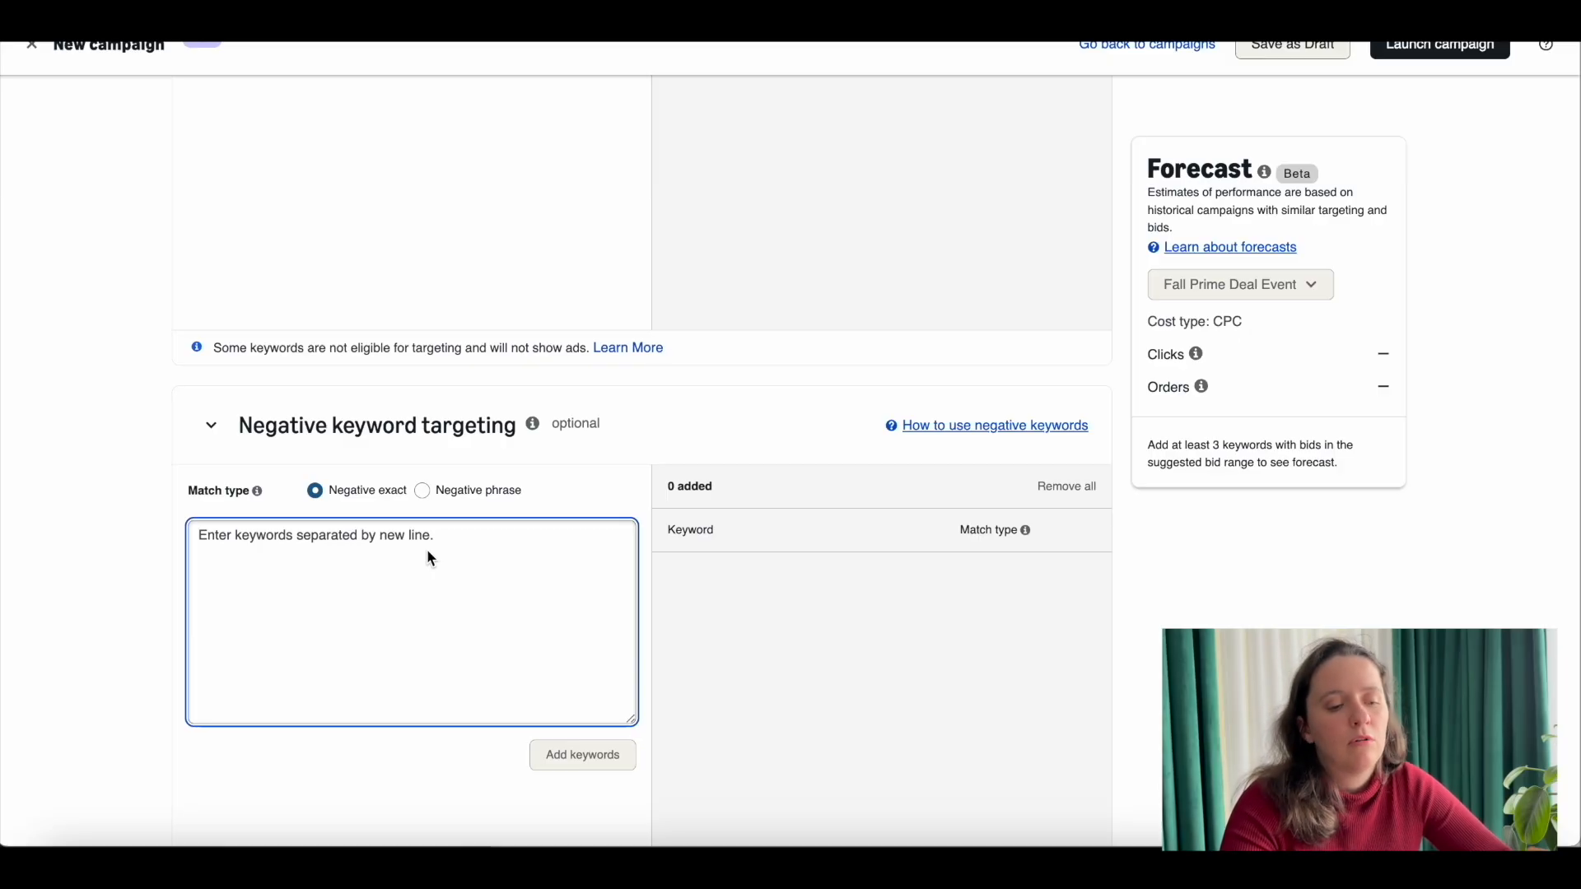
pyautogui.write('metal')
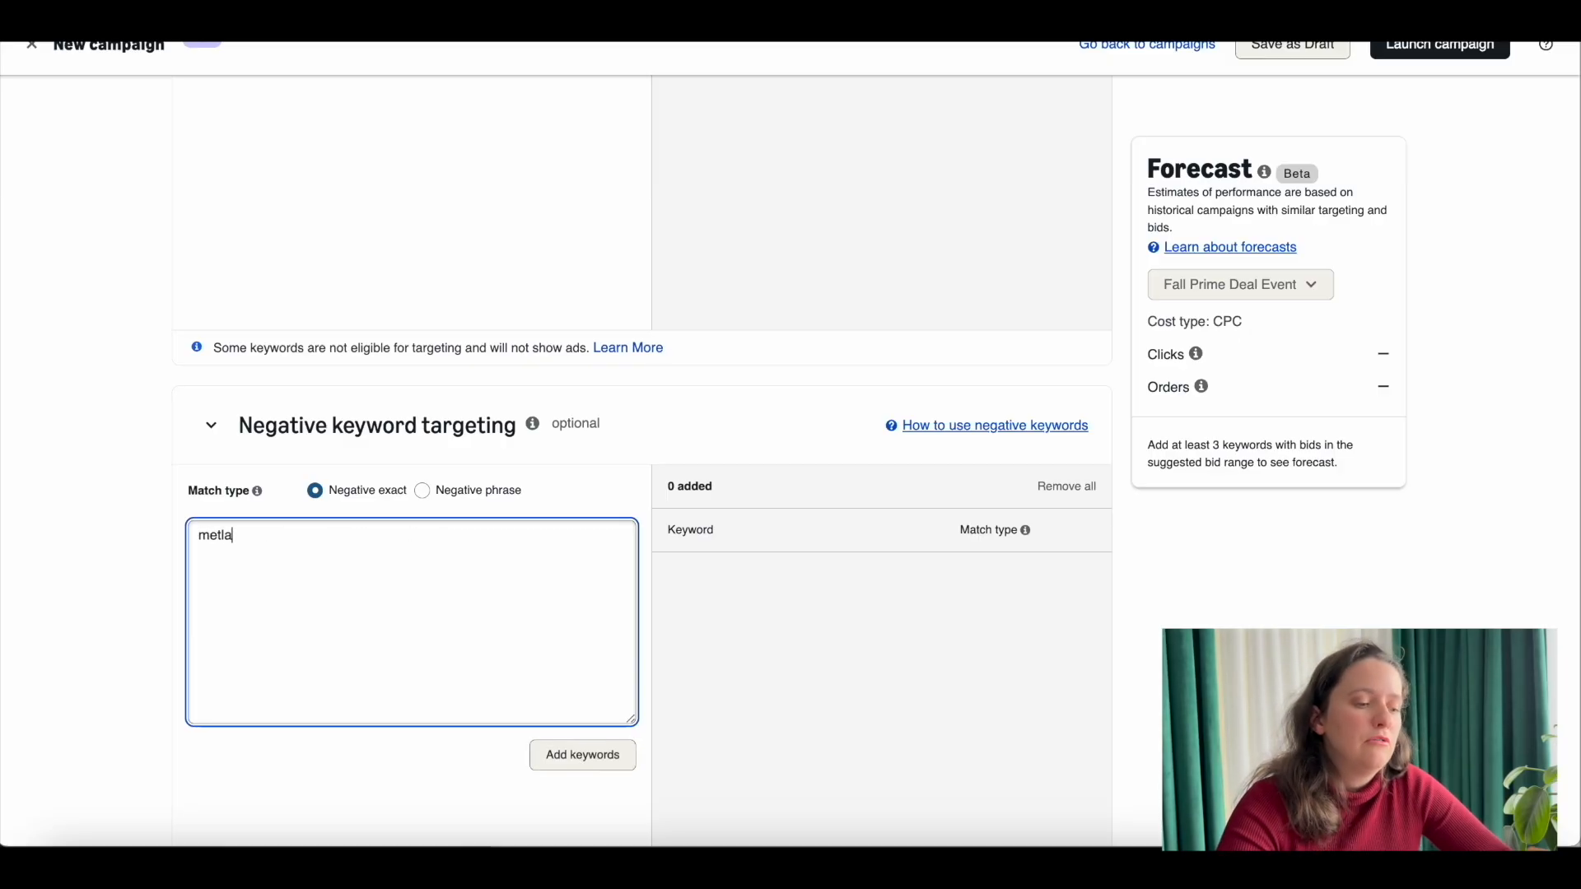
pyautogui.press('BackSpace')
pyautogui.press('BackSpace')
pyautogui.press('BackSpace')
pyautogui.press('BackSpace')
pyautogui.press('BackSpace')
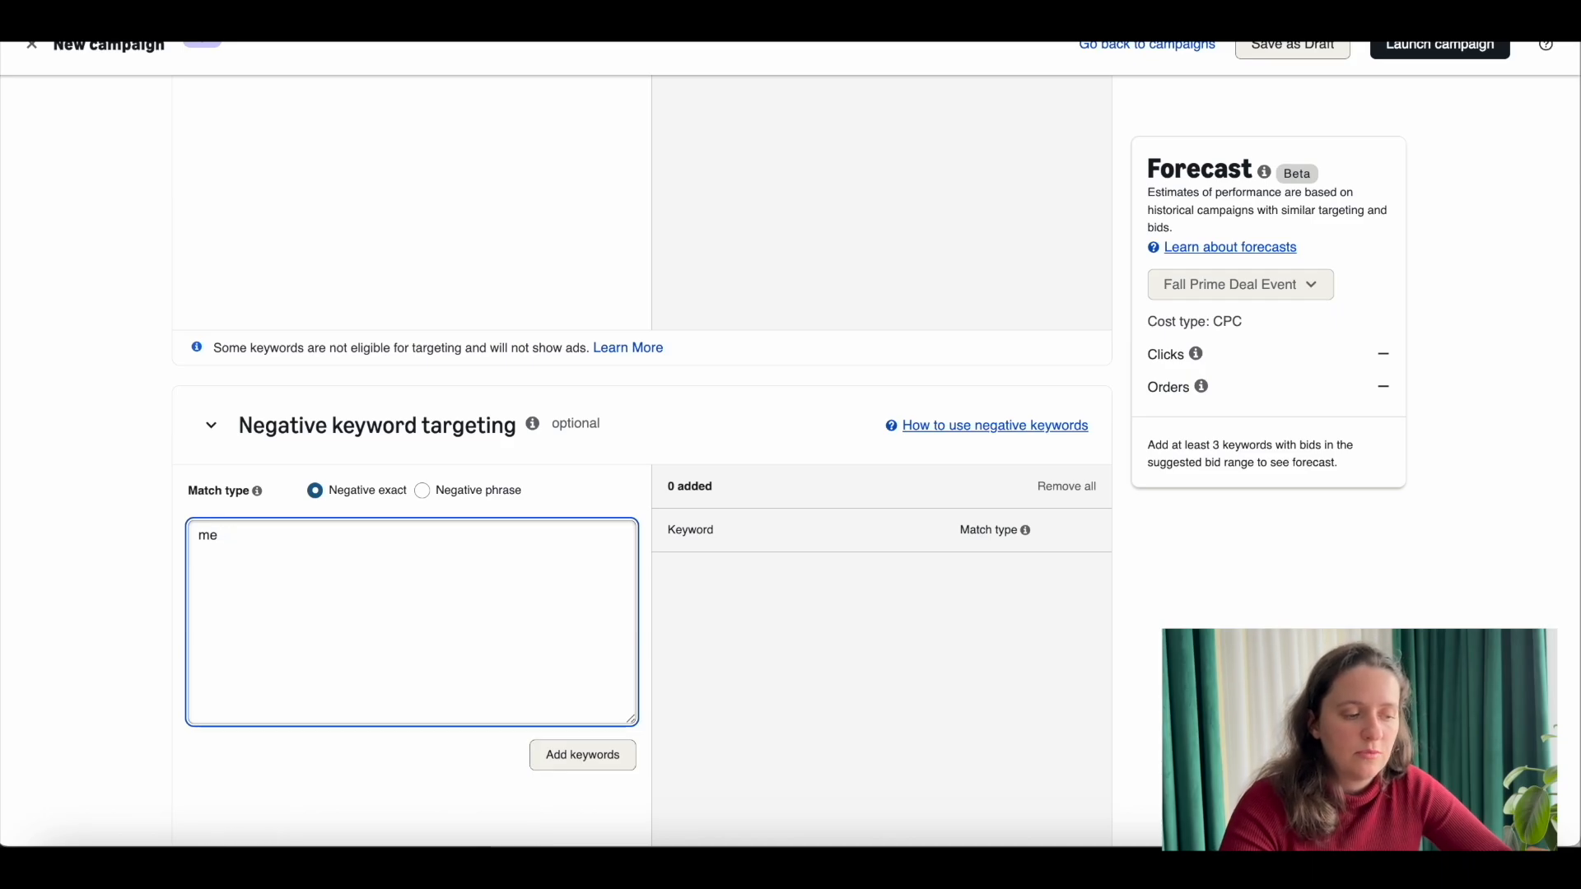
pyautogui.click(215, 439)
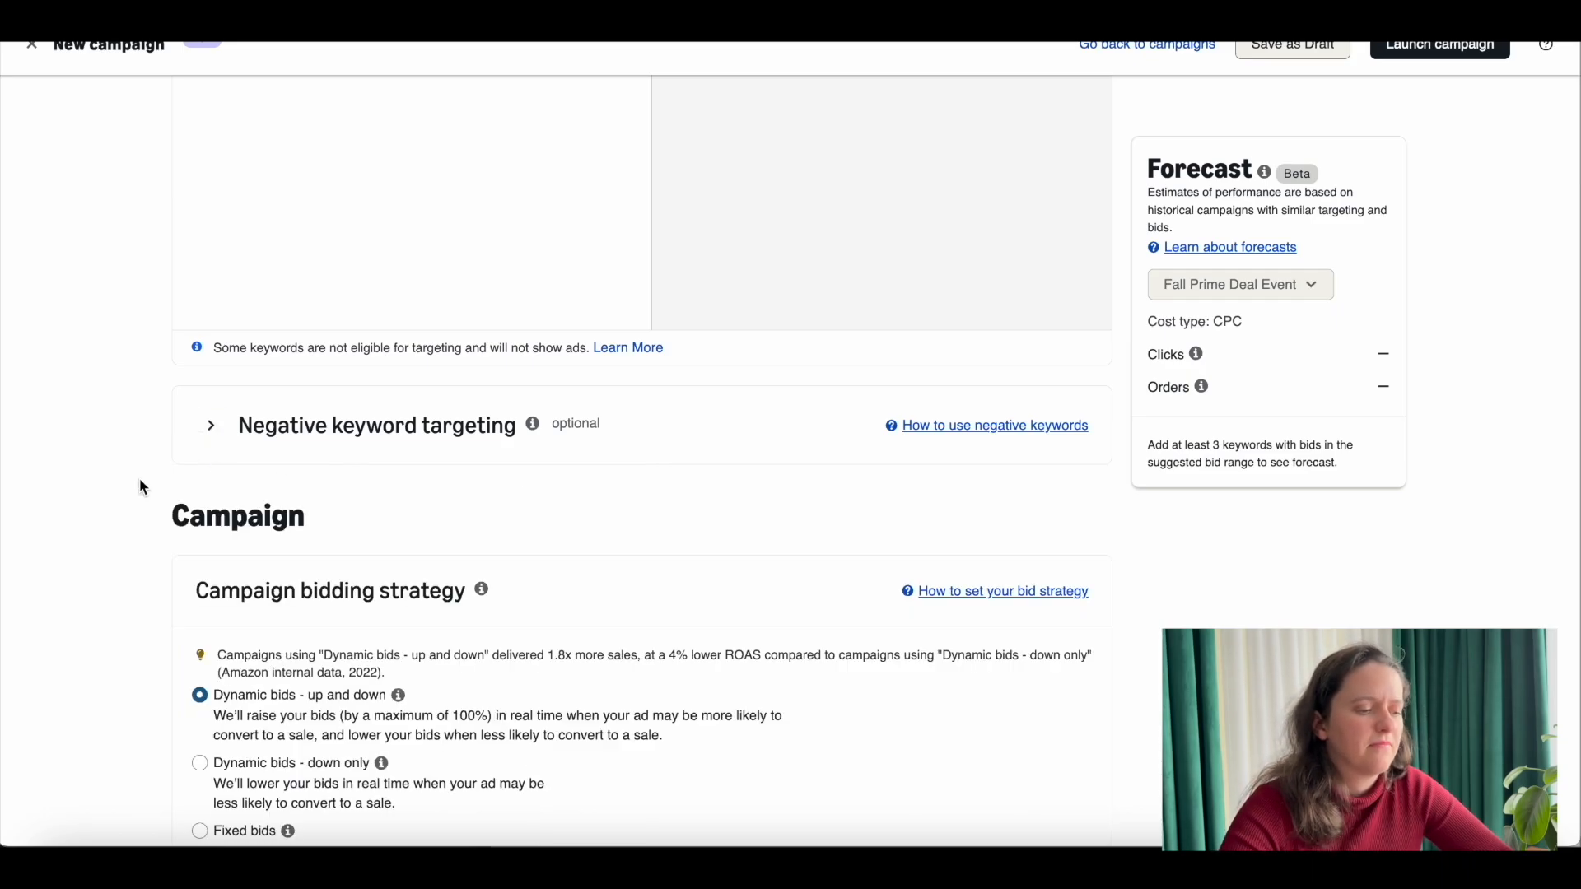
# Step: Set the campaign bidding strategy to "Dynamic bids - down only"
pyautogui.scroll(-5, 141, 483)
pyautogui.click(294, 407)
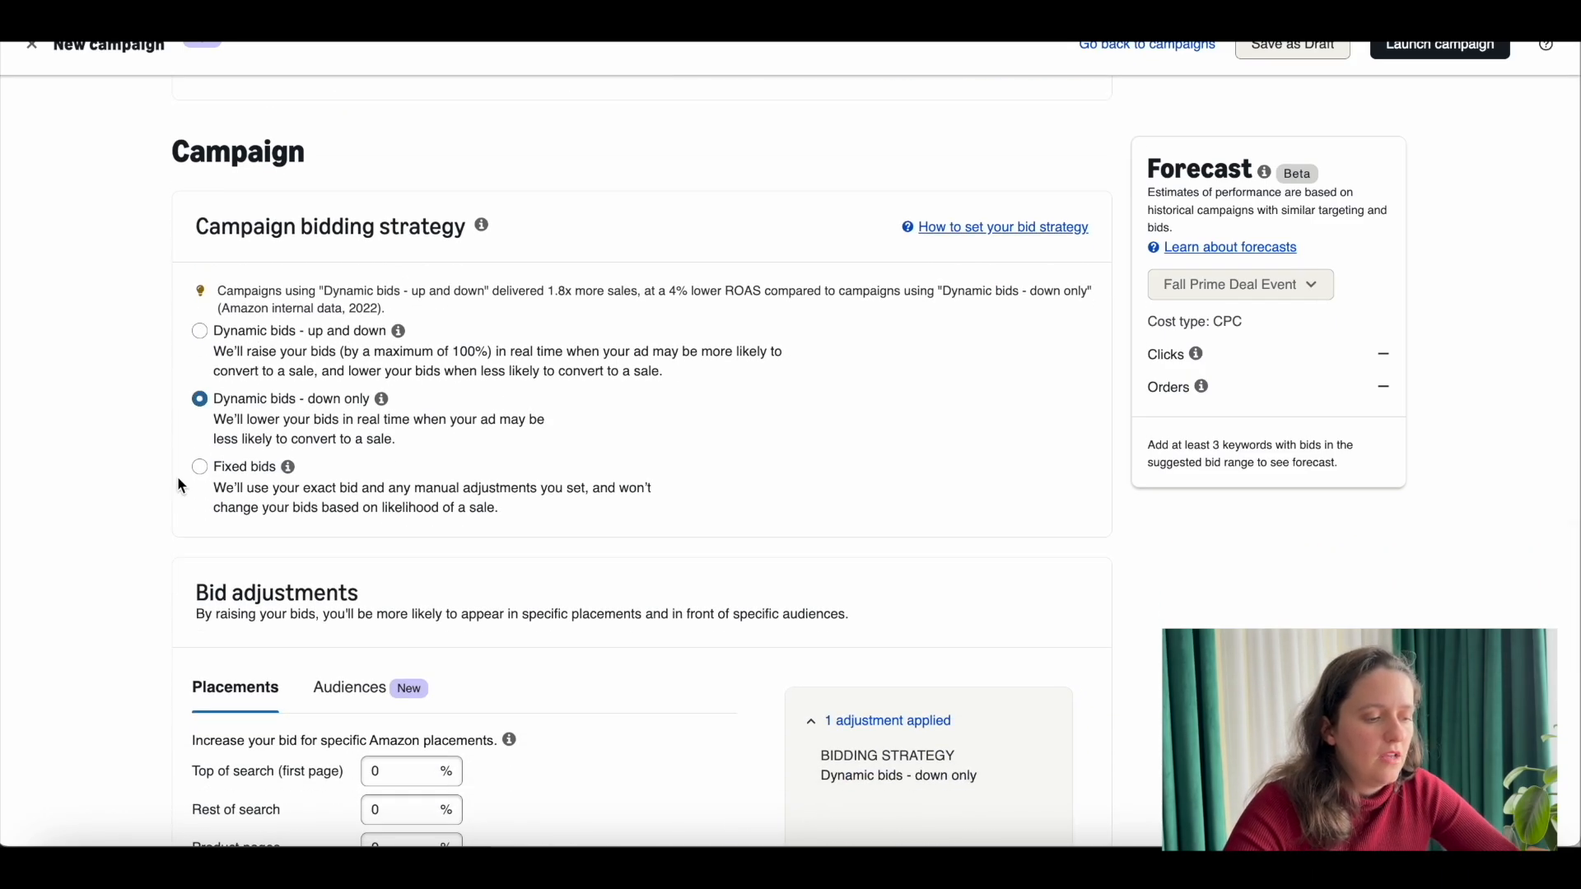
pyautogui.scroll(-5, 121, 496)
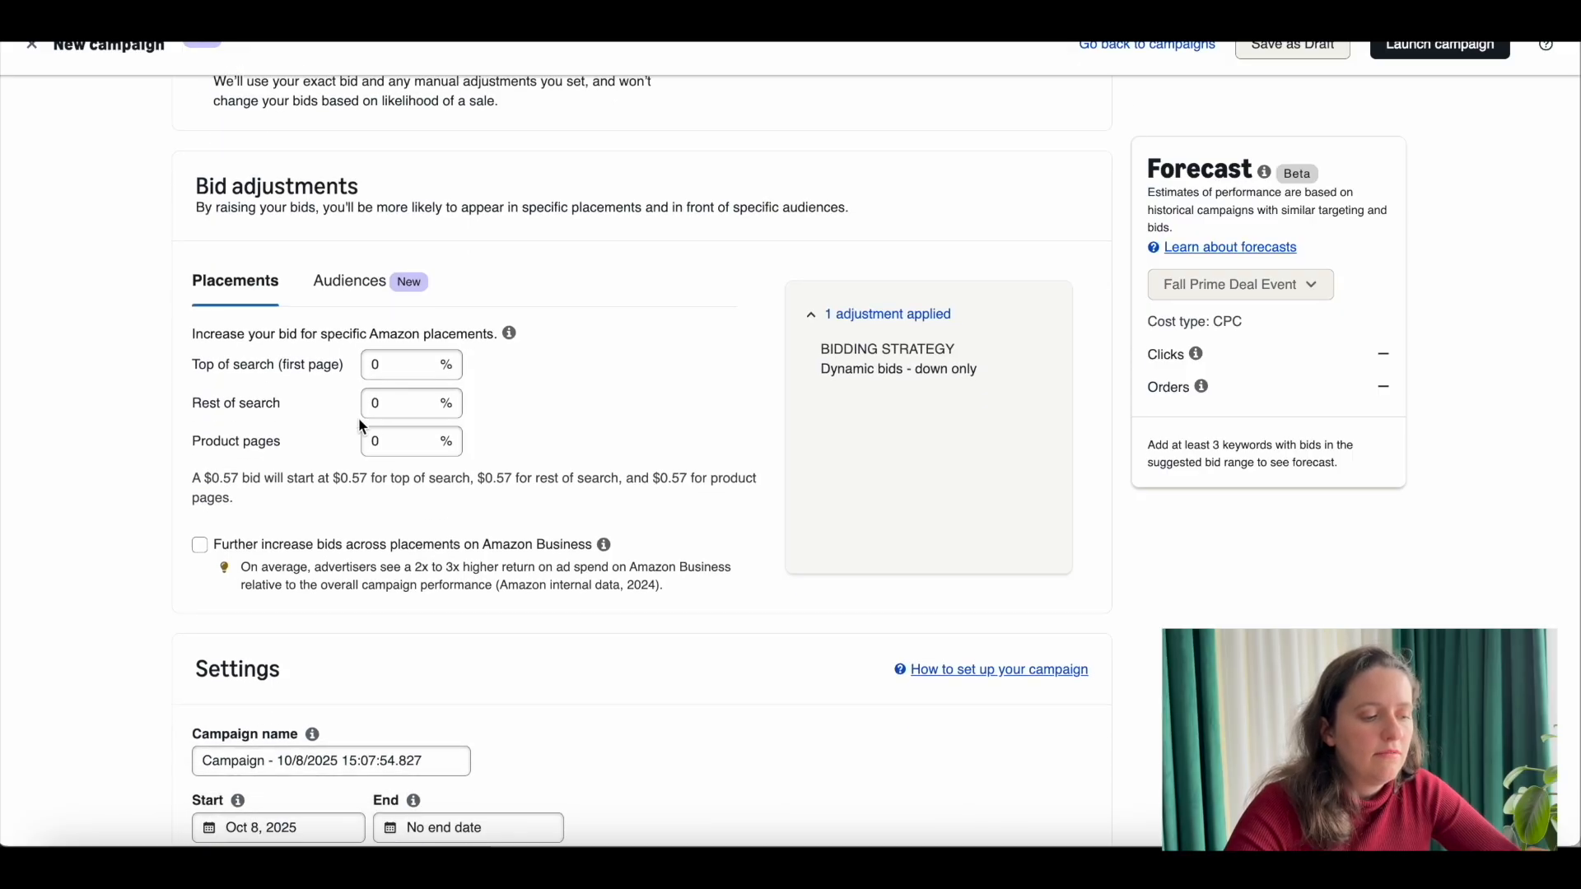
# Step: Replace the default campaign name in the settings with "Manual-Kws"
pyautogui.scroll(-3, 359, 417)
pyautogui.moveTo(245, 543); pyautogui.dragTo(178, 539)
pyautogui.click(393, 553)
pyautogui.moveTo(431, 545); pyautogui.dragTo(201, 549)
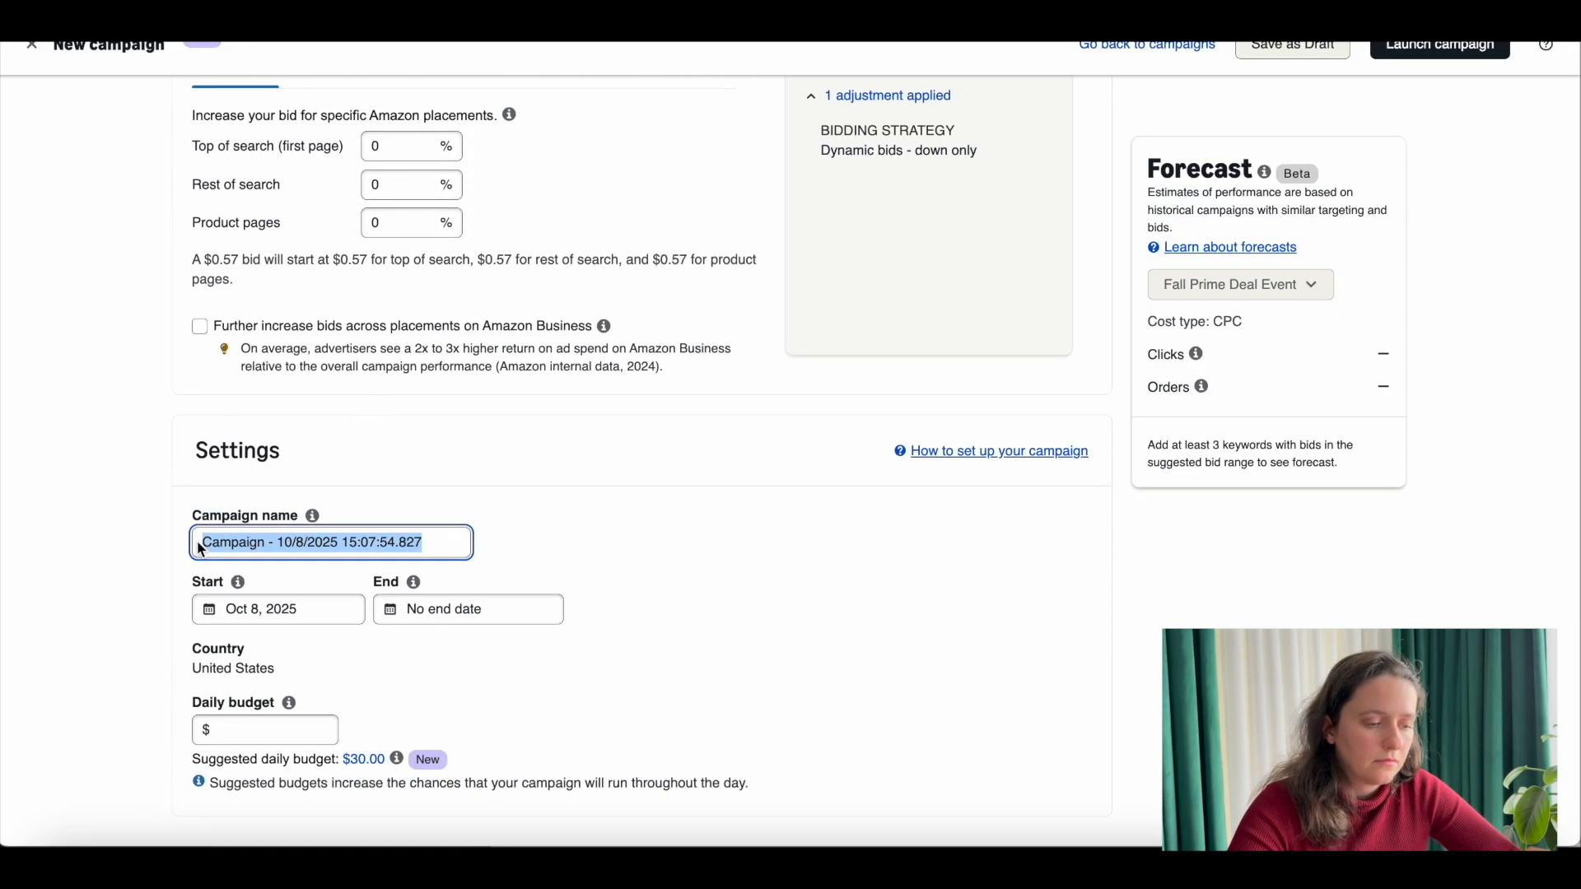
pyautogui.write('Kws')
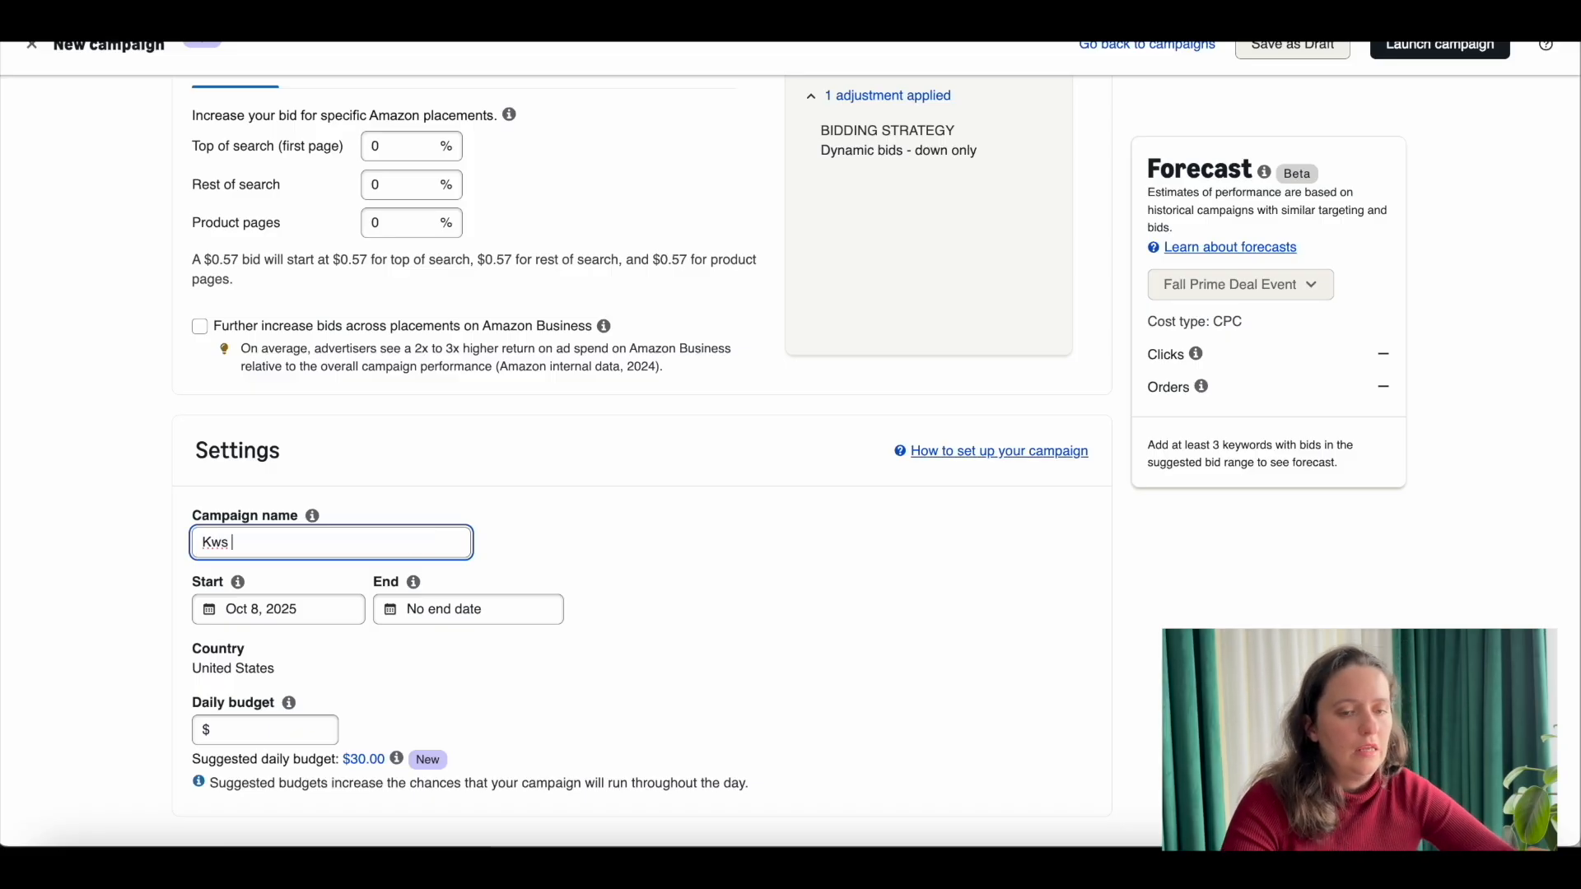
pyautogui.write('-Manua')
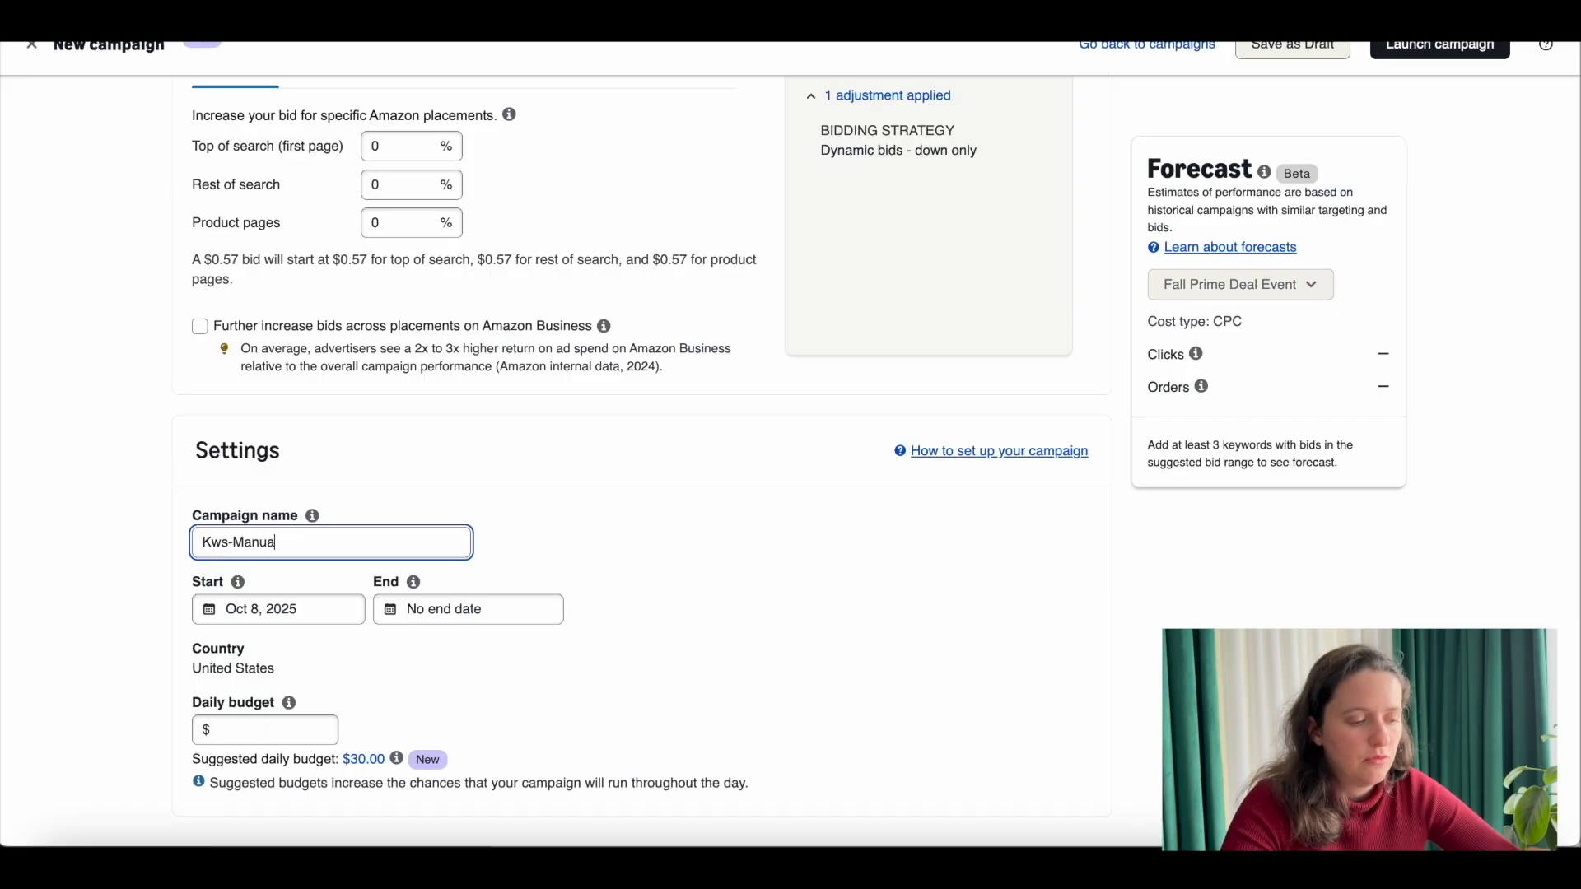
pyautogui.press('BackSpace')
pyautogui.press('BackSpace')
pyautogui.press('BackSpace')
pyautogui.press('BackSpace')
pyautogui.press('BackSpace')
pyautogui.press('BackSpace')
pyautogui.press('BackSpace')
pyautogui.press('BackSpace')
pyautogui.press('BackSpace')
pyautogui.write('Manual-Kws')
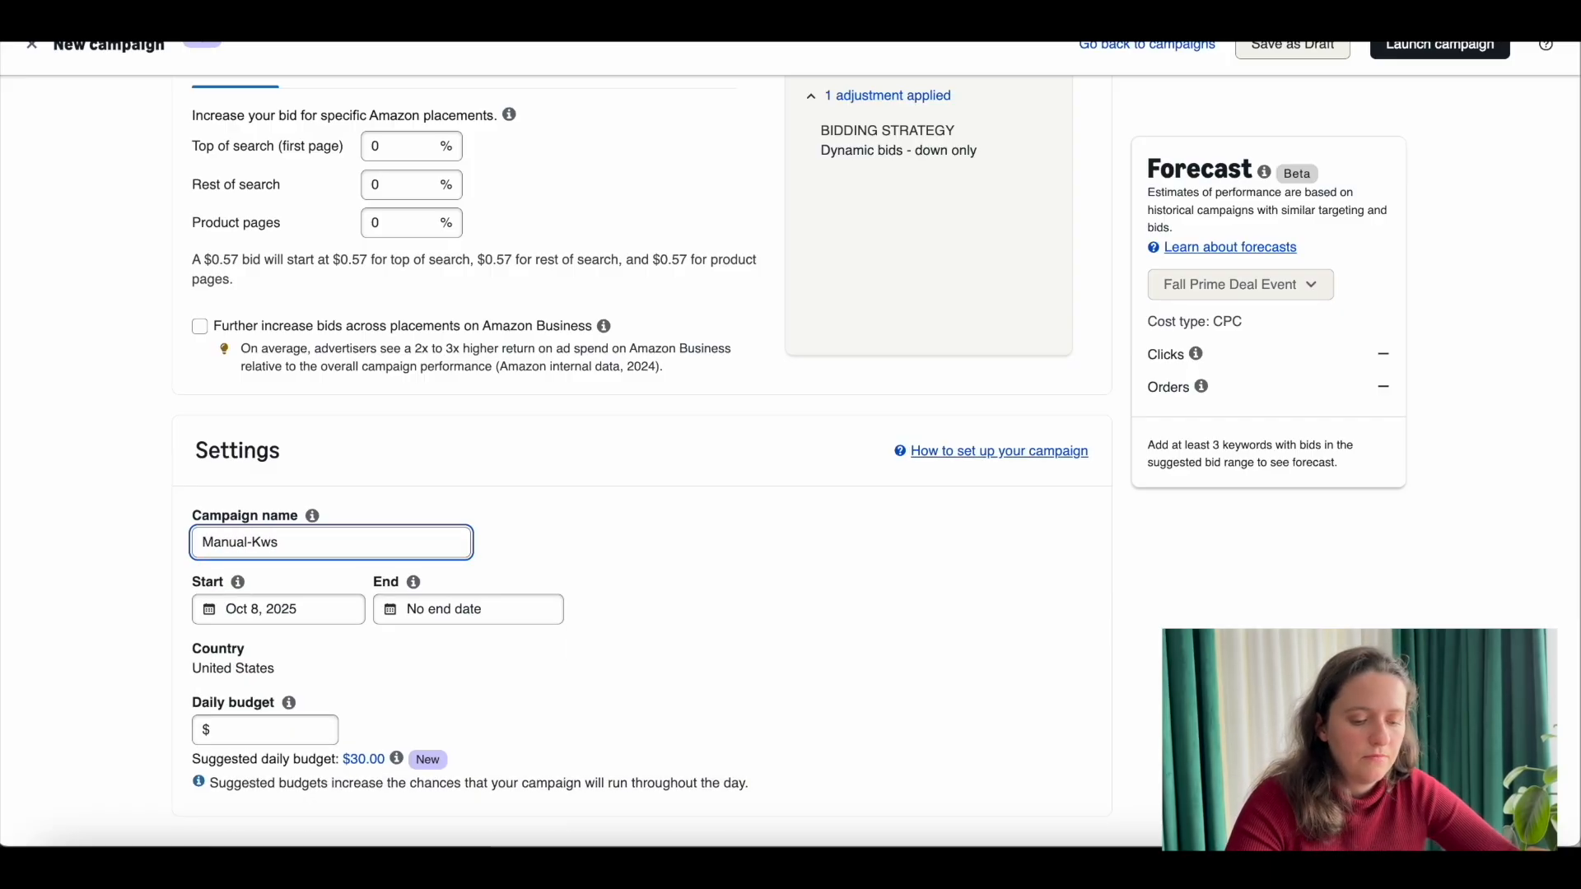
pyautogui.write('-WE')
# Step: Extend the campaign name with the match type and keyword, making it "Manual-Kws-Exact-CatBackpack"
pyautogui.press('BackSpace')
pyautogui.write('E')
pyautogui.press('BackSpace')
pyautogui.press('BackSpace')
pyautogui.write('Exacy')
pyautogui.press('BackSpace')
pyautogui.write('t-CatBackpack')
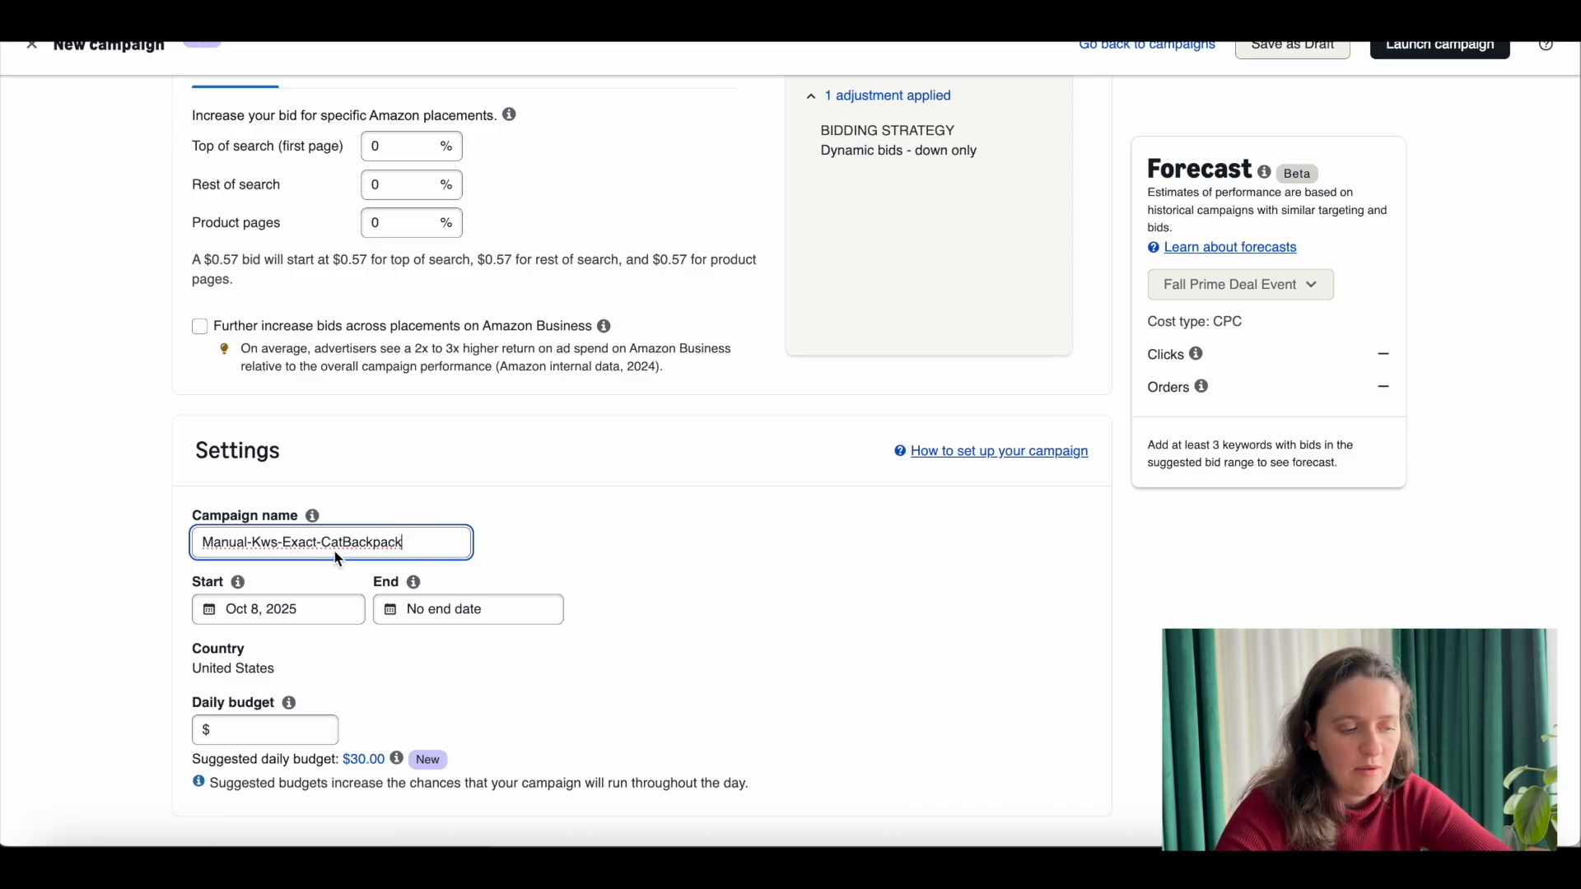
# Step: Set the campaign's daily budget to $20.00
pyautogui.scroll(-1, 333, 551)
pyautogui.click(302, 630)
pyautogui.write('20.00')
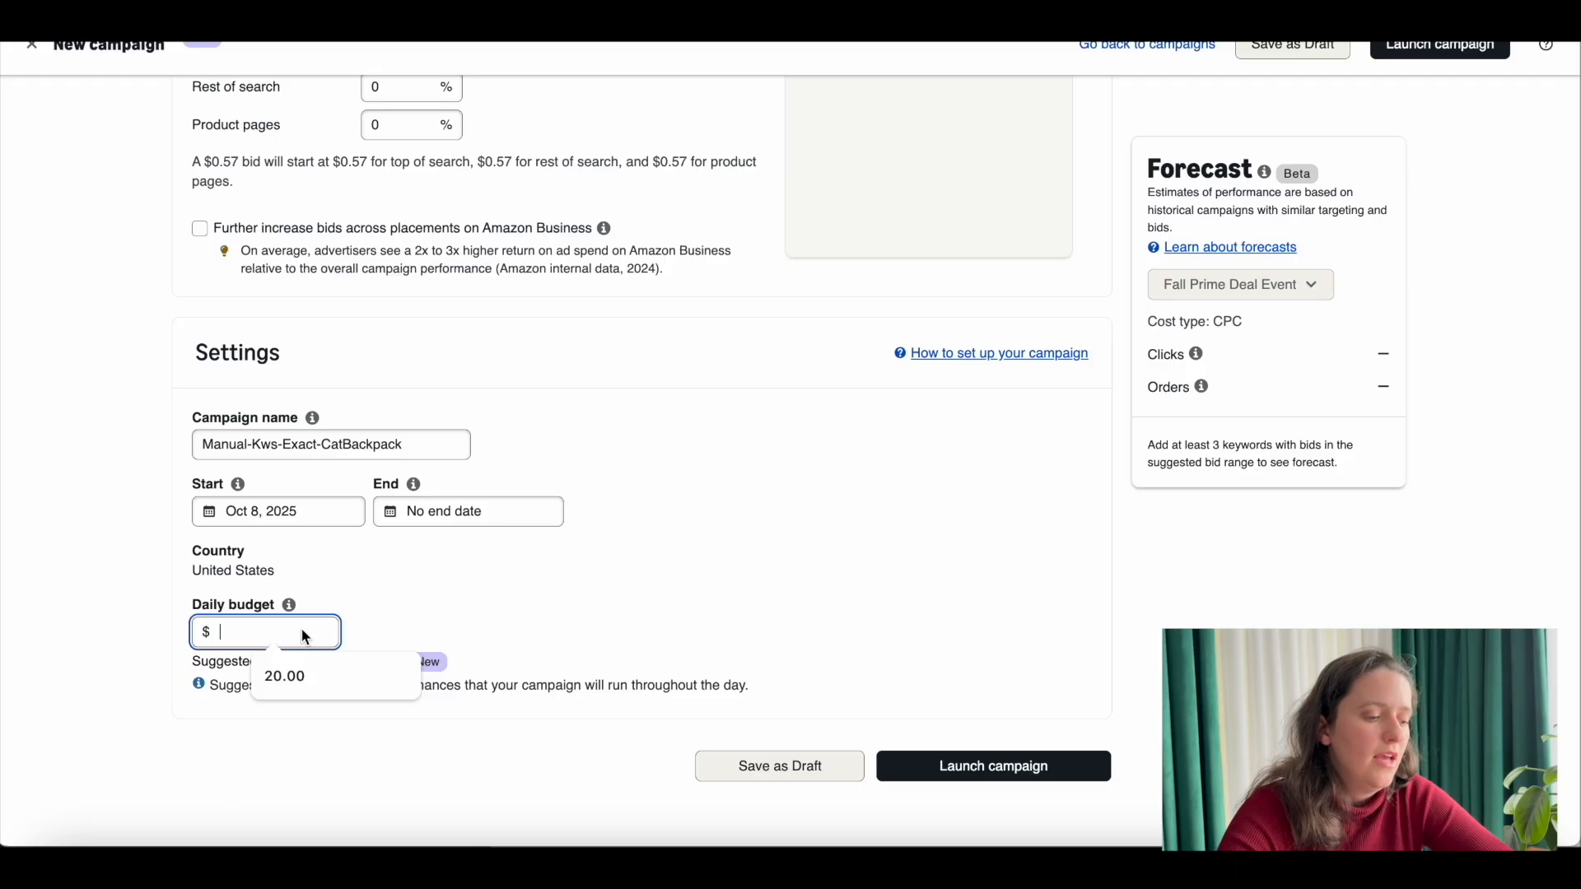
pyautogui.click(655, 531)
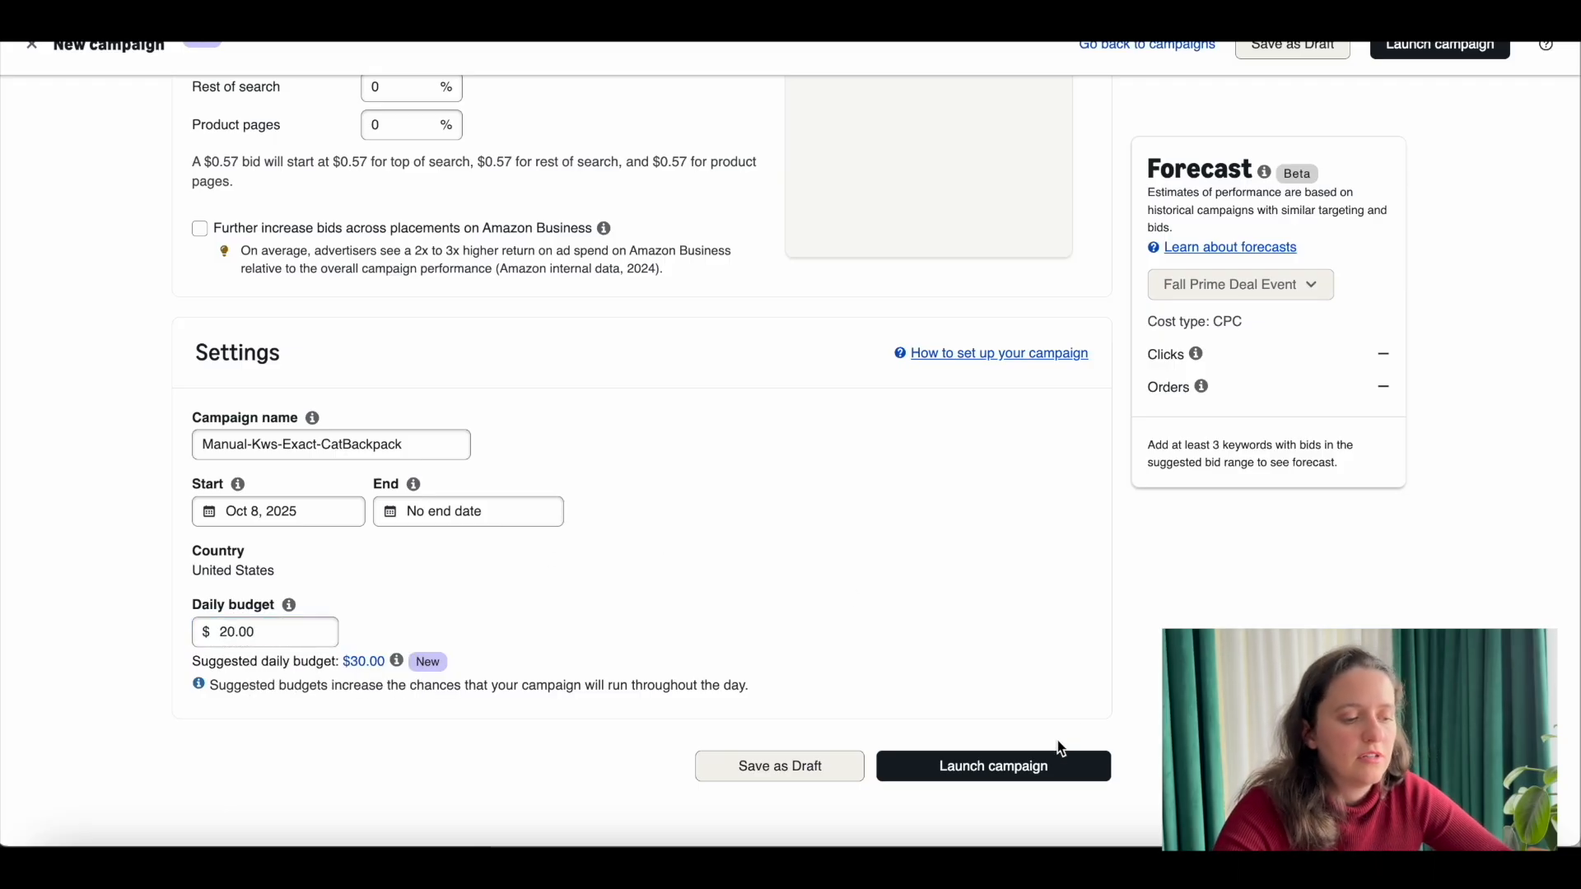
# Step: Start creating another Sponsored Products campaign that promotes product listings on Amazon and beyond
pyautogui.scroll(-1, 1052, 772)
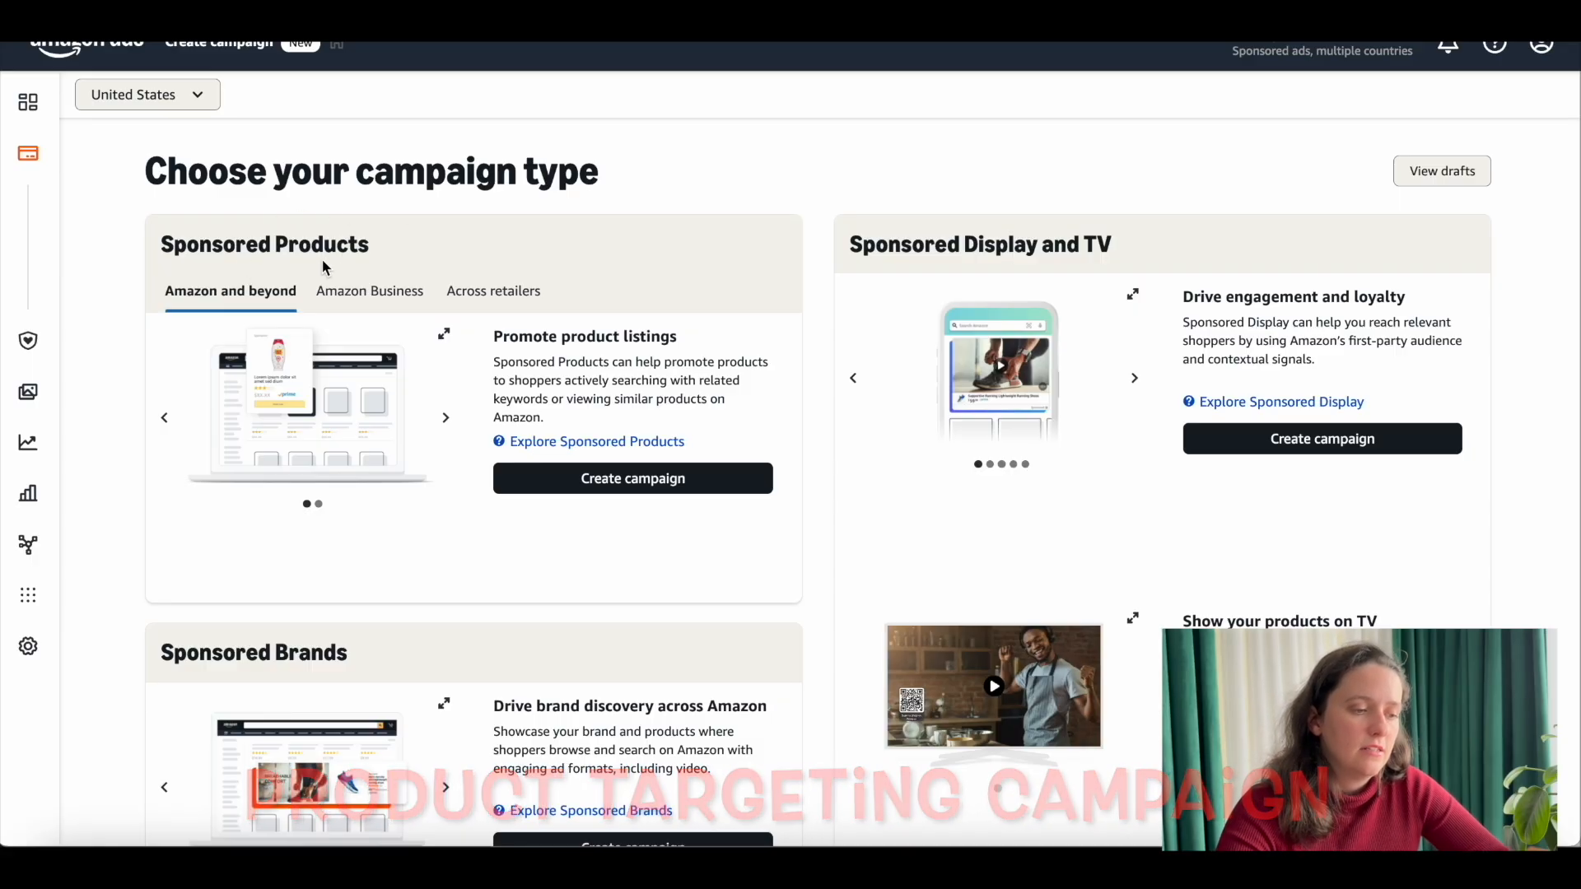
pyautogui.click(656, 492)
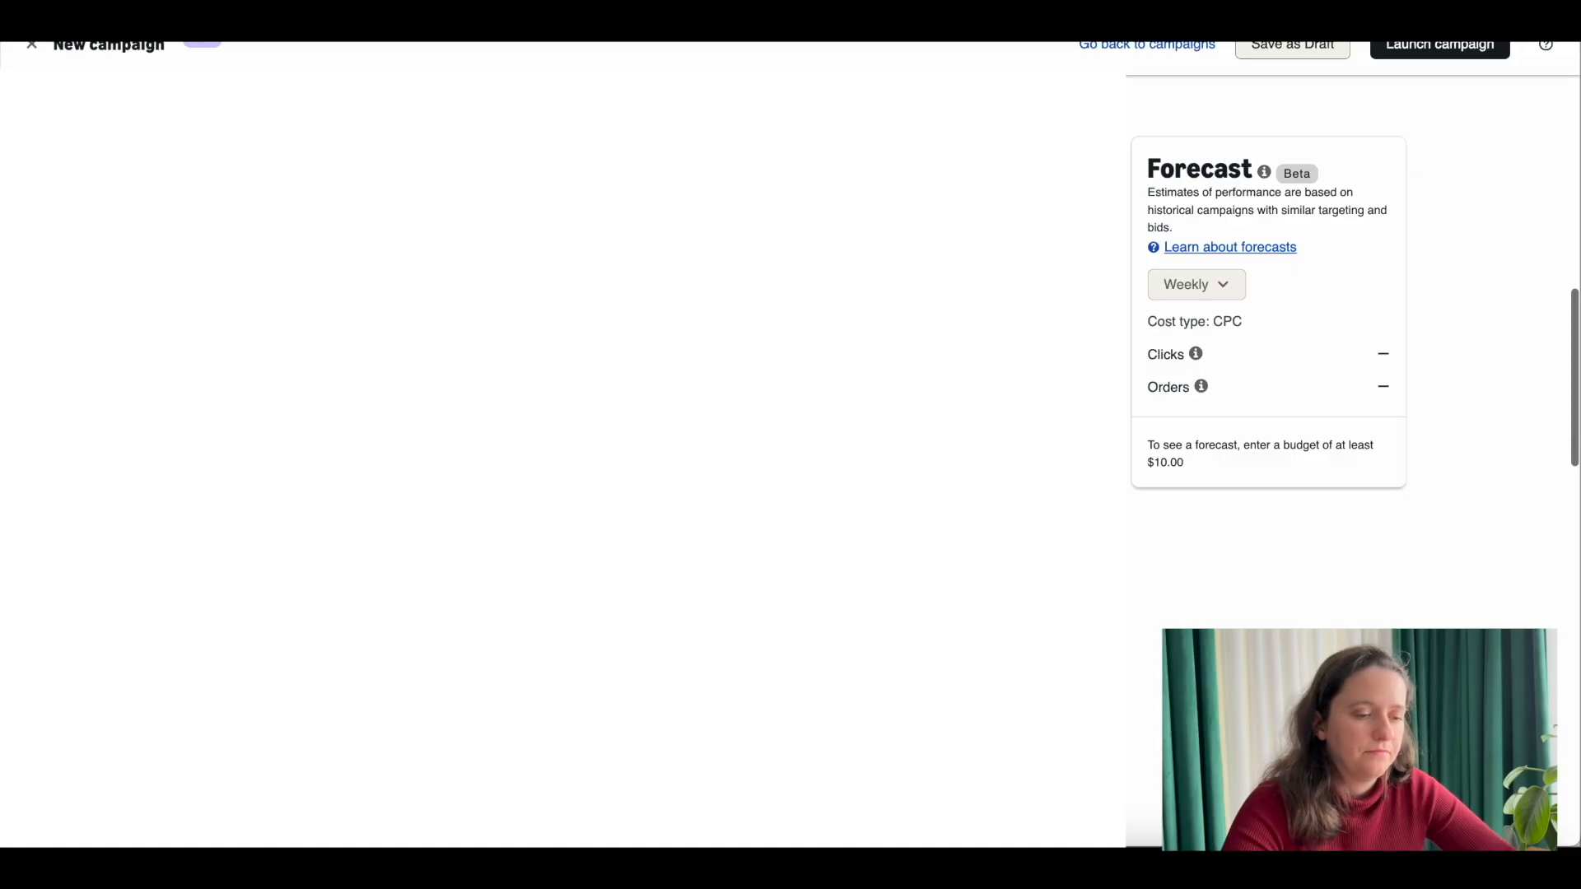
# Step: Set the manual campaign to product targeting by individual products entered as a list of ASINs
pyautogui.scroll(-2, 516, 344)
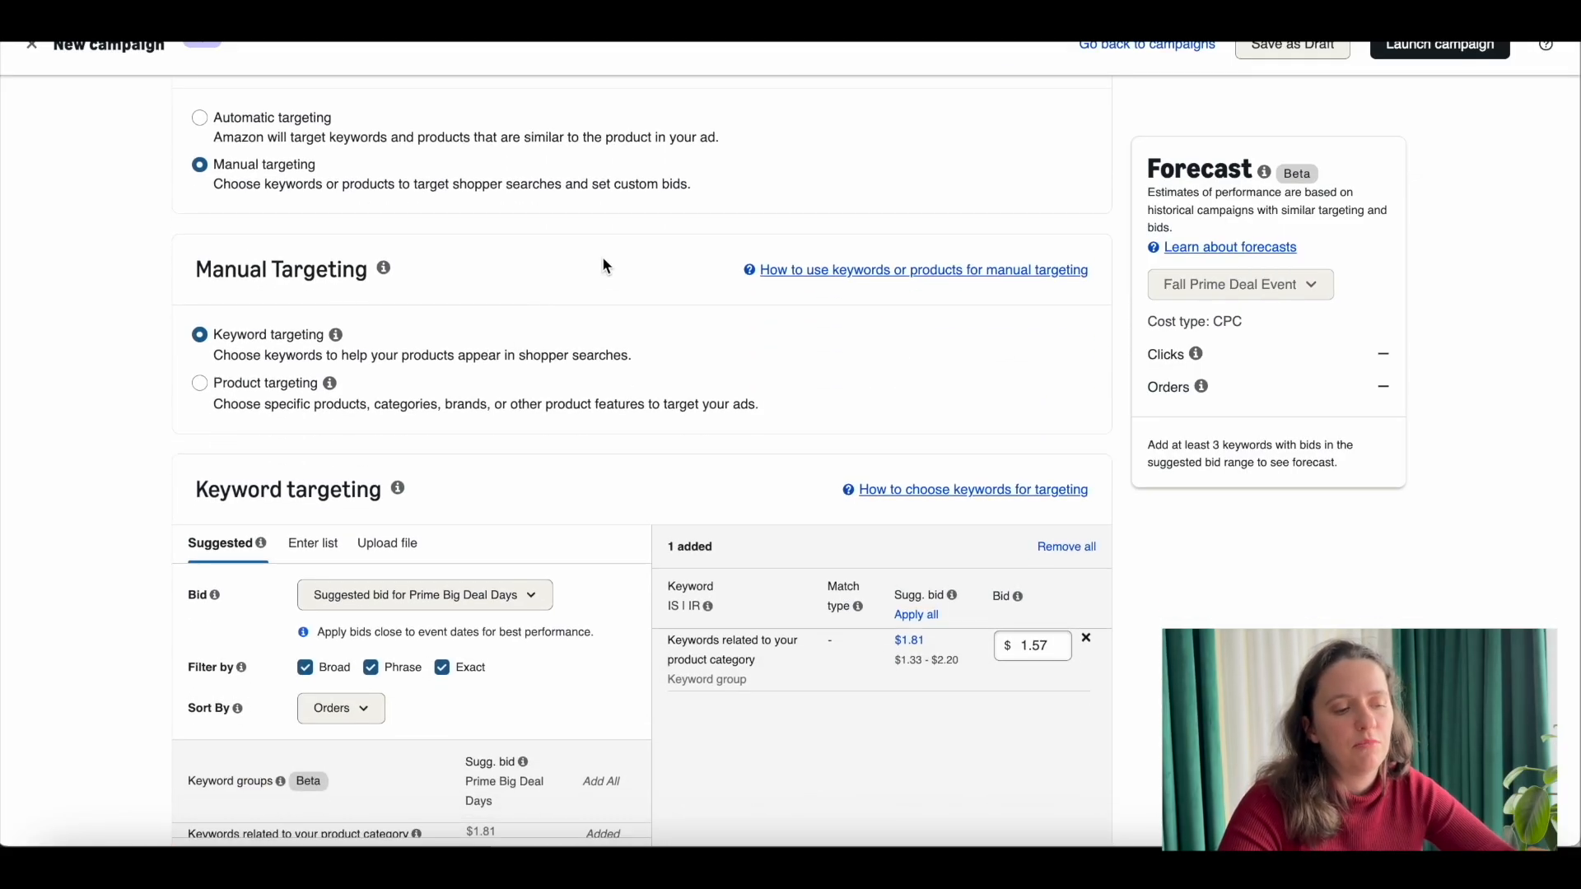
pyautogui.scroll(-1, 560, 288)
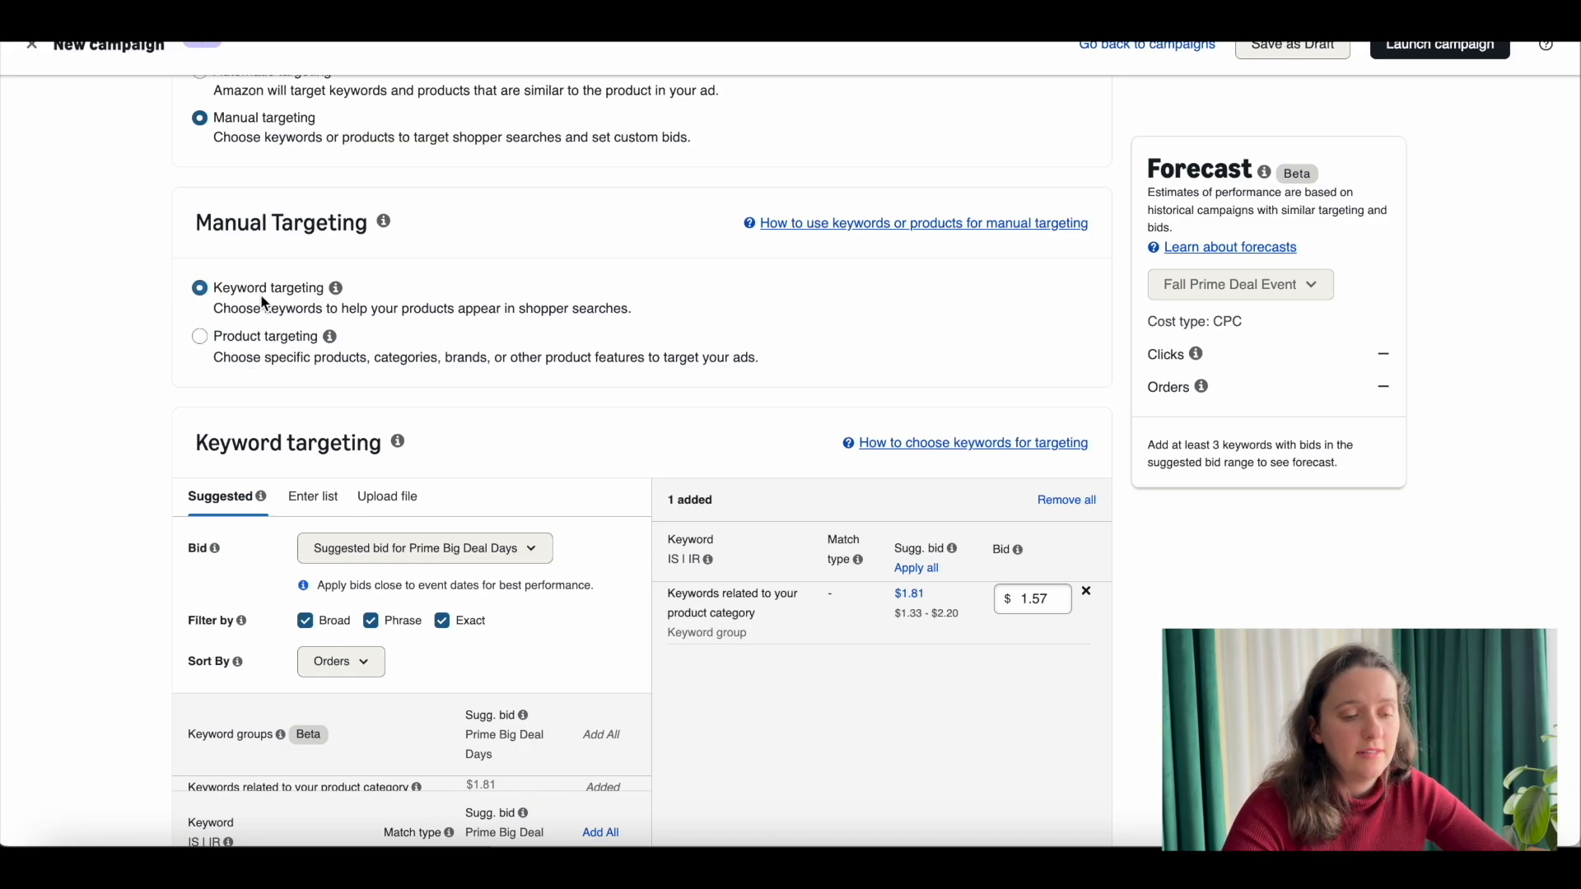
pyautogui.click(282, 354)
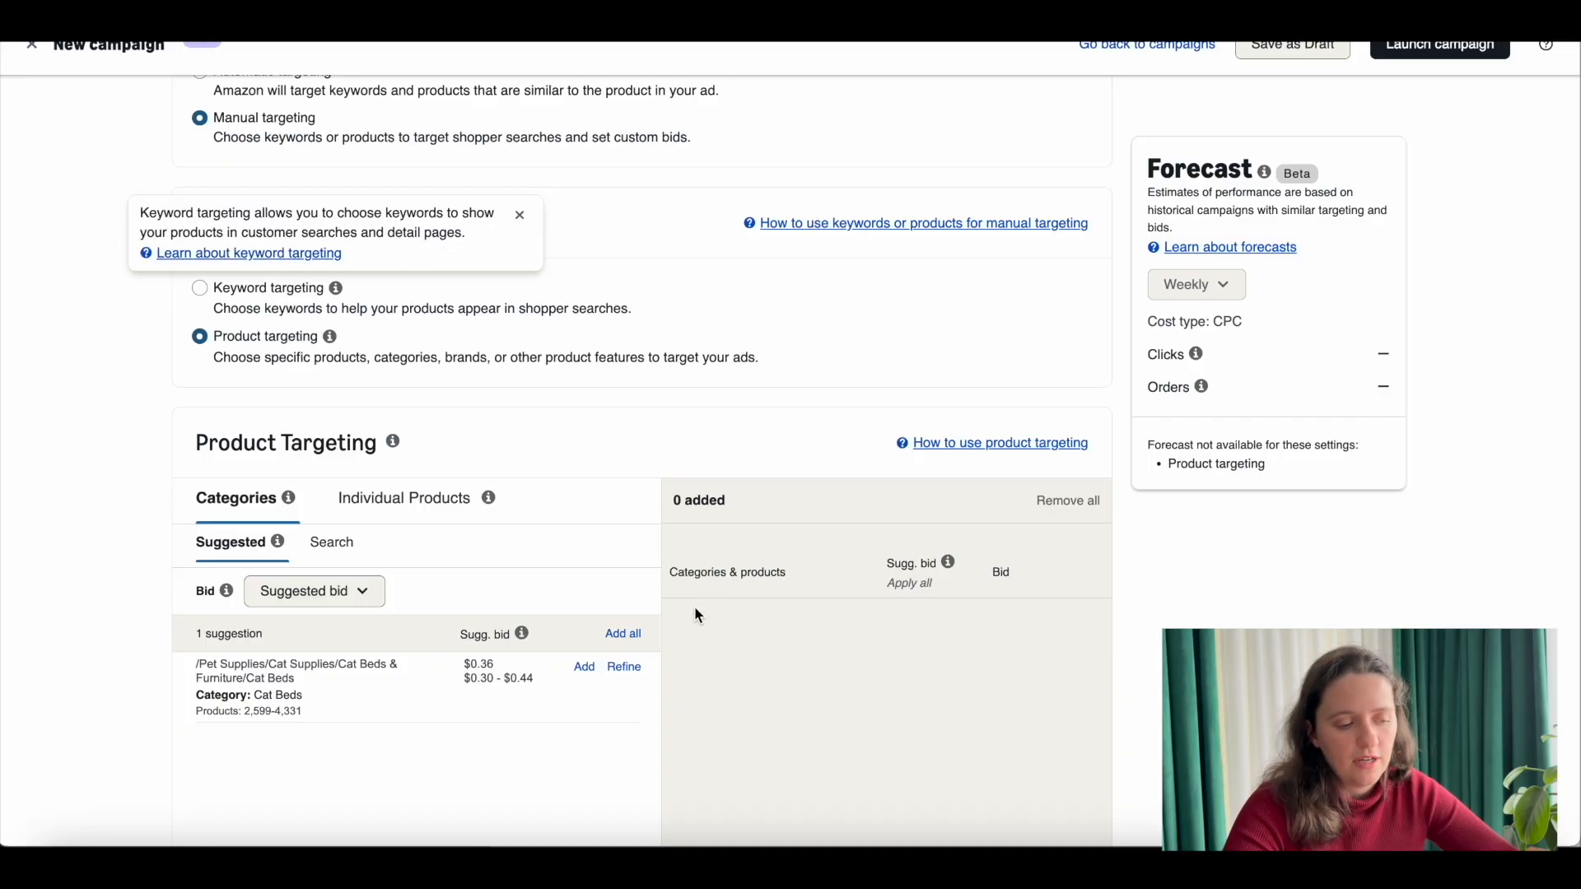
pyautogui.scroll(-2, 408, 321)
pyautogui.click(408, 321)
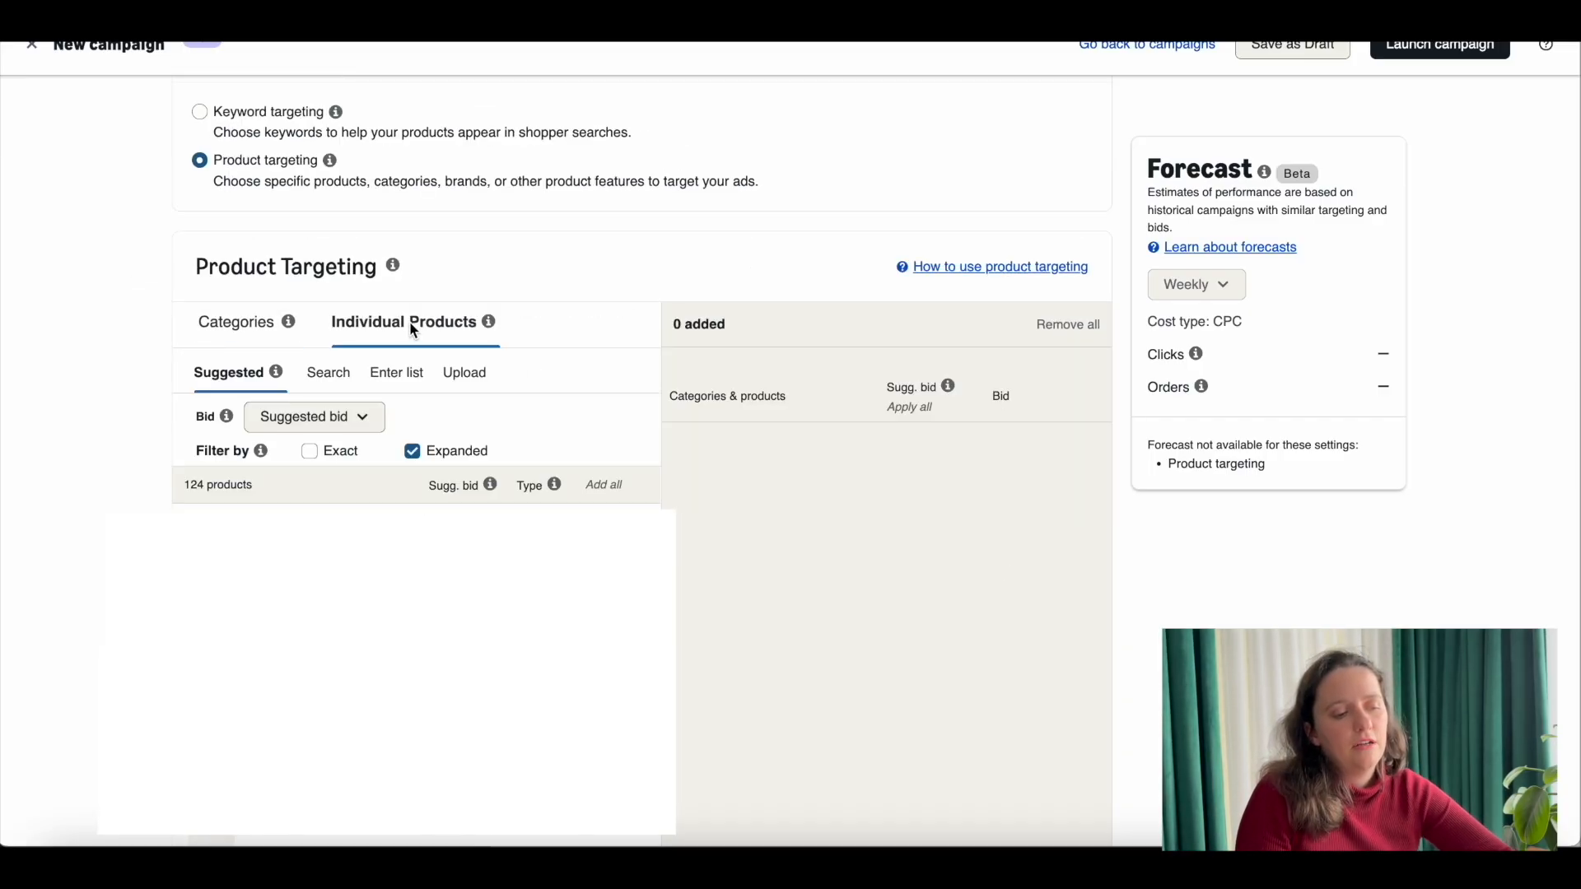
pyautogui.click(396, 372)
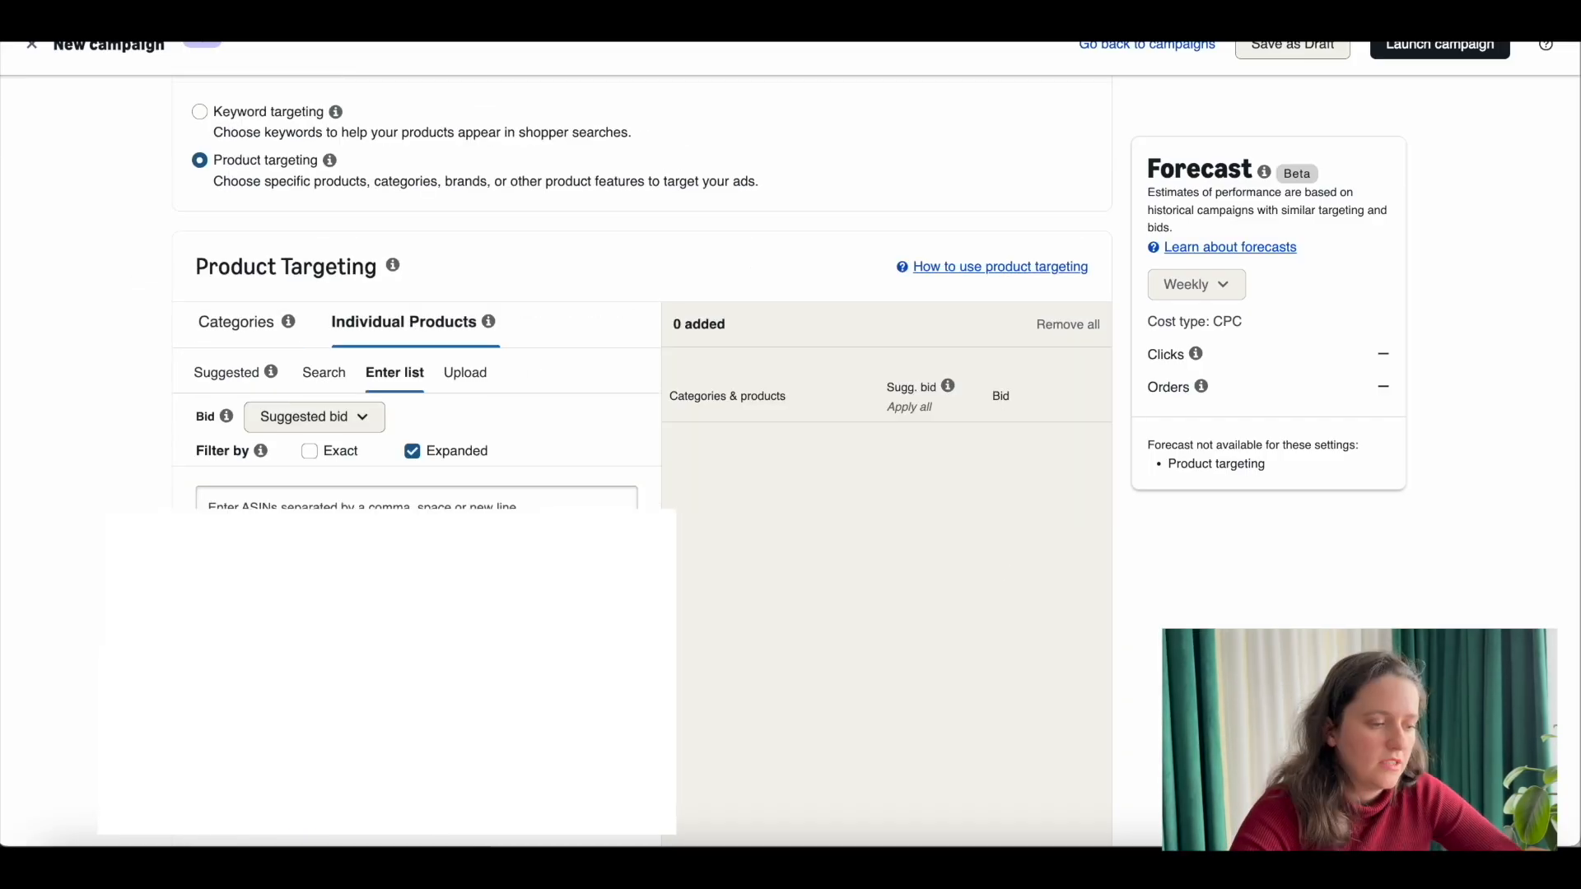
# Step: Limit the product targeting list to Exact matches and exclude Expanded ones
pyautogui.click(419, 508)
pyautogui.click(309, 452)
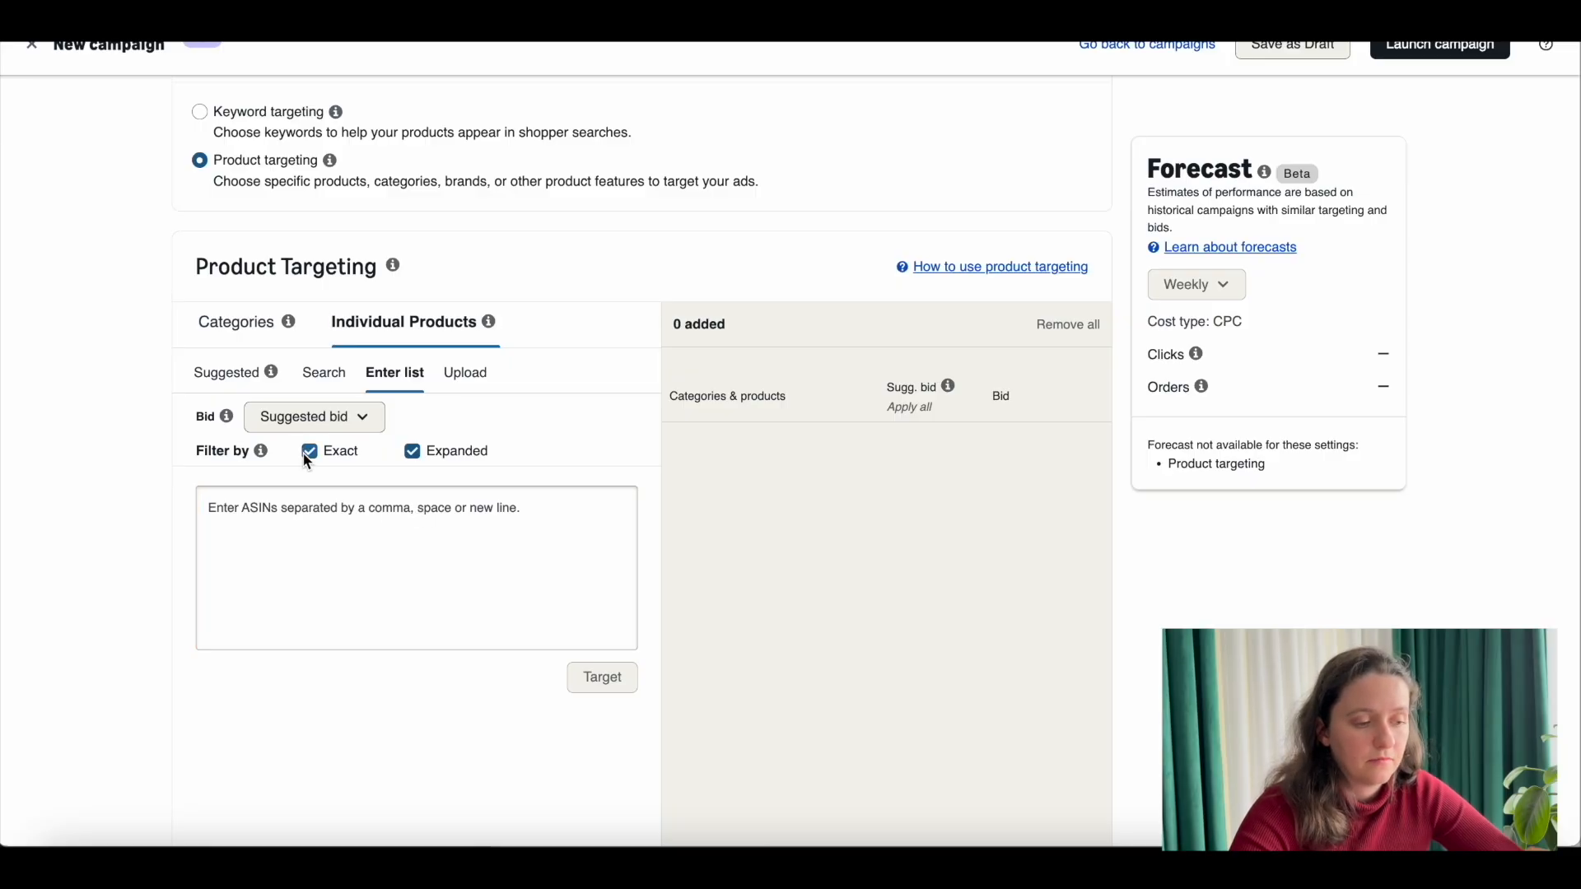
pyautogui.click(415, 450)
pyautogui.click(340, 523)
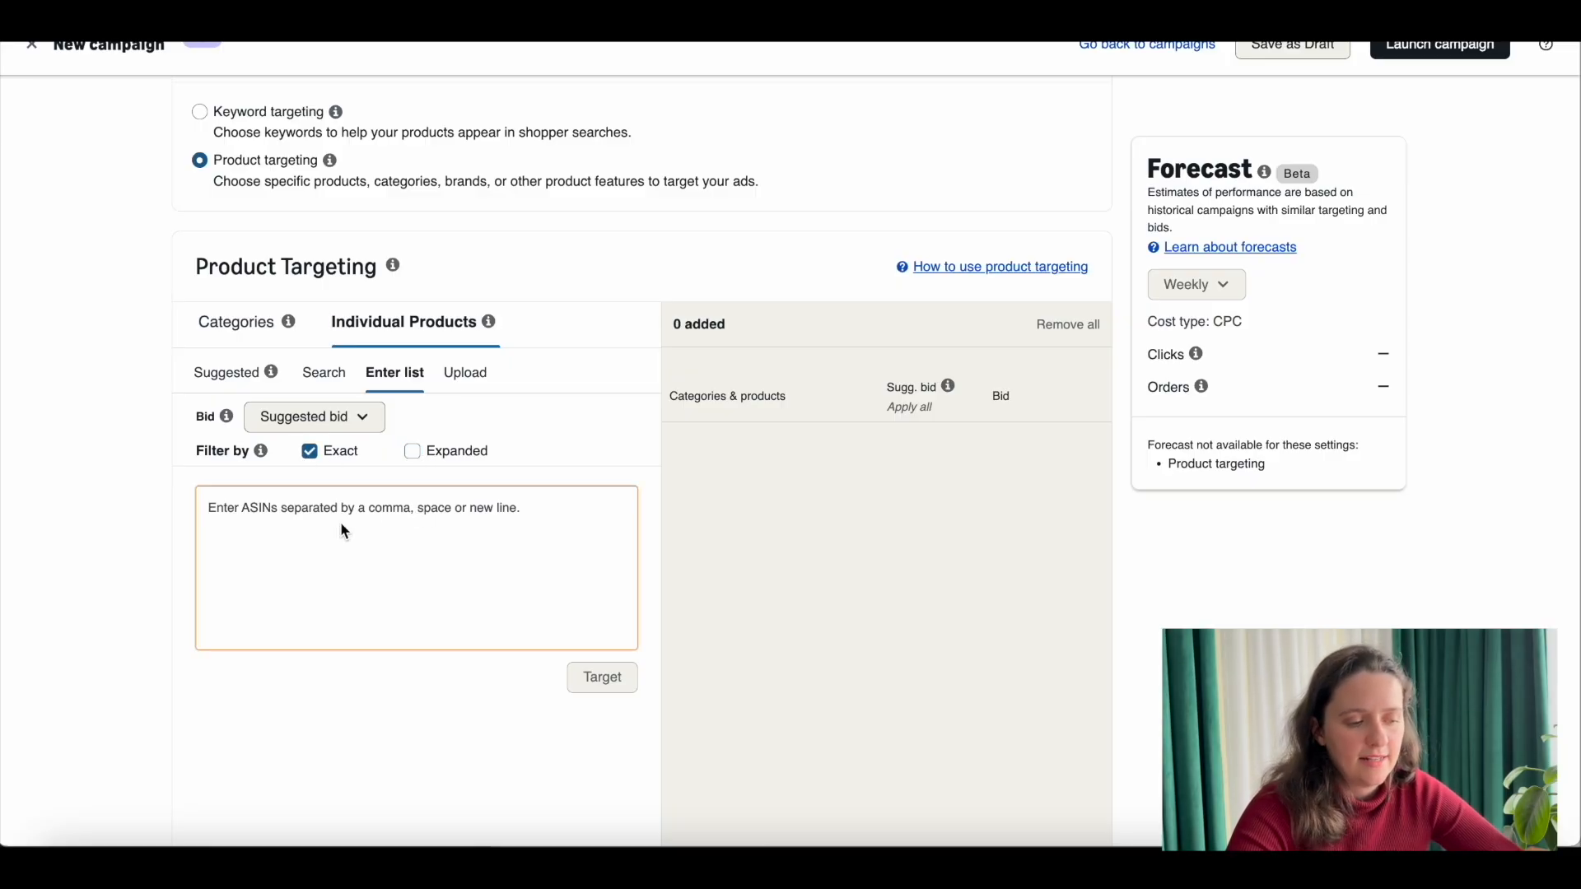
pyautogui.scroll(-1, 354, 527)
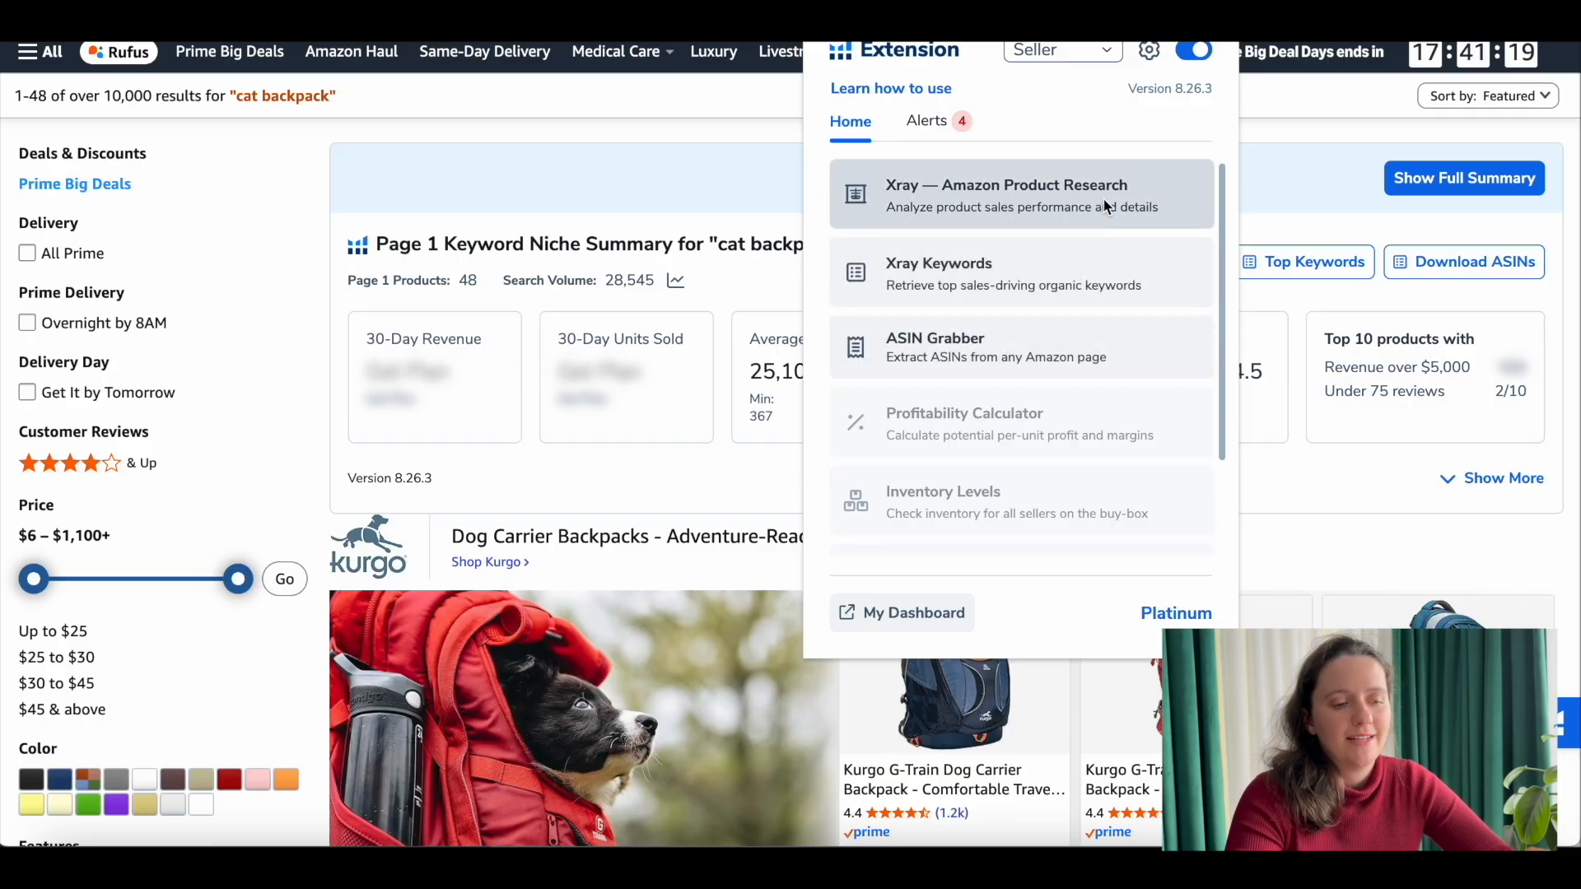
# Step: Run Xray product research on the "cat backpack" search results and compare the competitors' prices
pyautogui.click(1104, 201)
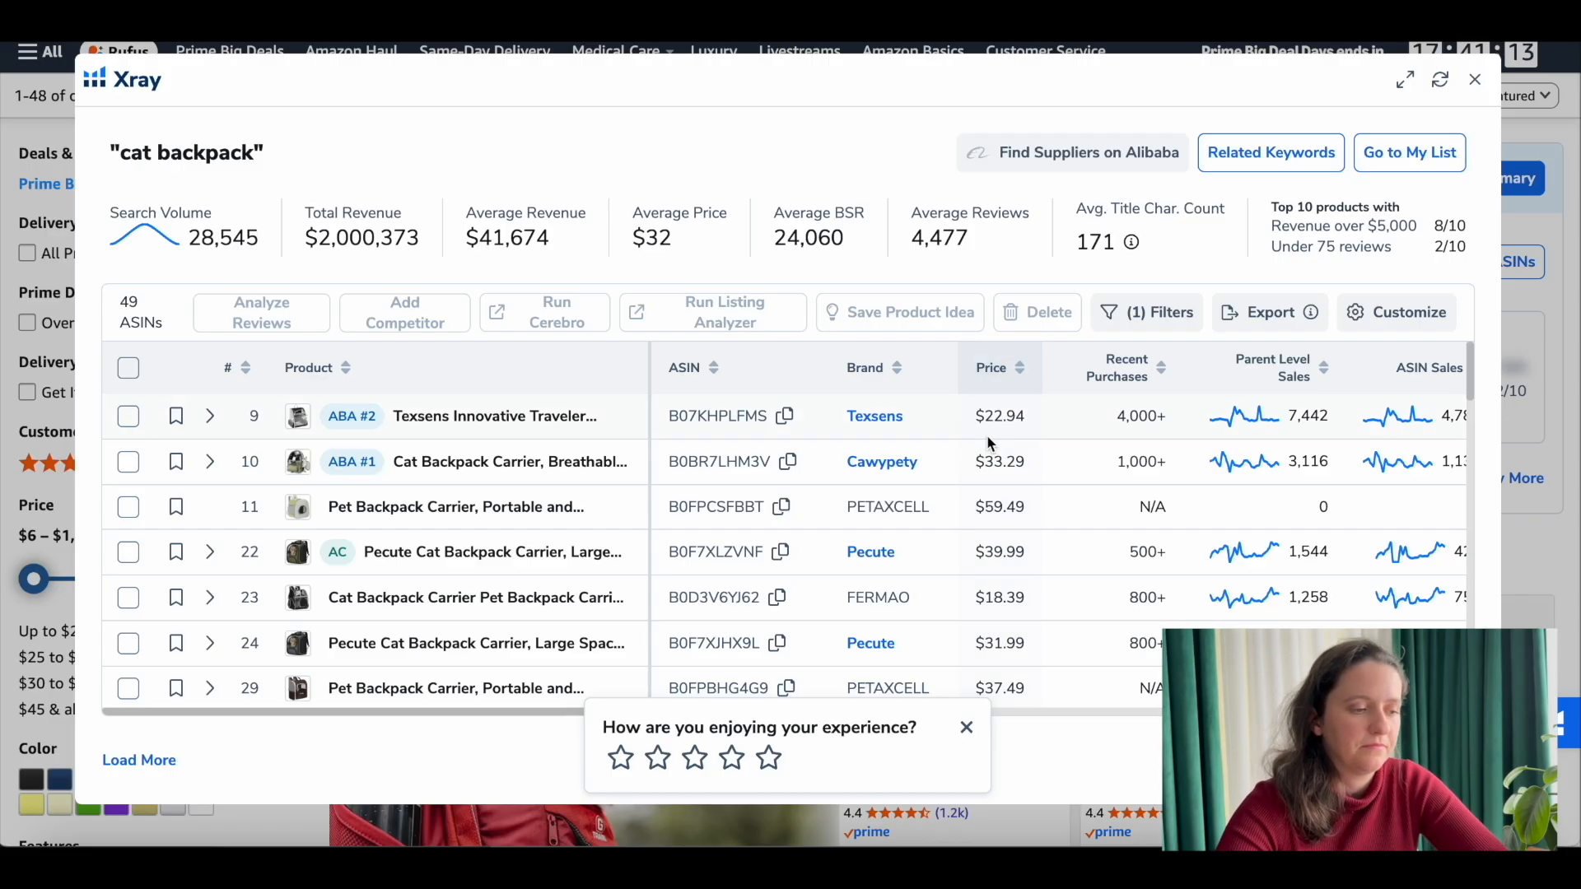
pyautogui.hscroll(3, 986, 435)
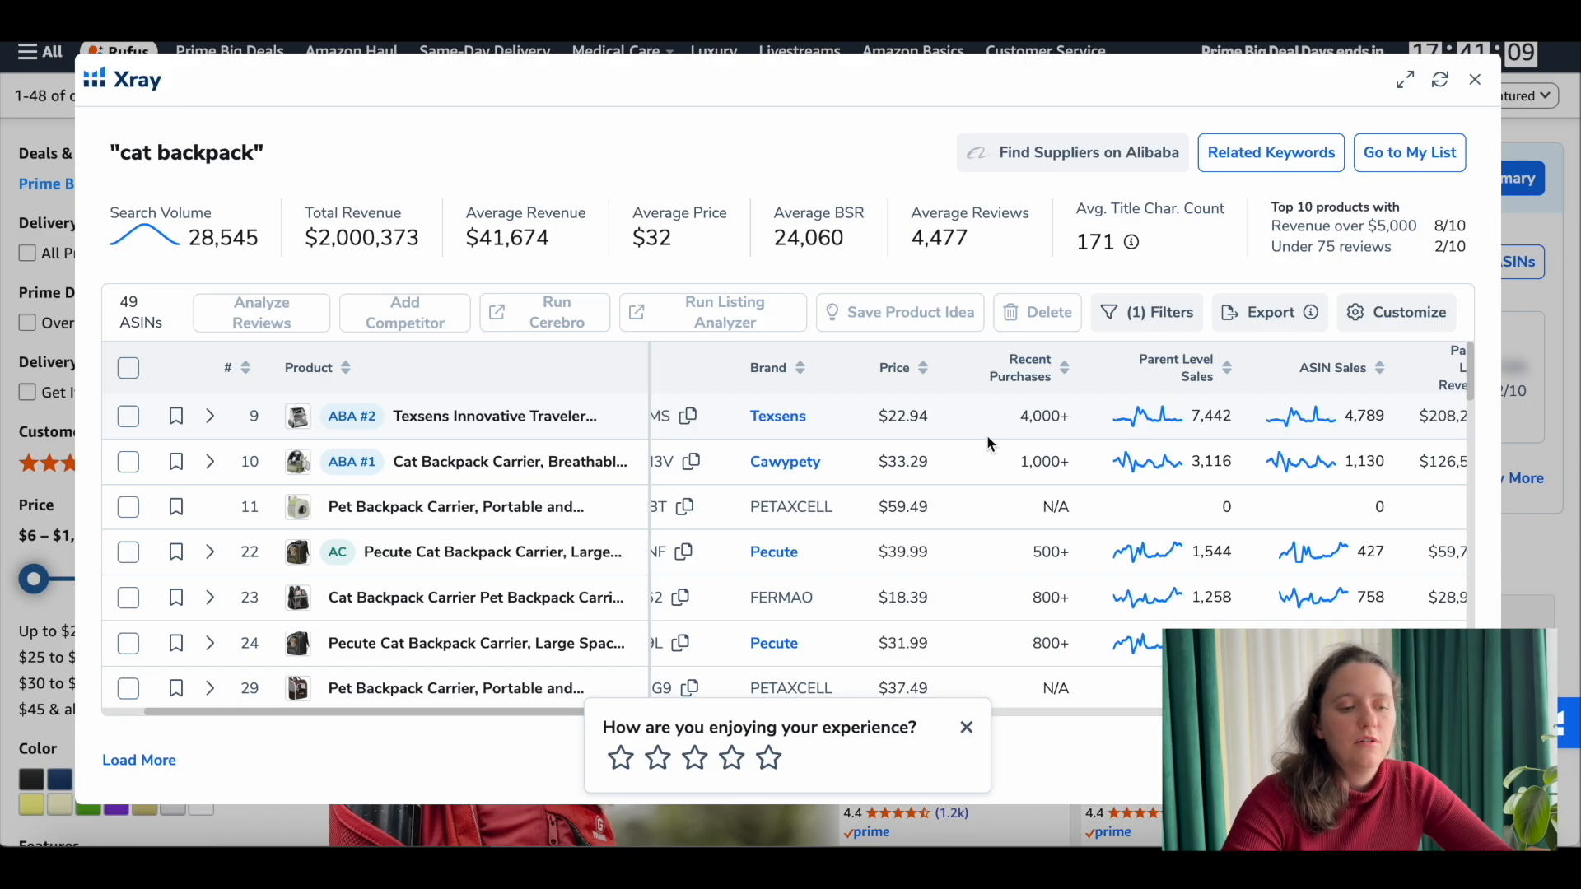
pyautogui.scroll(-1, 987, 443)
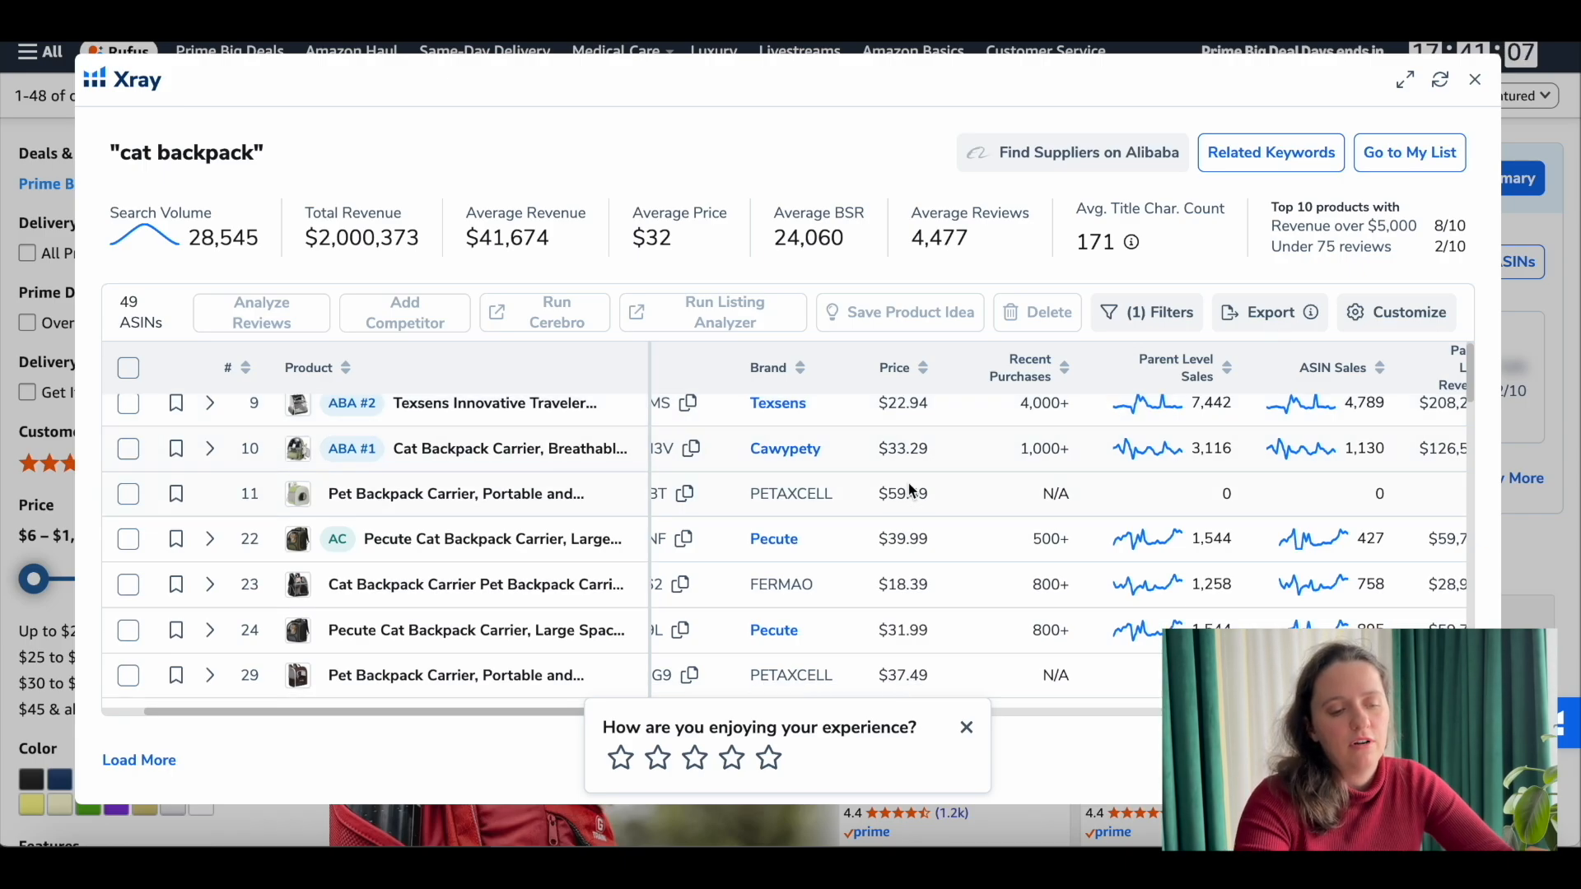
pyautogui.scroll(-1, 902, 500)
pyautogui.scroll(2, 927, 490)
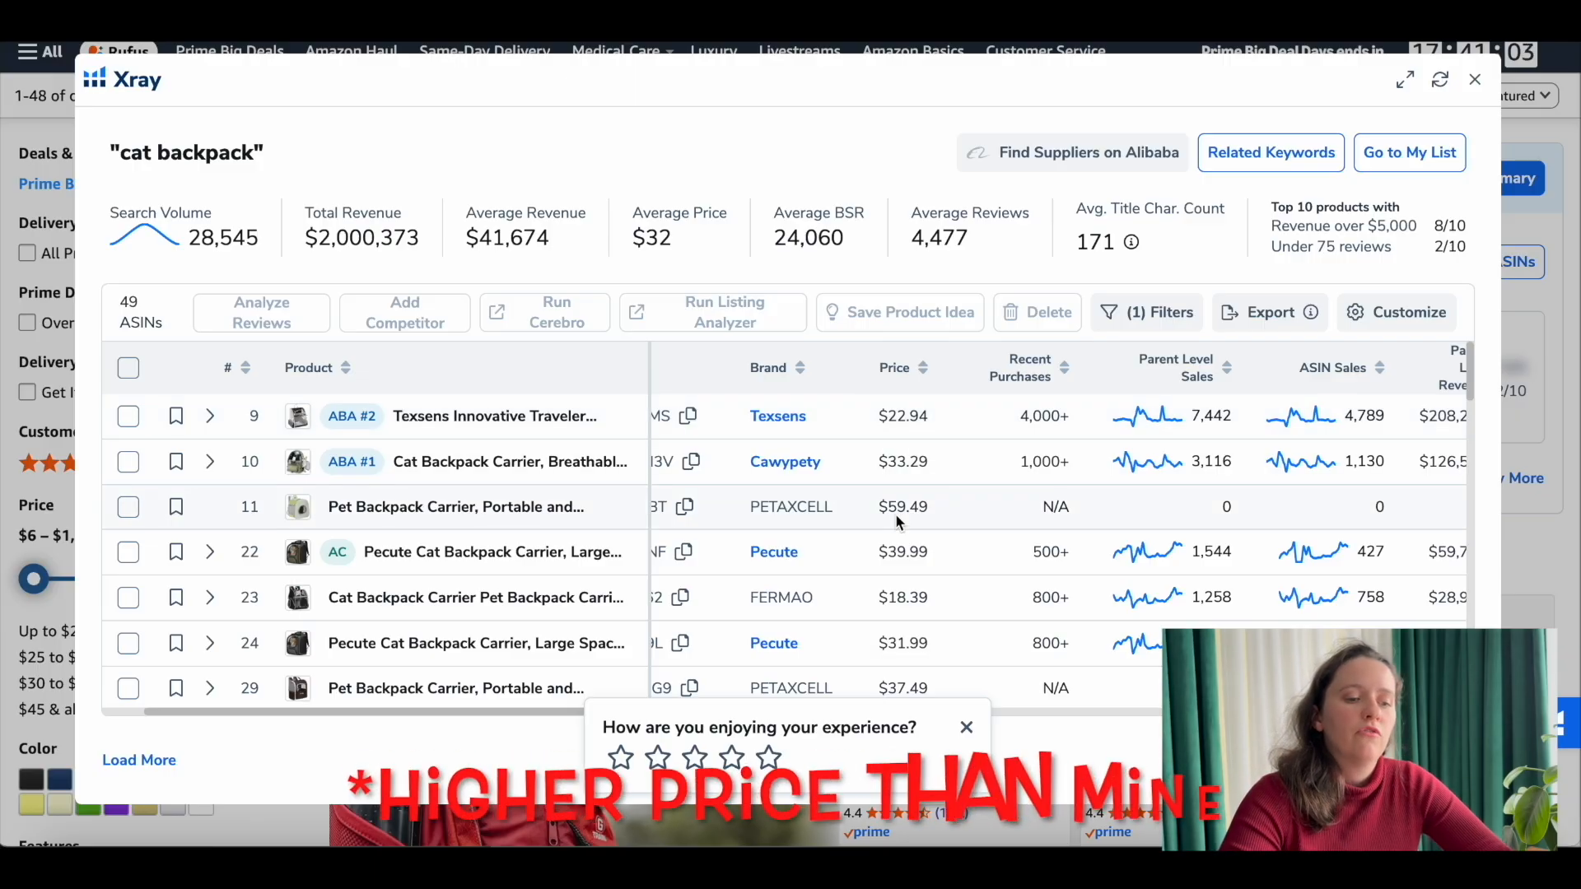
# Step: Examine the competitors' sales, revenue, reviews, ratings and ASINs in the Xray results, and close the report
pyautogui.hscroll(6, 896, 512)
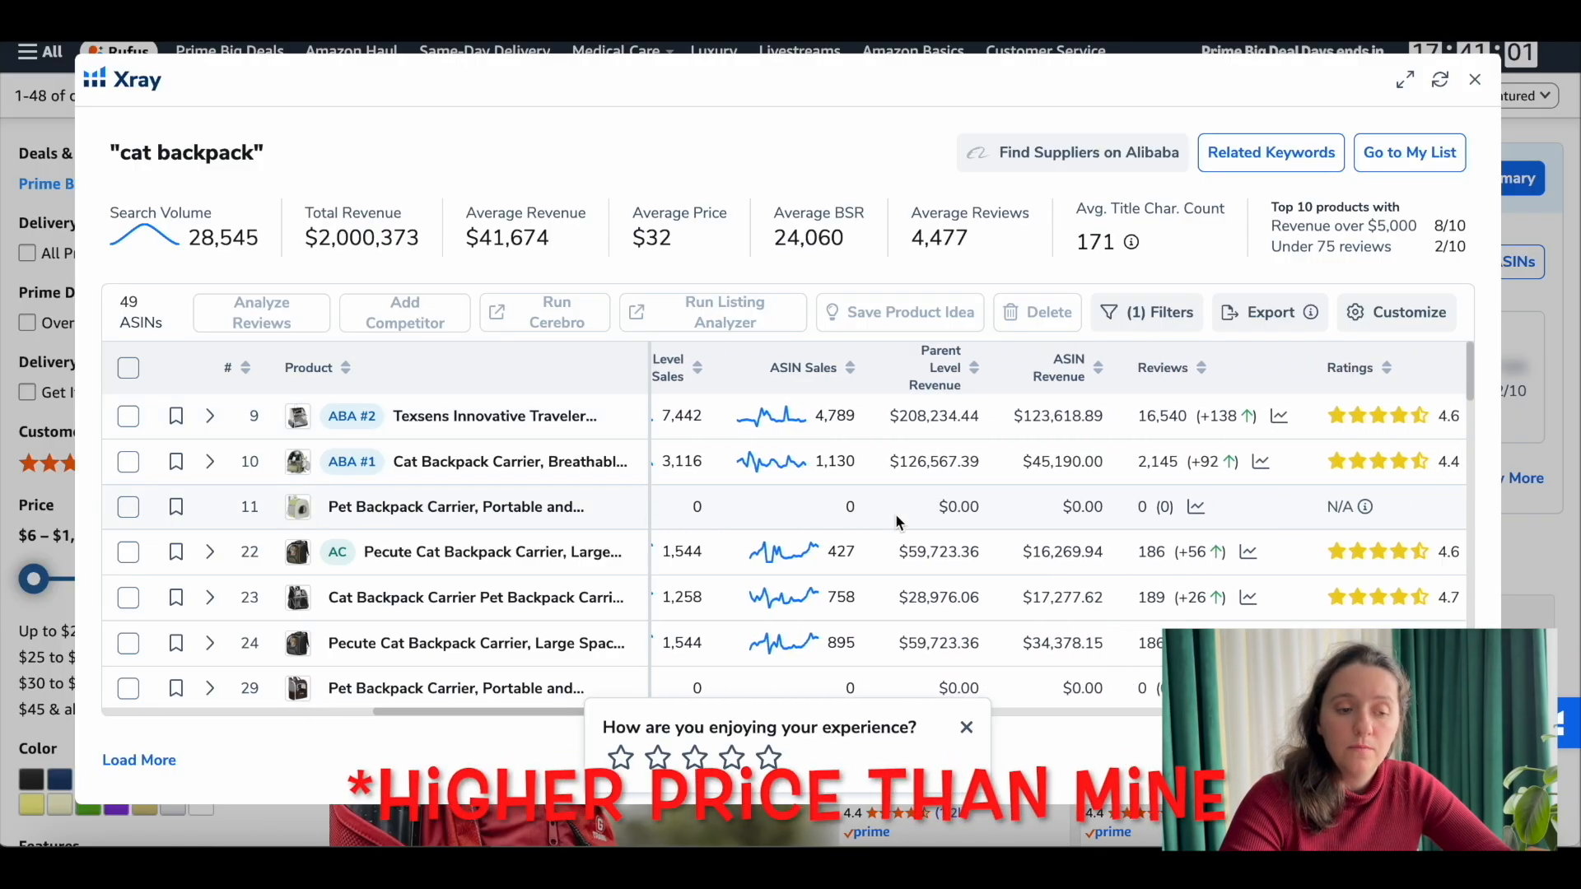
pyautogui.hscroll(3, 1172, 411)
pyautogui.scroll(-1, 1265, 479)
pyautogui.scroll(-1, 1264, 479)
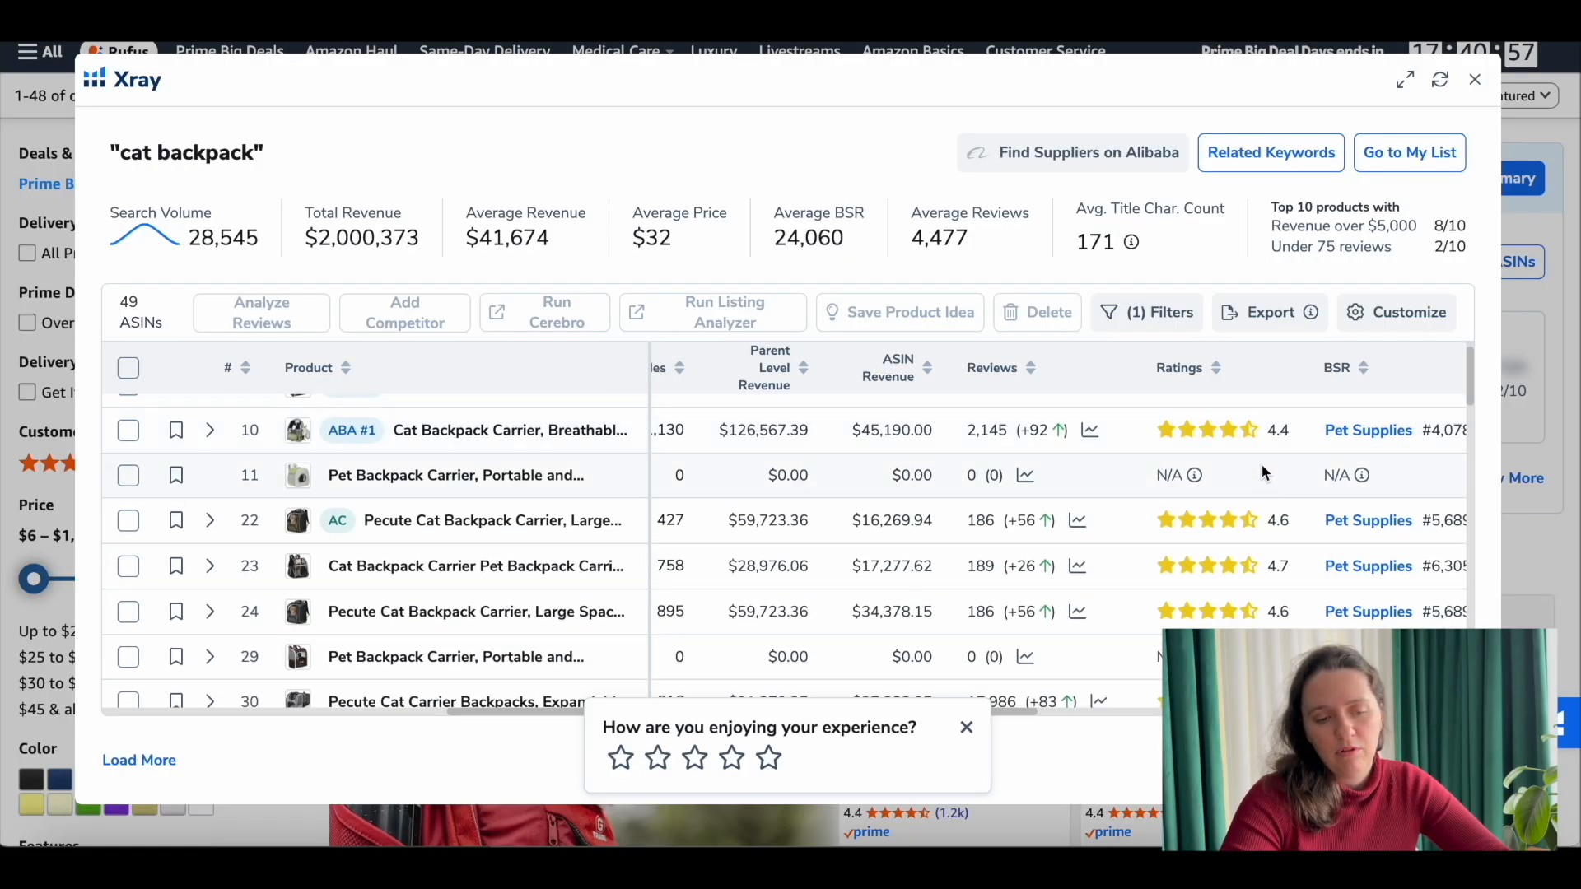
pyautogui.scroll(-5, 1257, 440)
pyautogui.scroll(-1, 1258, 436)
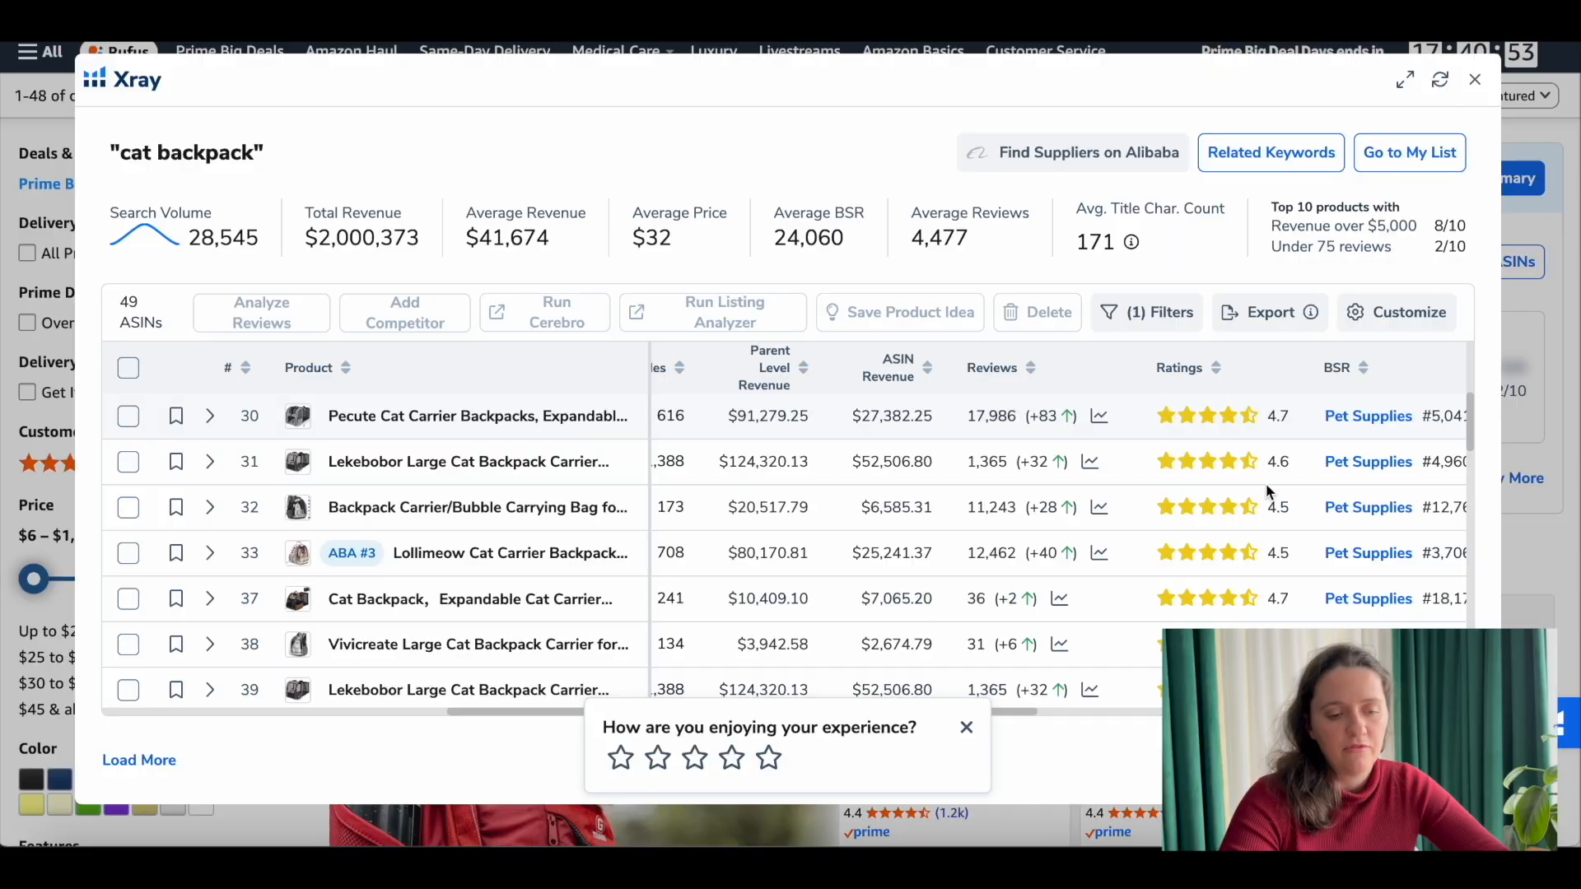
pyautogui.scroll(-2, 1268, 521)
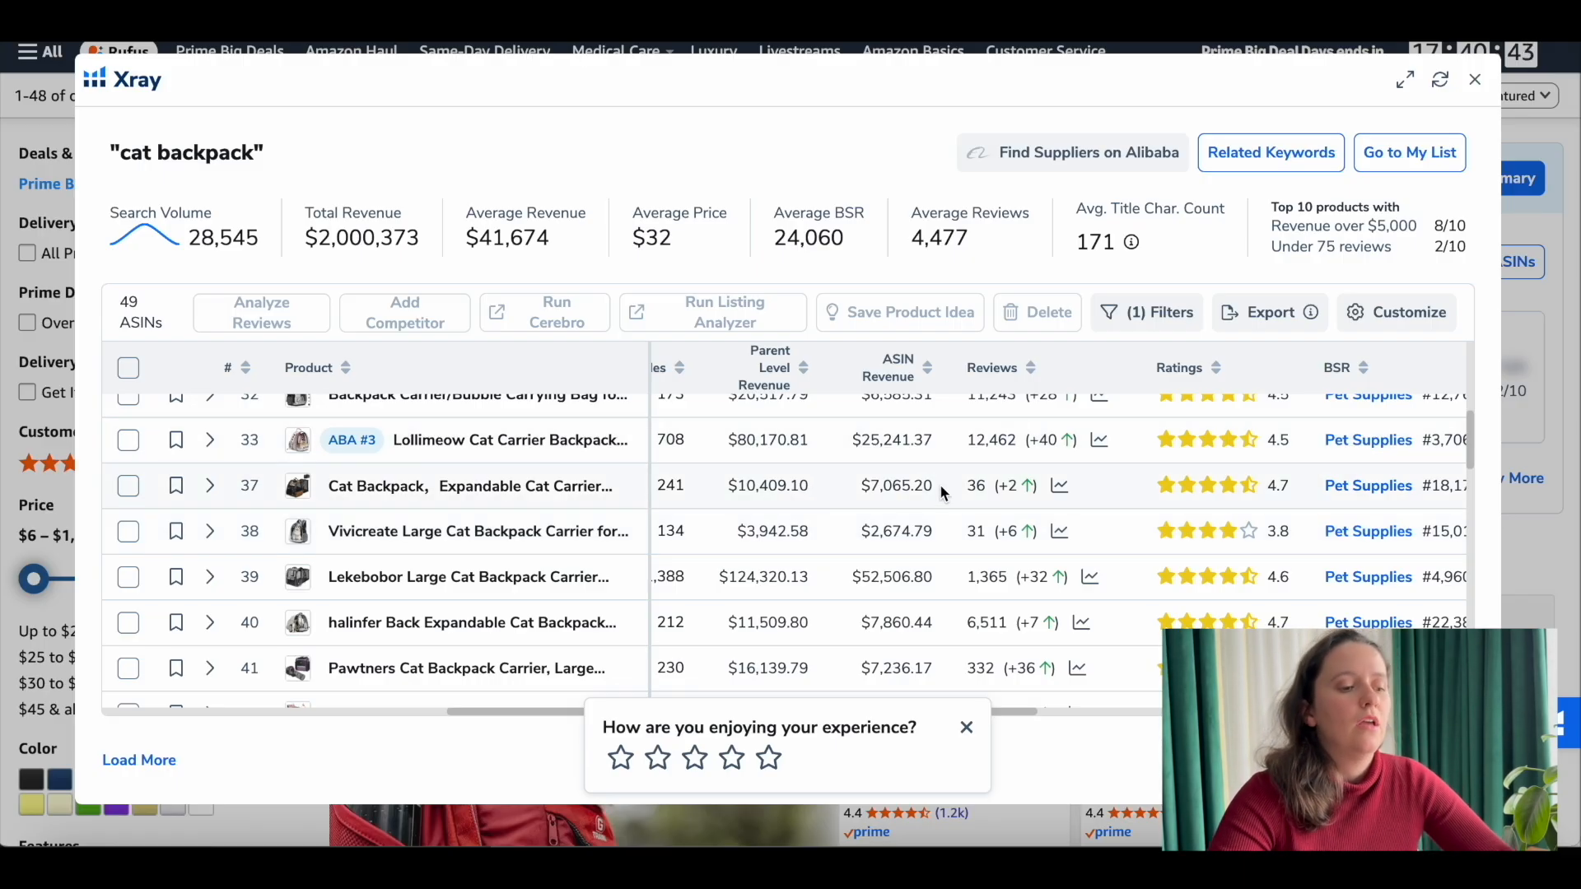
pyautogui.hscroll(-1, 955, 494)
pyautogui.hscroll(-10, 955, 488)
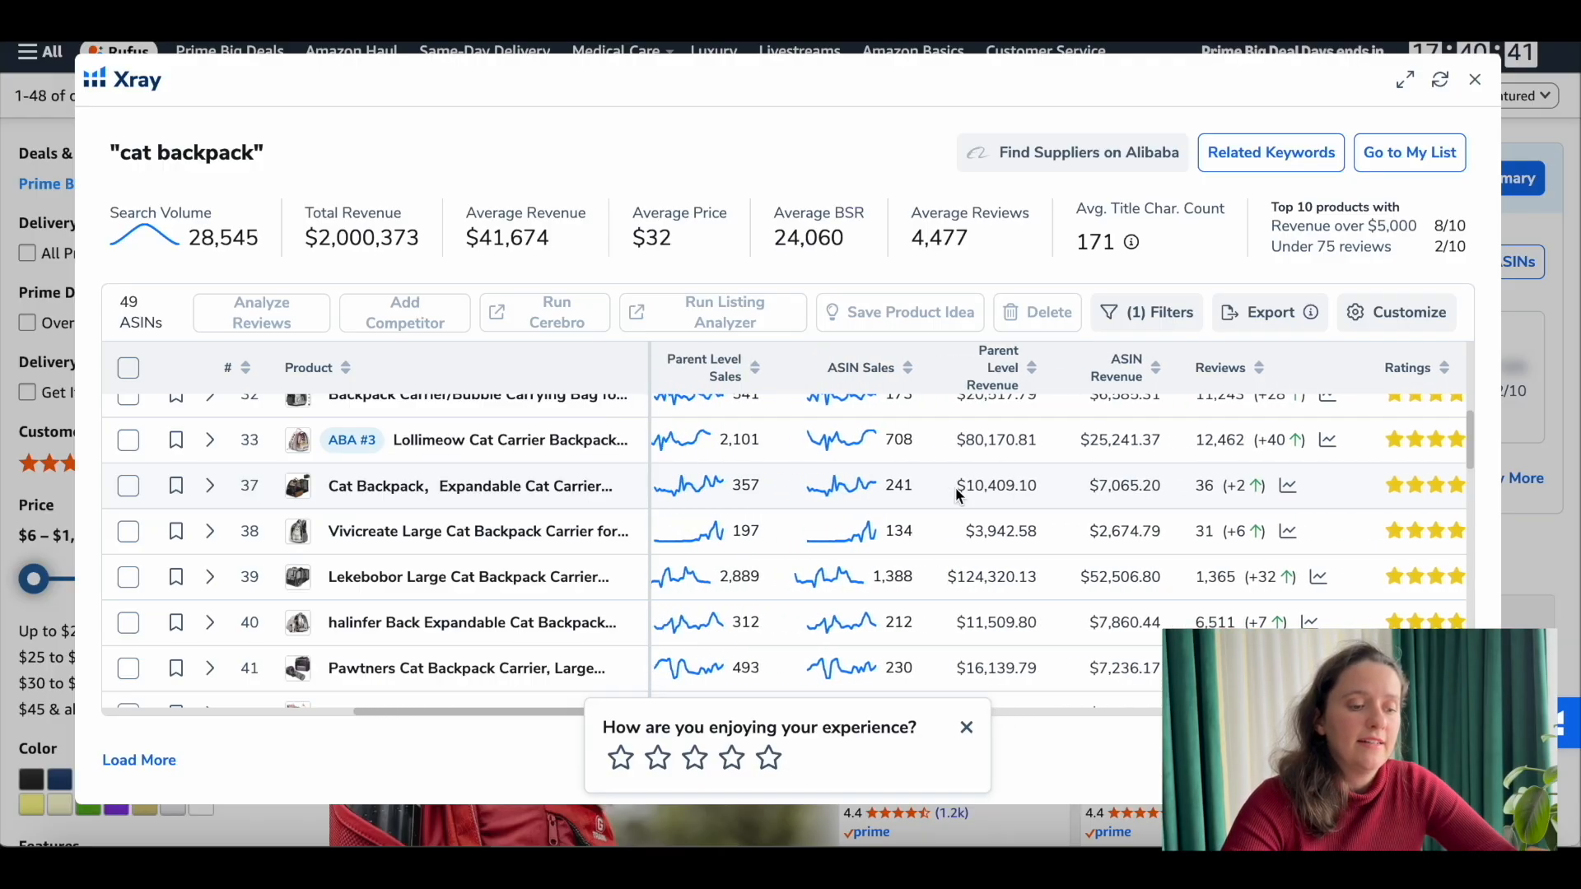
pyautogui.hscroll(-1, 955, 488)
pyautogui.hscroll(-1, 808, 481)
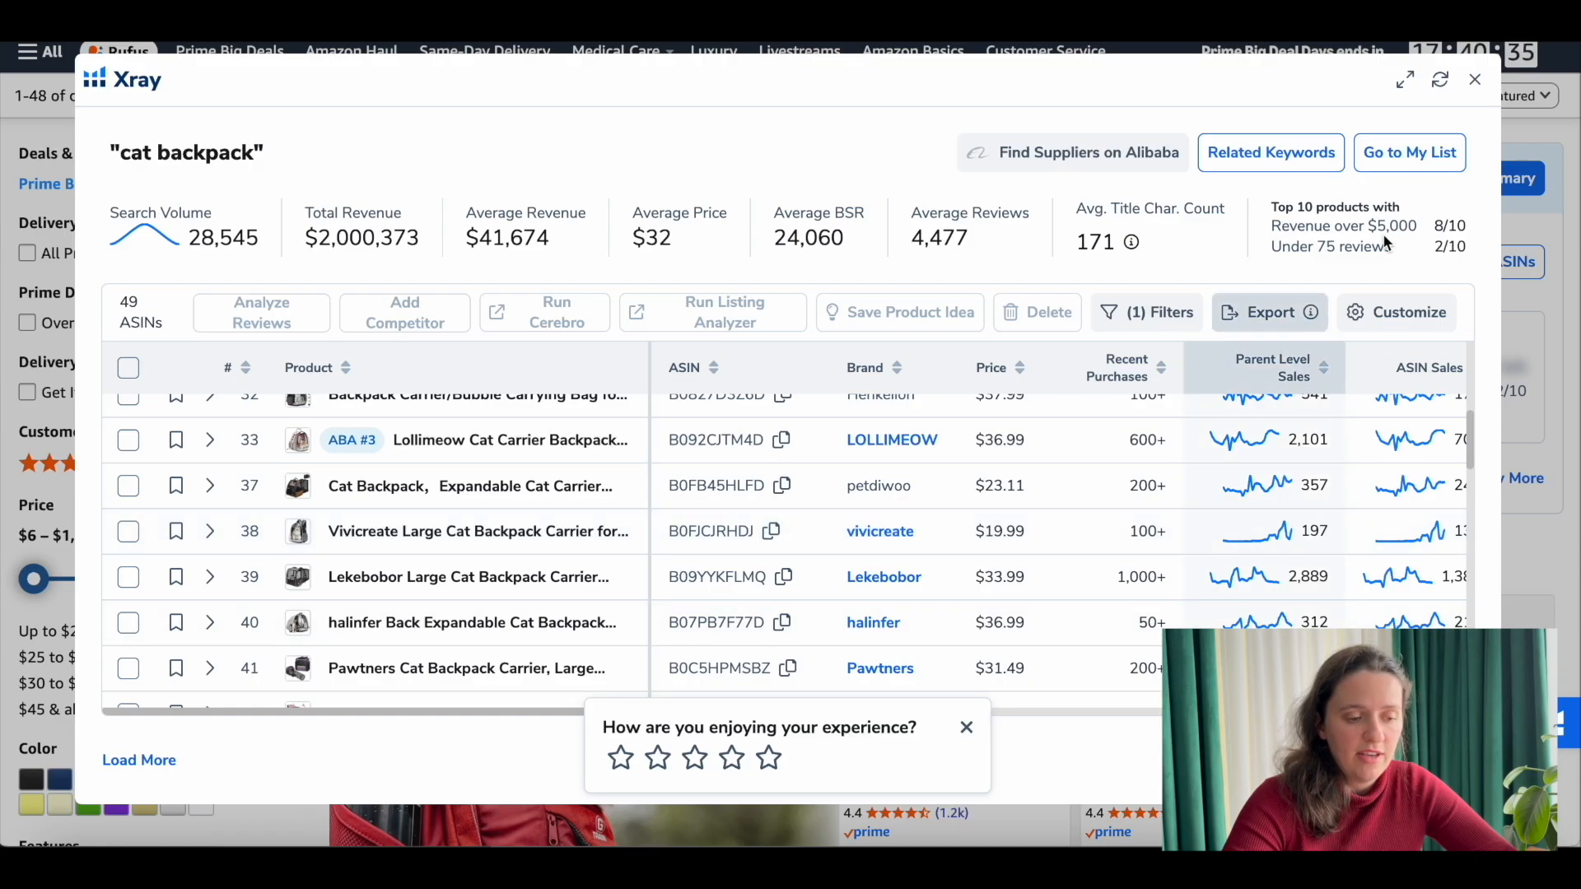
pyautogui.click(1474, 80)
# Step: Open the competing backpack listing B09F2W9WNZ from the search results and expand the item details in its product information
pyautogui.scroll(-15, 1153, 424)
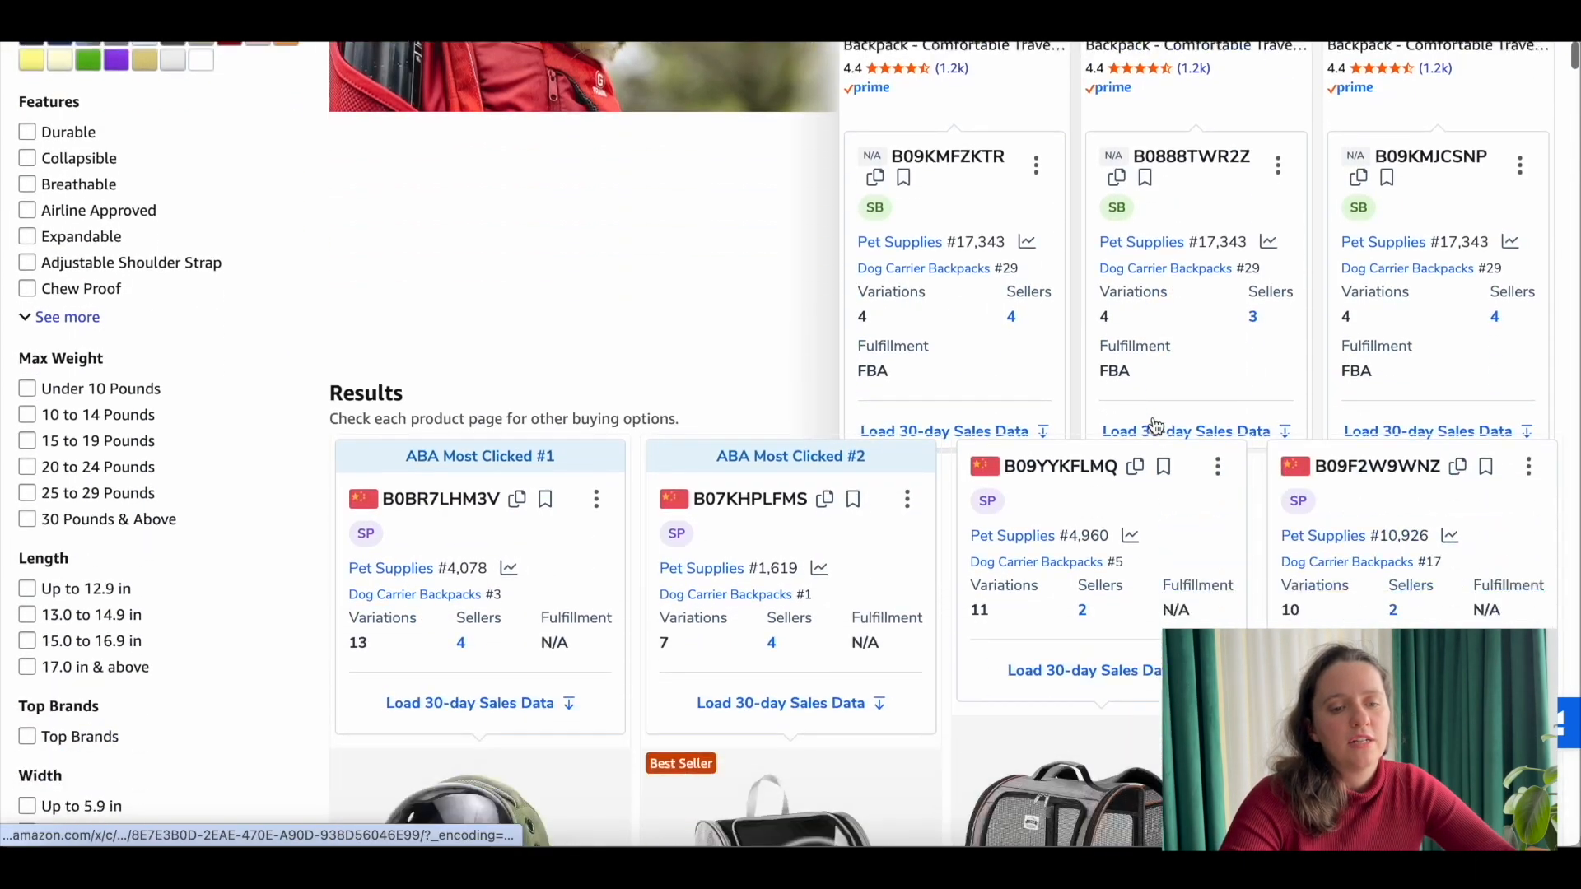
pyautogui.click(1352, 560)
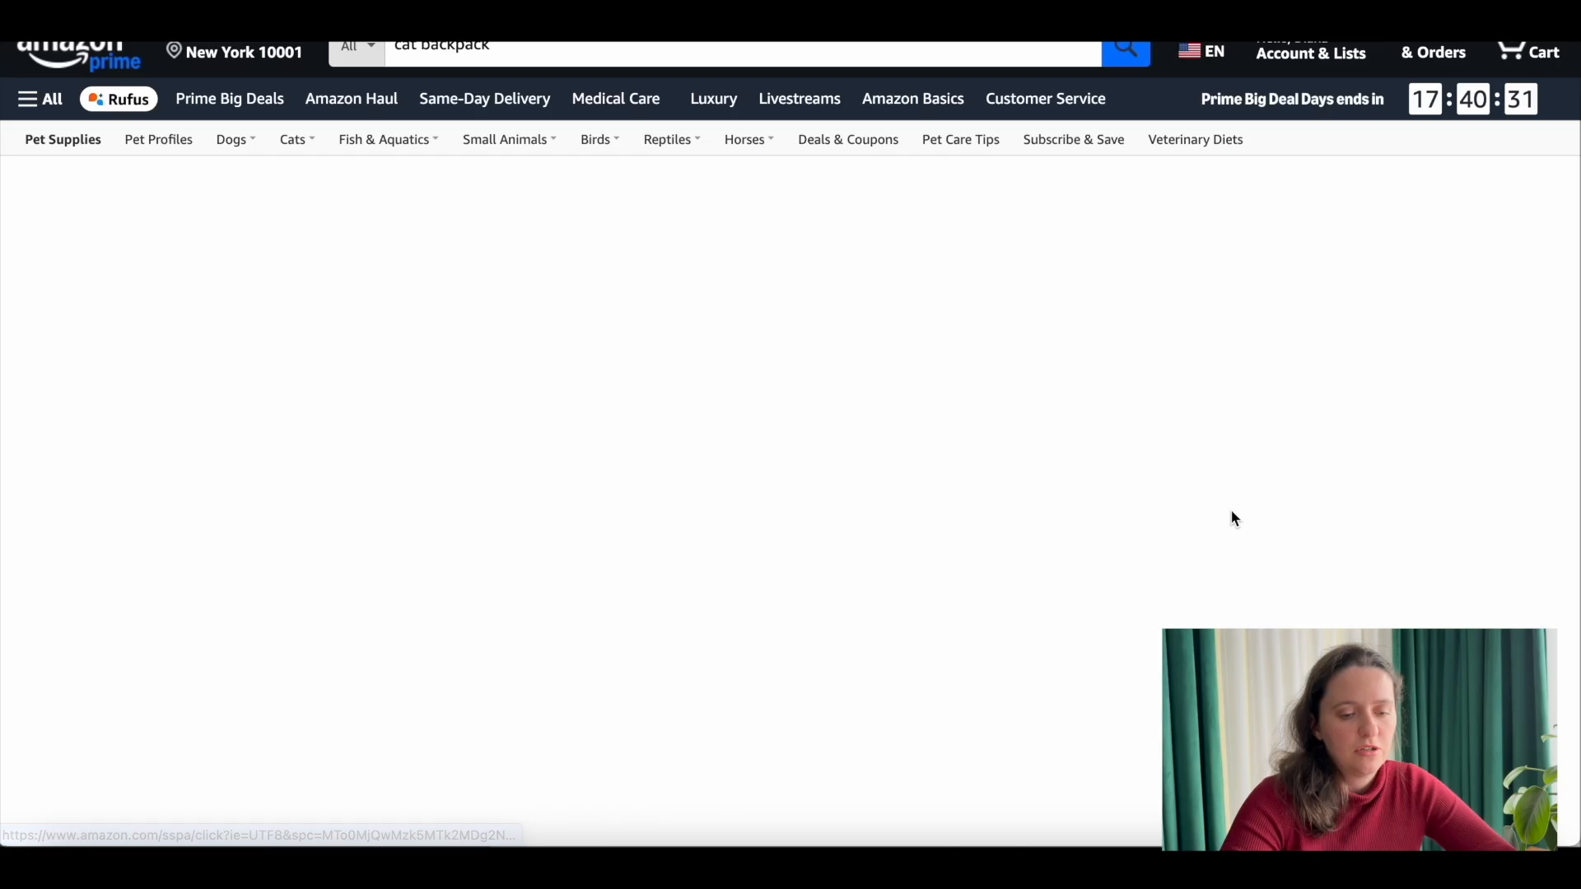
pyautogui.scroll(-10, 861, 556)
pyautogui.scroll(-20, 640, 469)
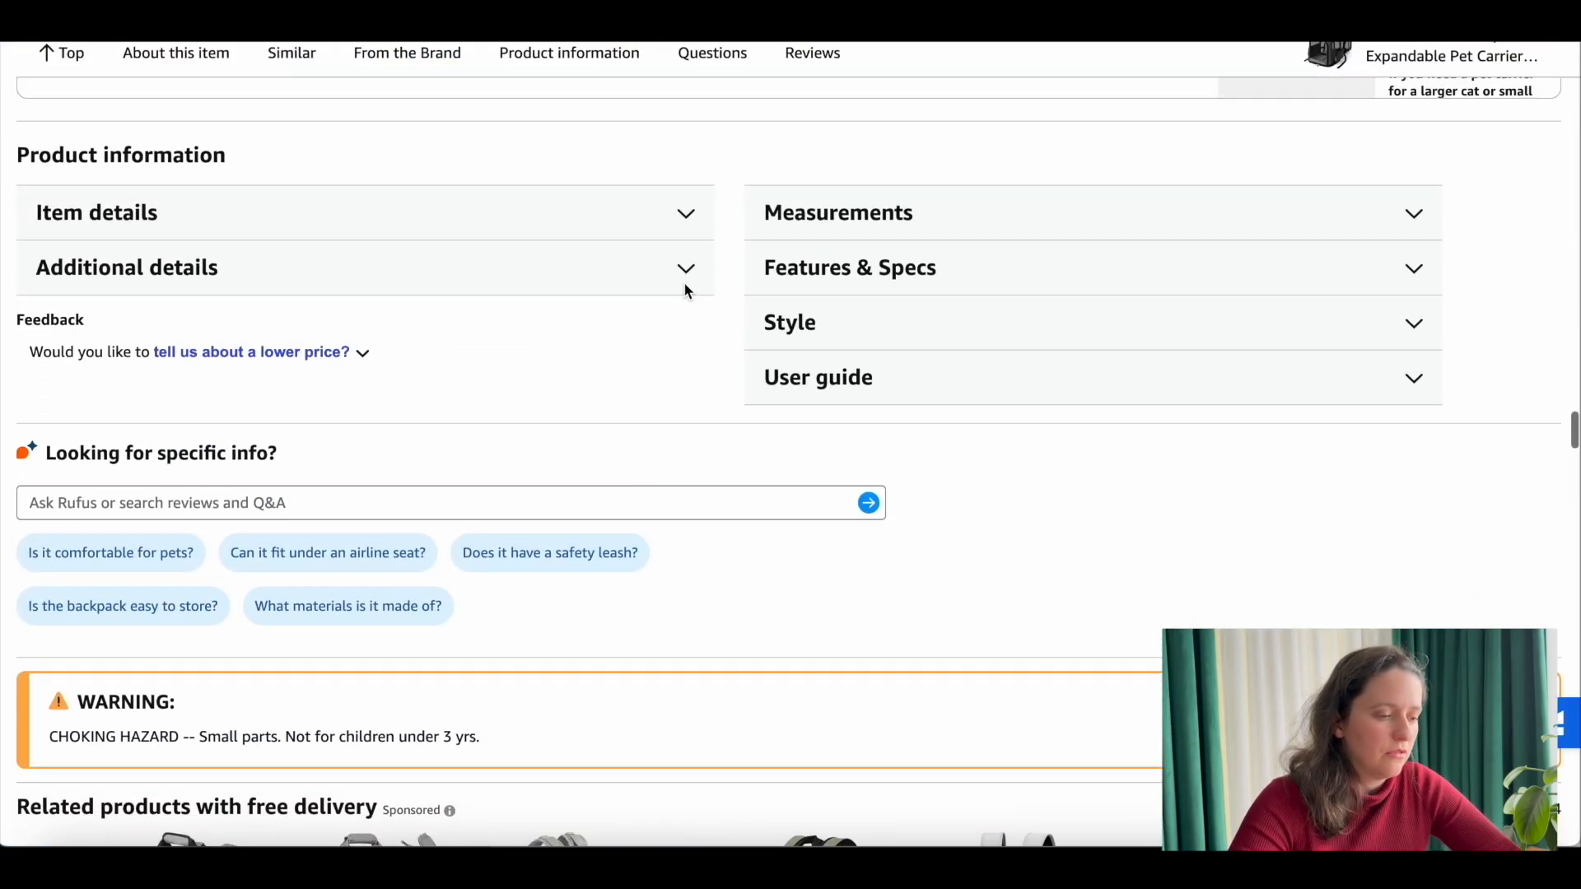
pyautogui.click(683, 207)
pyautogui.click(688, 155)
pyautogui.click(688, 156)
pyautogui.click(688, 157)
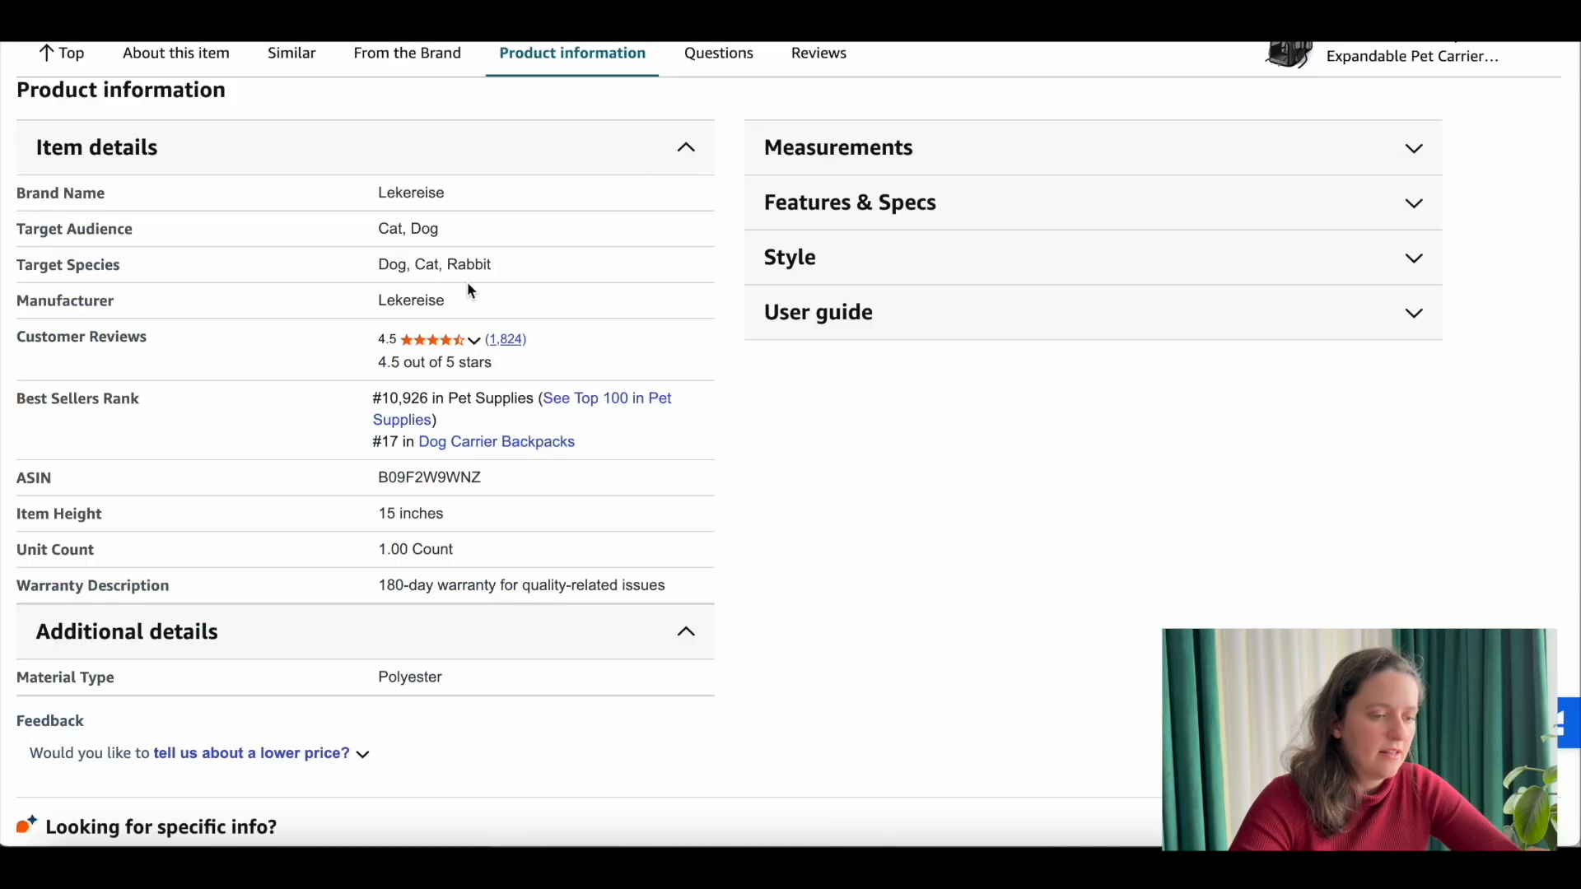
# Step: Copy the ASIN from the competing backpack's item details
pyautogui.scroll(-1, 431, 335)
pyautogui.moveTo(480, 447); pyautogui.dragTo(344, 446)
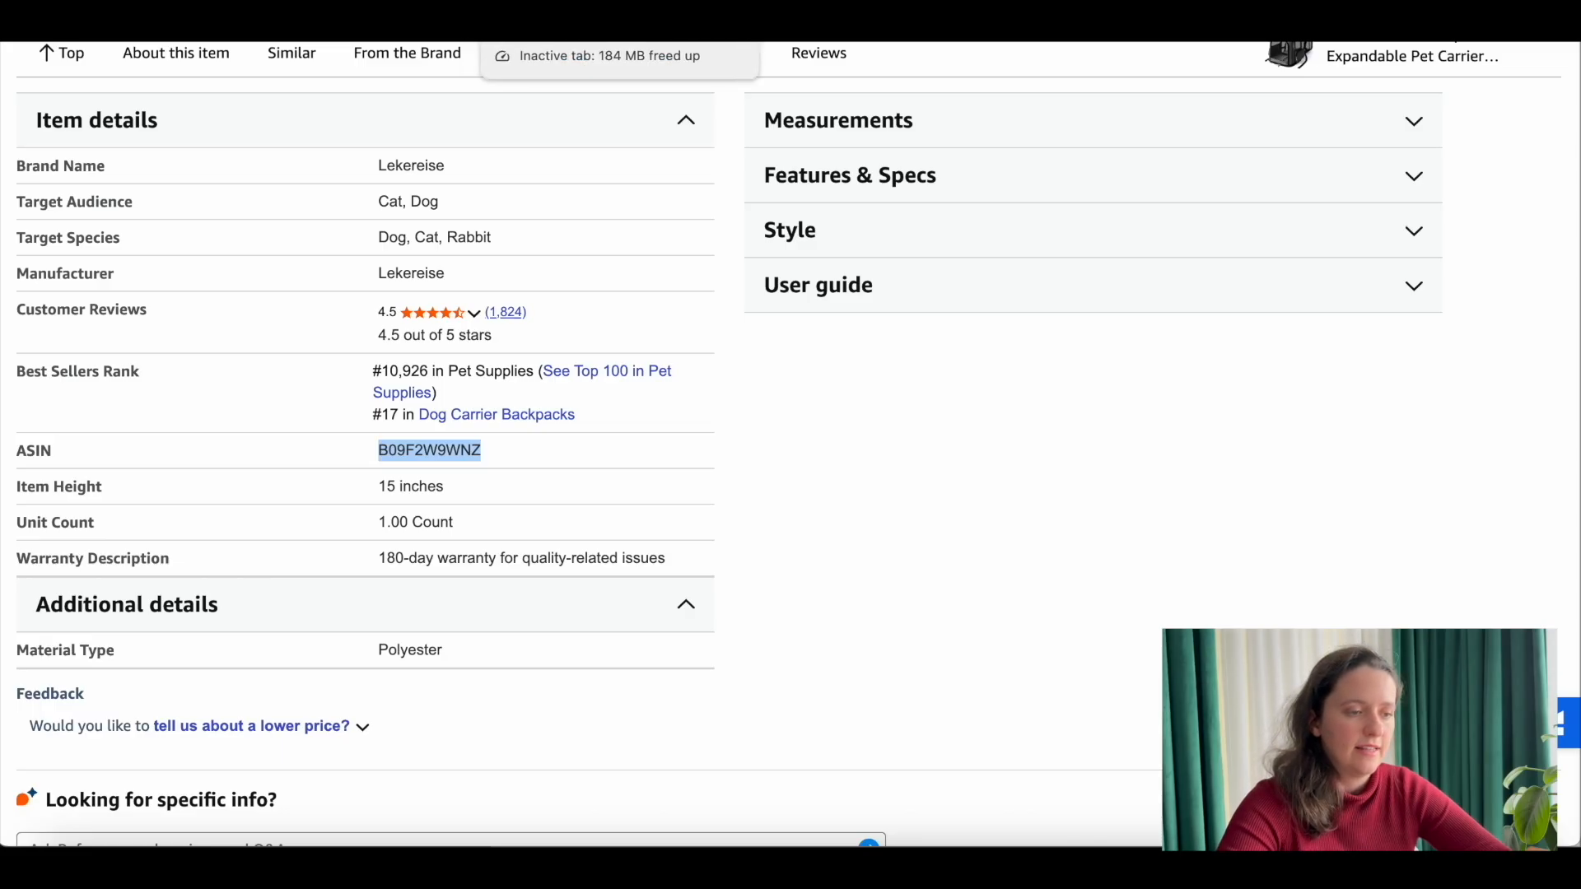
pyautogui.click(577, 24)
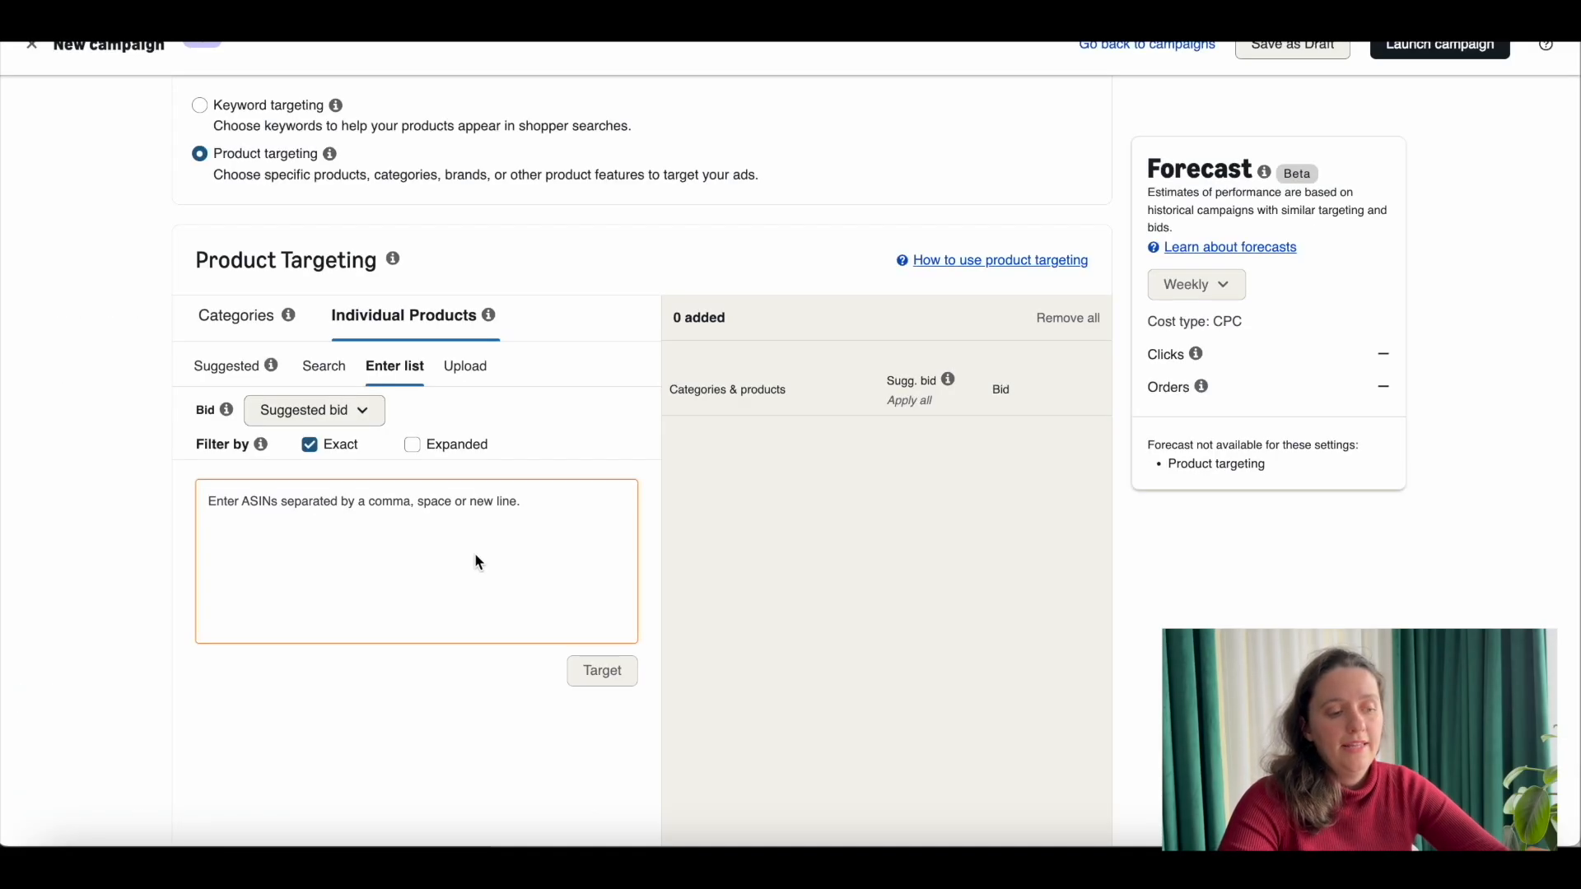
pyautogui.scroll(-1, 475, 551)
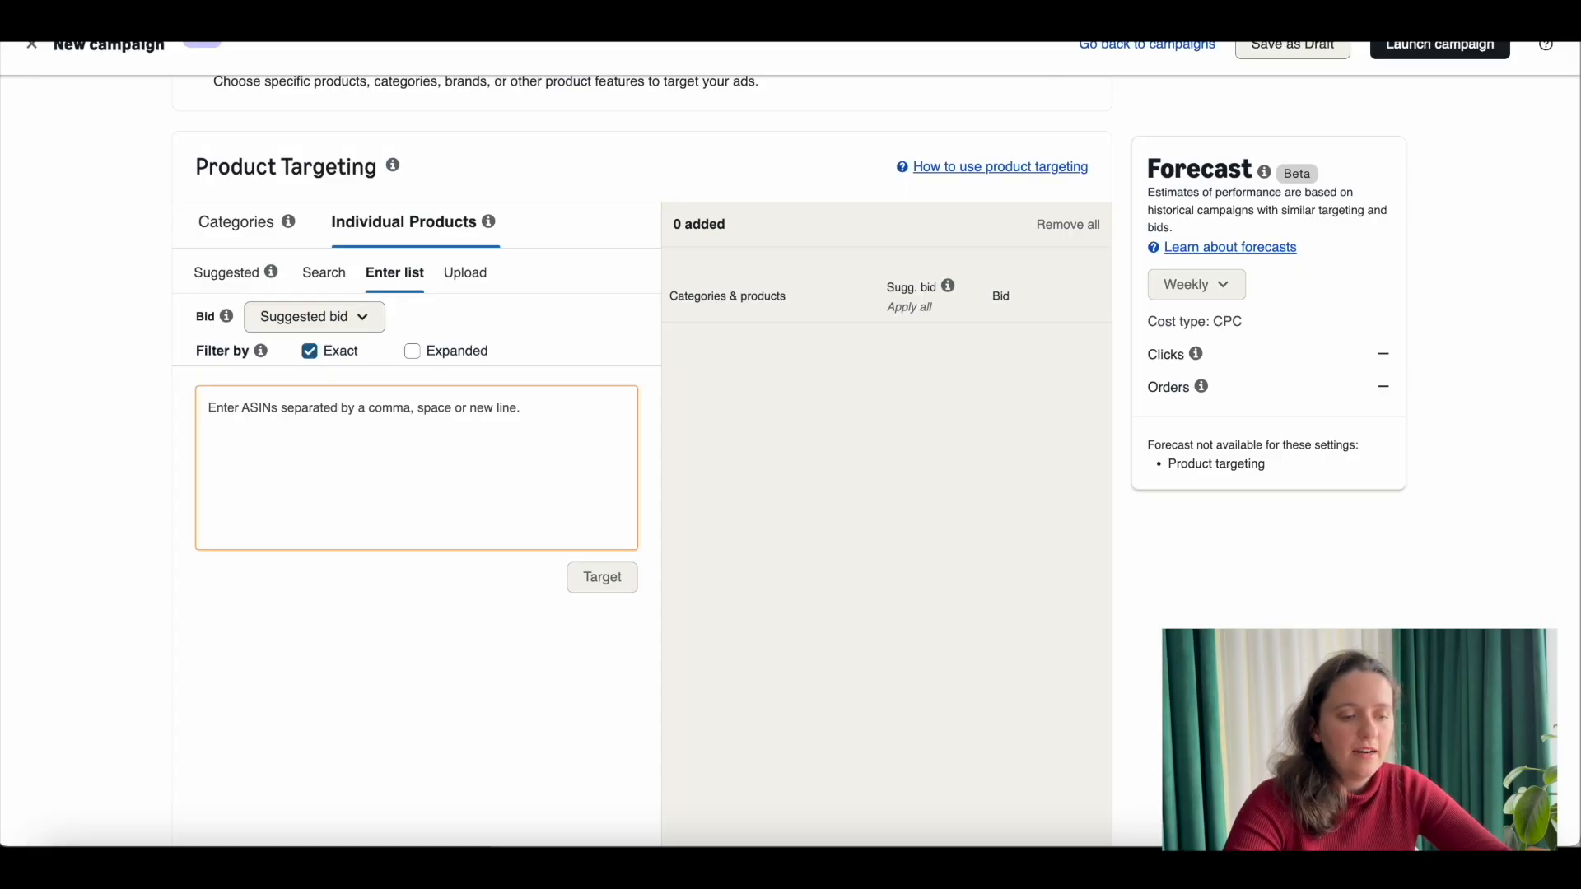
pyautogui.click(741, 25)
pyautogui.click(473, 449)
pyautogui.moveTo(480, 453); pyautogui.dragTo(378, 452)
pyautogui.press('super+c')
# Step: Return to the new campaign and add ASIN B09F2W9WNZ as an exact product target
pyautogui.click(449, 25)
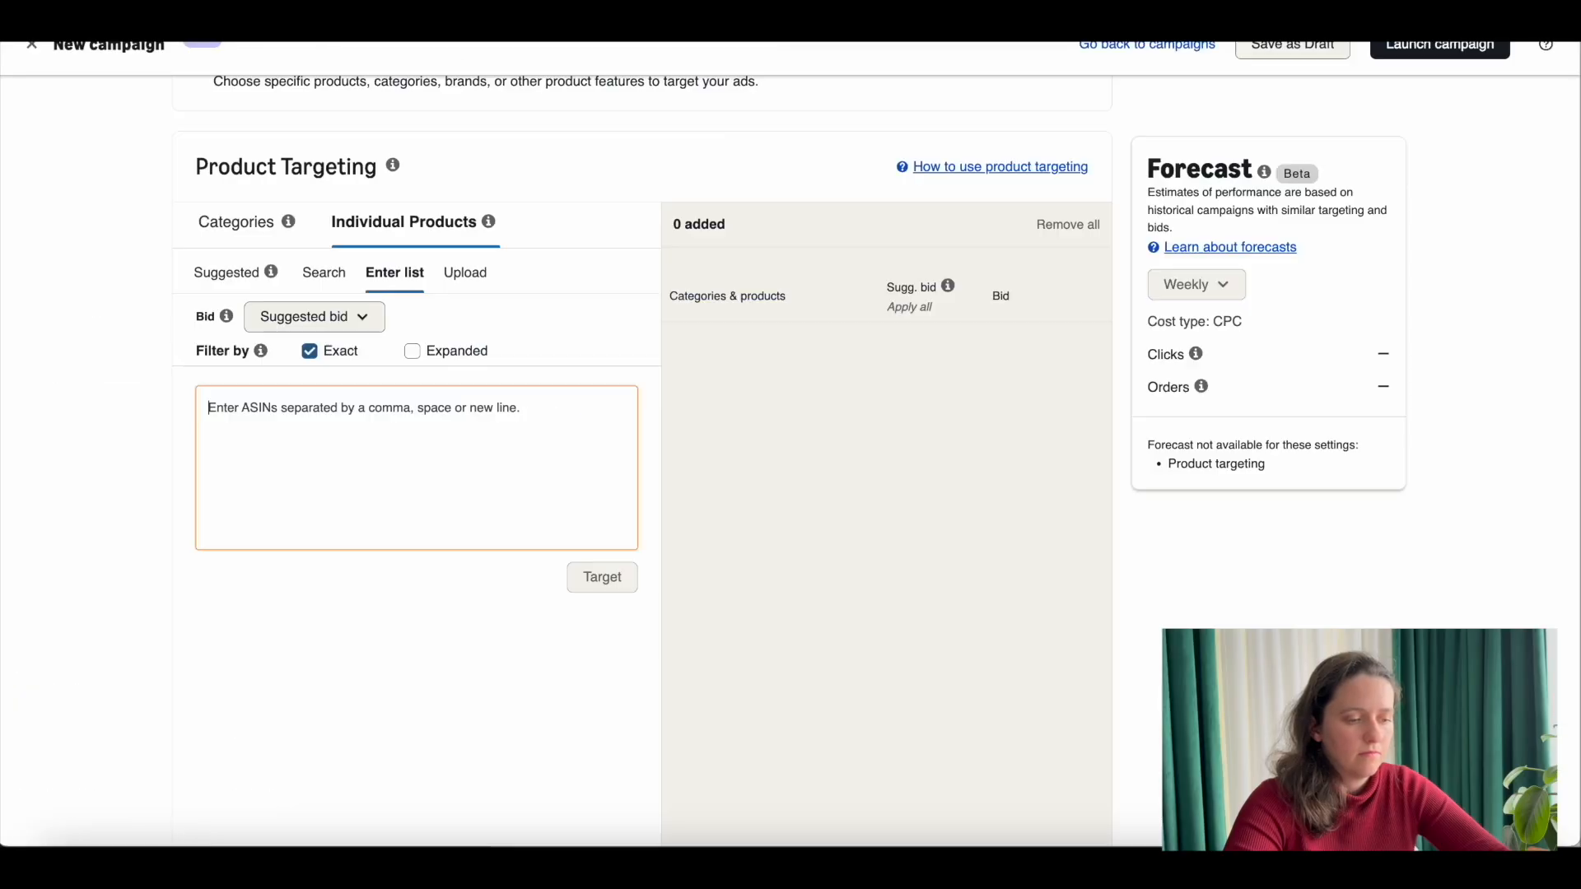
pyautogui.click(461, 378)
pyautogui.click(461, 419)
pyautogui.press('super+v')
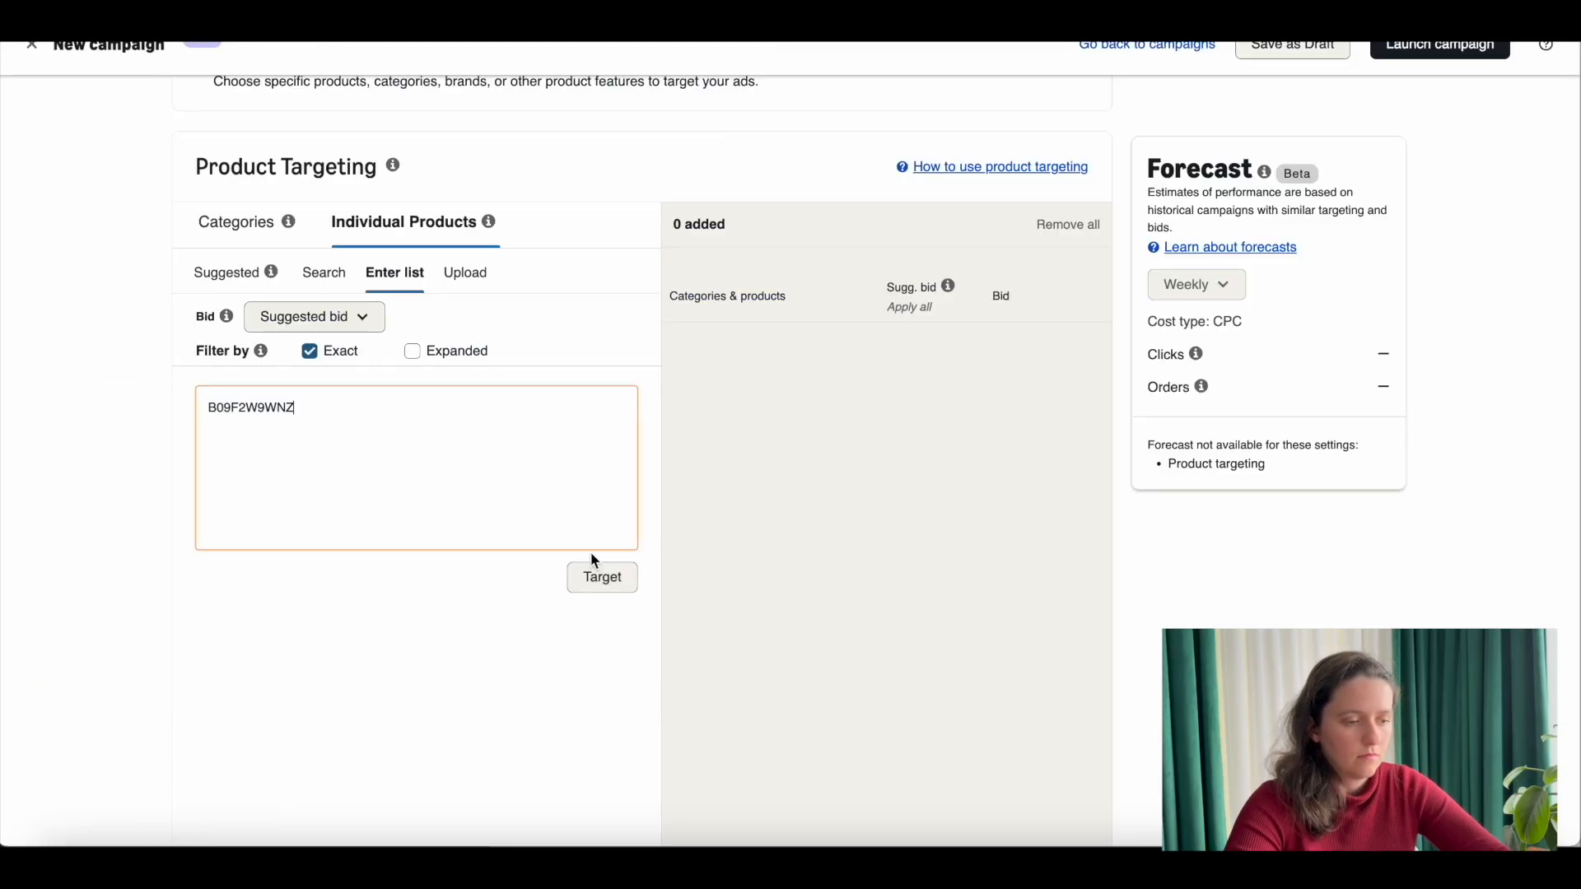
pyautogui.click(618, 584)
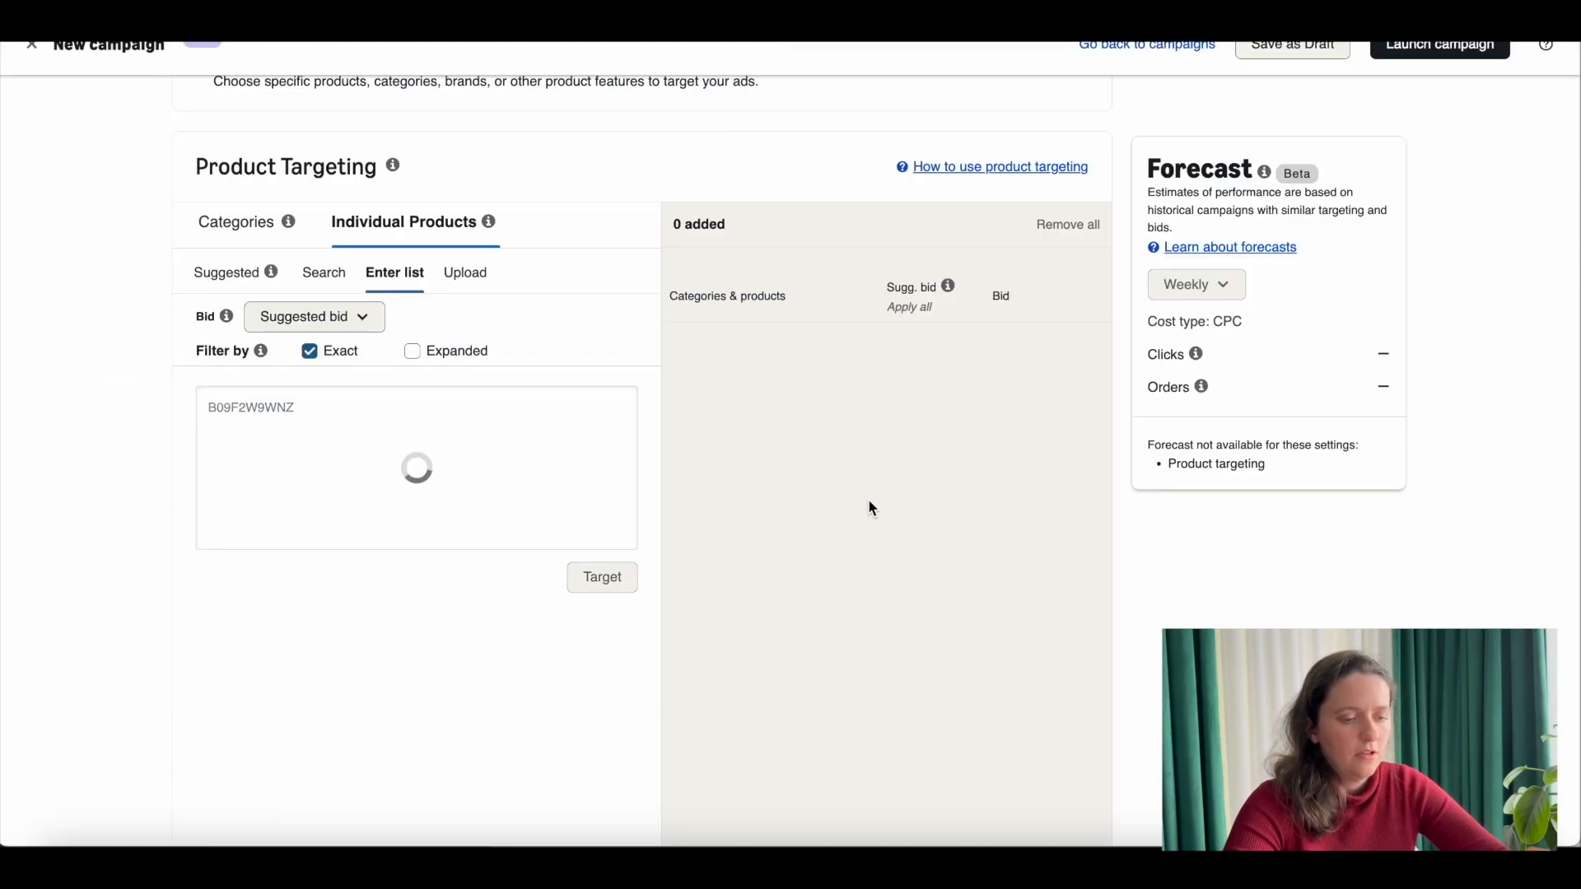
# Step: Set the campaign bidding strategy to Dynamic bids - down only
pyautogui.scroll(-1, 957, 406)
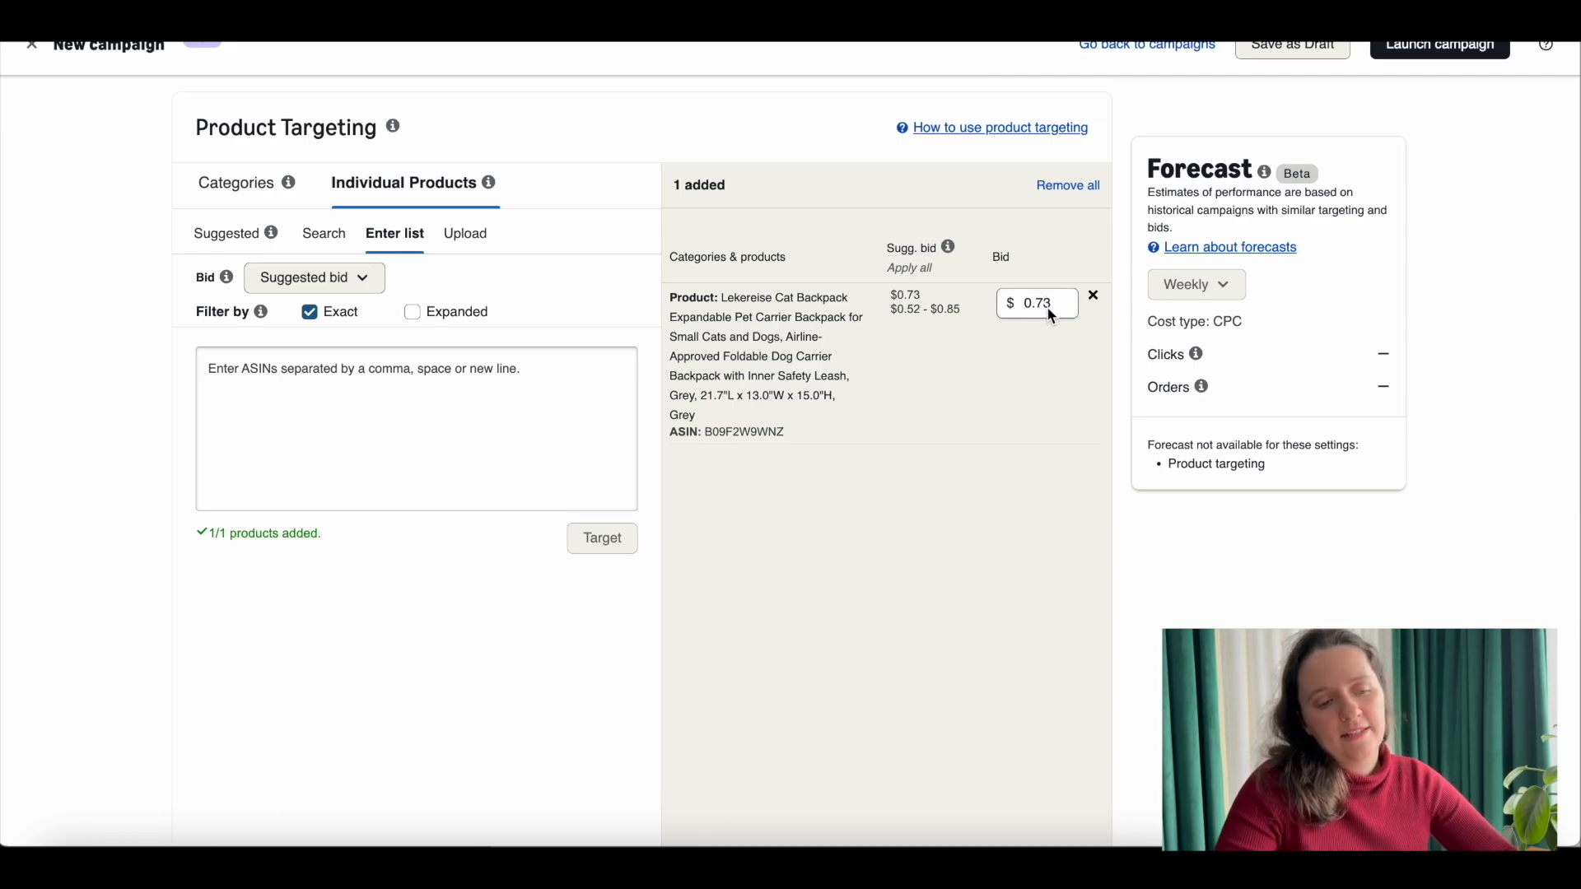
pyautogui.scroll(-1, 917, 367)
pyautogui.scroll(-5, 920, 374)
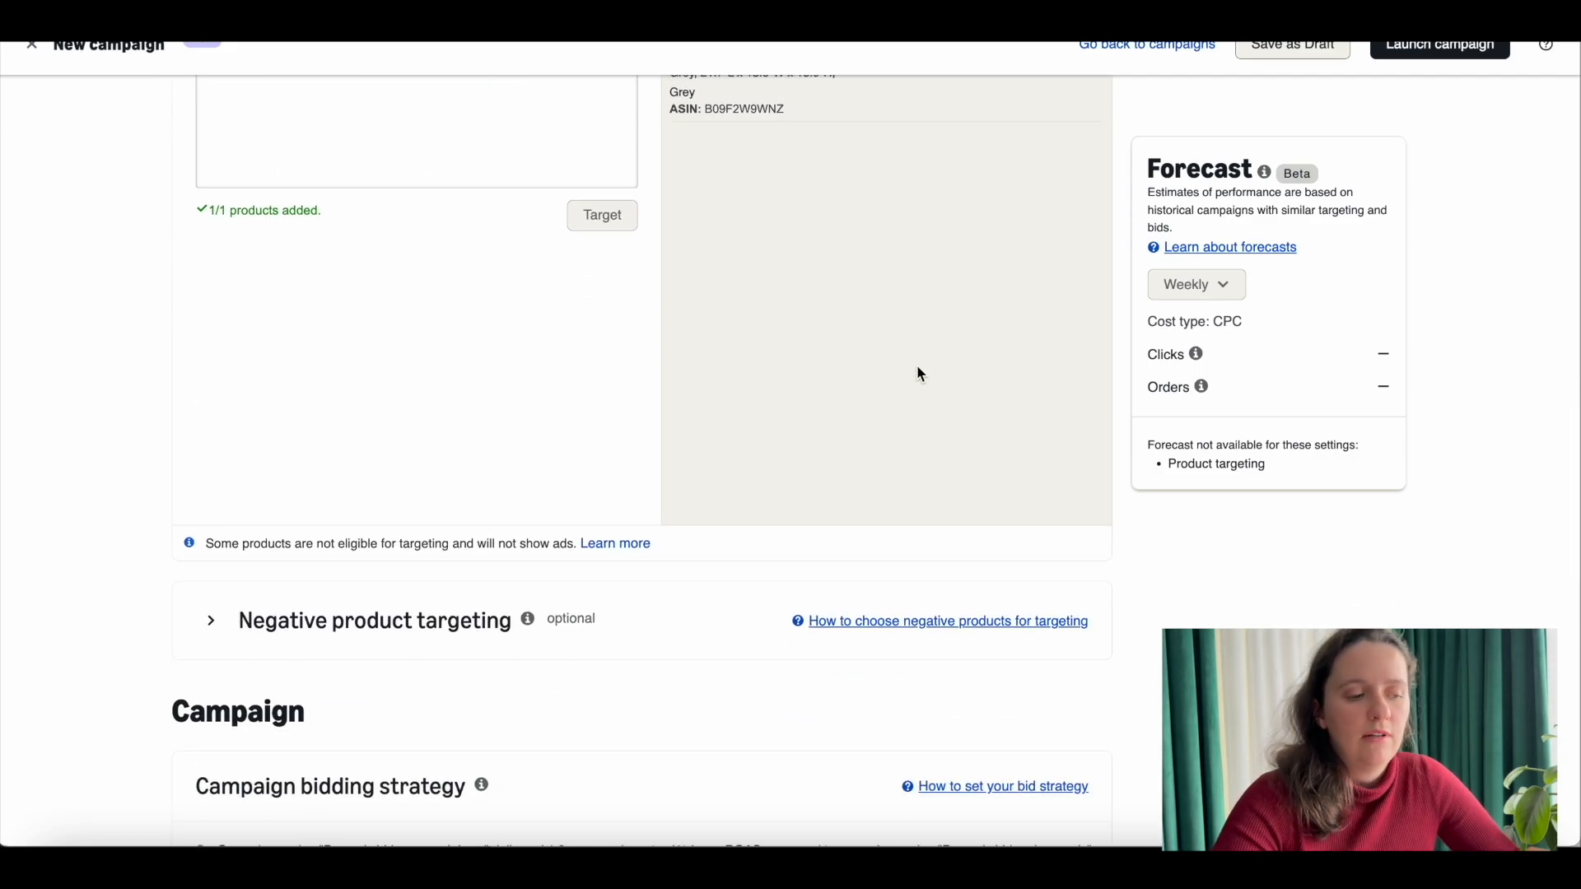
pyautogui.scroll(-5, 919, 374)
pyautogui.scroll(-3, 560, 420)
pyautogui.click(334, 476)
pyautogui.scroll(-10, 340, 480)
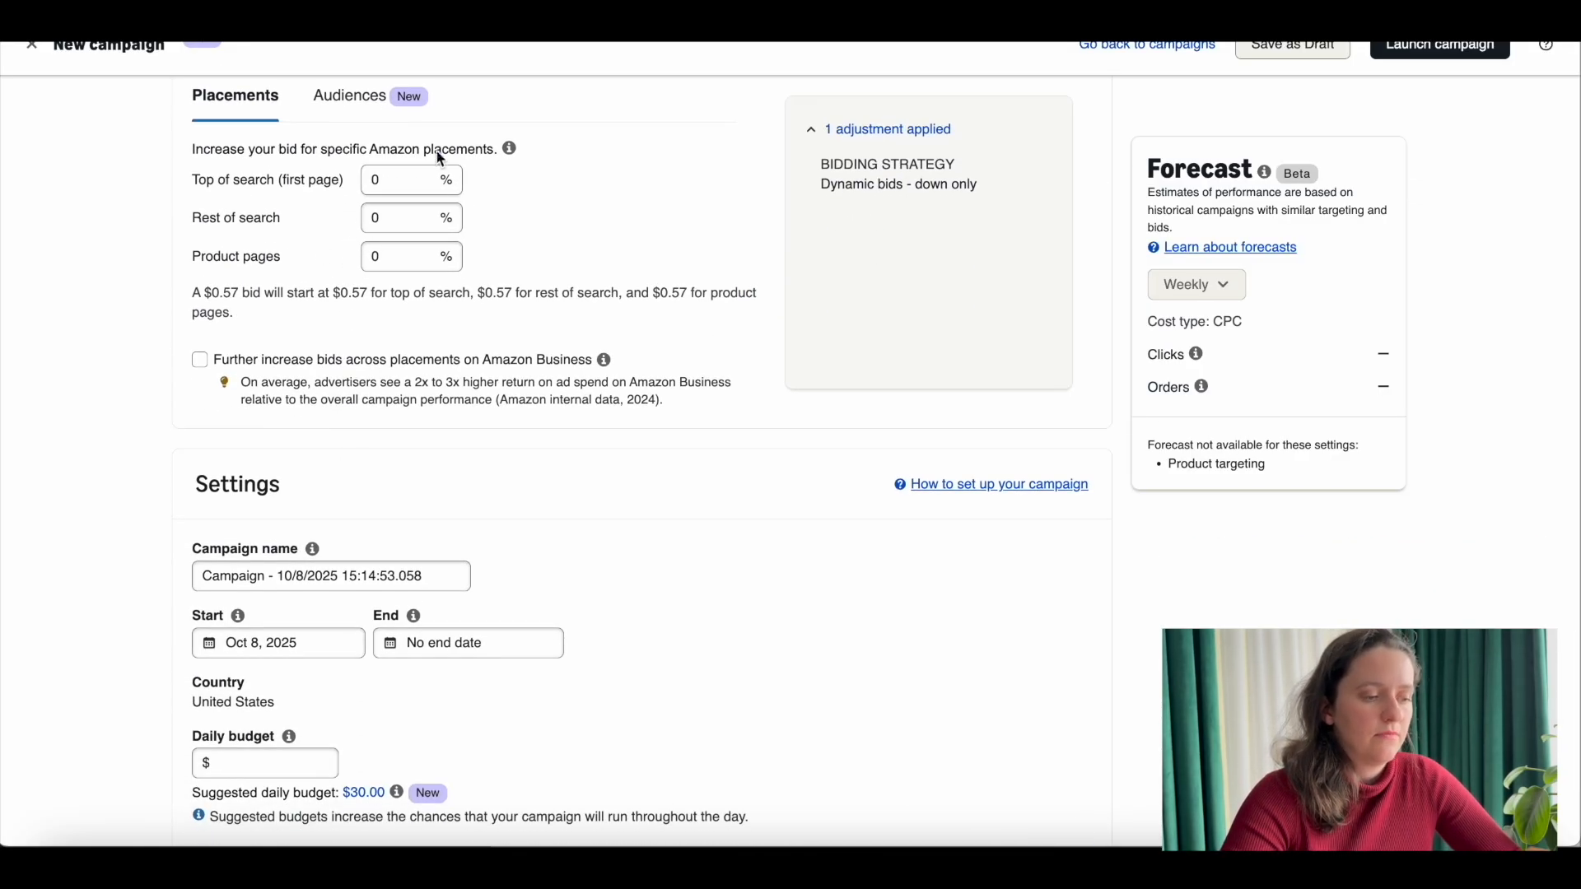
# Step: Replace the default campaign name in the settings with "PT-Manual"
pyautogui.scroll(-1, 372, 224)
pyautogui.scroll(-3, 373, 234)
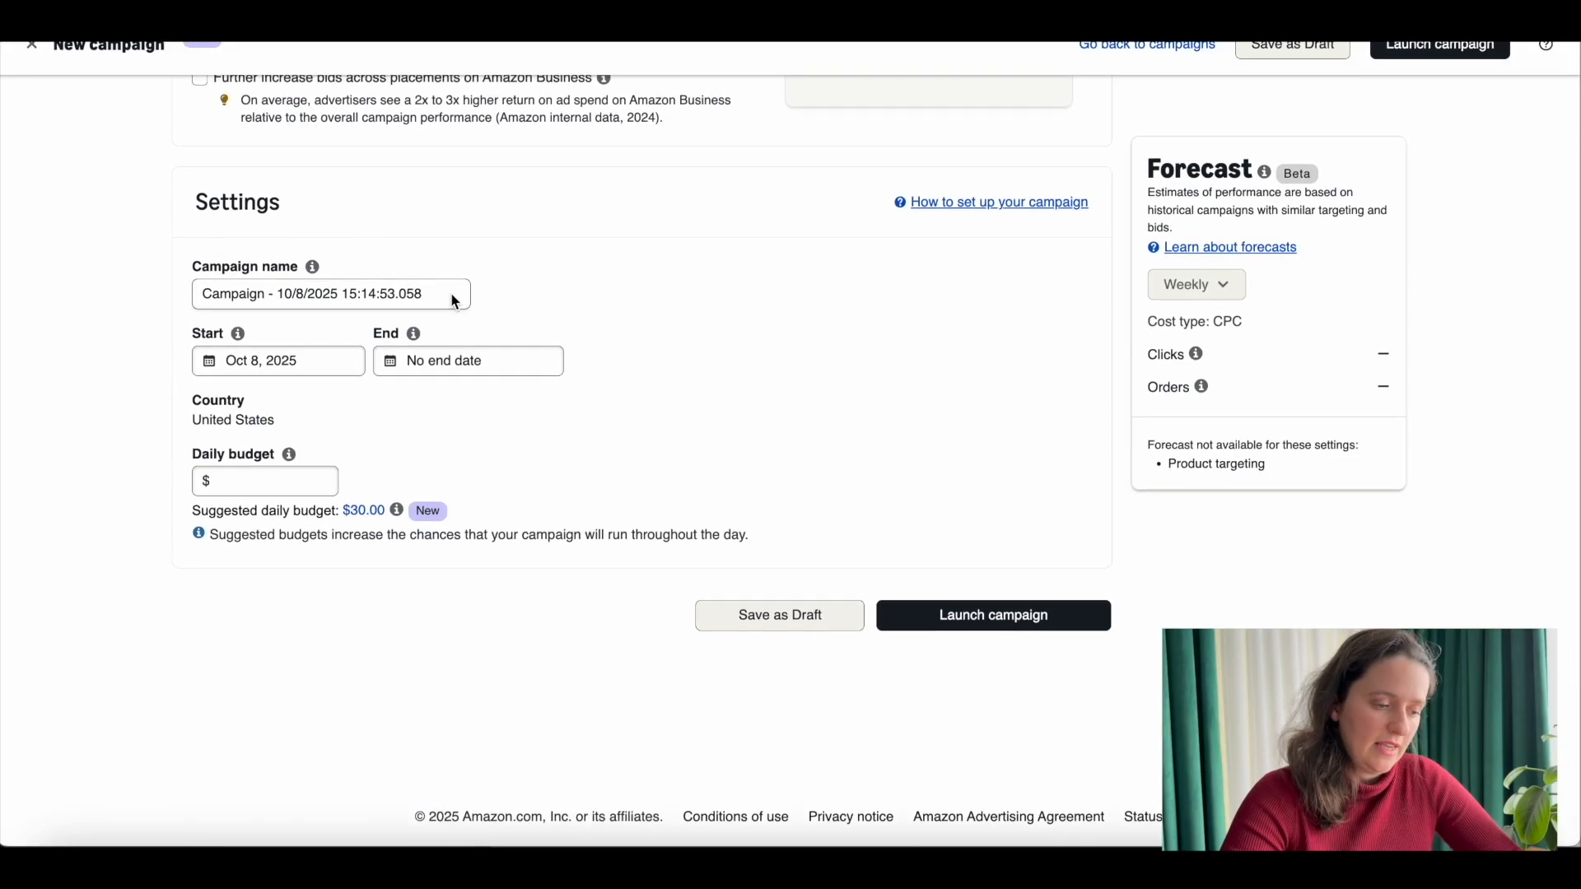
pyautogui.moveTo(436, 295); pyautogui.dragTo(166, 296)
pyautogui.press('BackSpace')
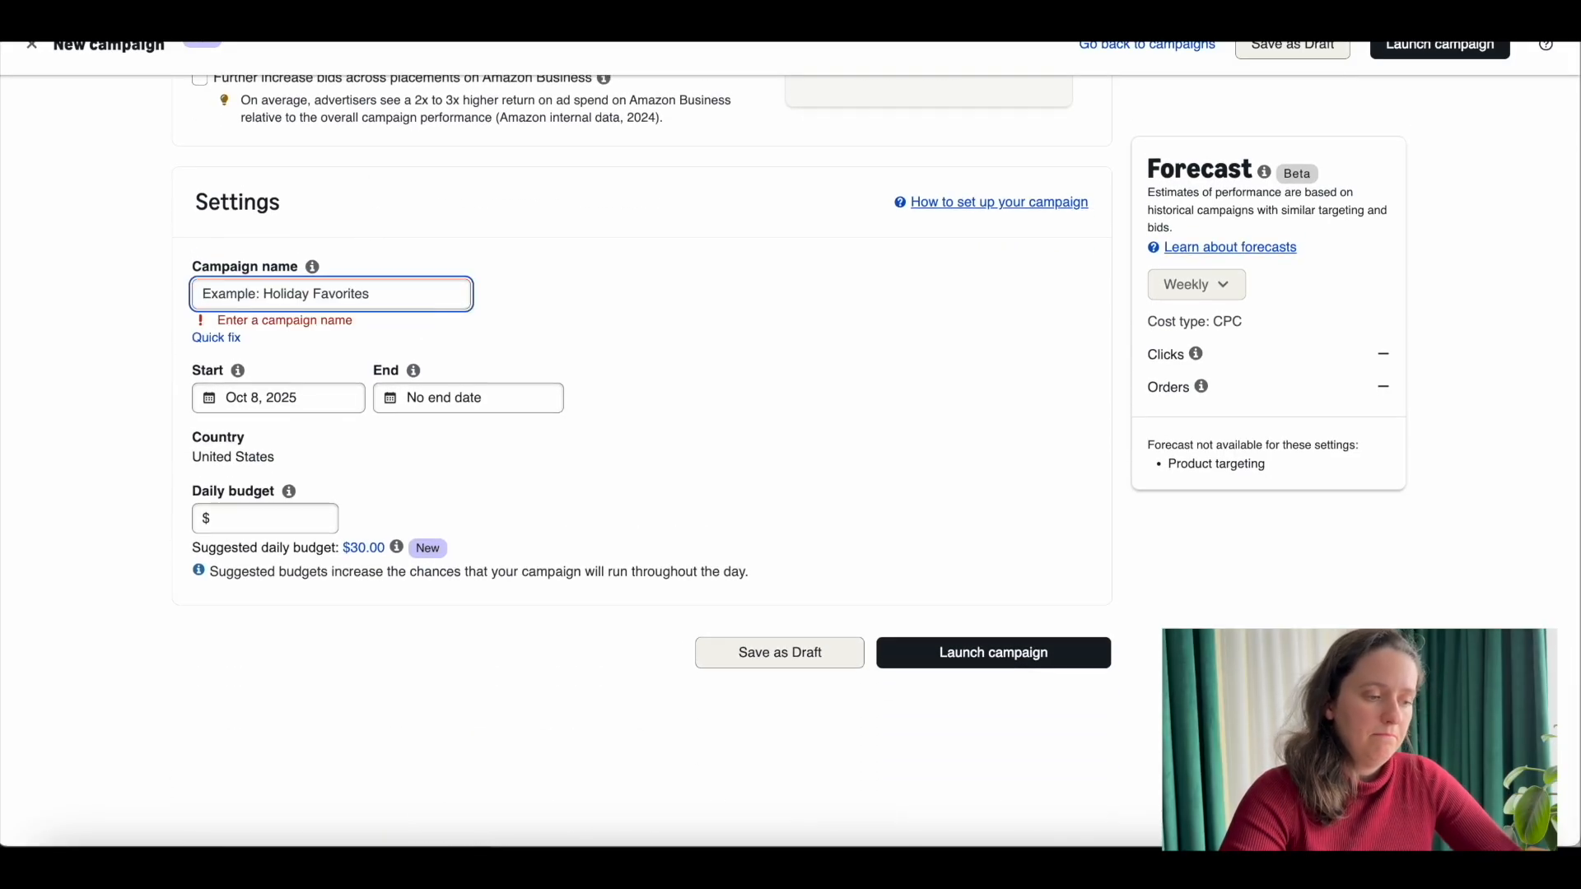
pyautogui.write('PT')
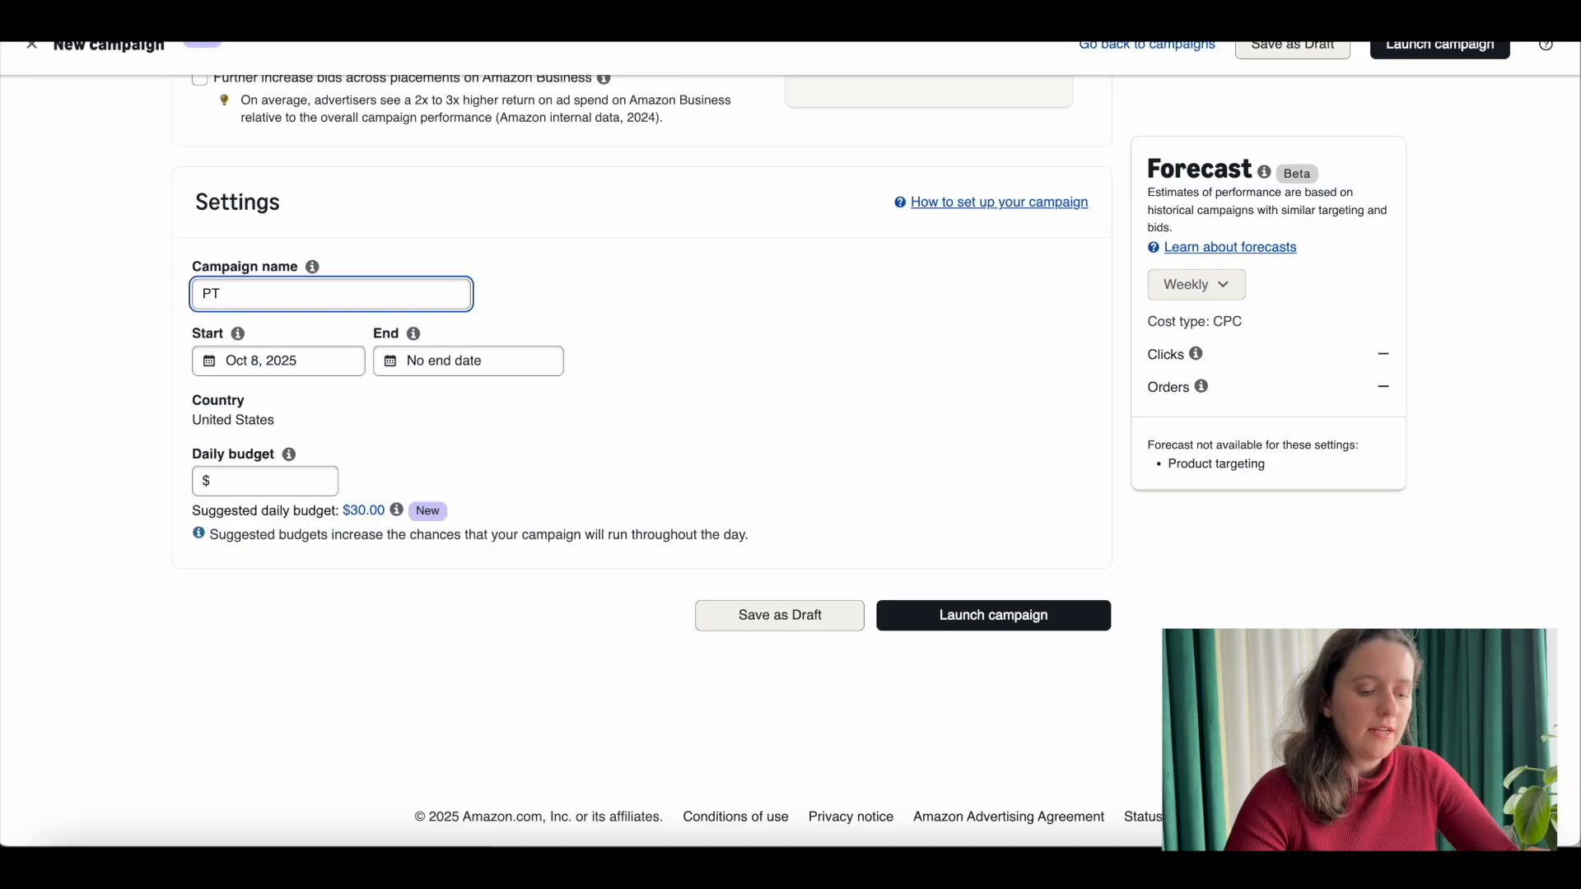
pyautogui.write('-Manual')
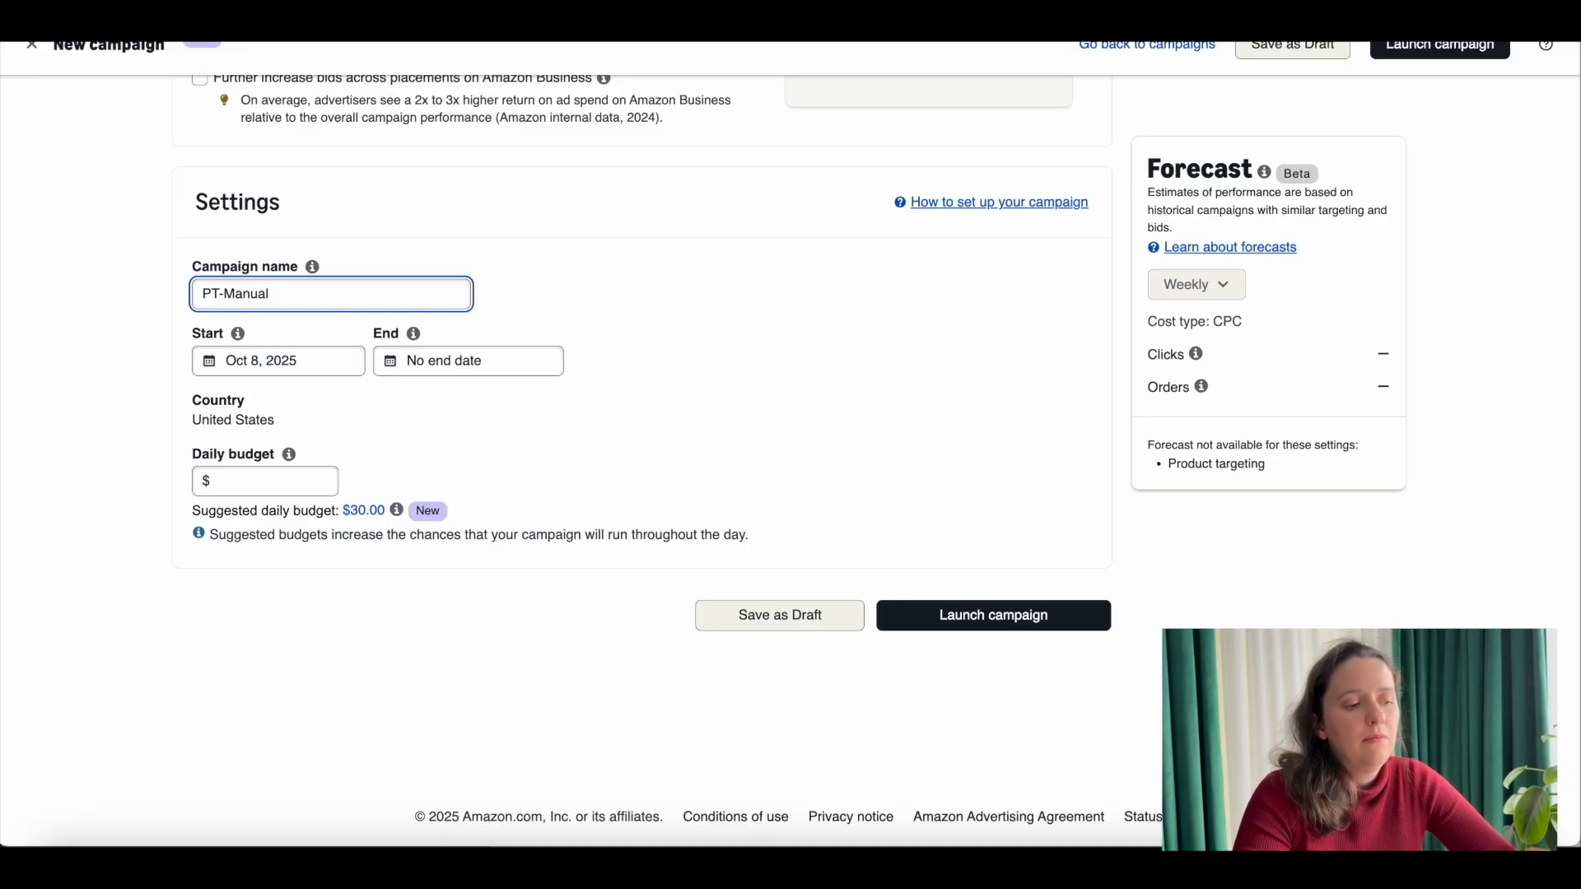
pyautogui.write('-Exact')
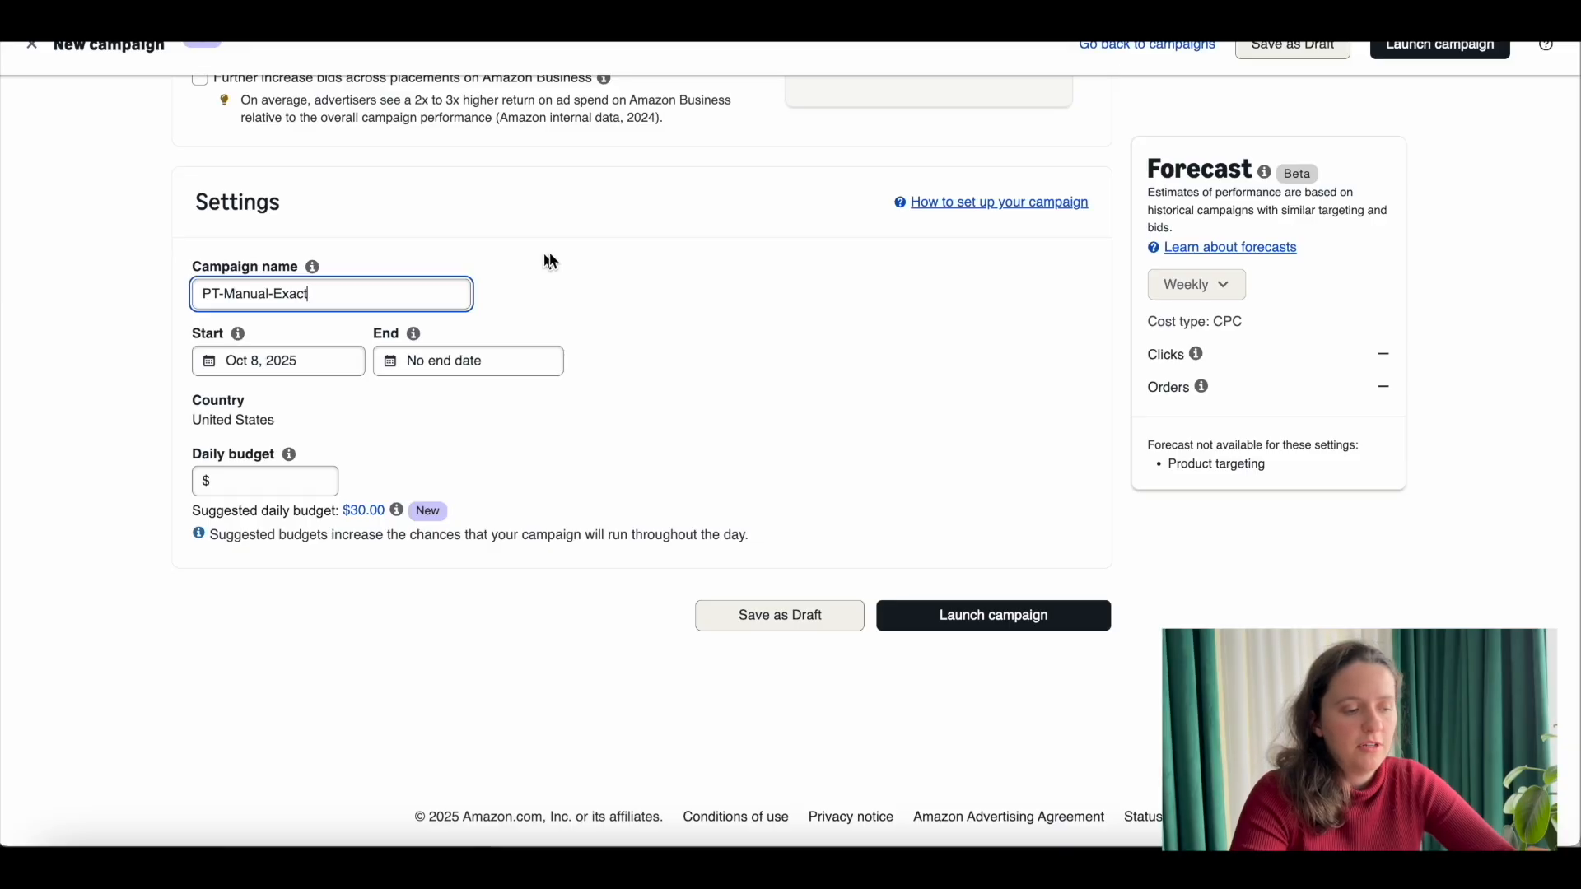
pyautogui.write('-C')
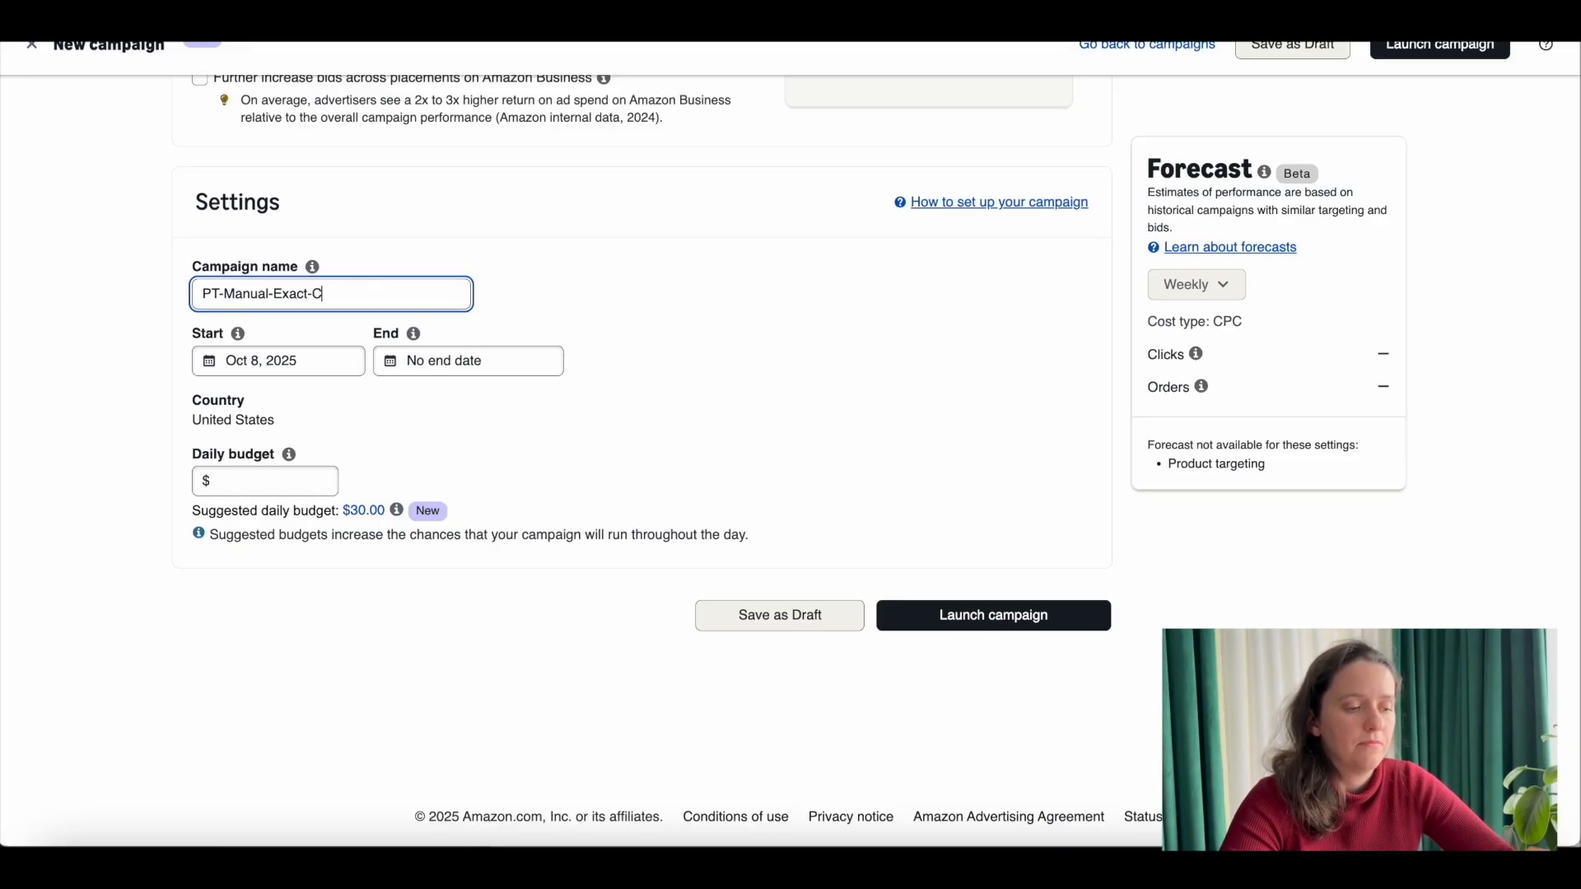
pyautogui.write('atBackpack')
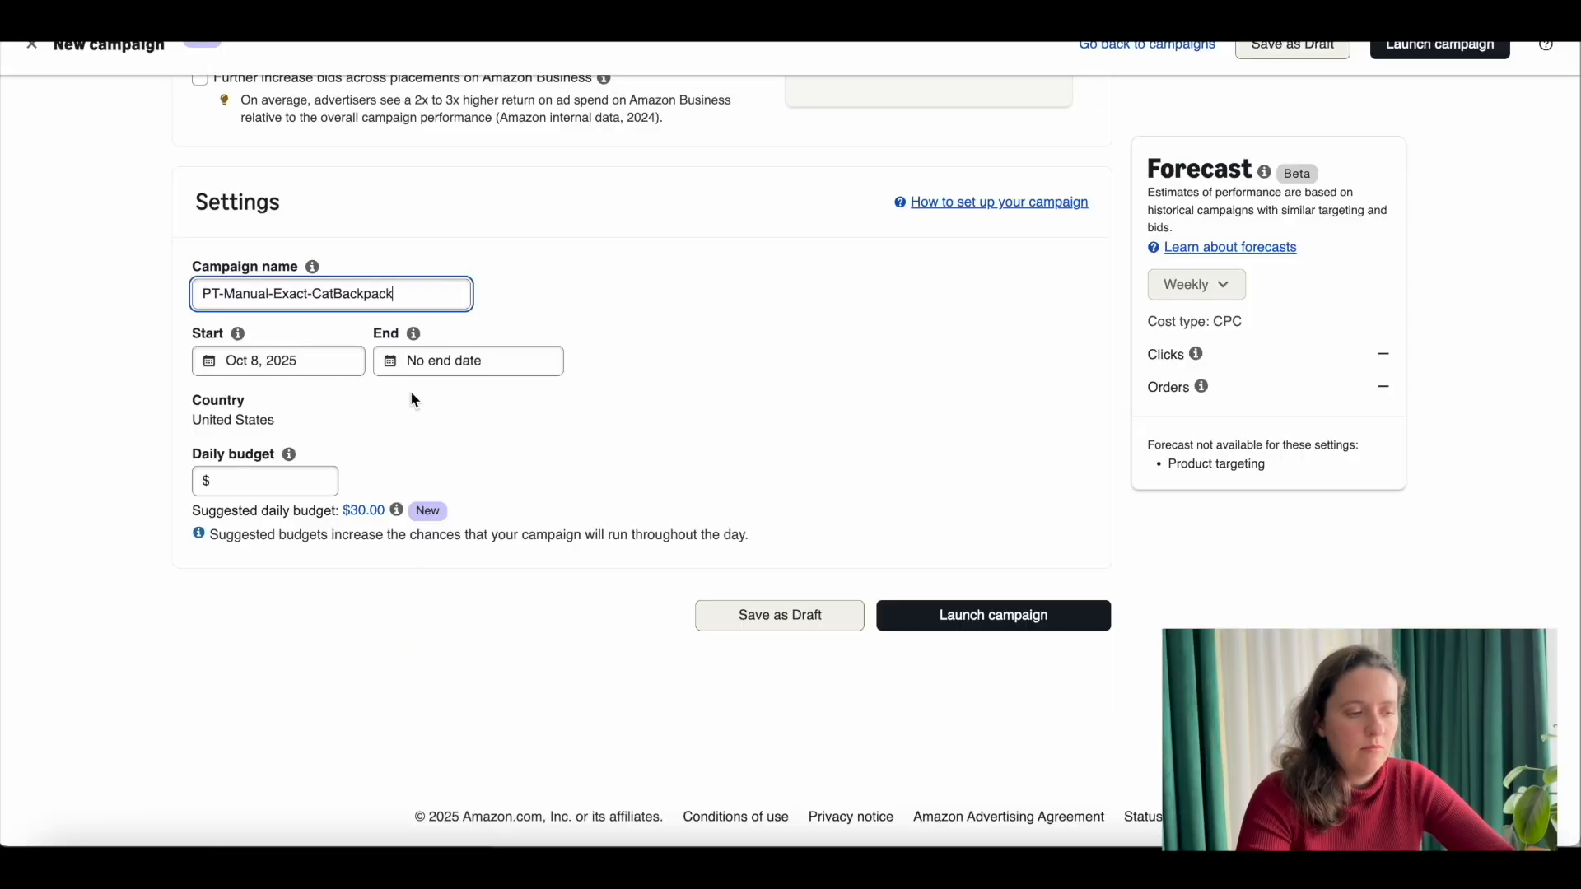
# Step: Set the daily budget of the exact product targeting campaign to $20.00
pyautogui.click(263, 486)
pyautogui.write('20')
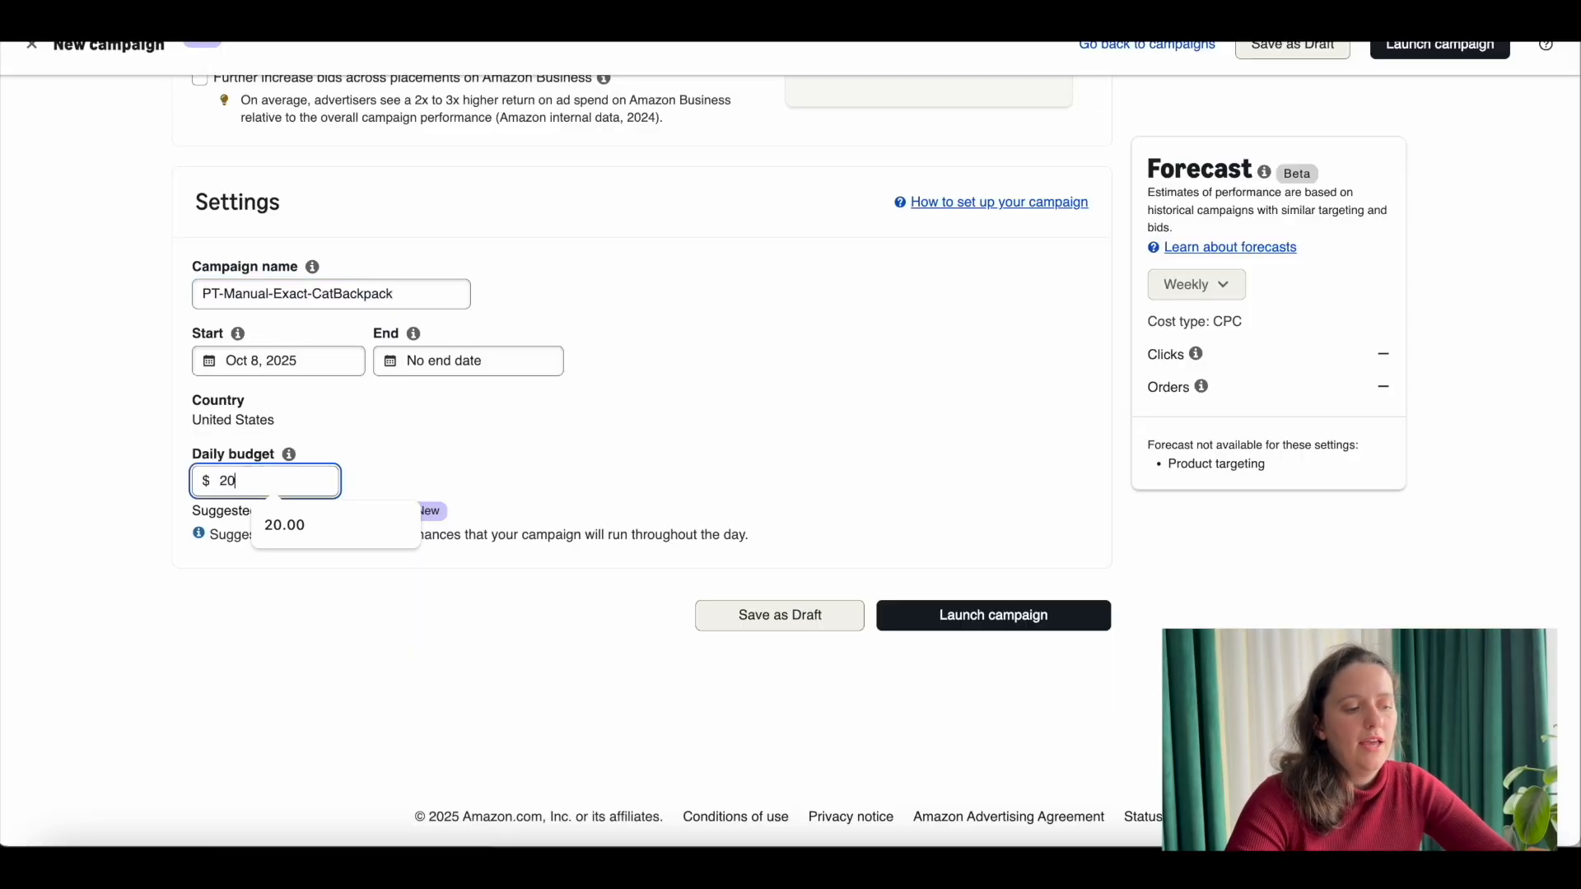
pyautogui.click(675, 387)
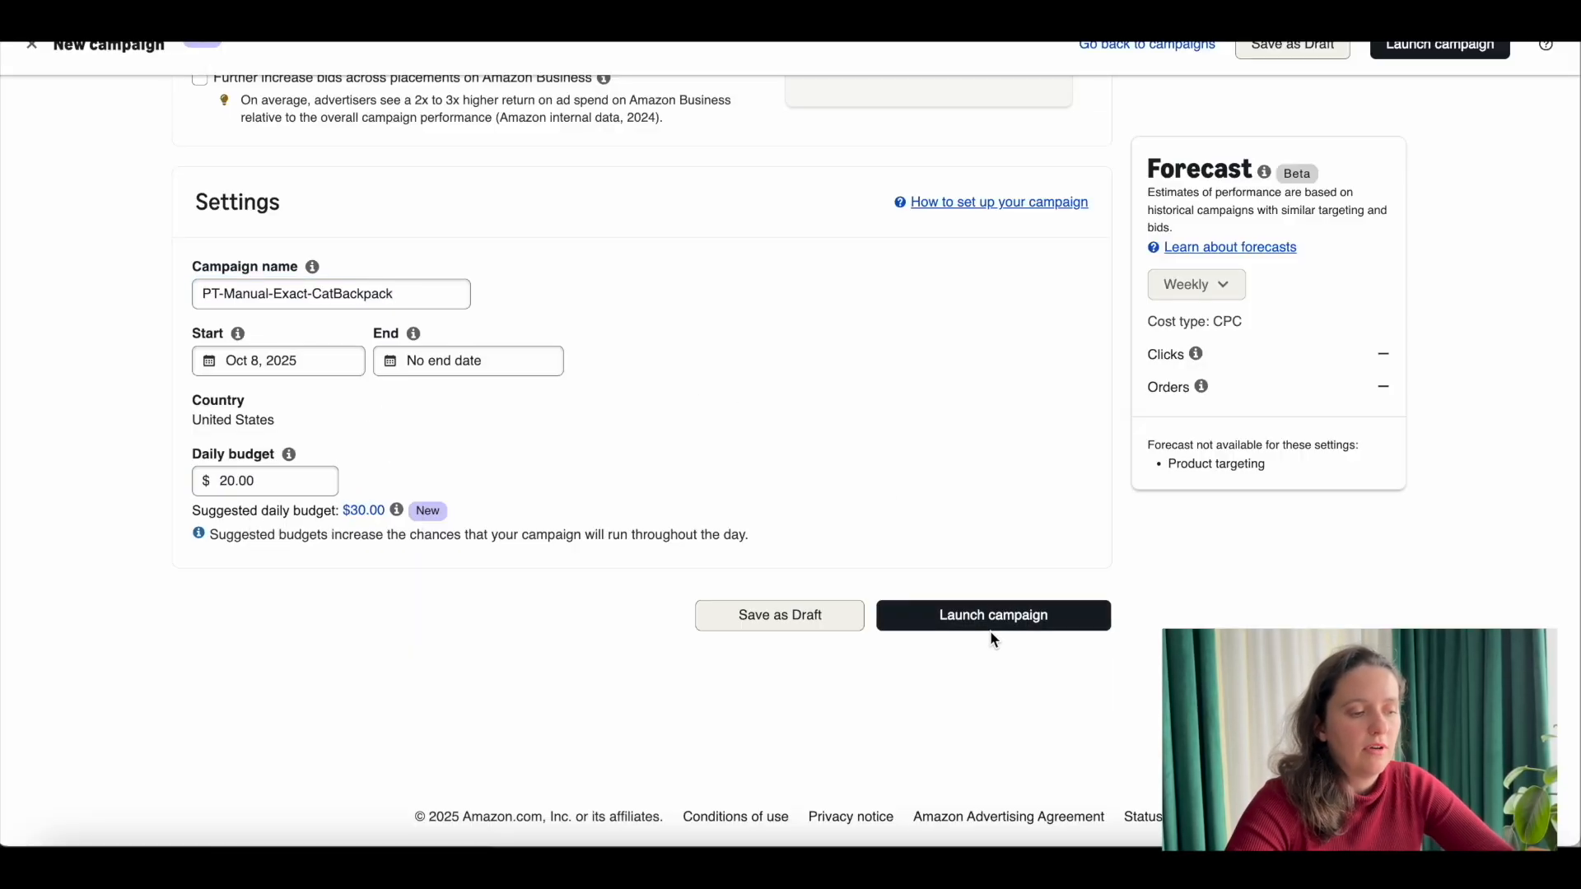
pyautogui.scroll(2, 769, 462)
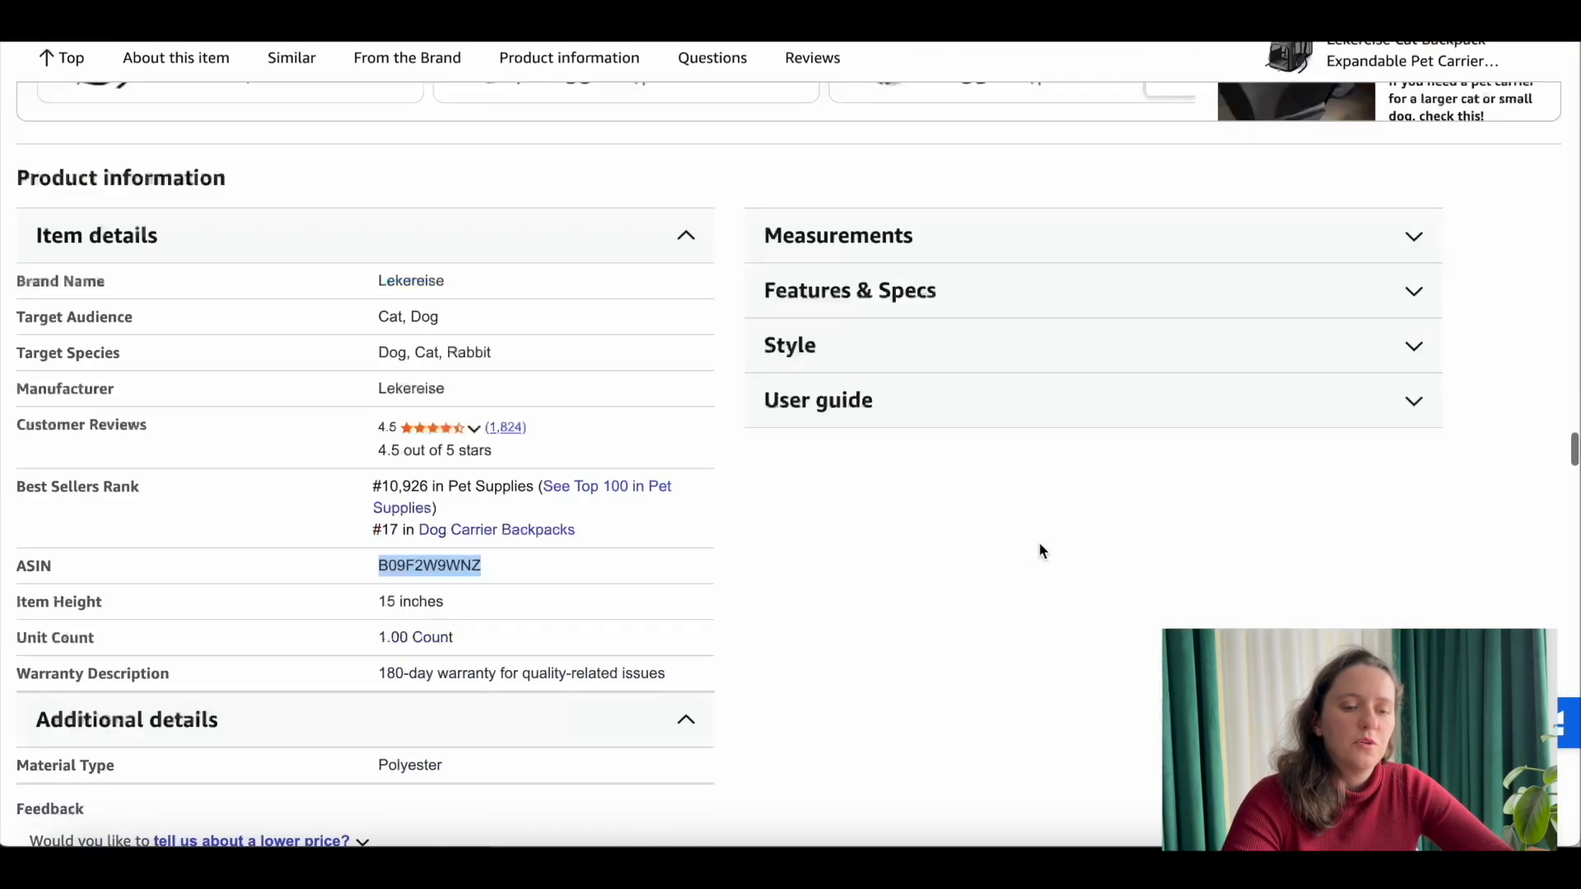
# Step: Switch to the competing backpack's Amazon product page and examine where sponsored product ads appear on it
pyautogui.scroll(-10, 1041, 551)
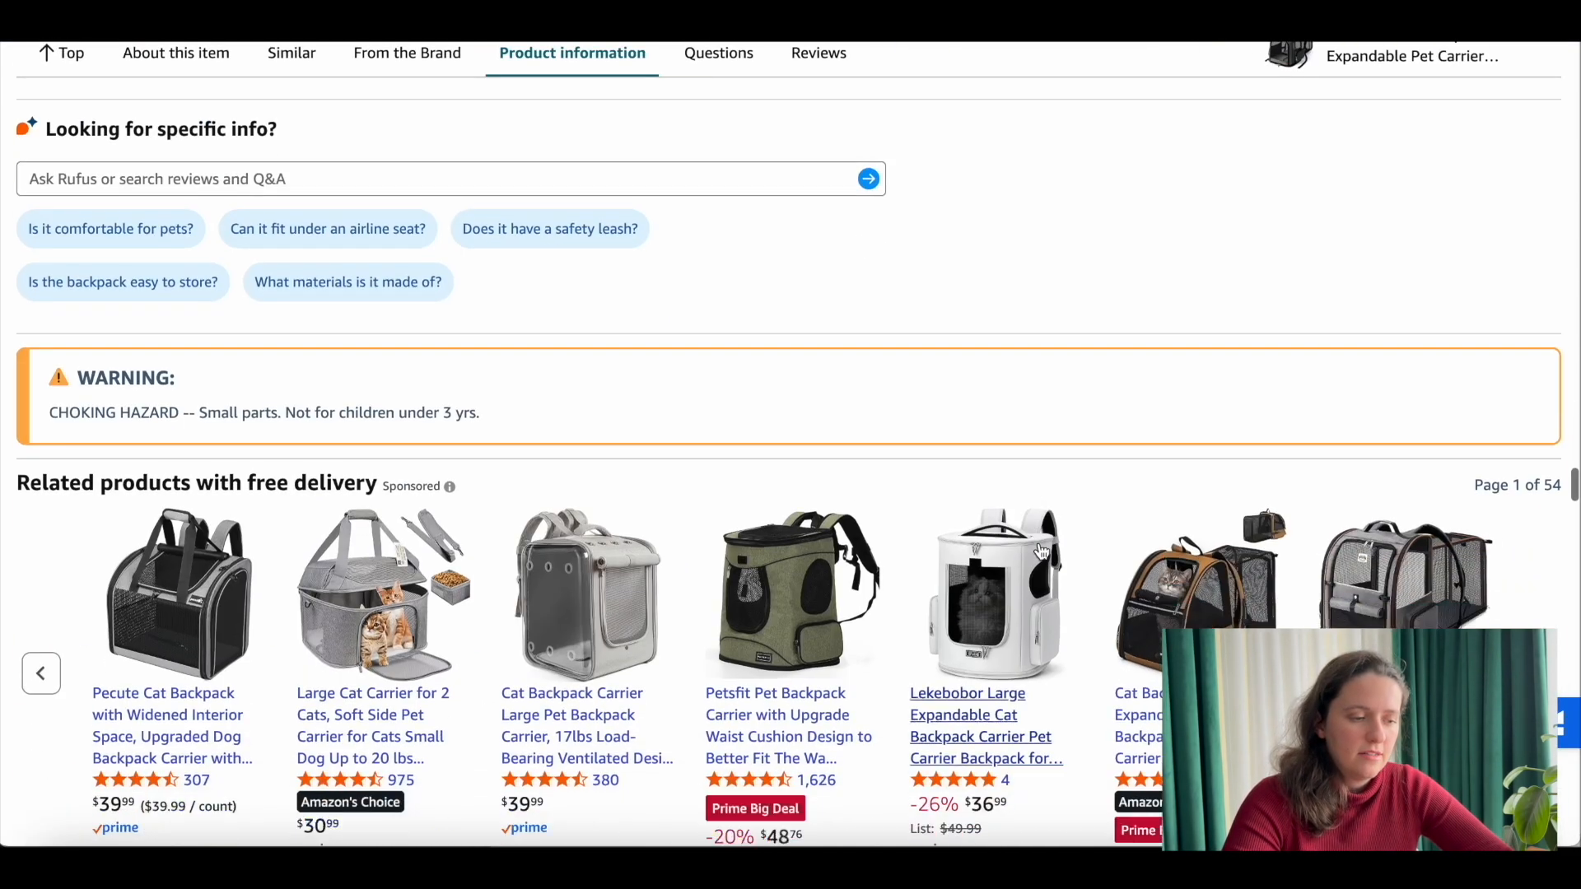
pyautogui.scroll(-1, 160, 453)
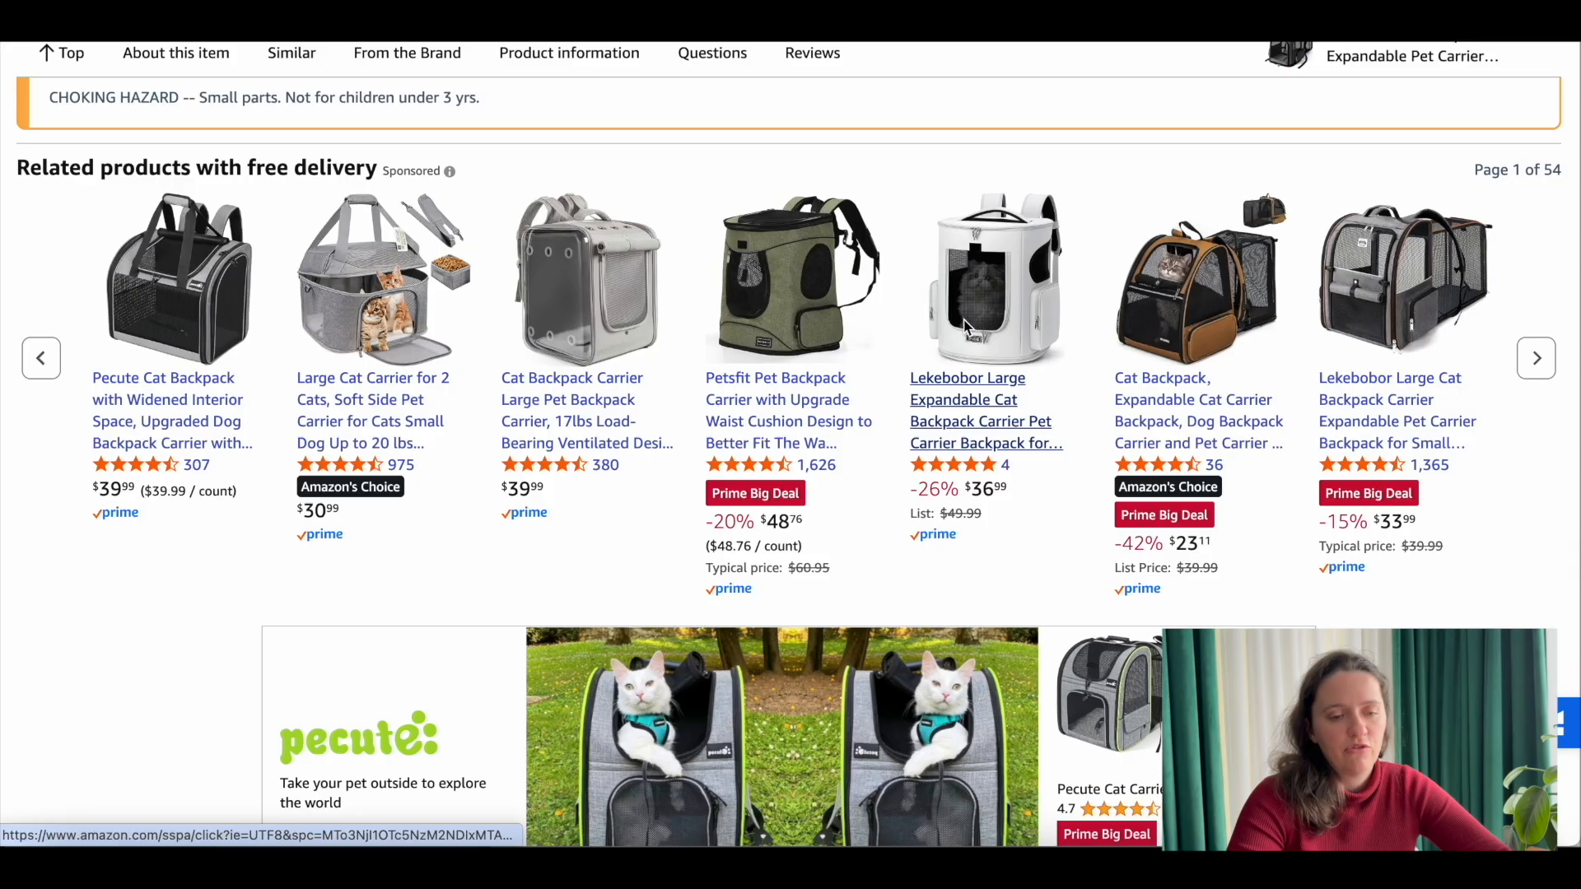
pyautogui.scroll(-5, 899, 303)
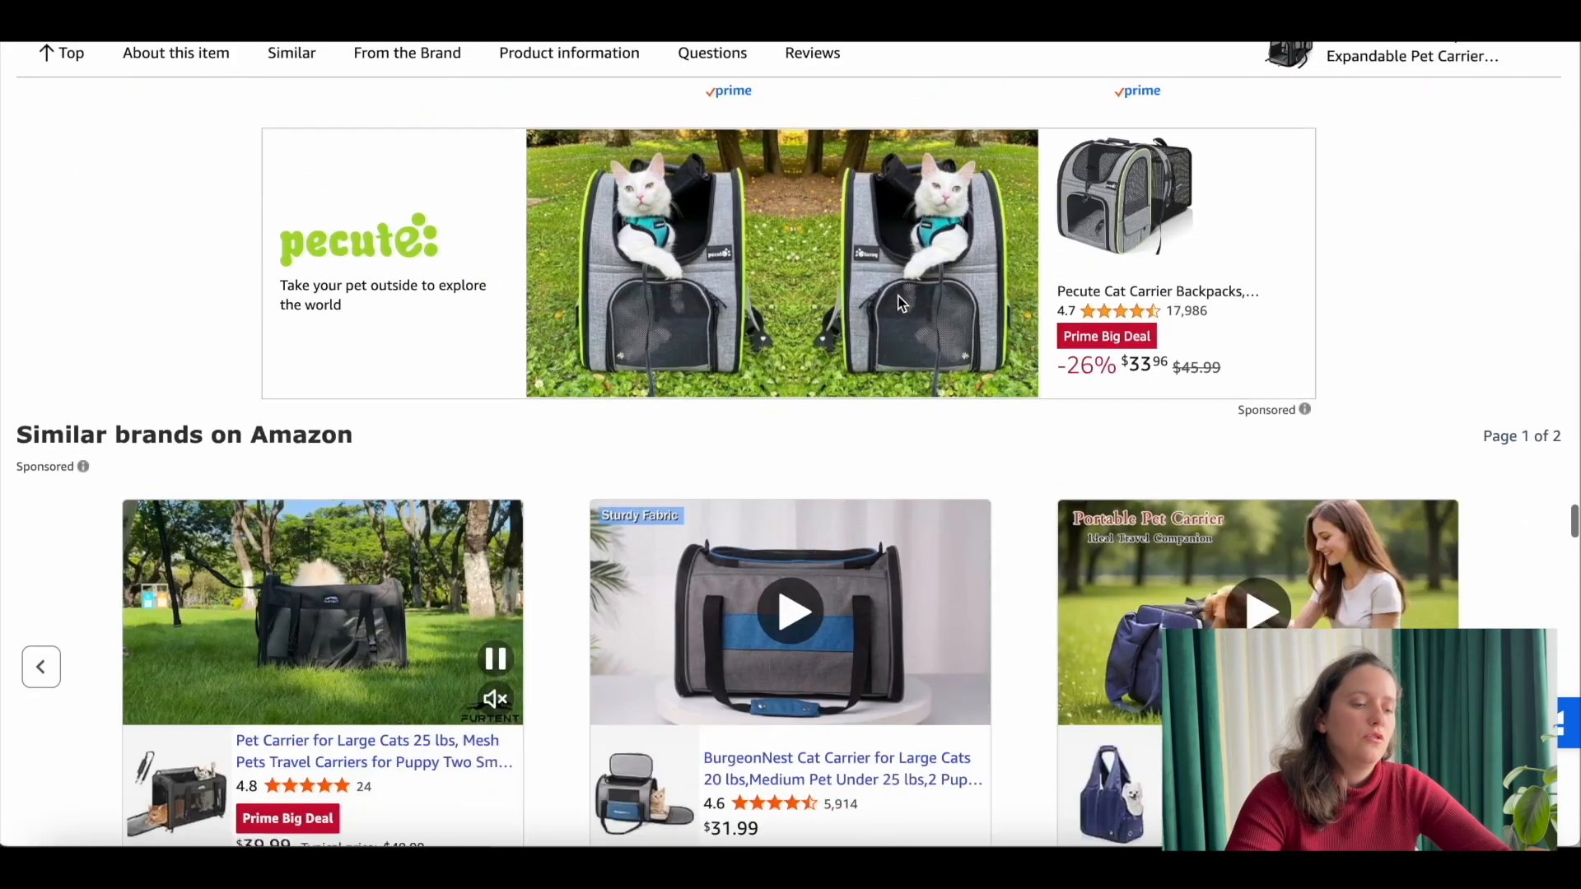
pyautogui.scroll(-5, 899, 302)
pyautogui.scroll(10, 897, 303)
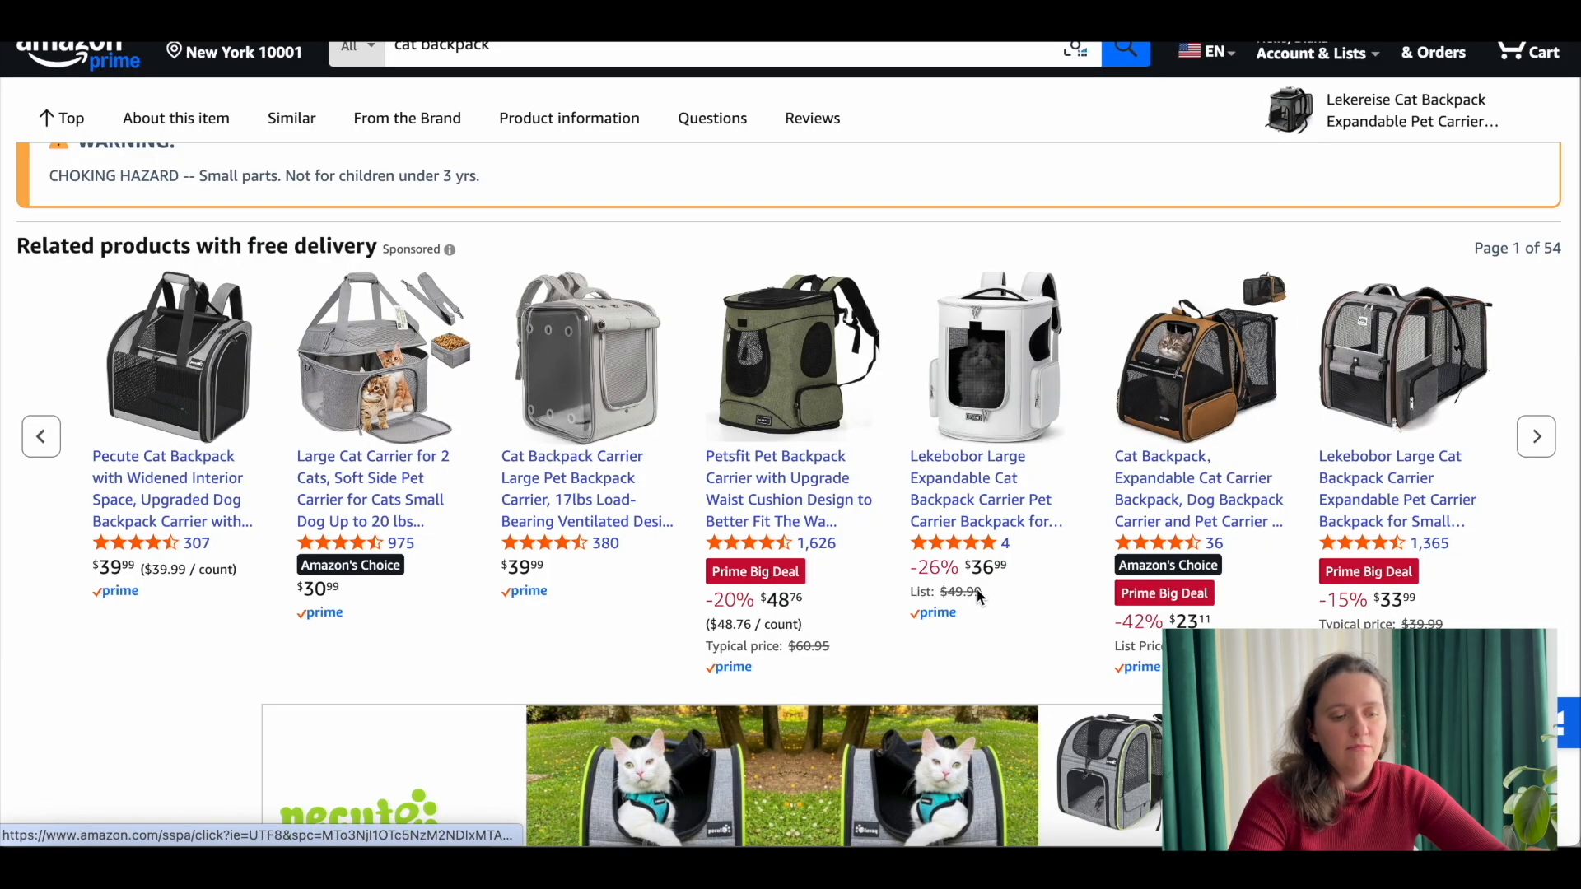
pyautogui.scroll(10, 956, 488)
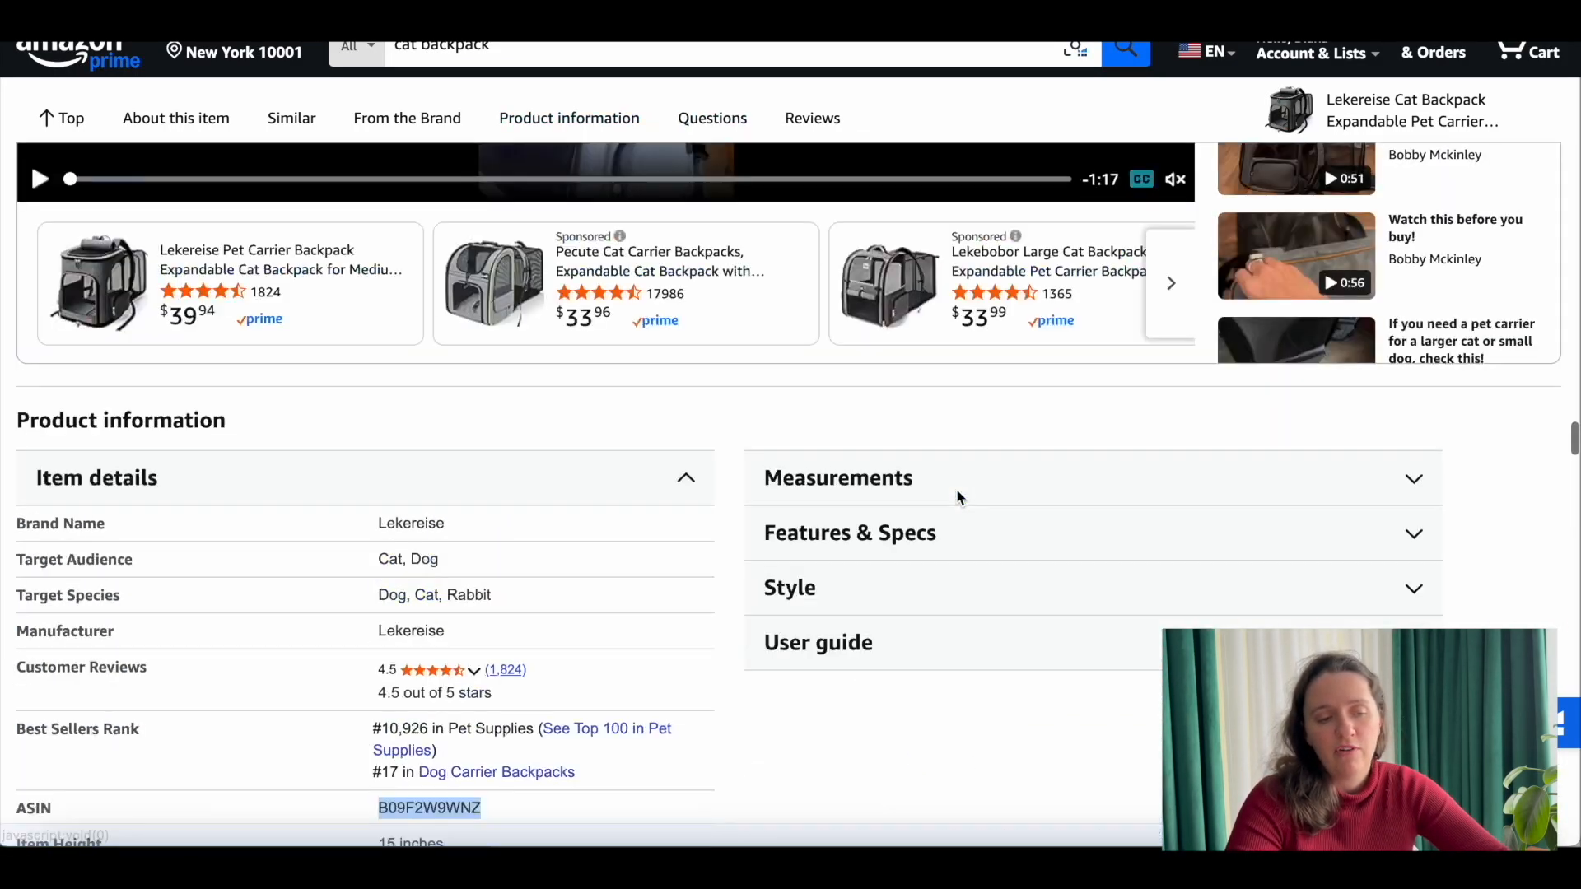
pyautogui.scroll(20, 956, 487)
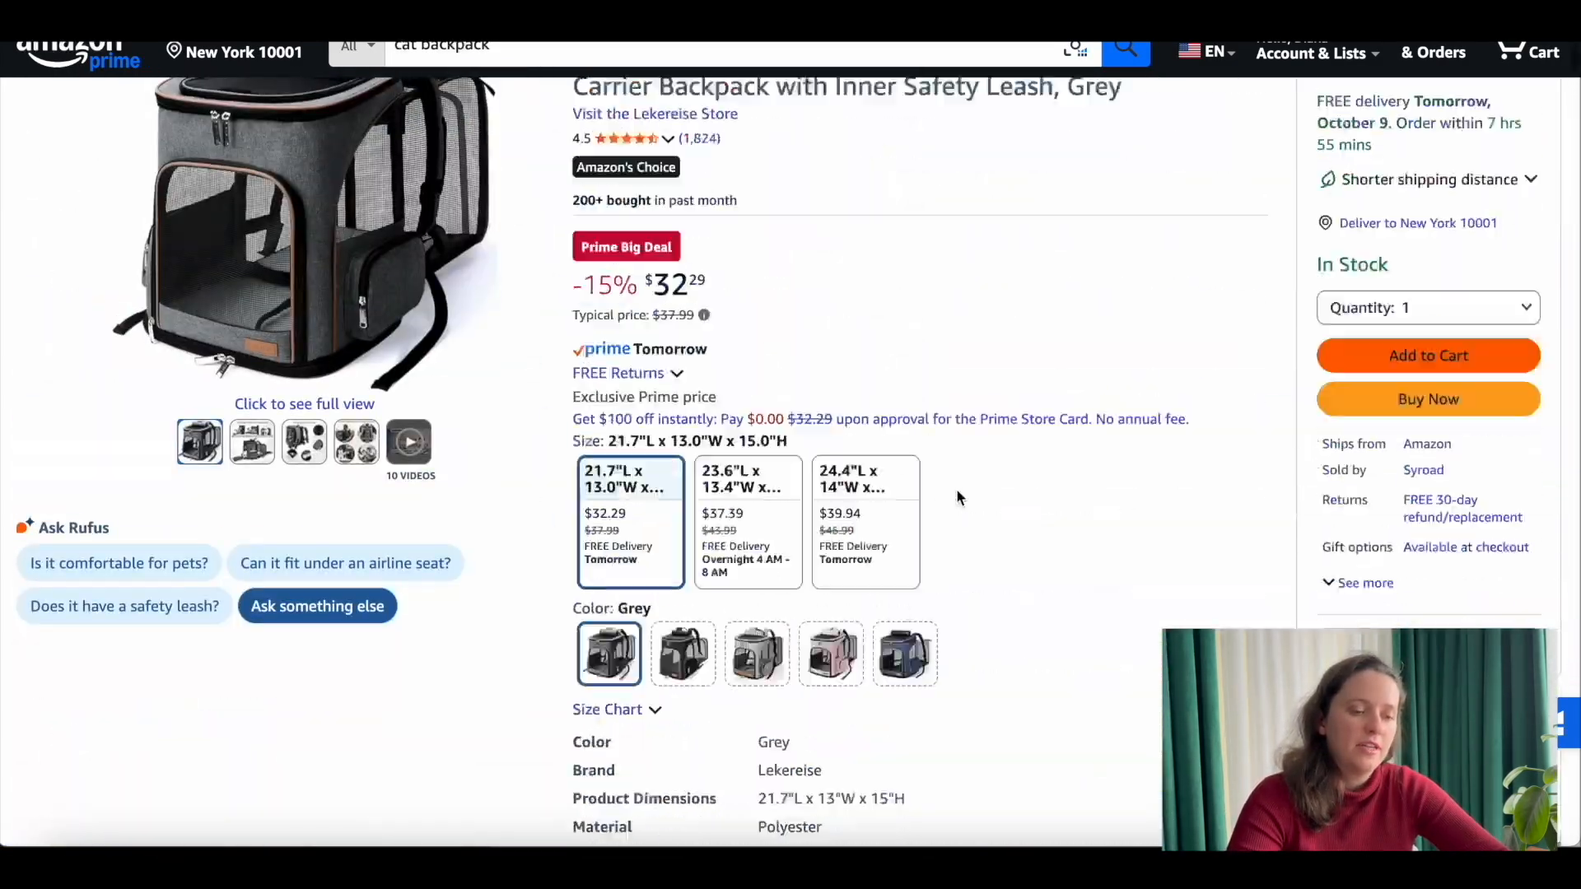
pyautogui.scroll(10, 956, 487)
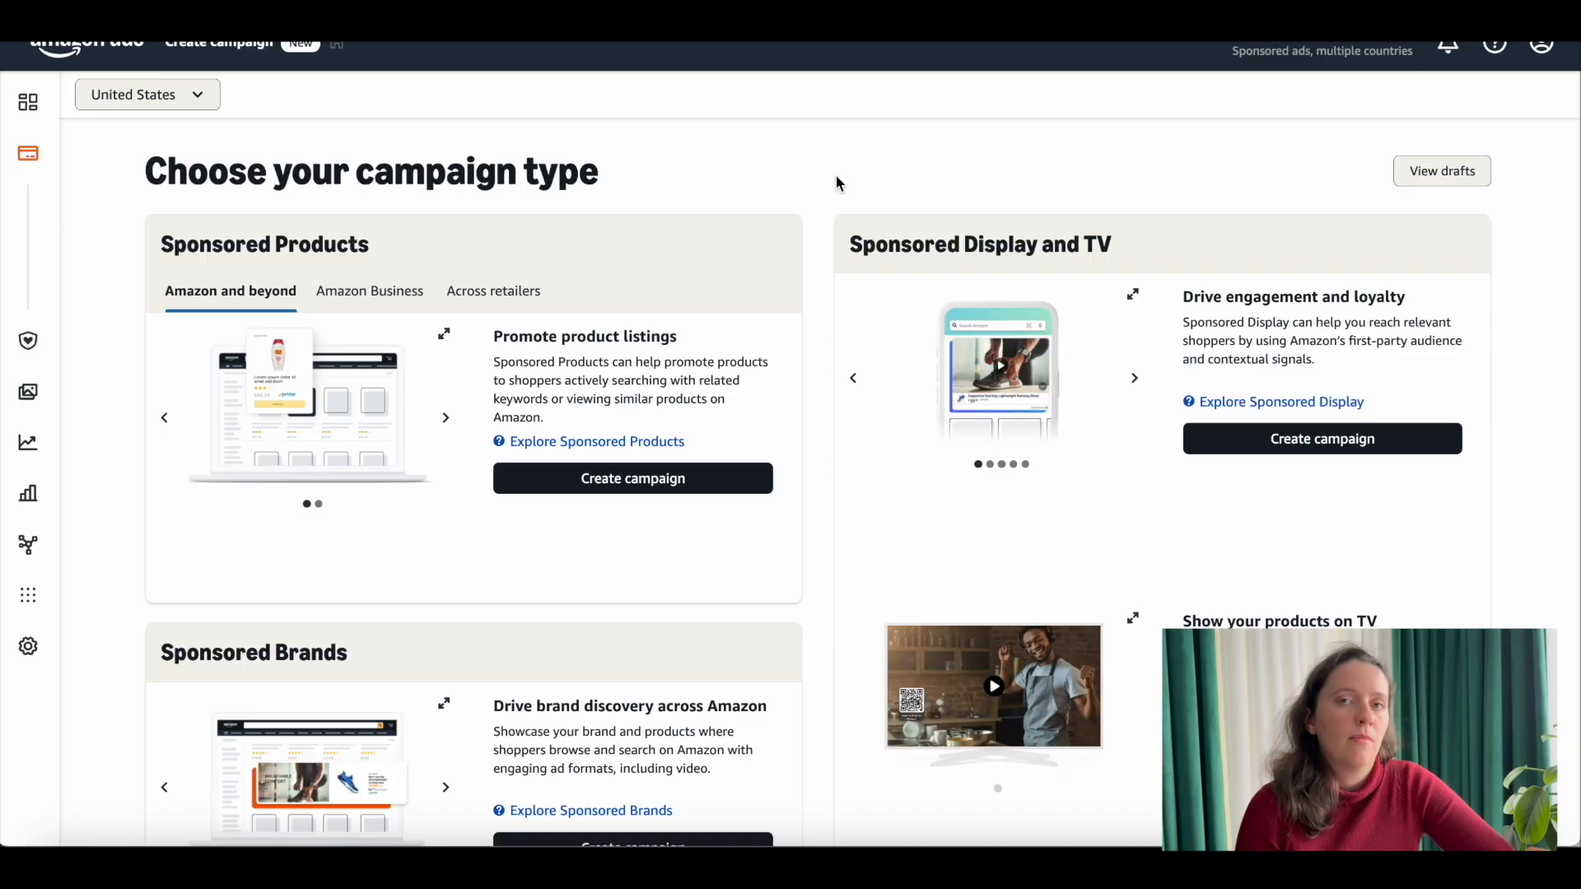
# Step: Create another Sponsored Products campaign and set it to manual targeting with product targeting
pyautogui.click(631, 494)
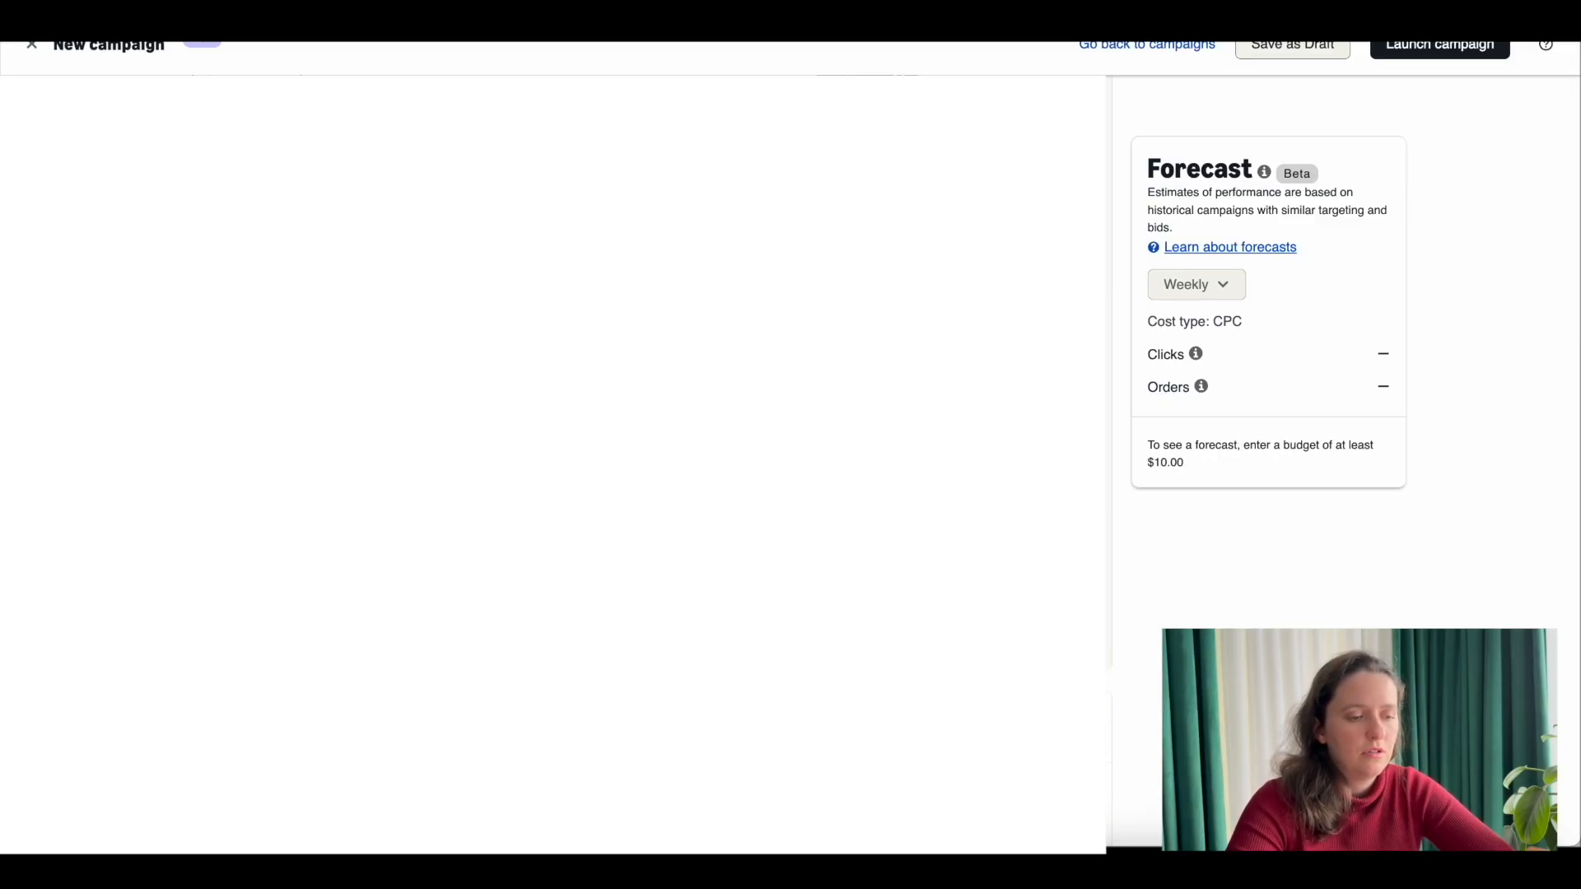
pyautogui.scroll(-10, 616, 501)
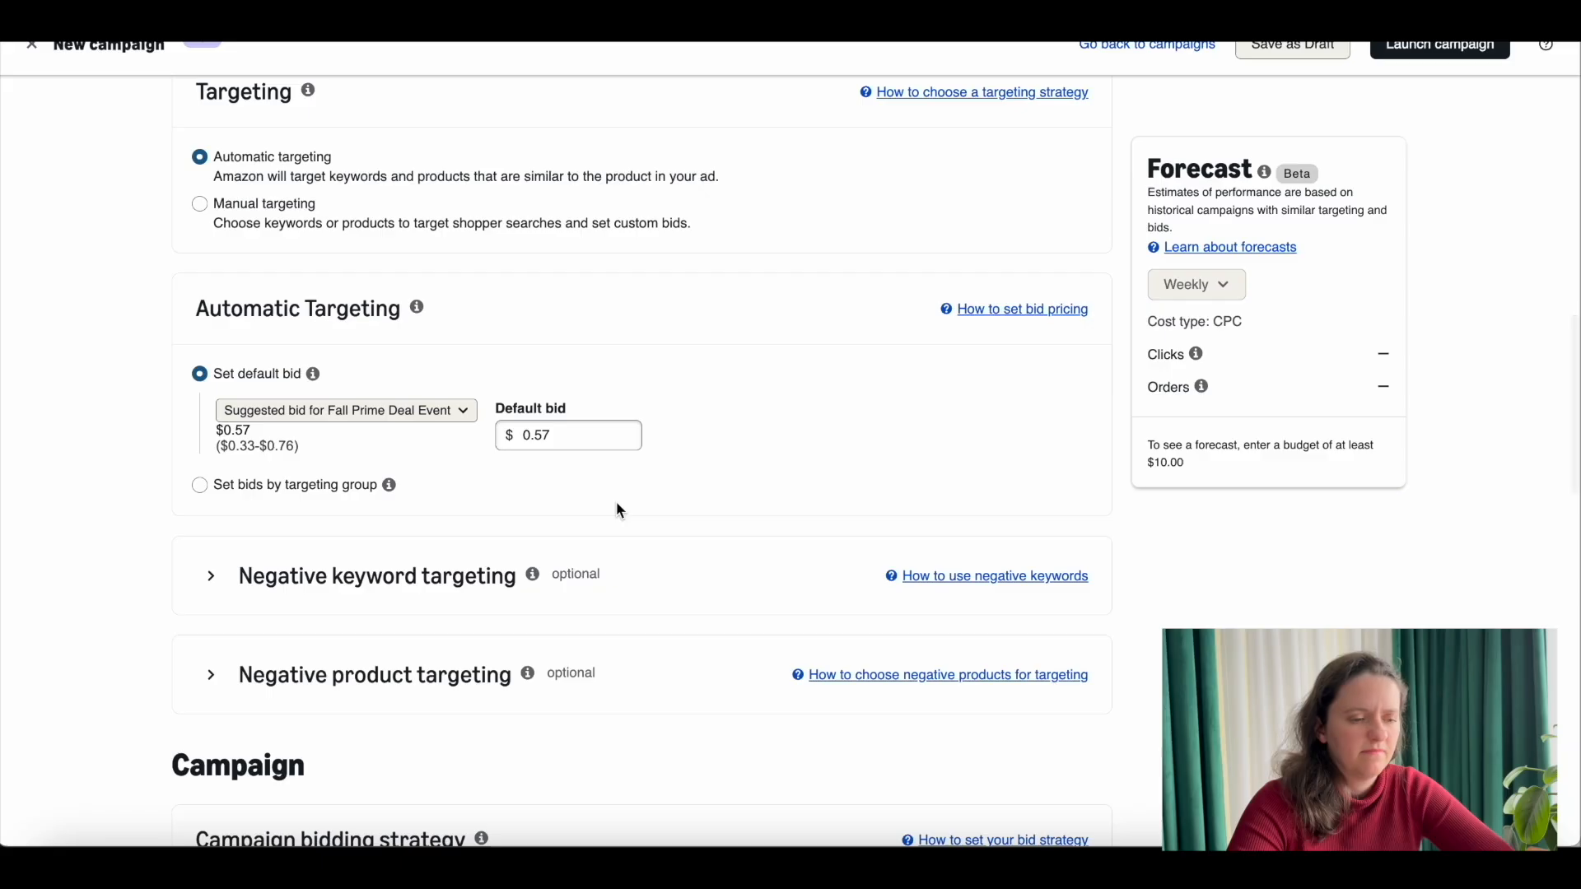
pyautogui.scroll(-1, 616, 501)
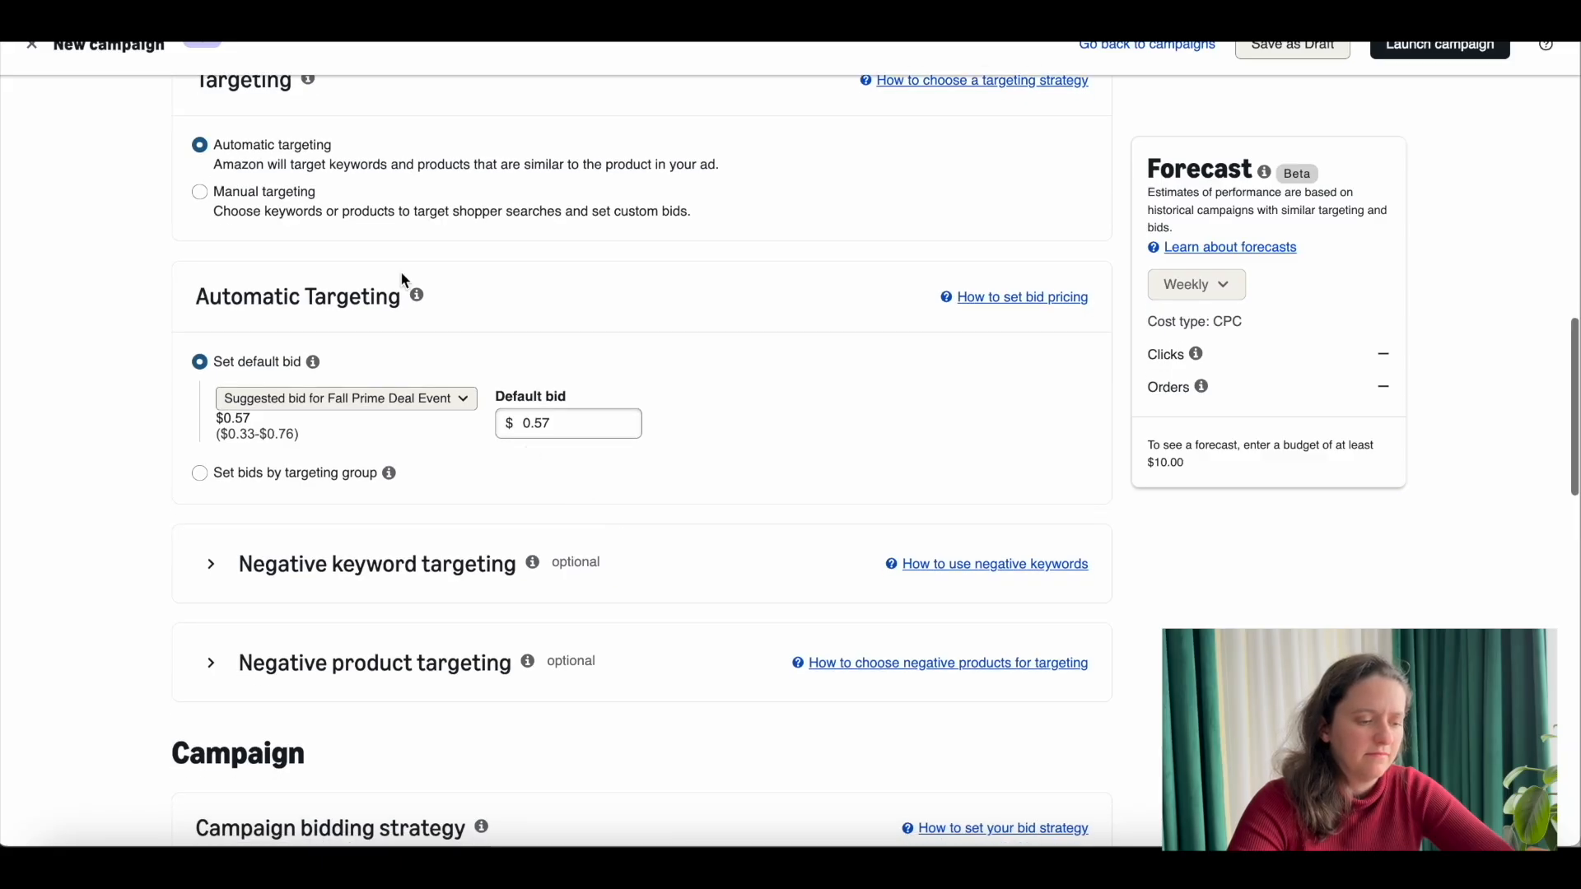
pyautogui.click(303, 198)
pyautogui.scroll(-2, 519, 375)
pyautogui.click(291, 345)
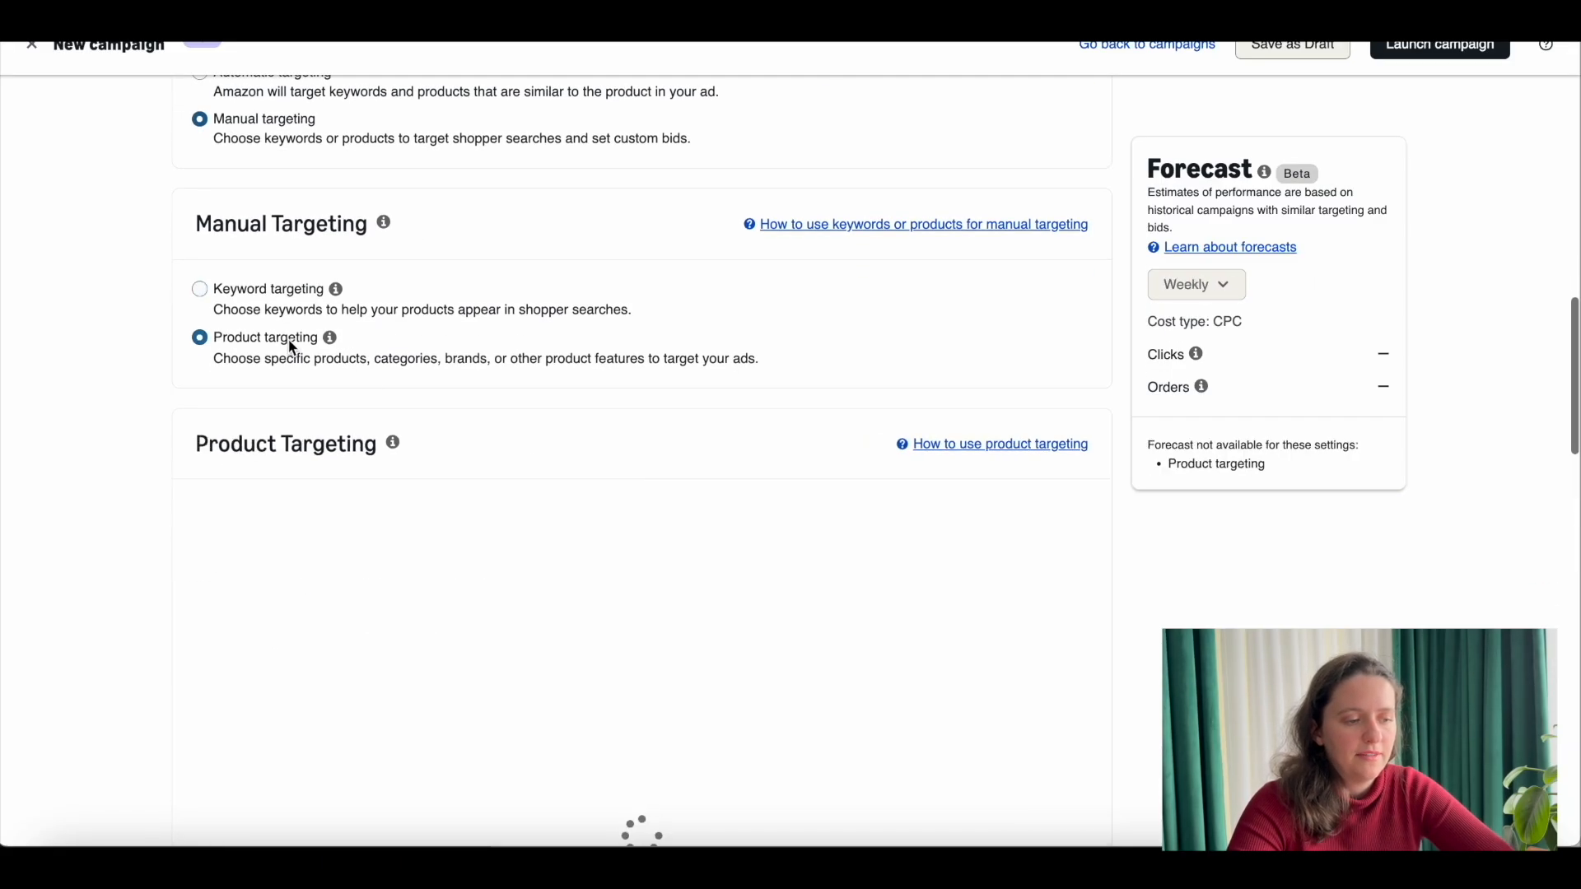
# Step: Add the suggested Cat Beds category as a product target at the suggested bid of $0.36
pyautogui.scroll(-5, 542, 390)
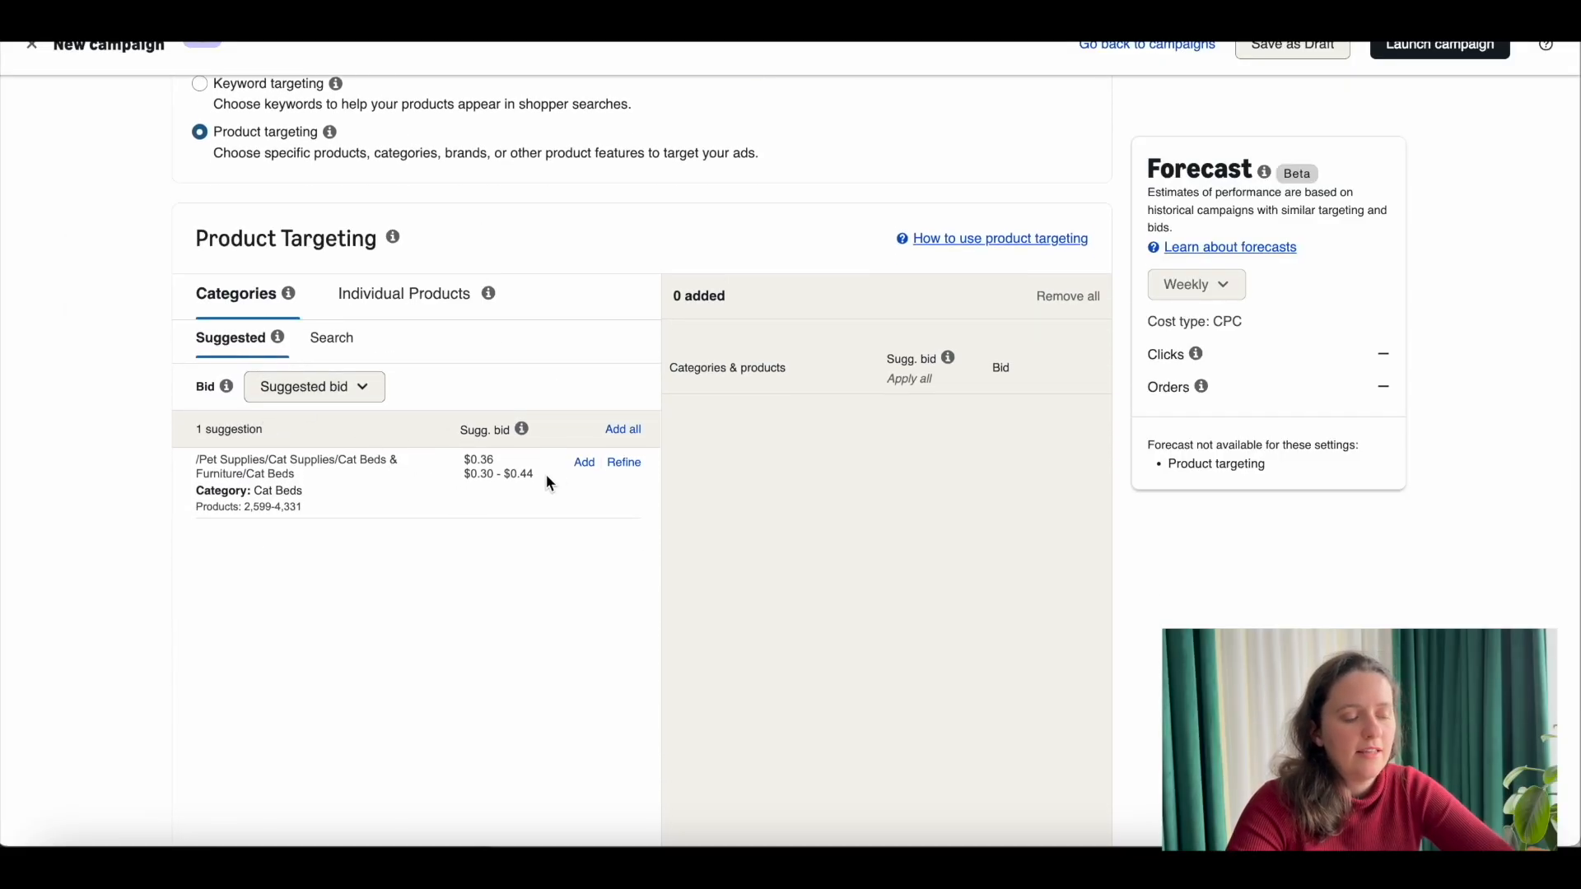
pyautogui.click(586, 464)
pyautogui.scroll(-1, 960, 500)
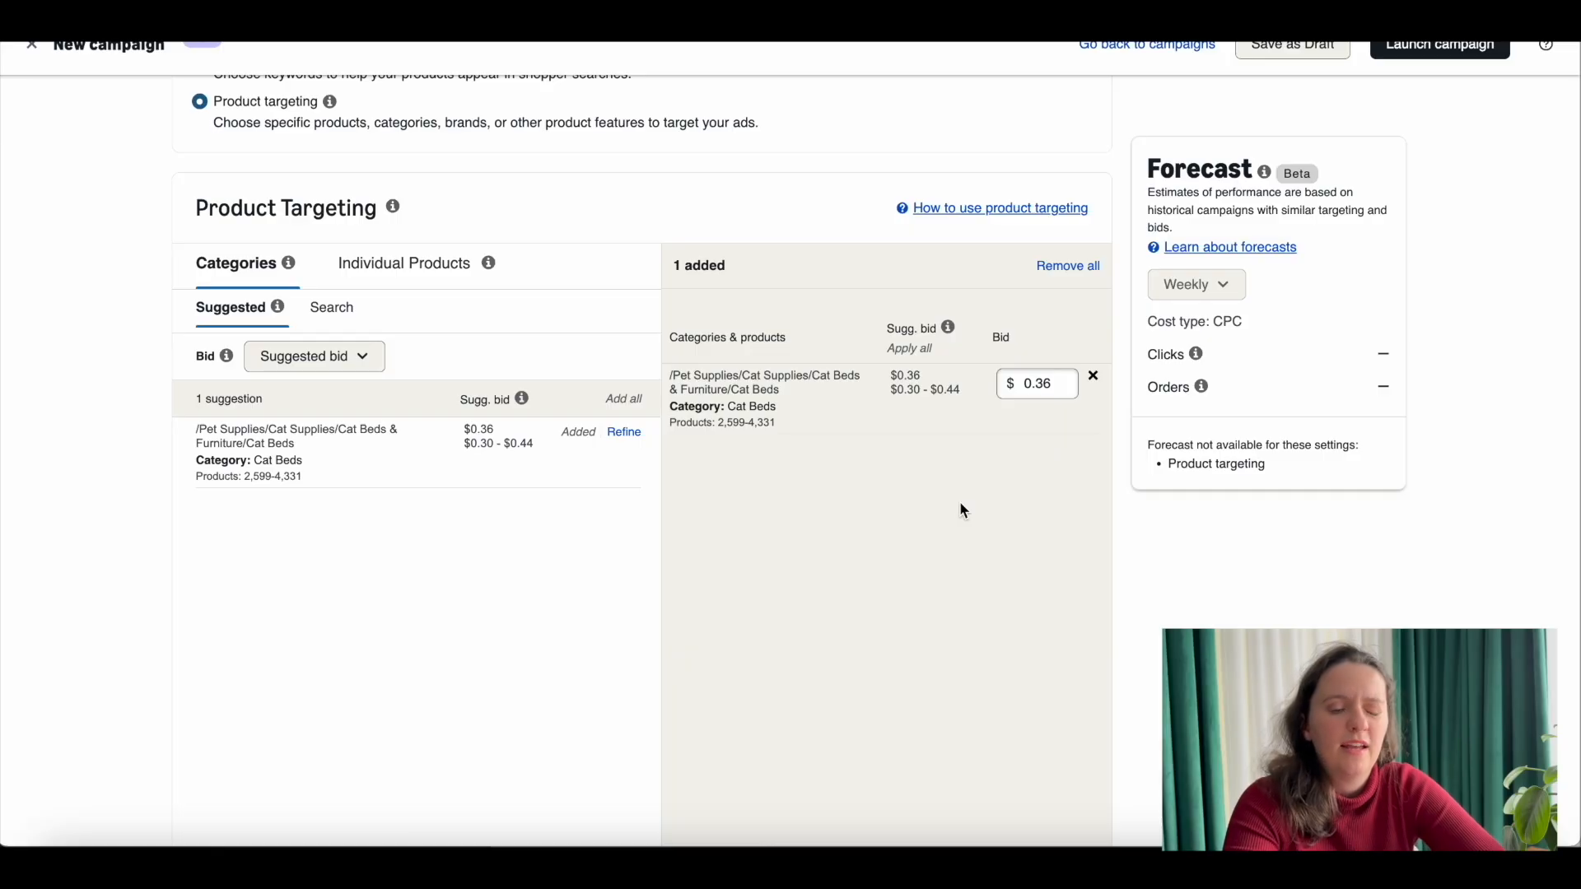
pyautogui.scroll(-1, 960, 503)
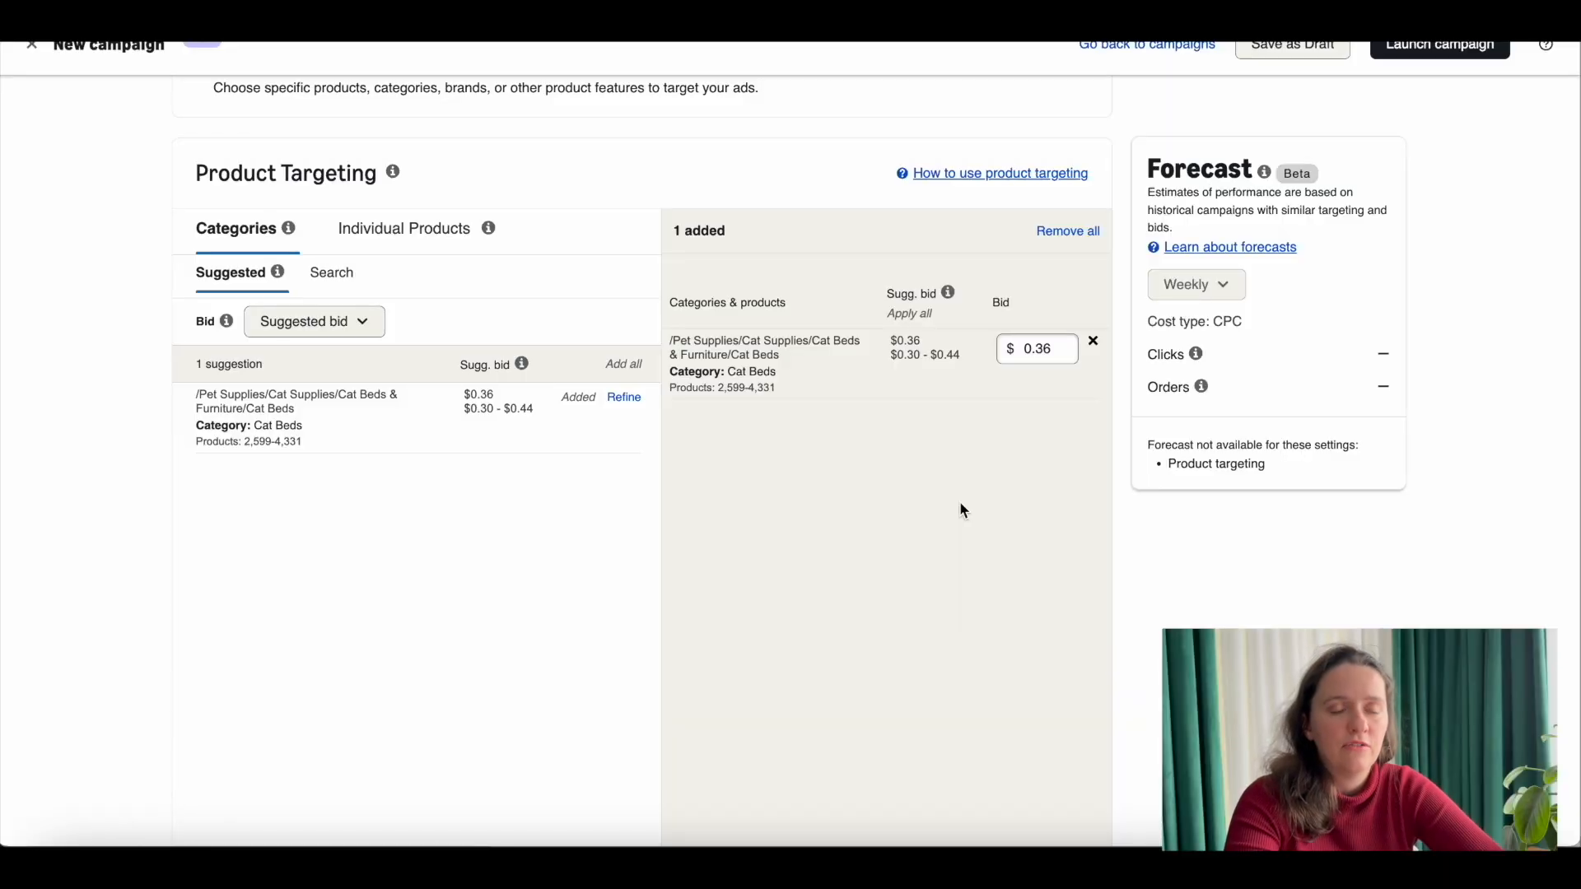
# Step: Check the optional negative product targeting section and set the campaign bidding strategy to Dynamic bids - down only
pyautogui.scroll(-10, 960, 504)
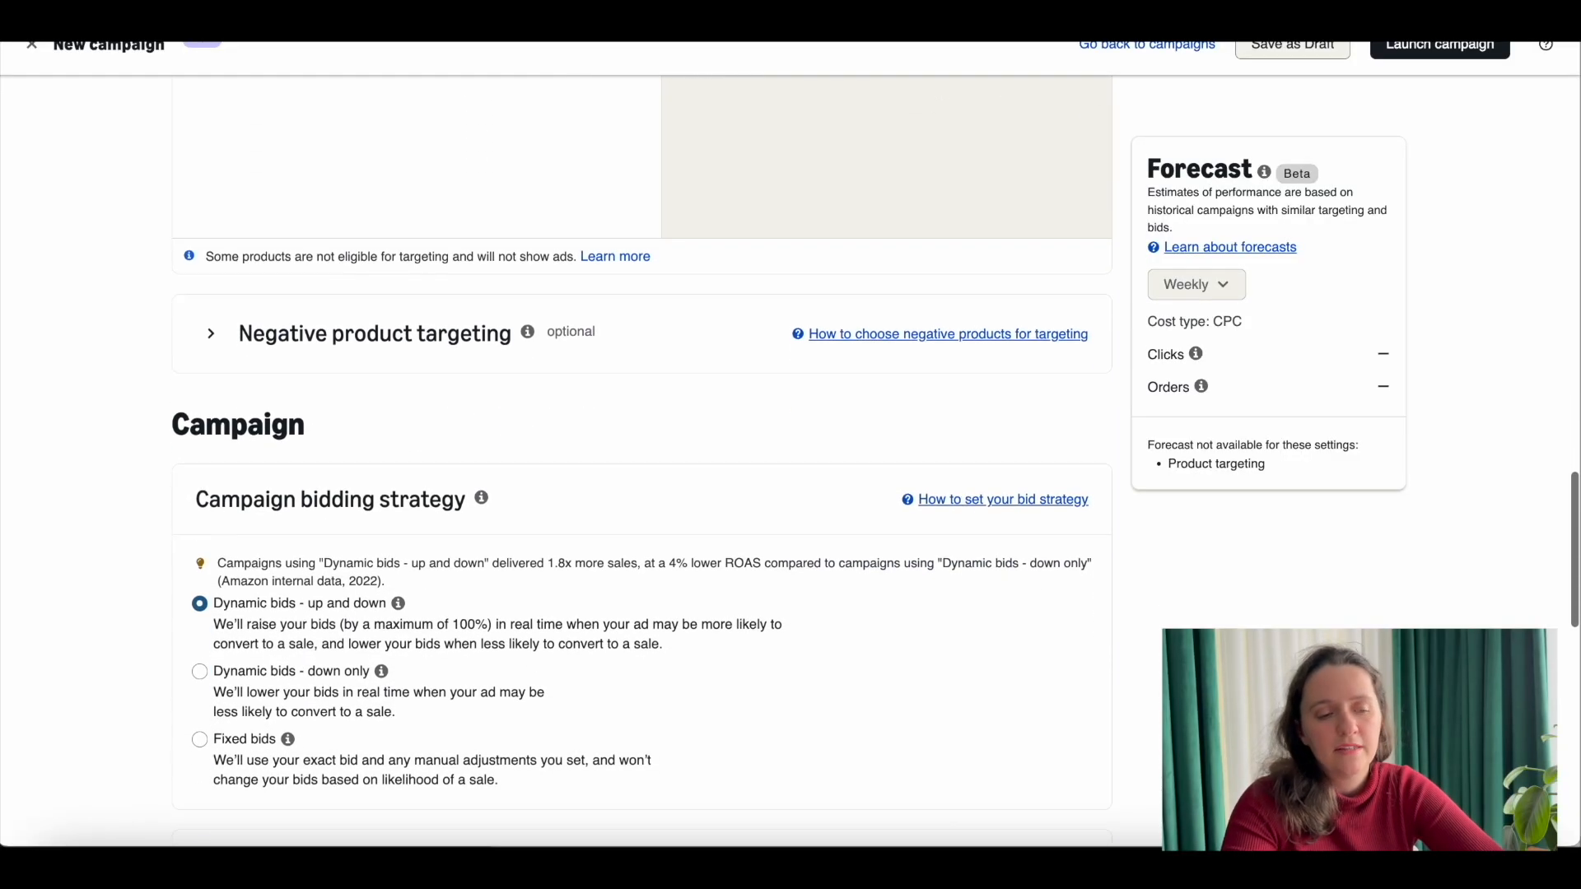
pyautogui.click(209, 336)
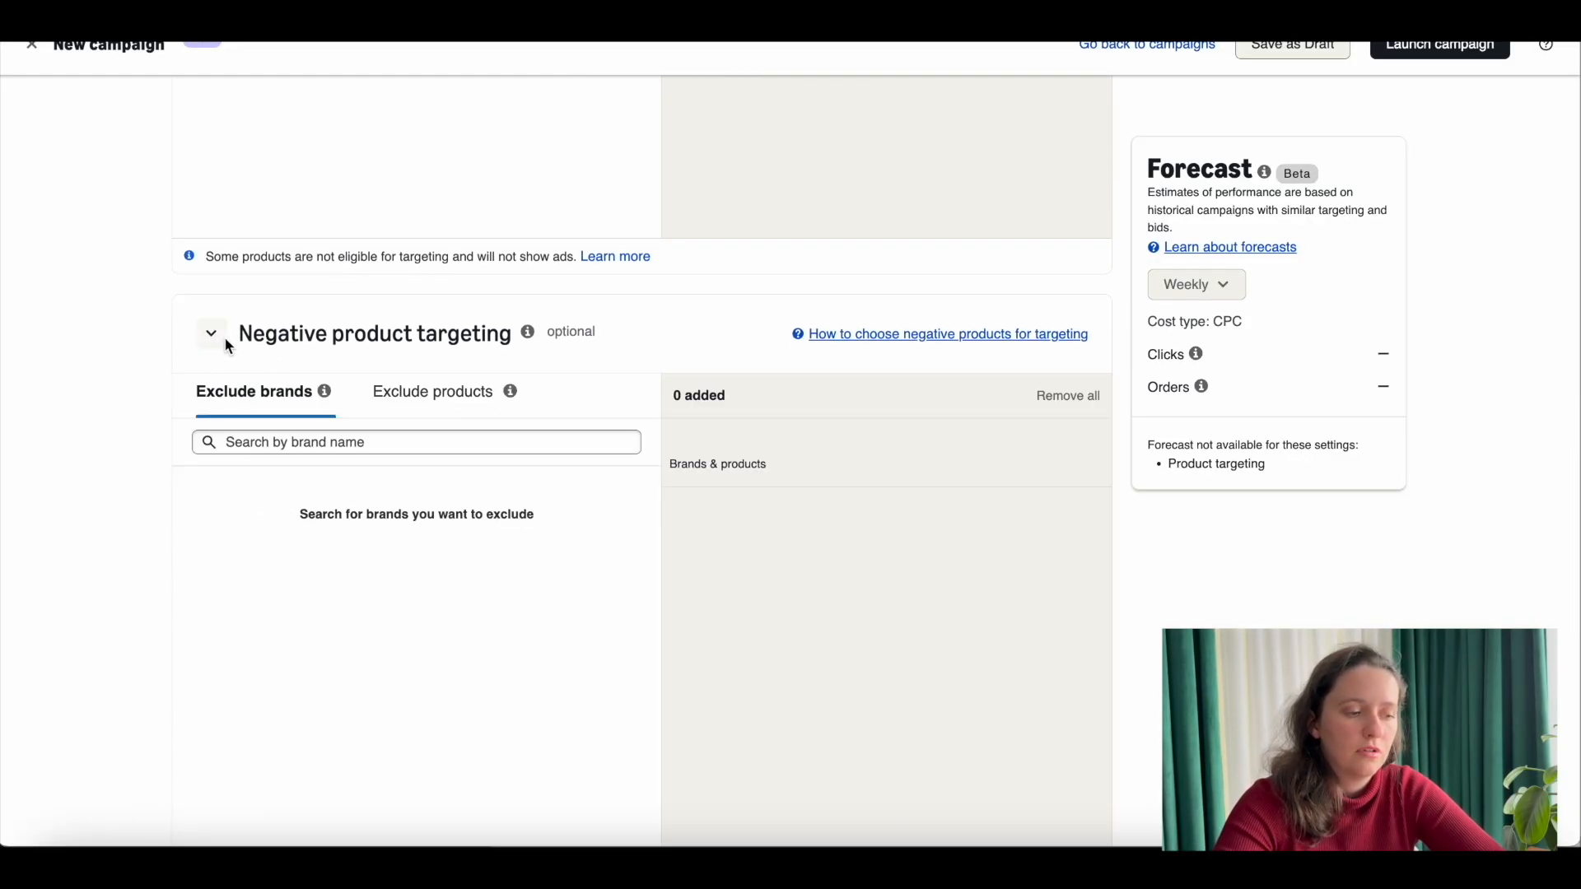
pyautogui.click(222, 341)
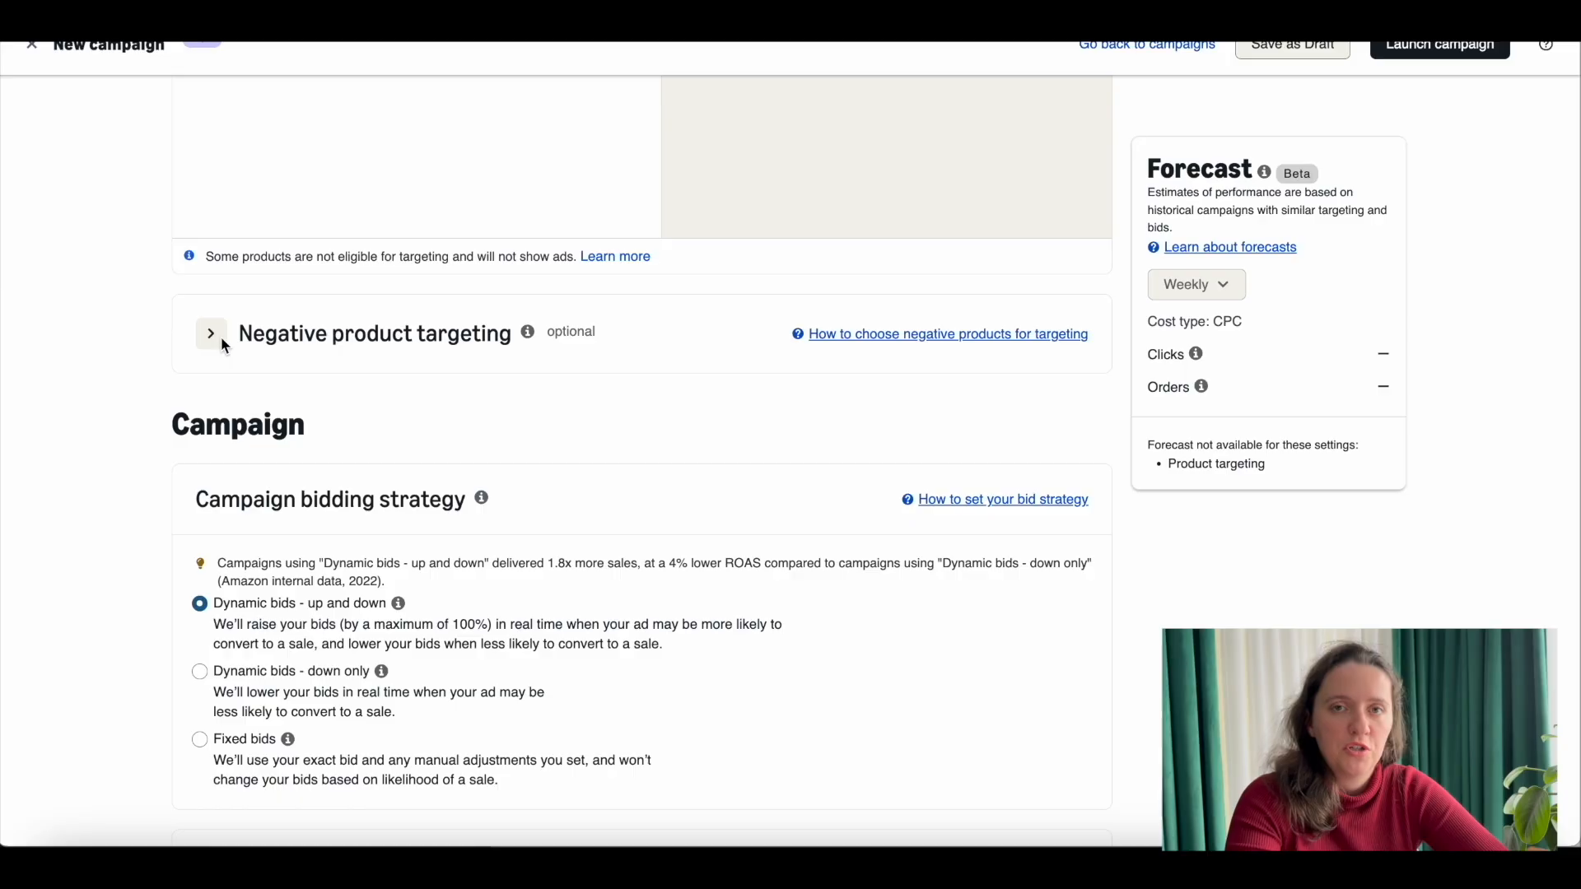
pyautogui.click(298, 670)
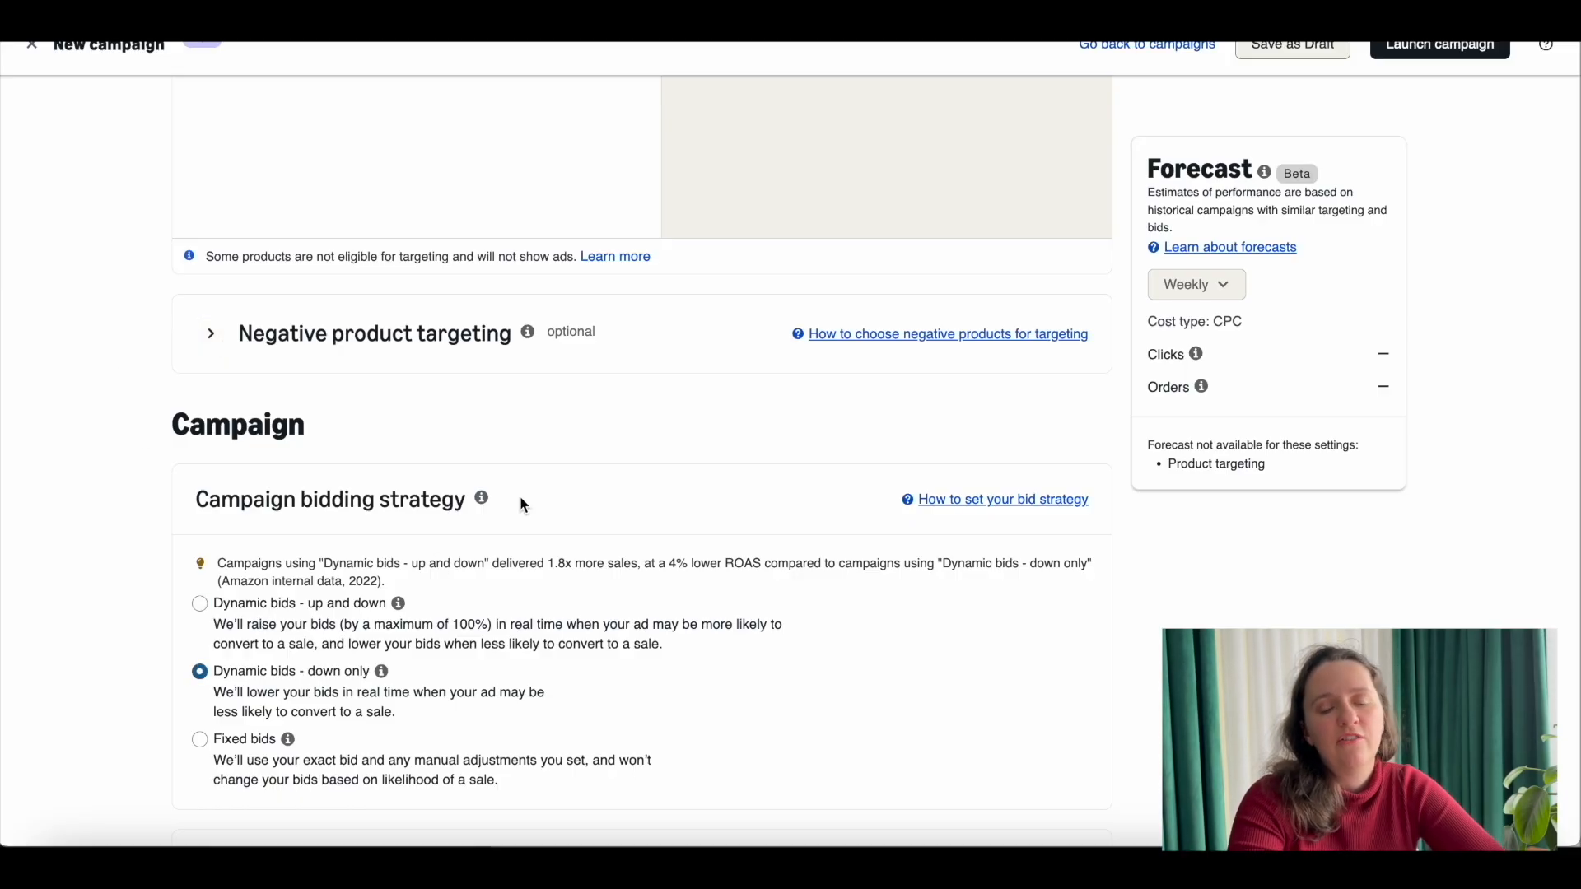
pyautogui.scroll(10, 521, 503)
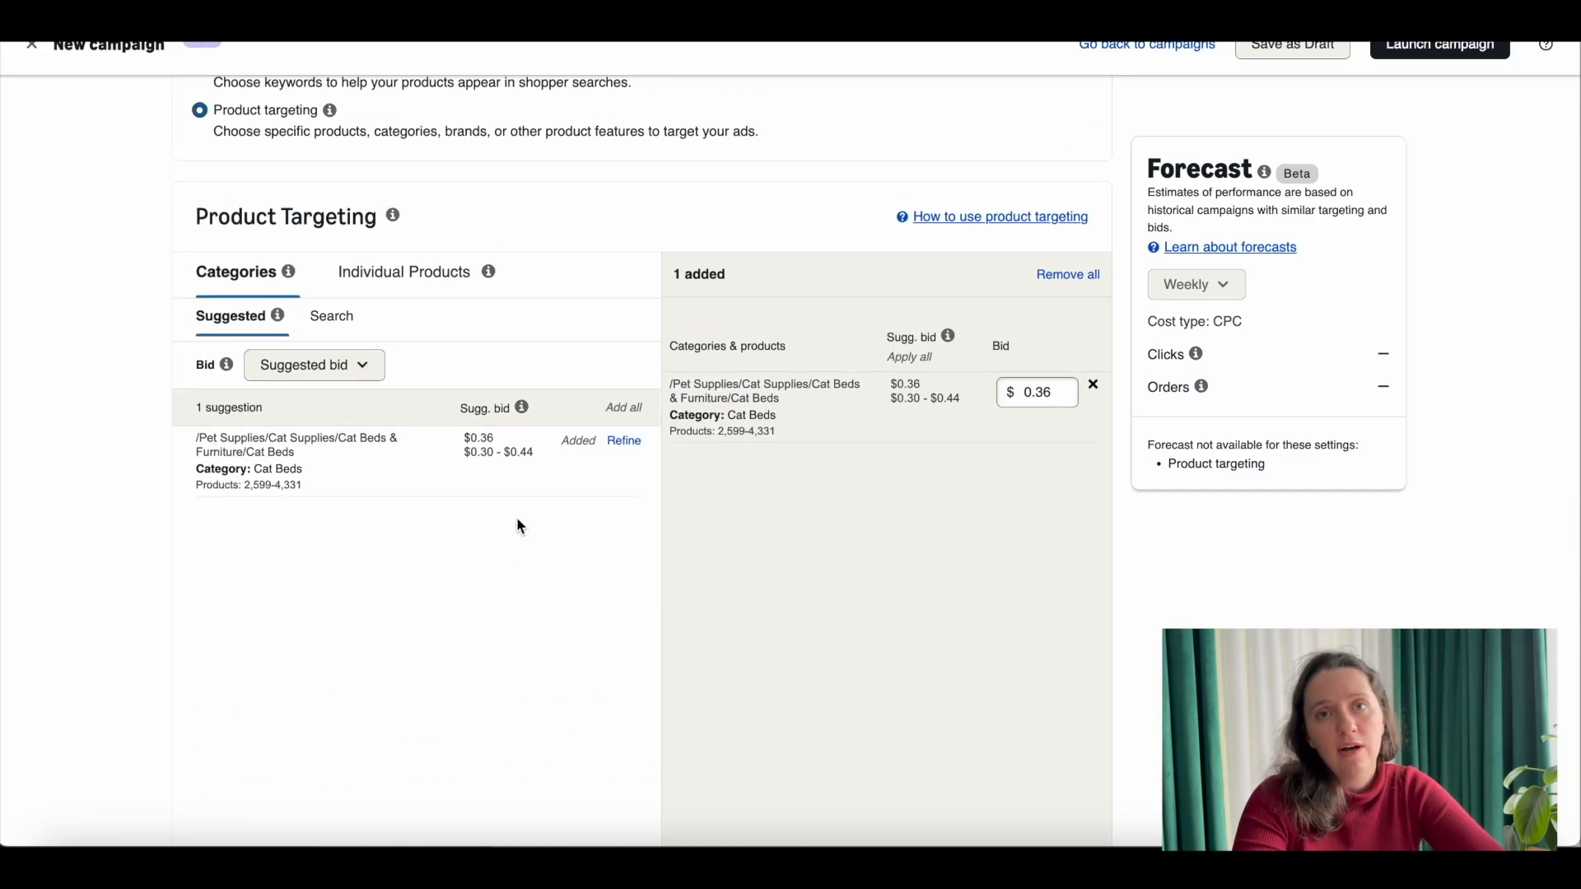
pyautogui.scroll(-10, 520, 527)
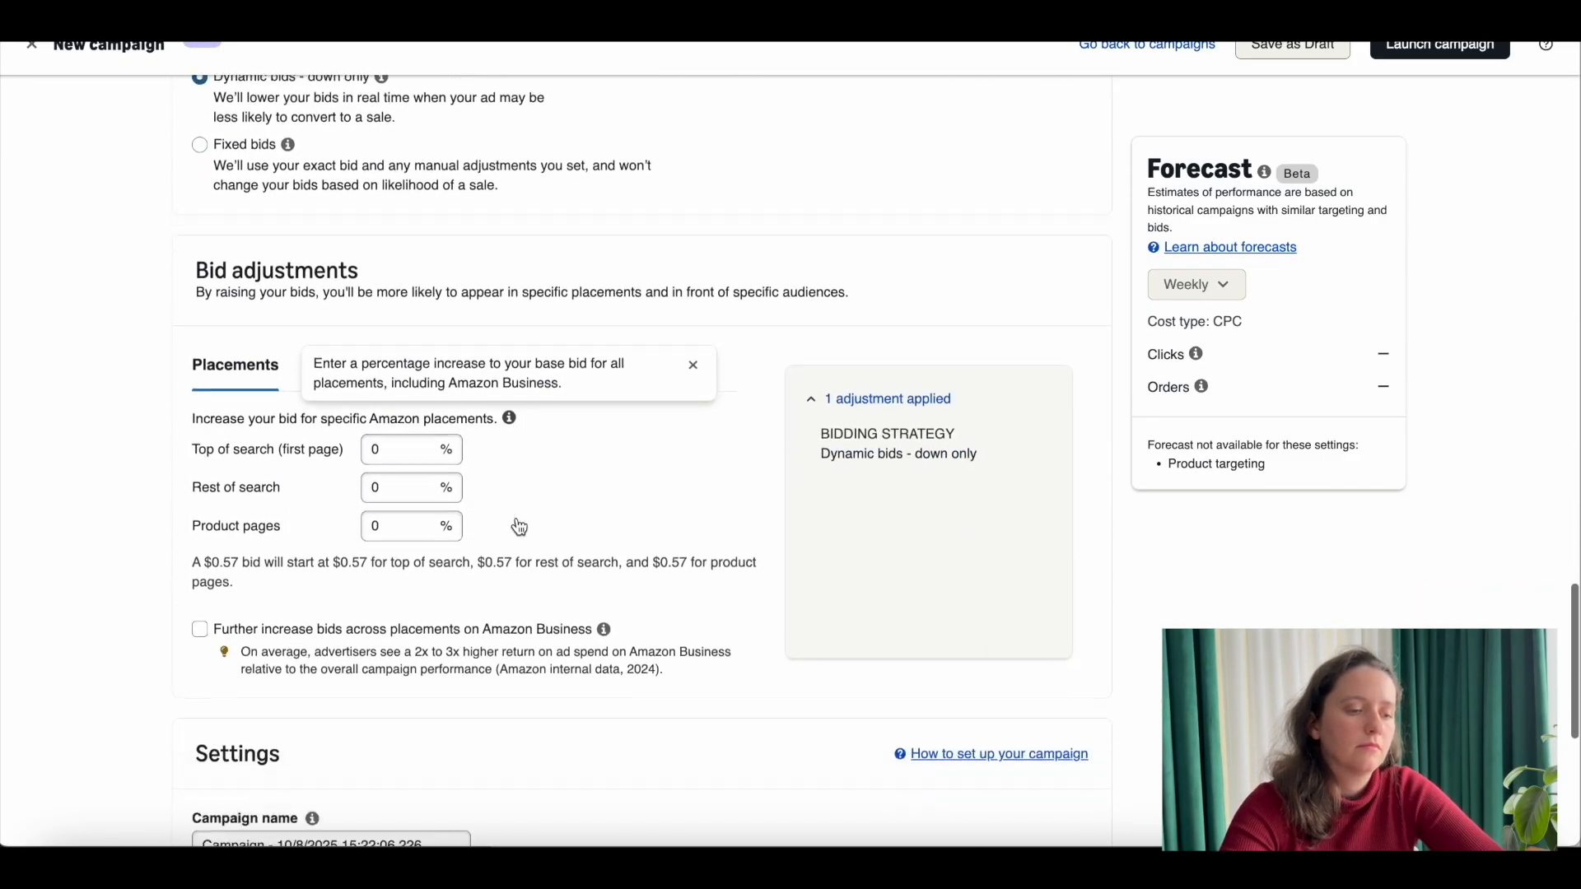
# Step: Name the category-targeting campaign PT-Manual-Category-CatBackpack
pyautogui.scroll(-2, 519, 527)
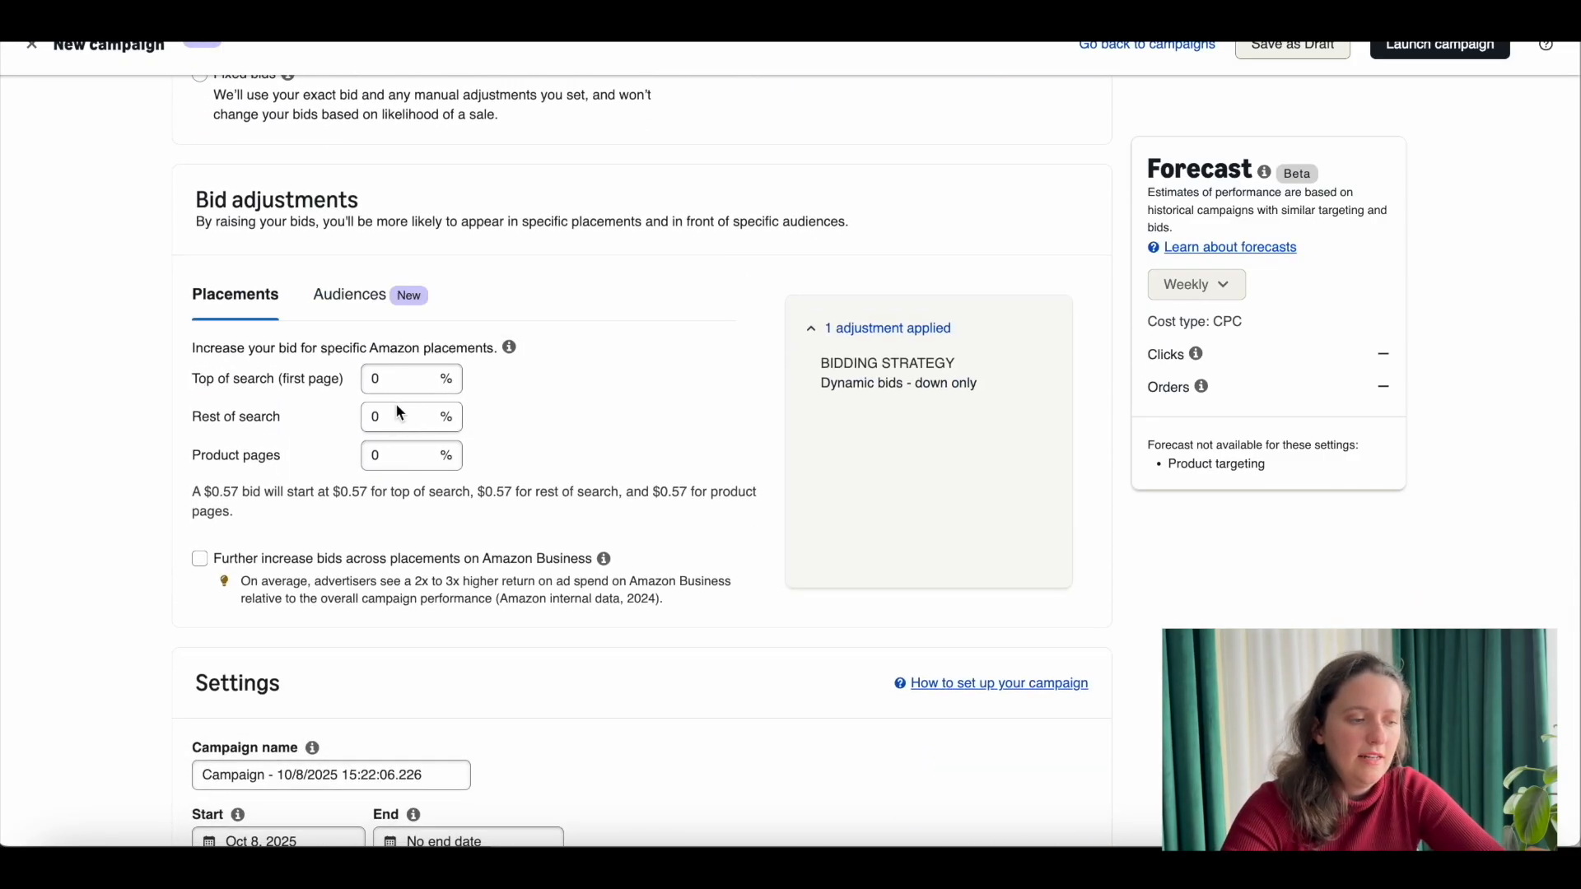
pyautogui.scroll(-4, 397, 483)
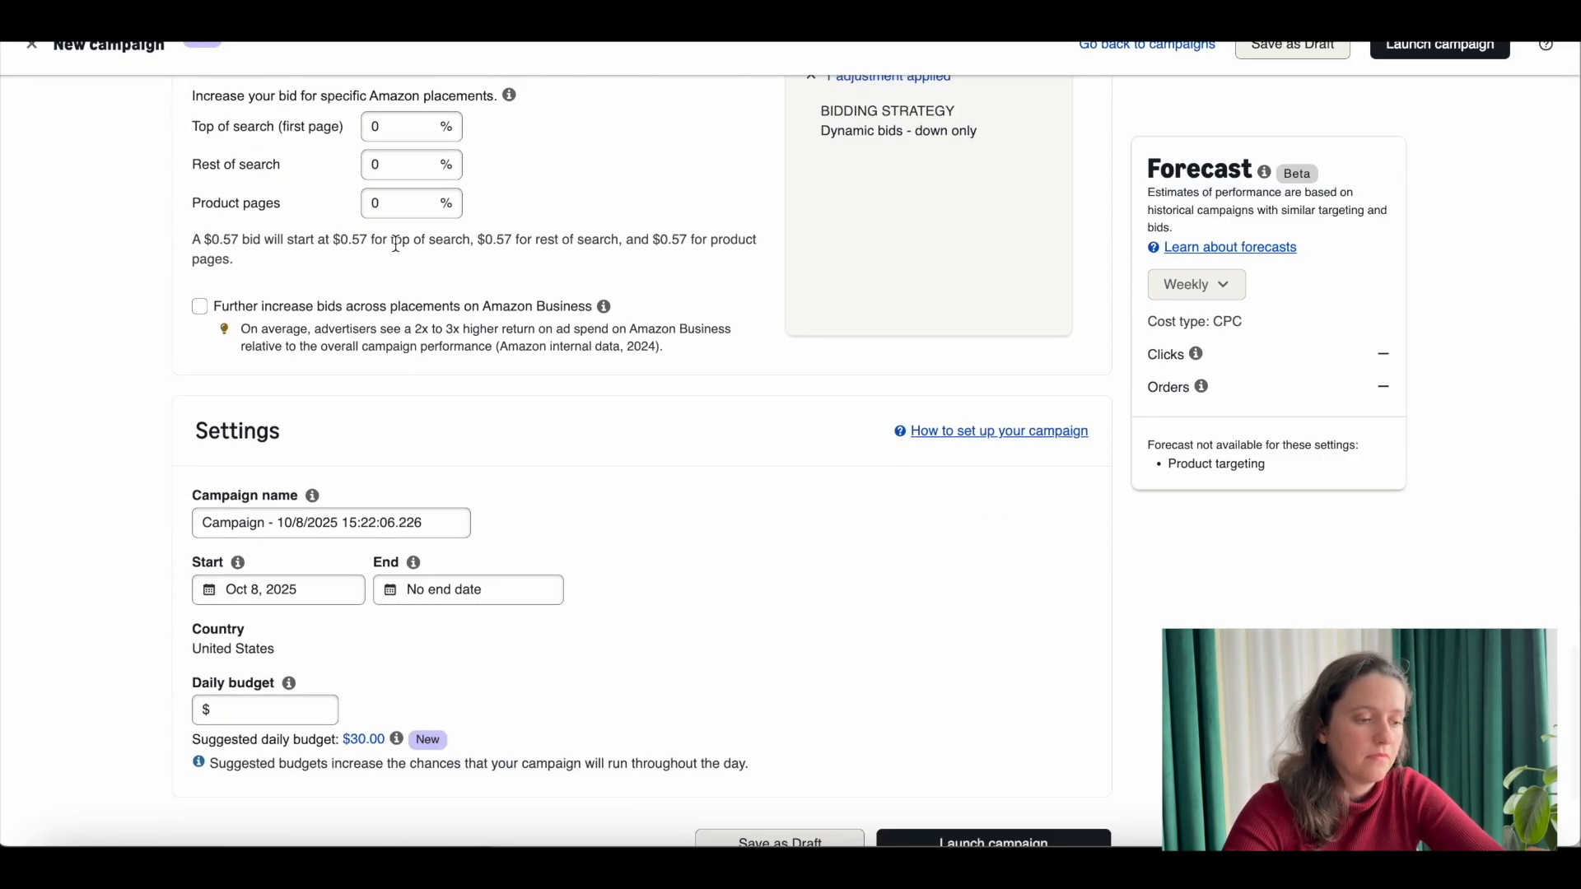
pyautogui.scroll(-2, 412, 241)
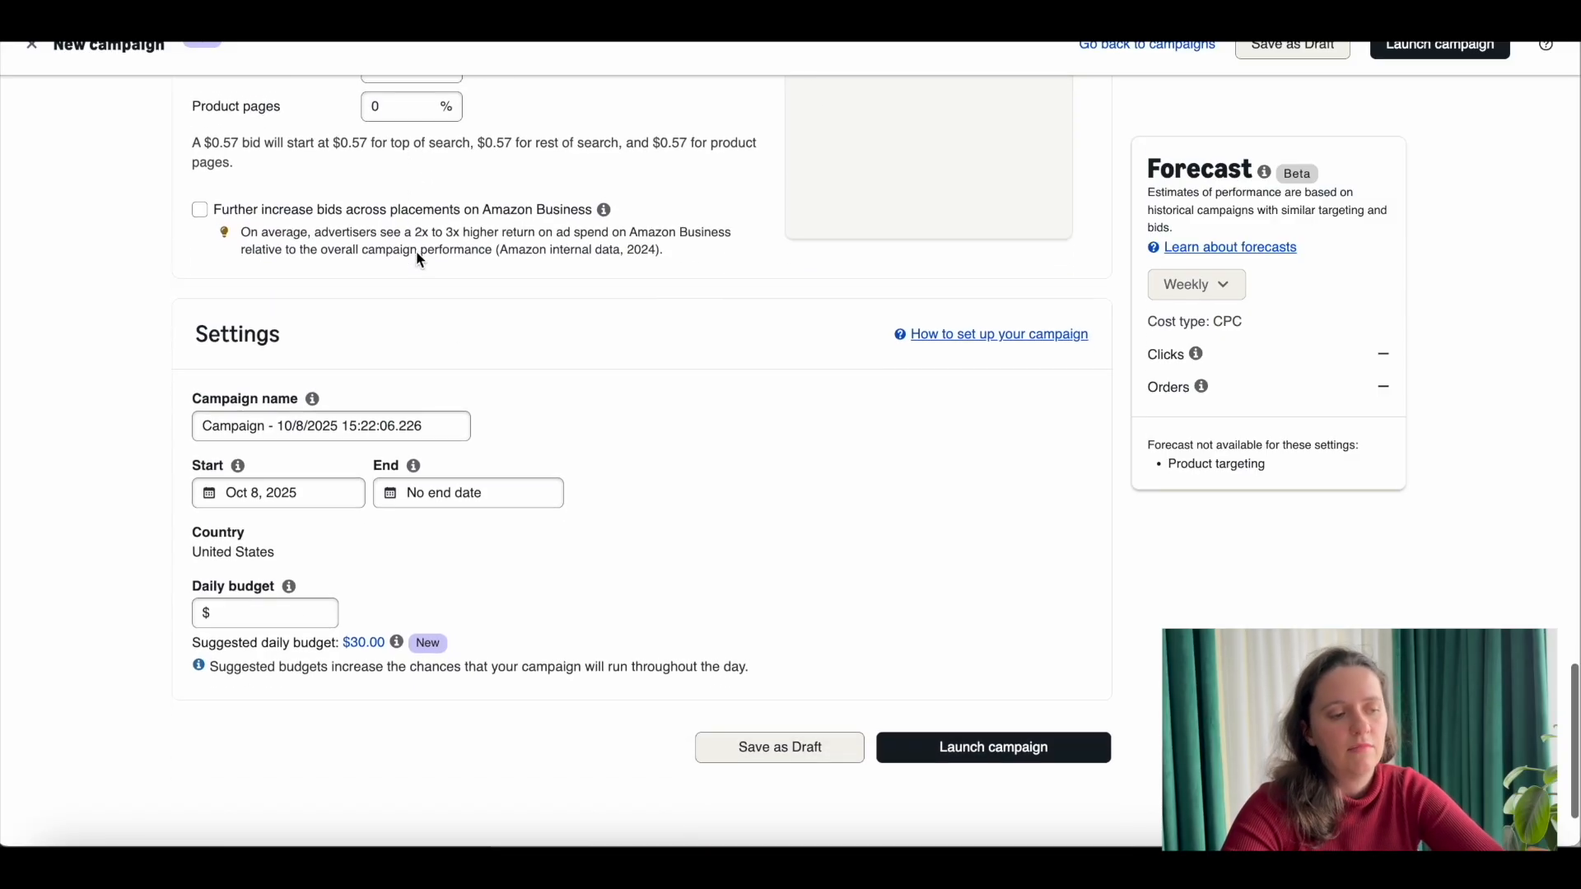
pyautogui.moveTo(427, 428); pyautogui.dragTo(162, 428)
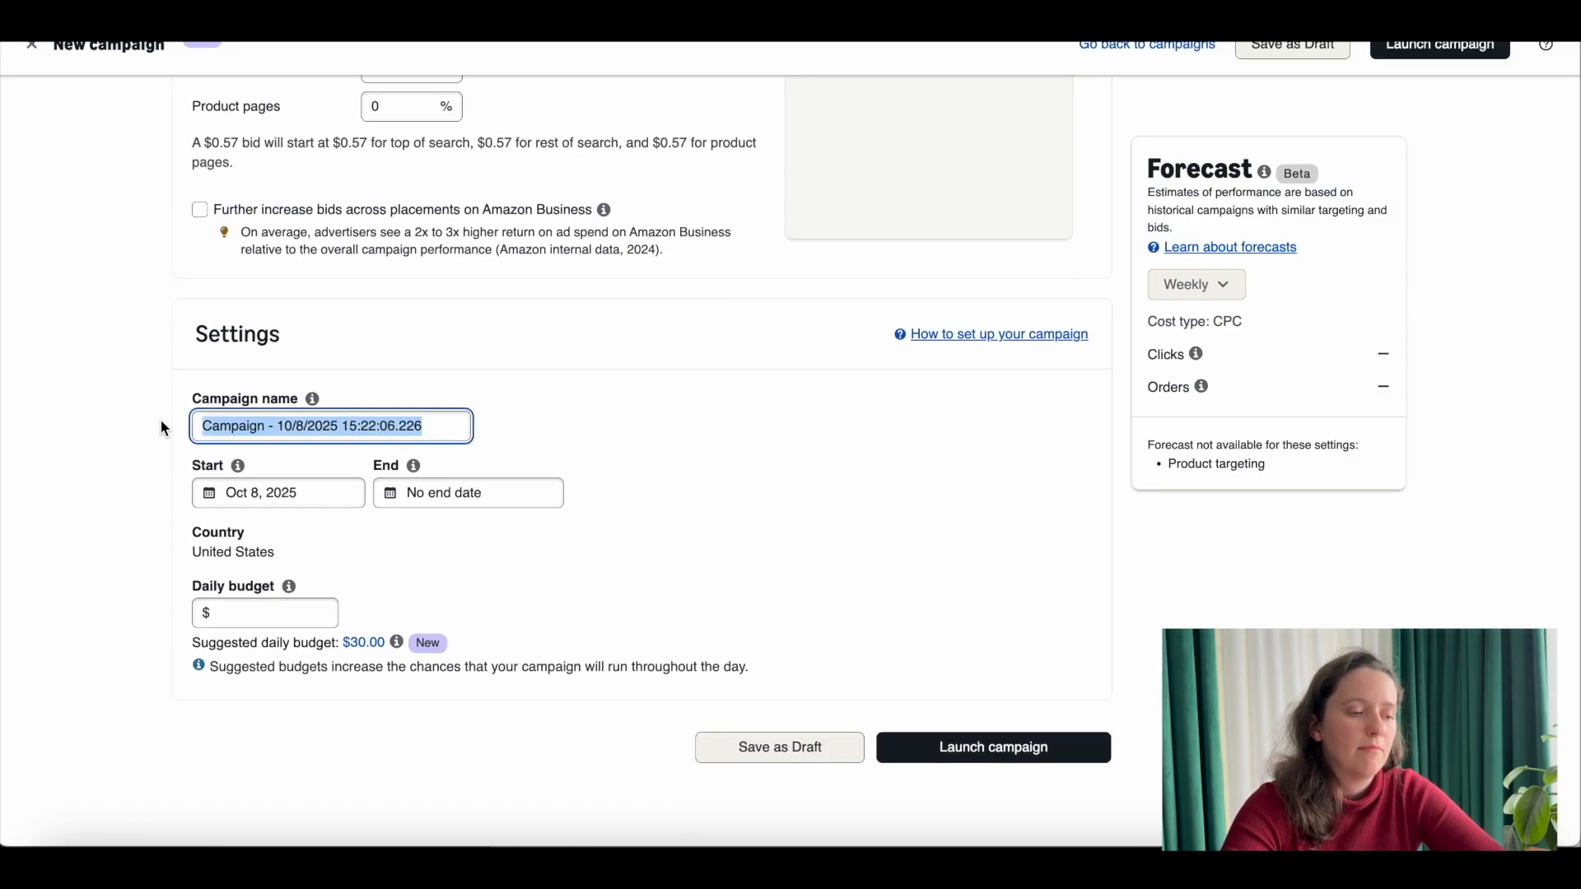
pyautogui.write('PT-')
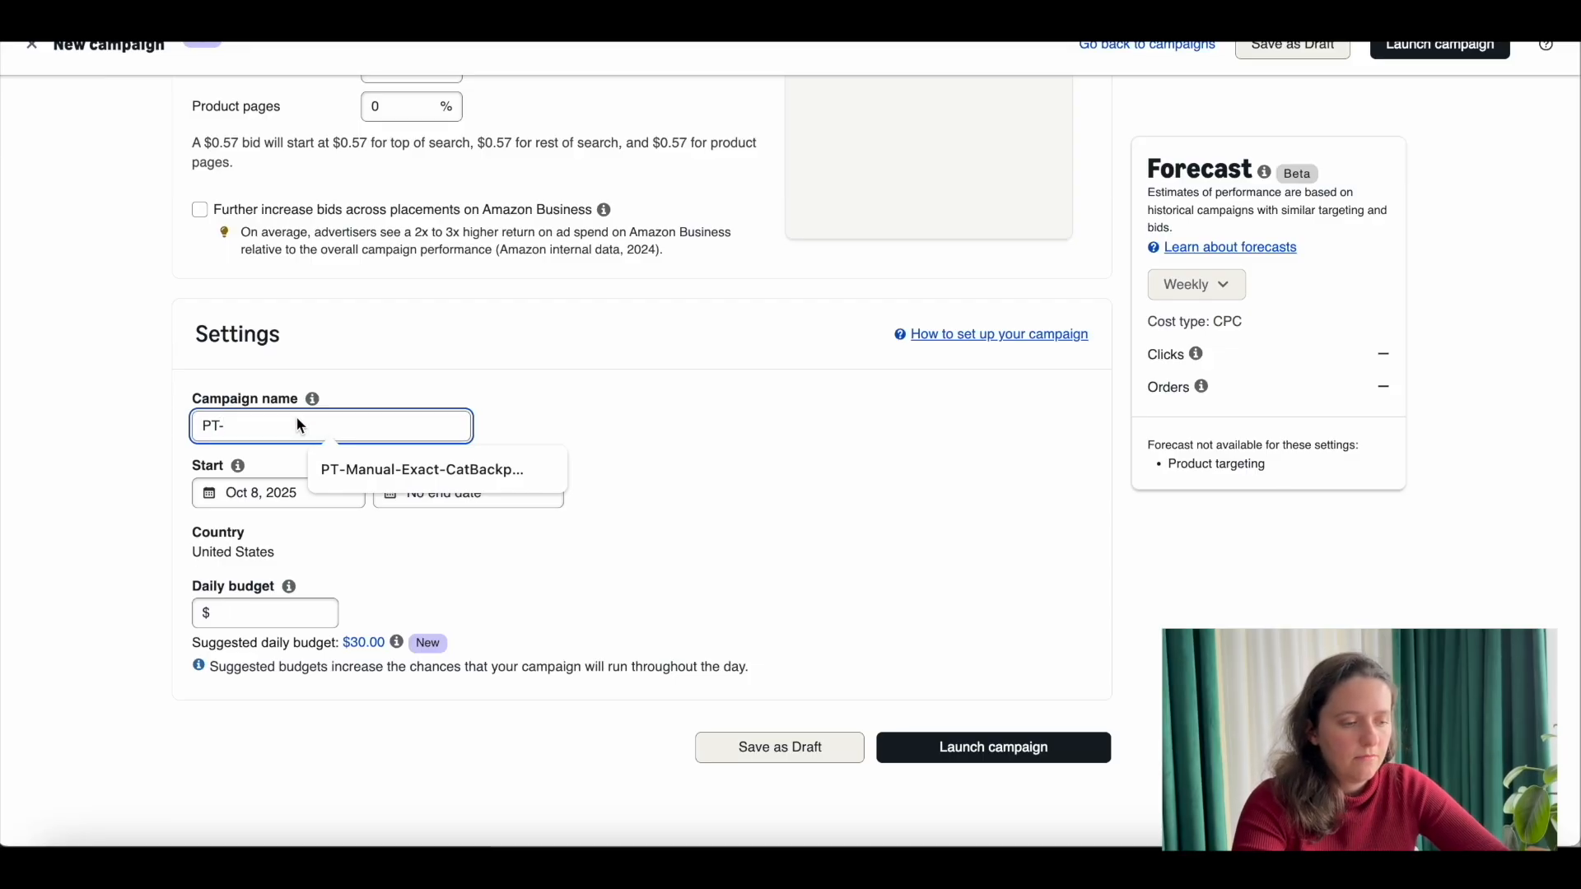
pyautogui.write('Man')
pyautogui.write('_catego')
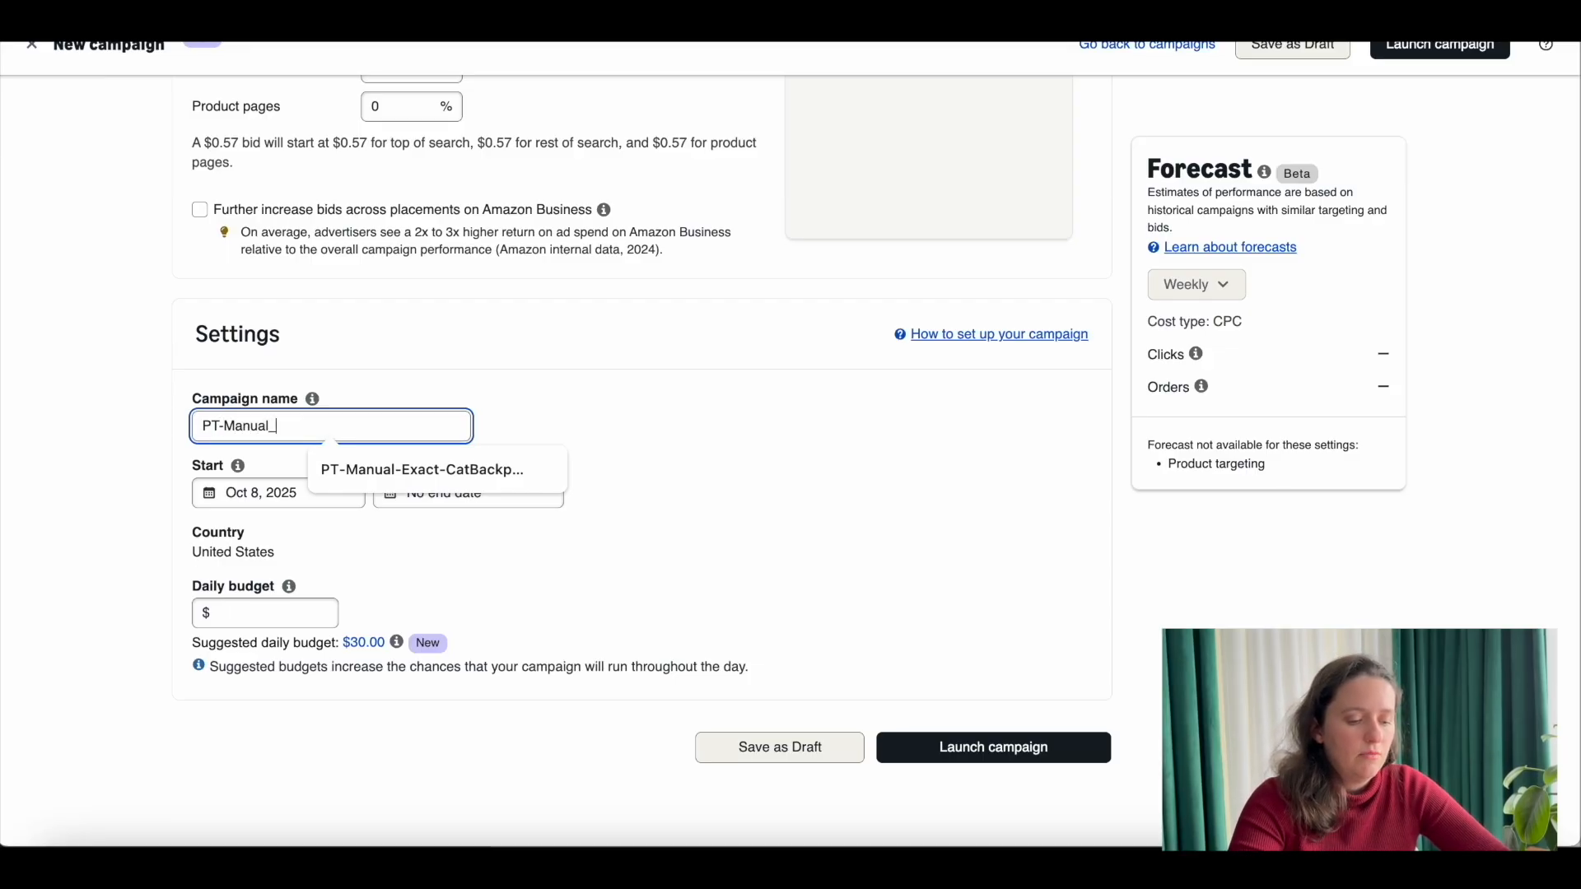
pyautogui.press('BackSpace')
pyautogui.press('BackSpace')
pyautogui.press('BackSpace')
pyautogui.press('BackSpace')
pyautogui.press('BackSpace')
pyautogui.press('BackSpace')
pyautogui.press('BackSpace')
pyautogui.write('-Category')
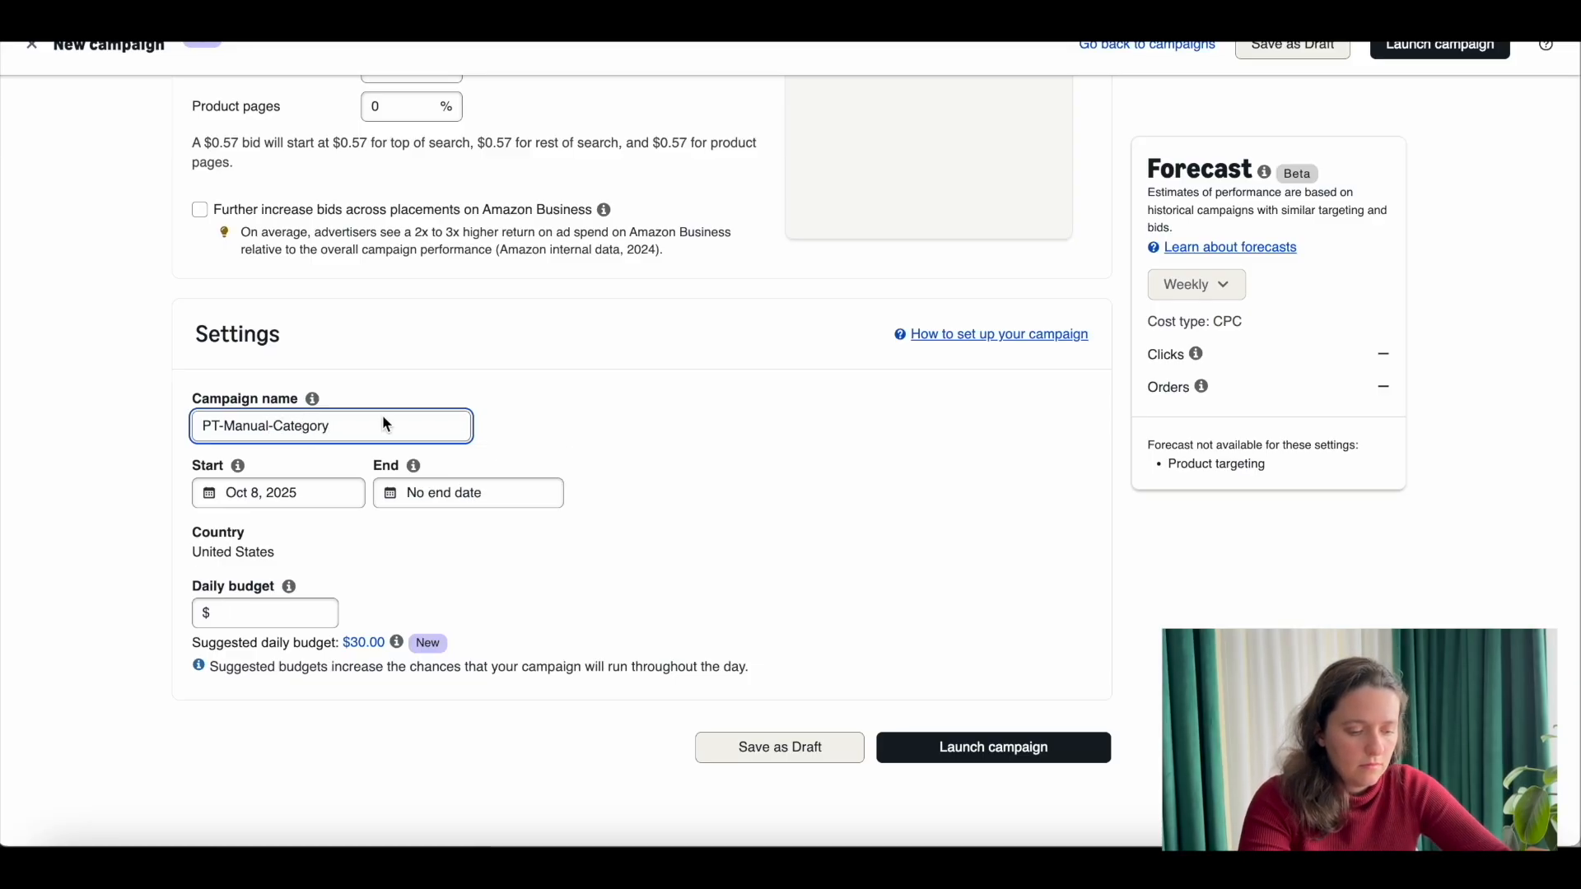
pyautogui.write('-')
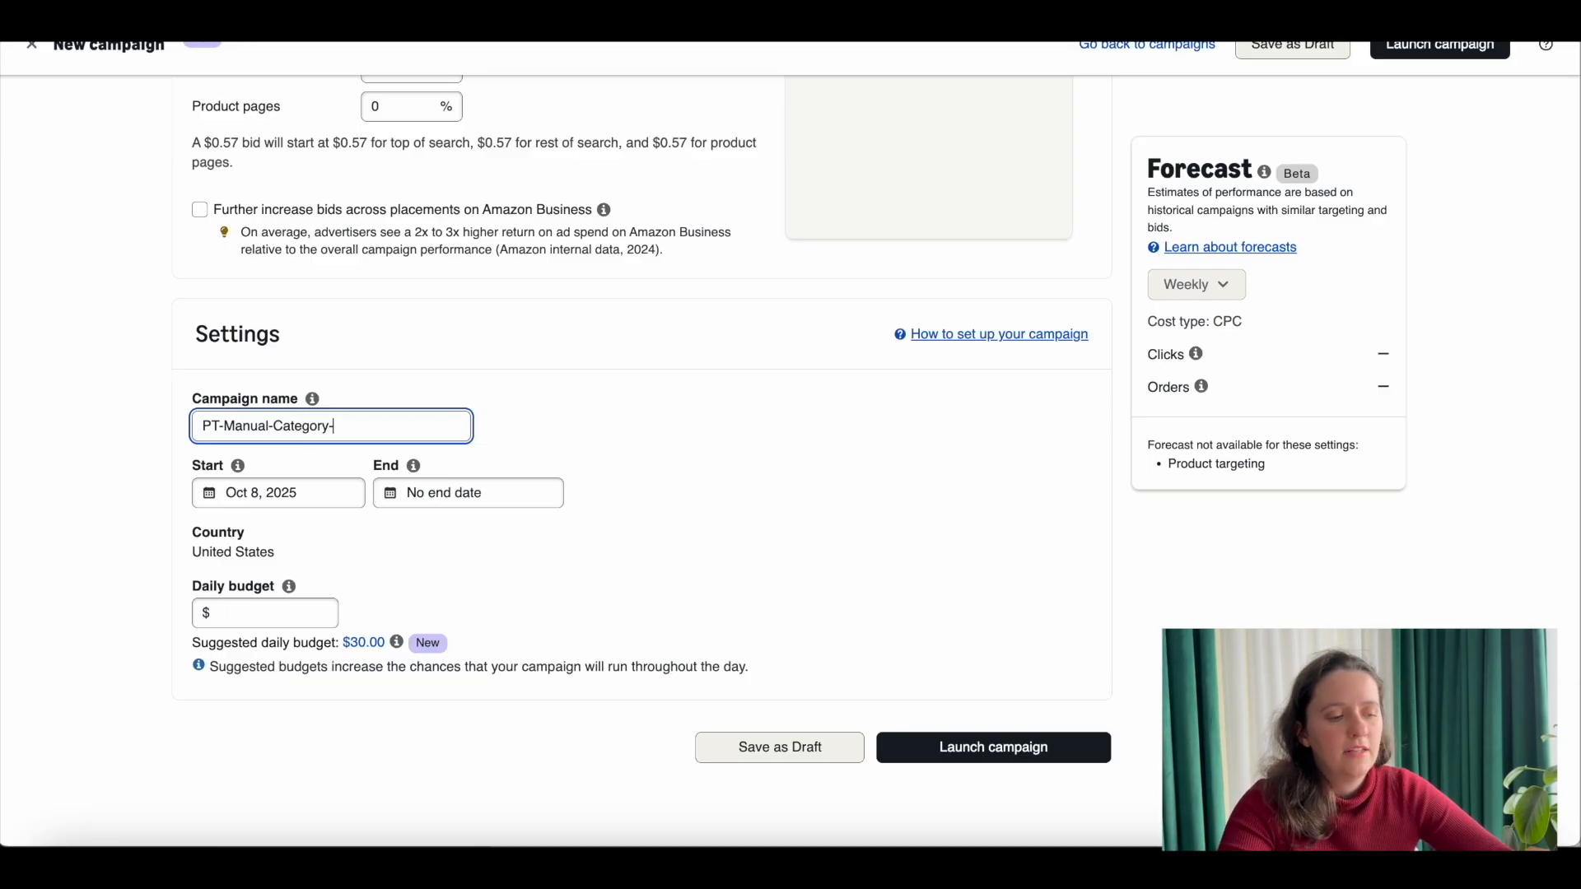
pyautogui.write('Cat')
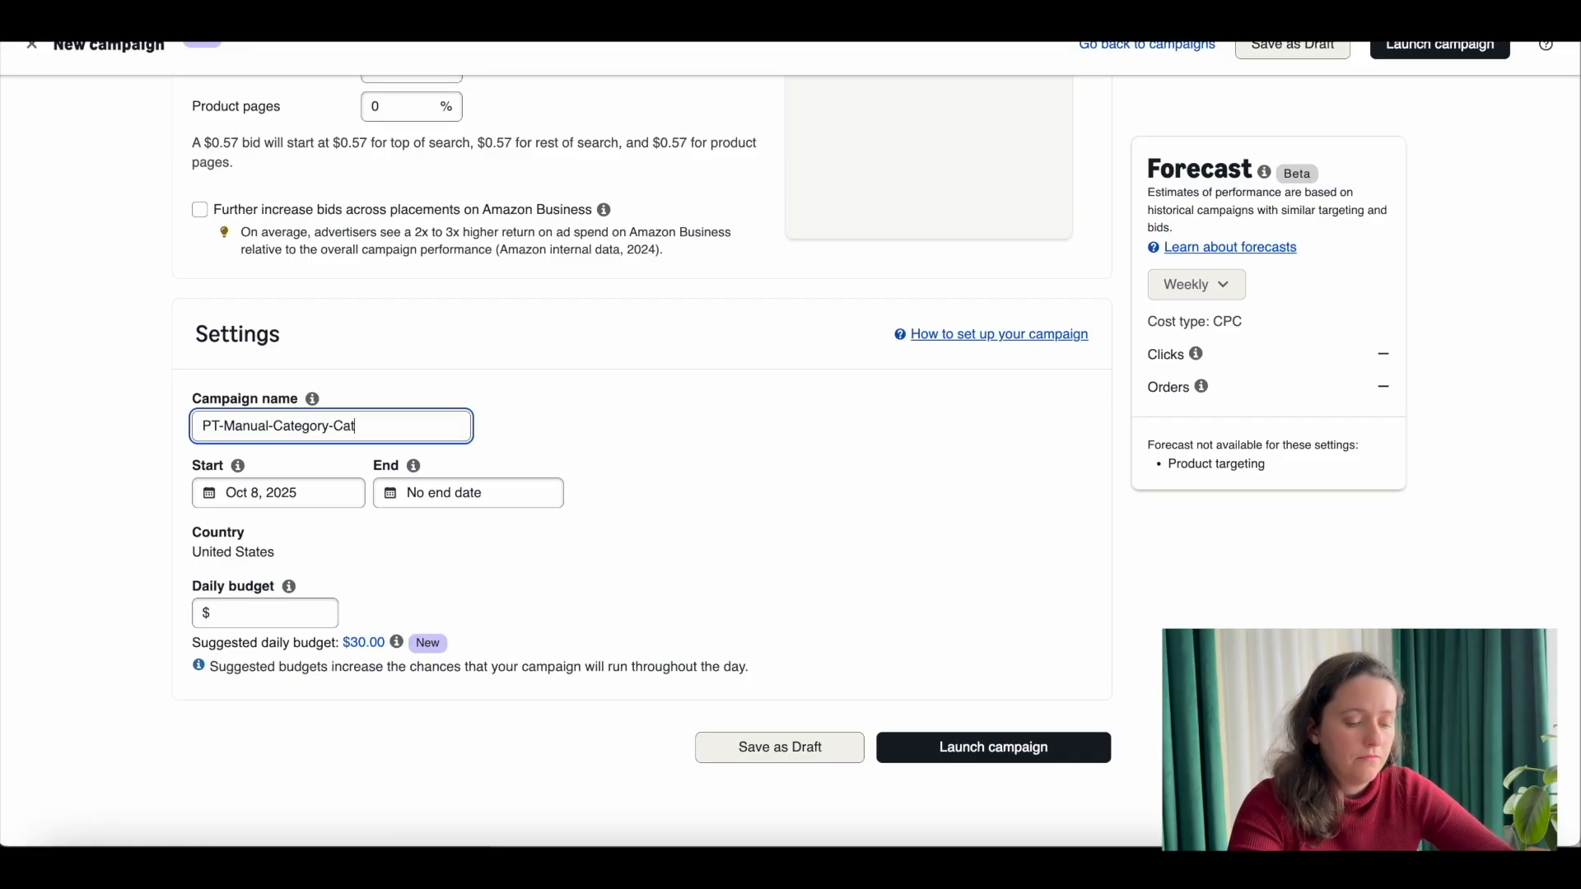
pyautogui.write('Backpa')
pyautogui.press('BackSpace')
pyautogui.press('BackSpace')
pyautogui.press('BackSpace')
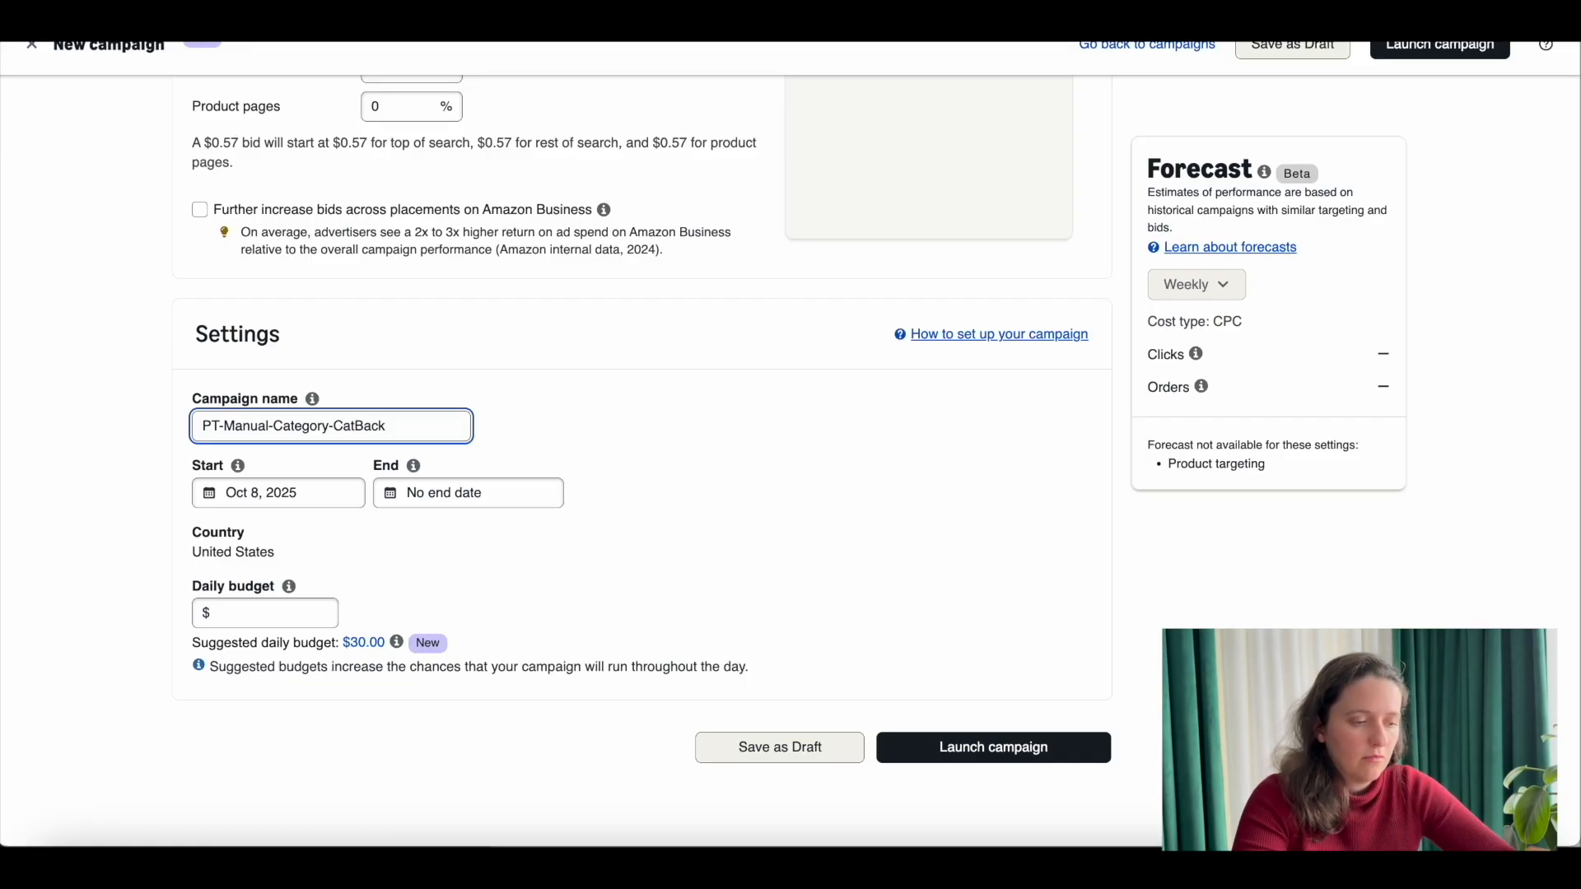
pyautogui.write('kpack')
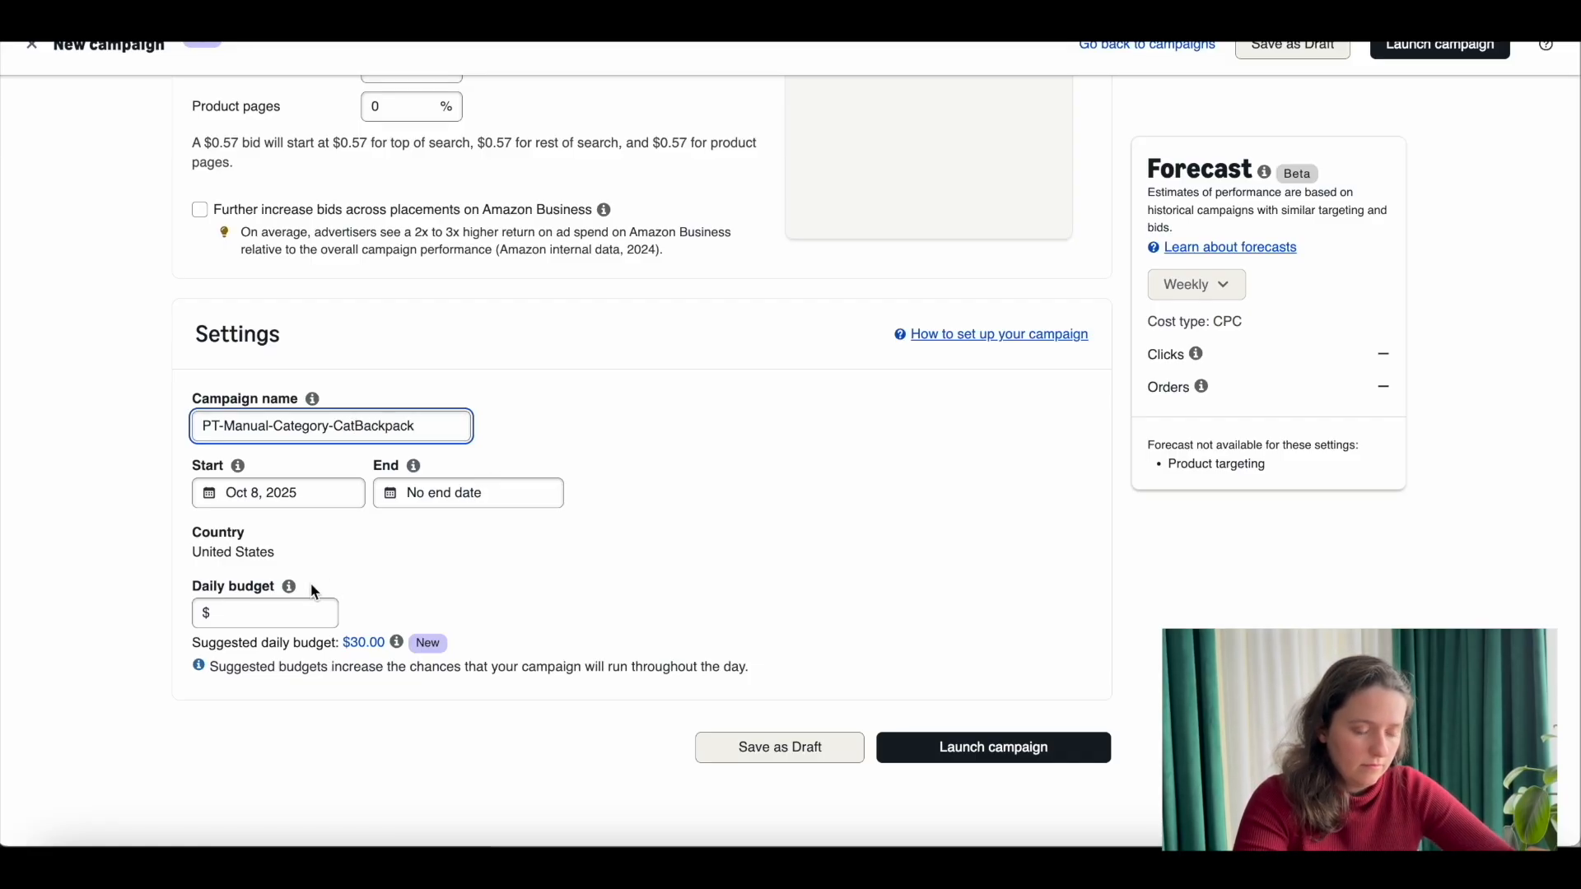
# Step: Set the category-targeting campaign's daily budget to $20
pyautogui.click(285, 613)
pyautogui.write('20')
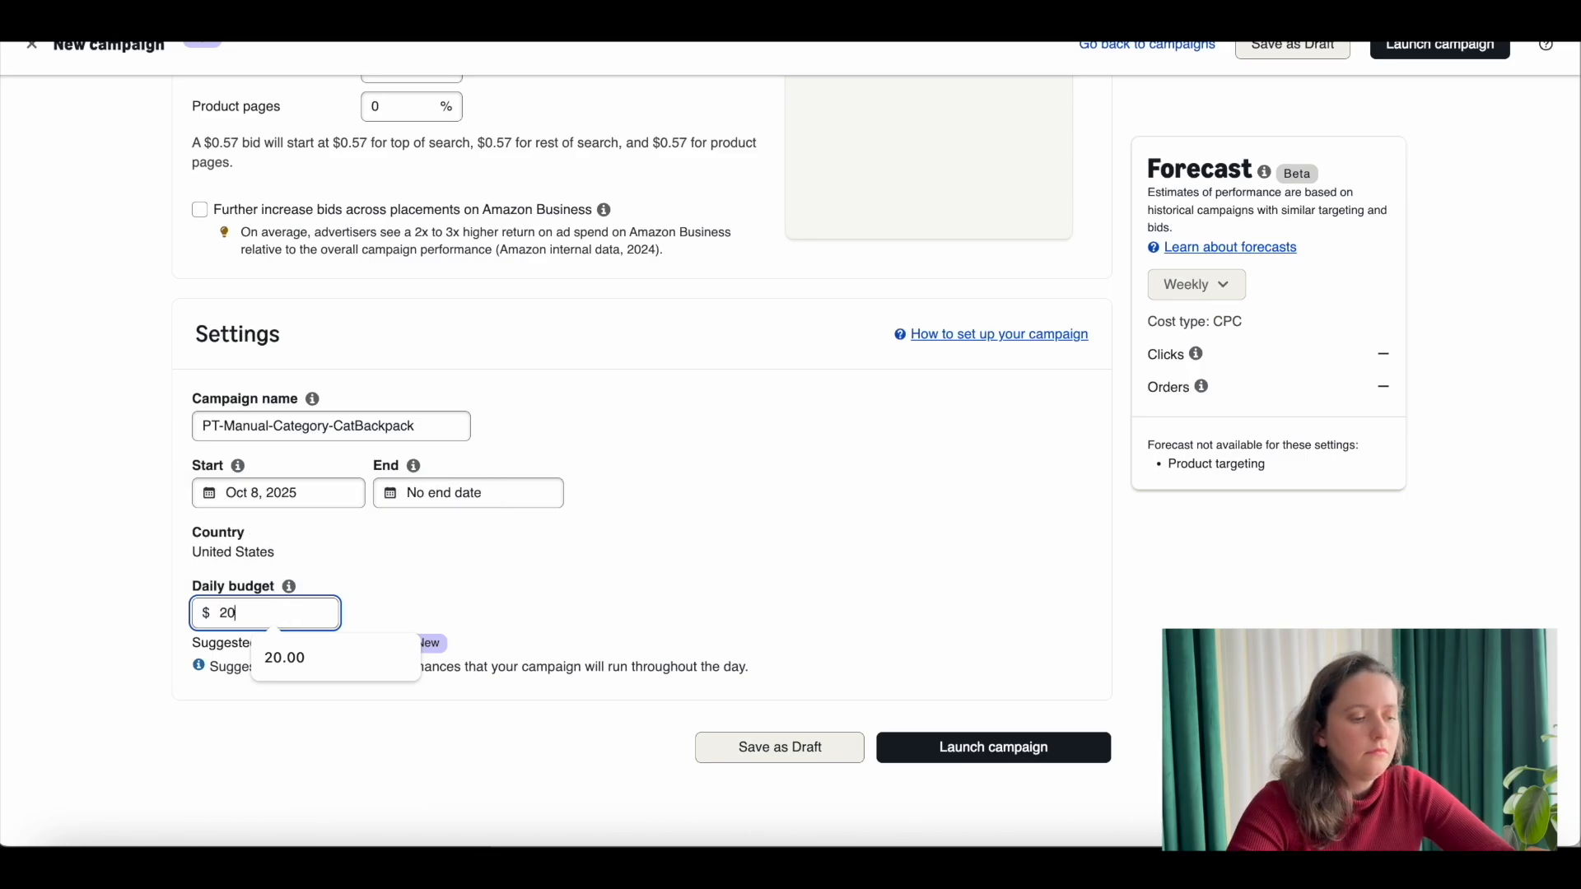
pyautogui.click(815, 566)
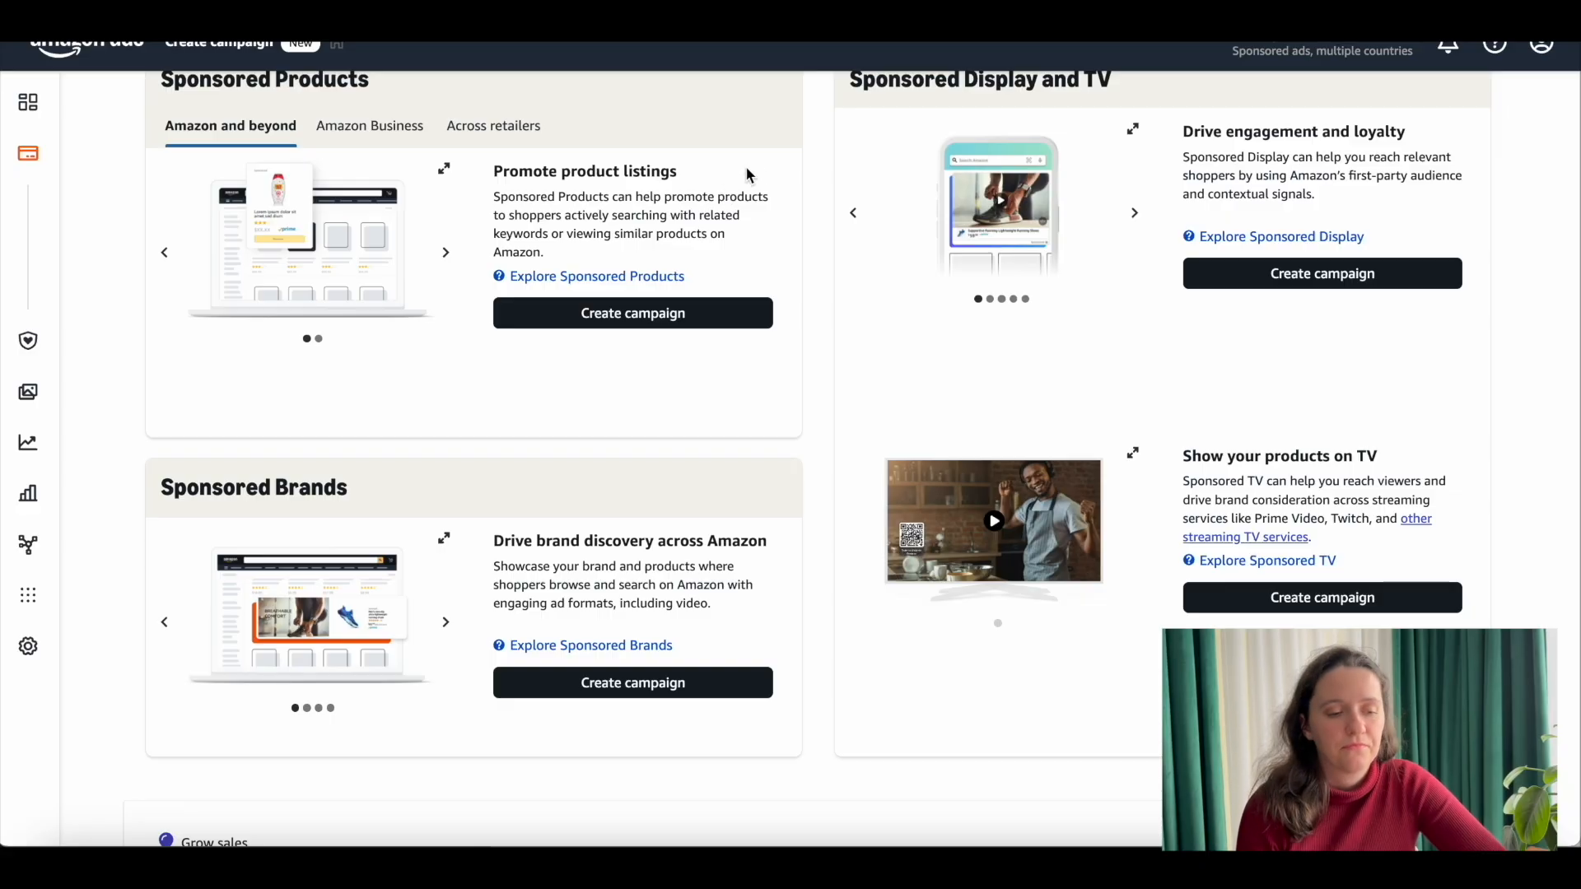
# Step: Start creating a new Sponsored Brands campaign
pyautogui.scroll(-1, 313, 498)
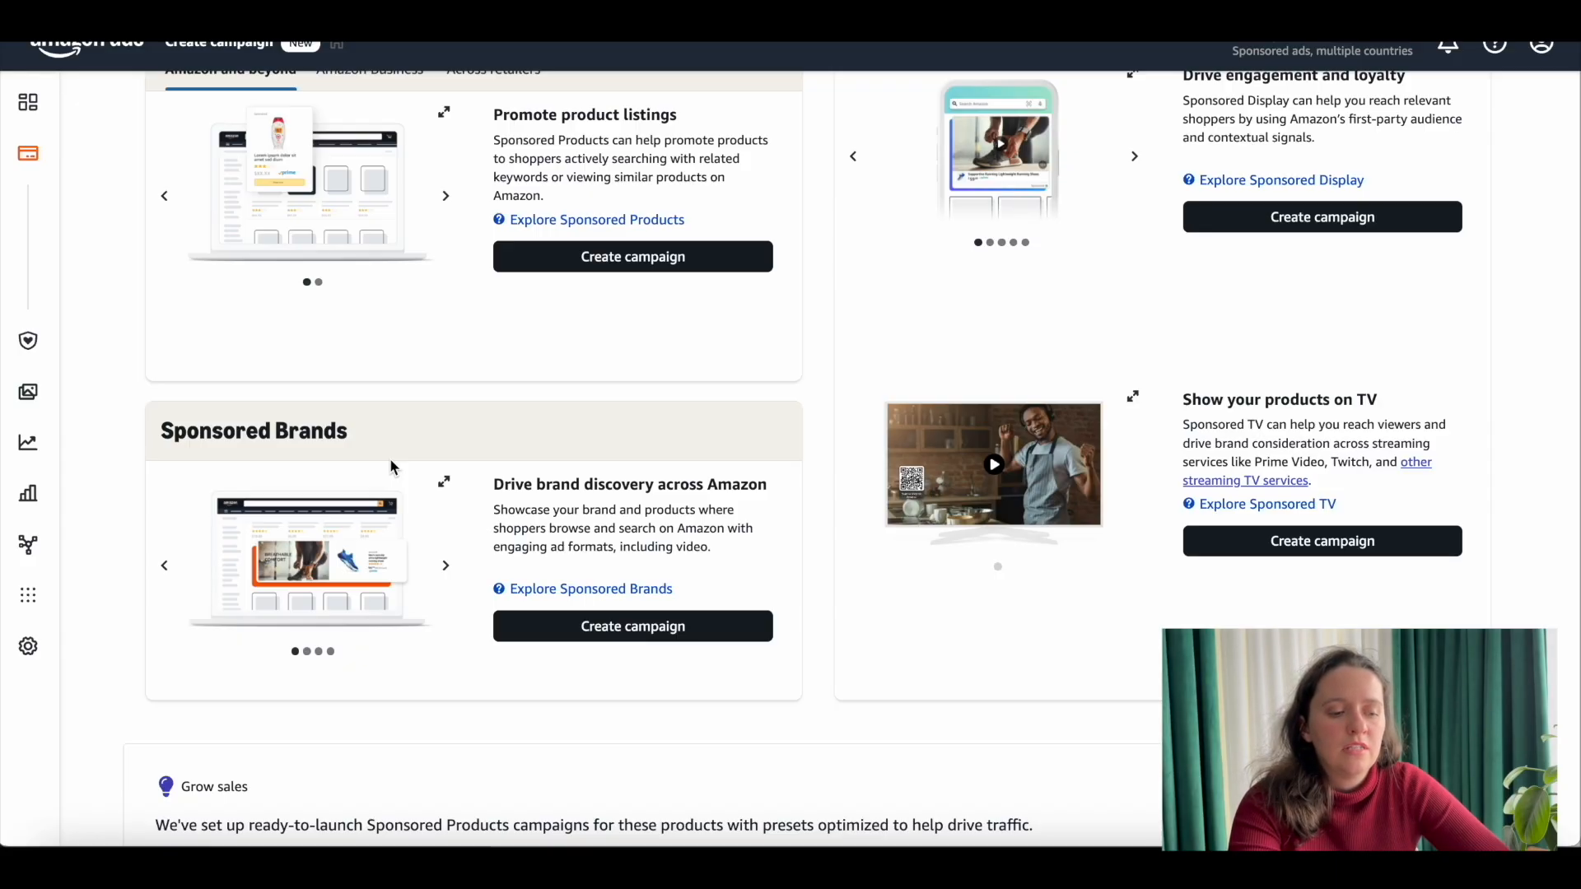
pyautogui.scroll(-1, 403, 461)
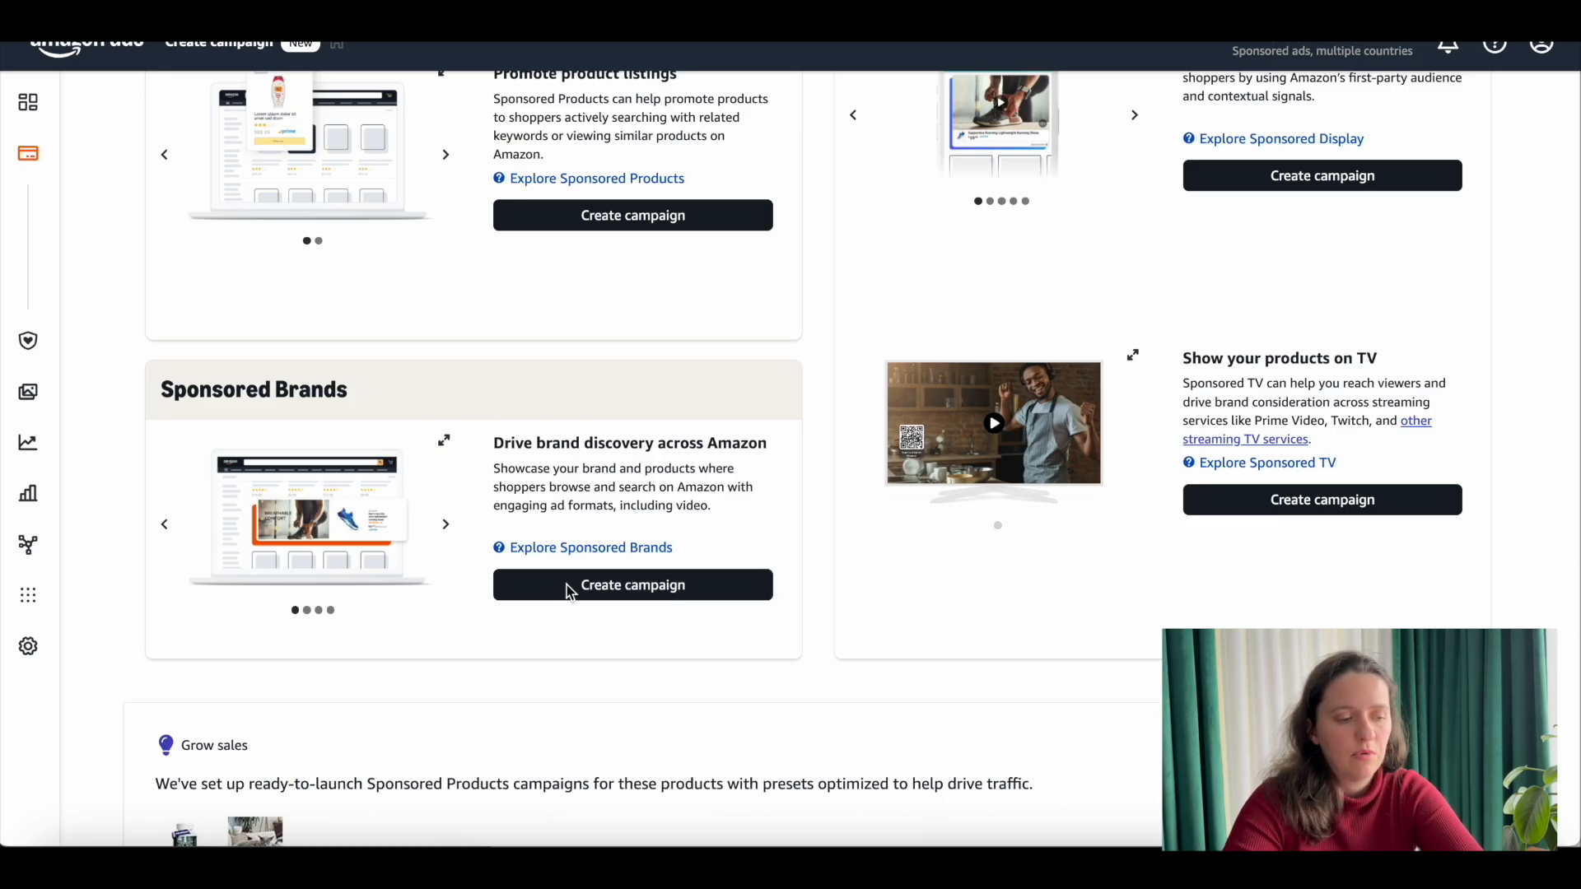
pyautogui.click(642, 586)
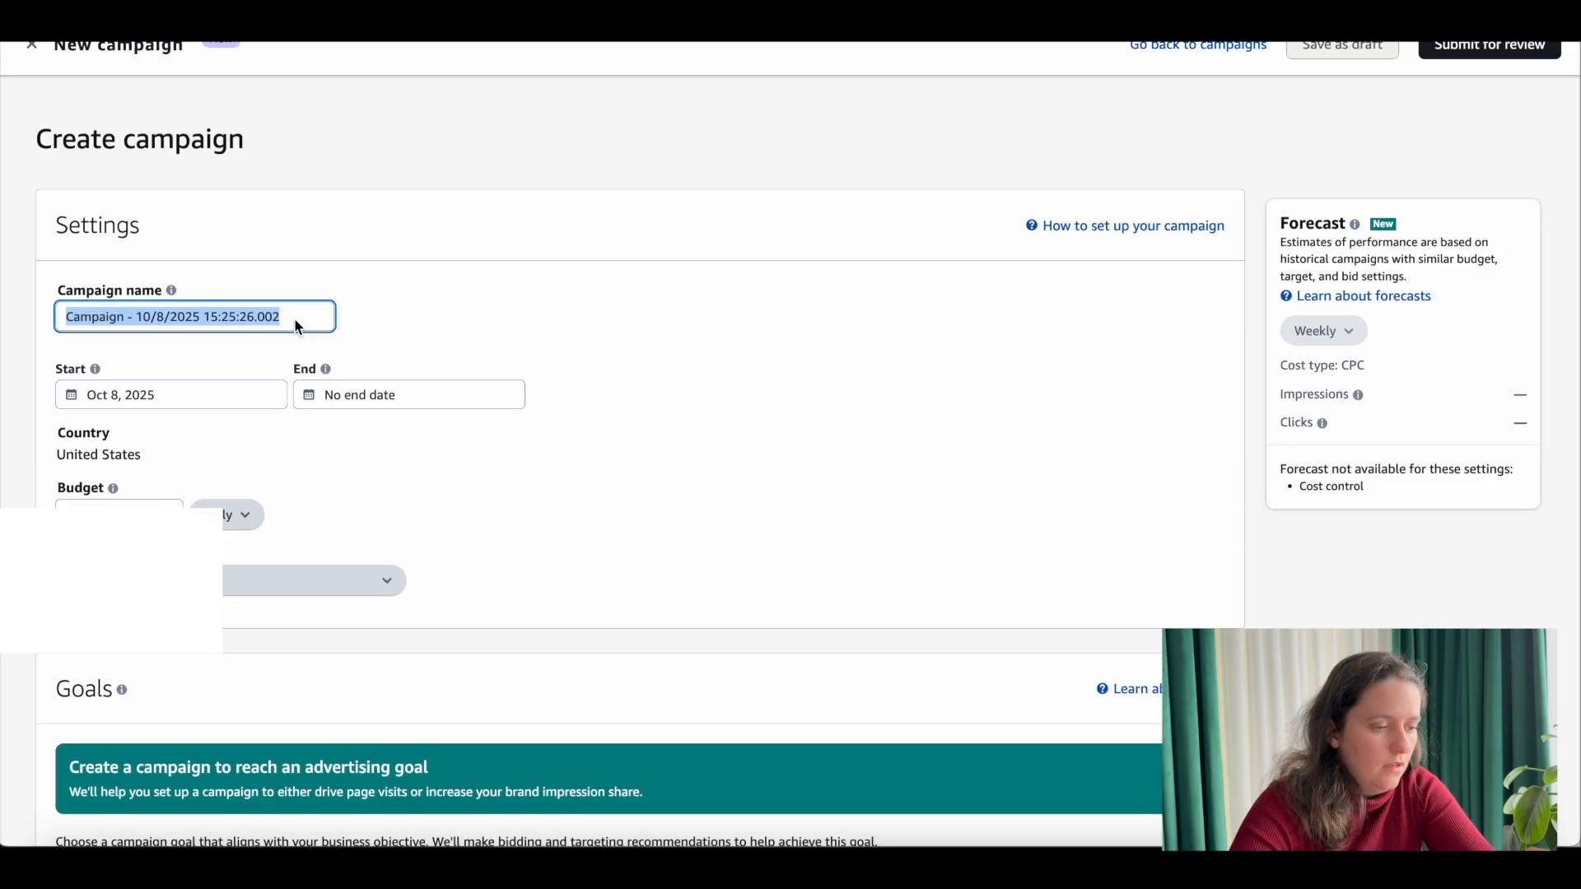
# Step: Name the Sponsored Brands campaign Video-SB-CatBackpack
pyautogui.moveTo(282, 319); pyautogui.dragTo(36, 309)
pyautogui.press('BackSpace')
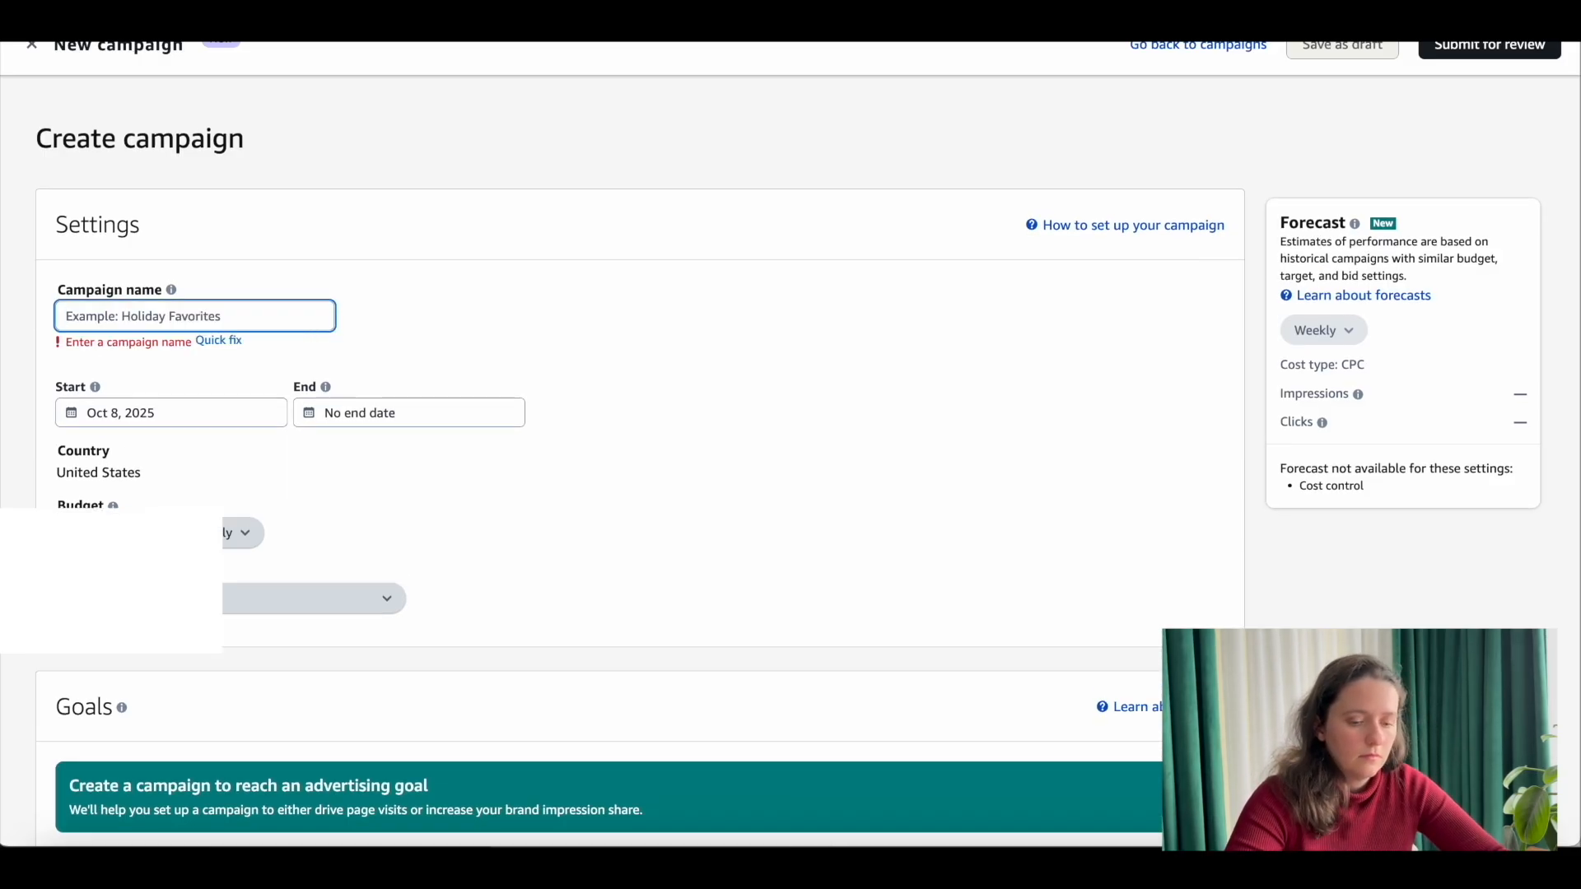
pyautogui.write('Vide')
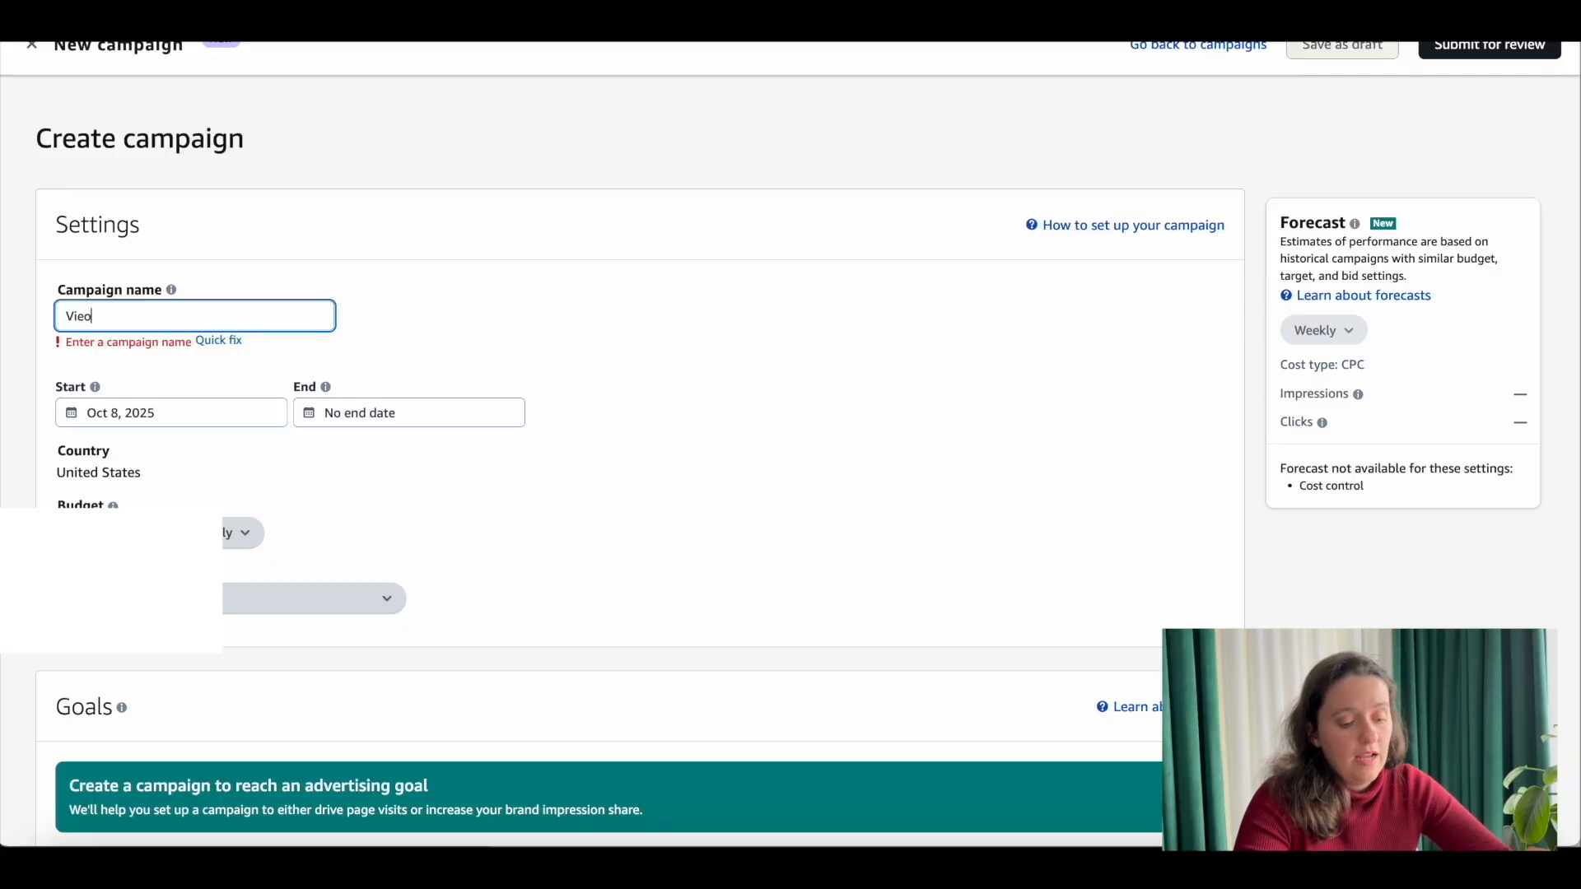
pyautogui.write('o-Sp')
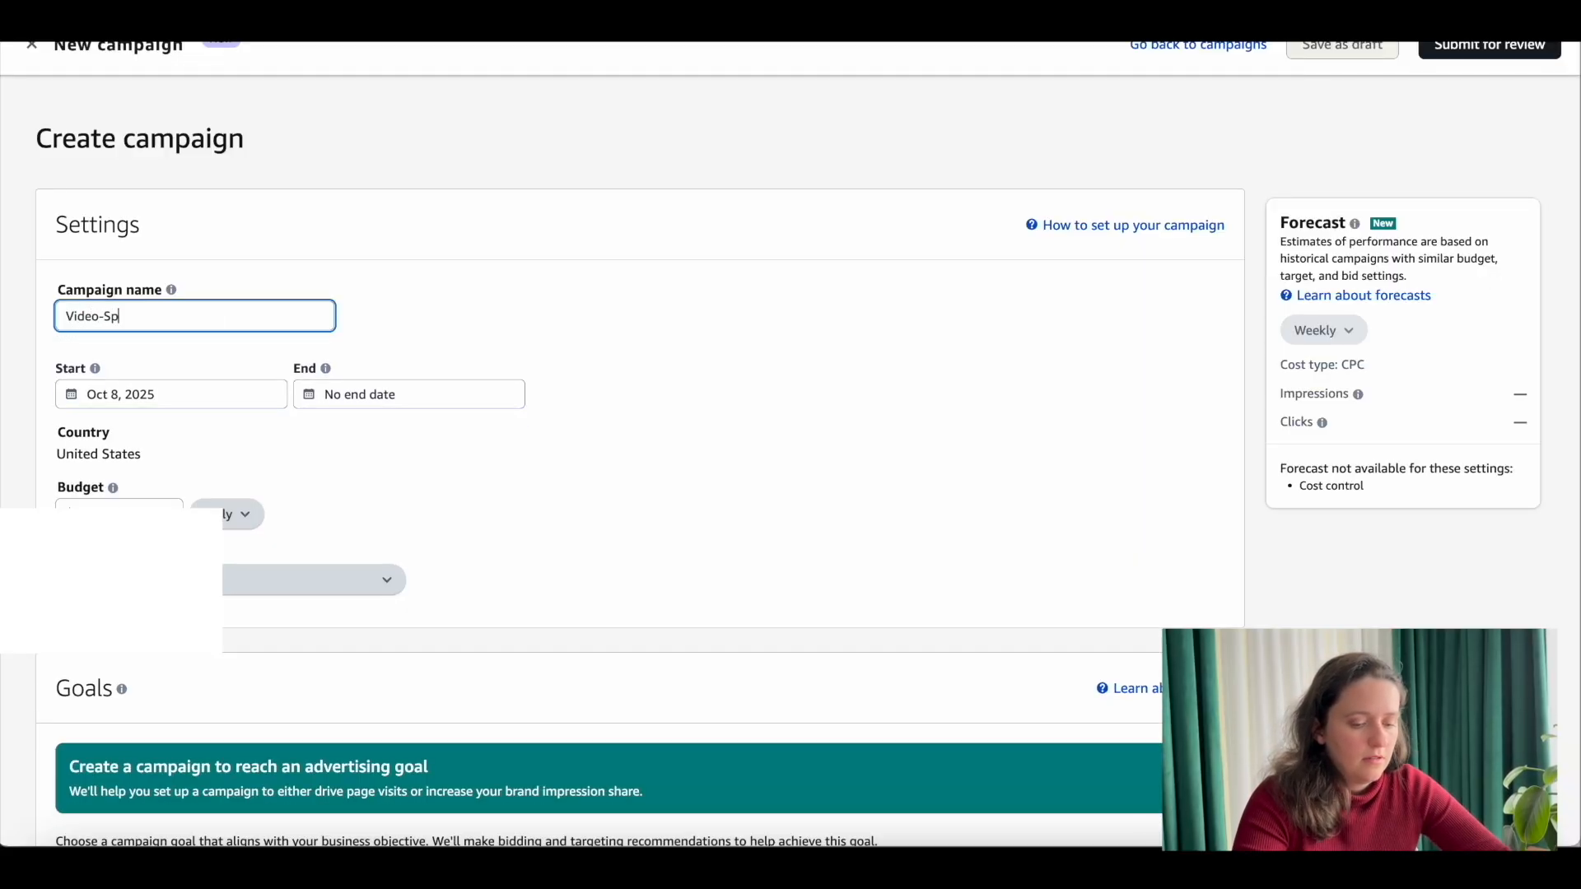
pyautogui.press('BackSpace')
pyautogui.write('B')
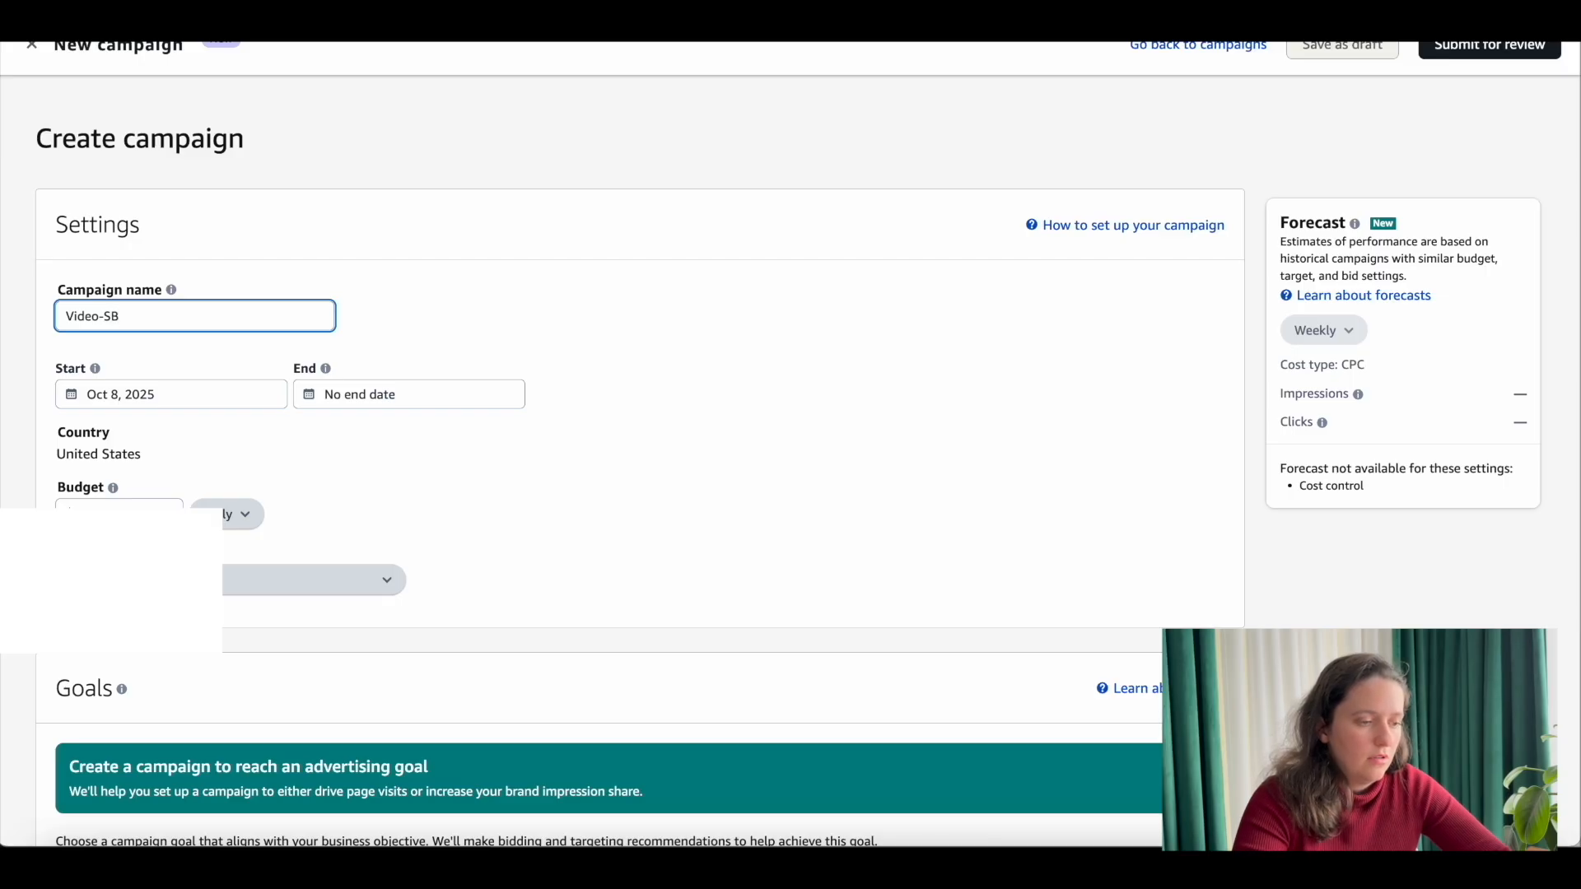
pyautogui.write('-C')
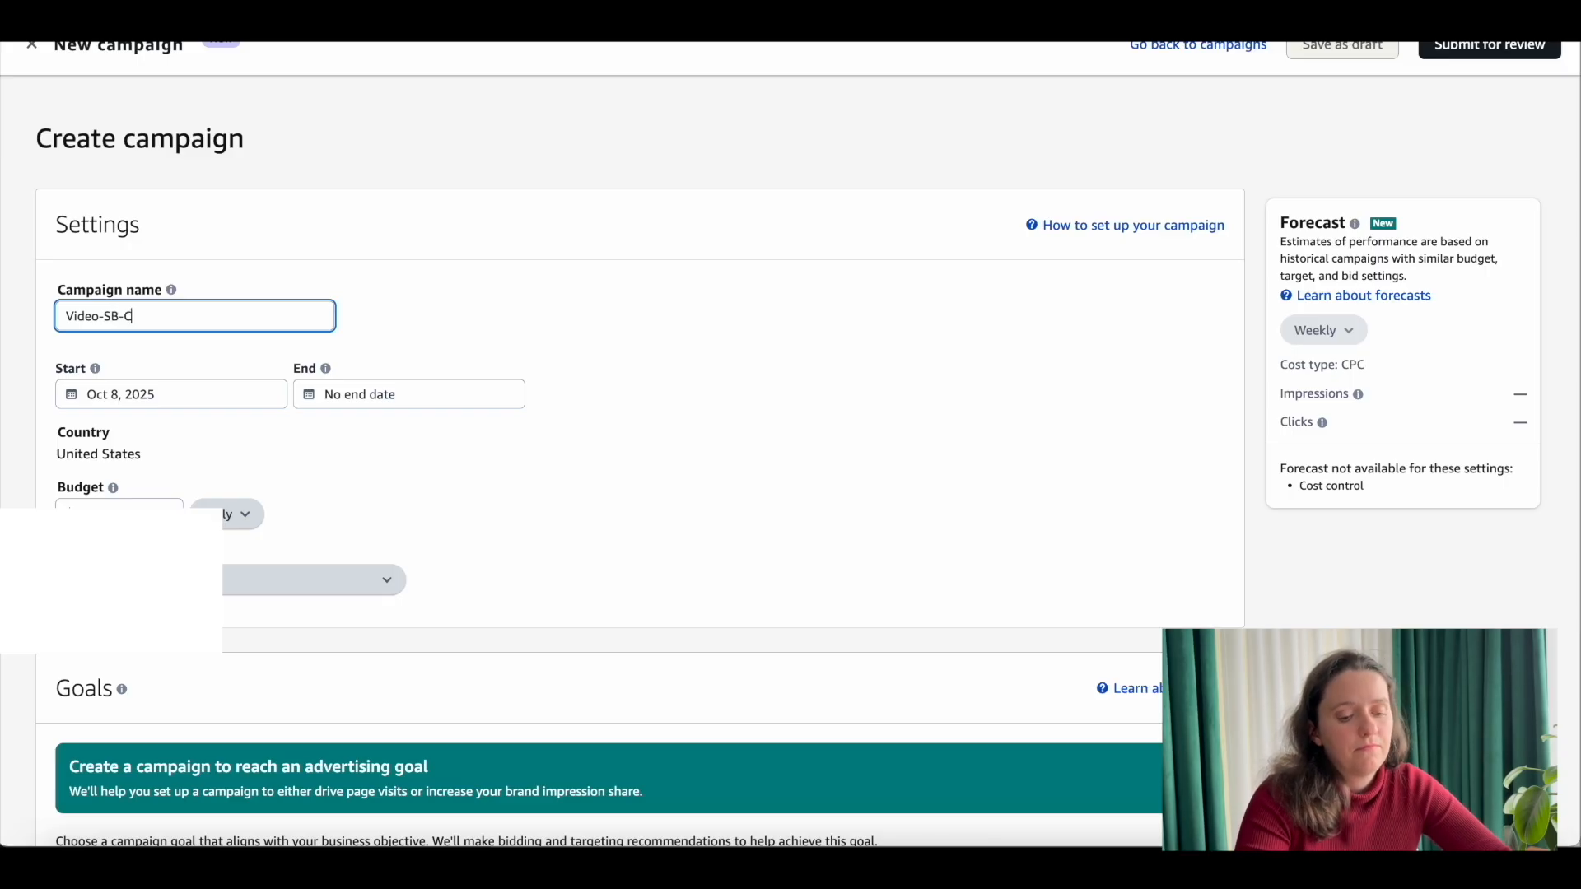
pyautogui.write('atBackpack')
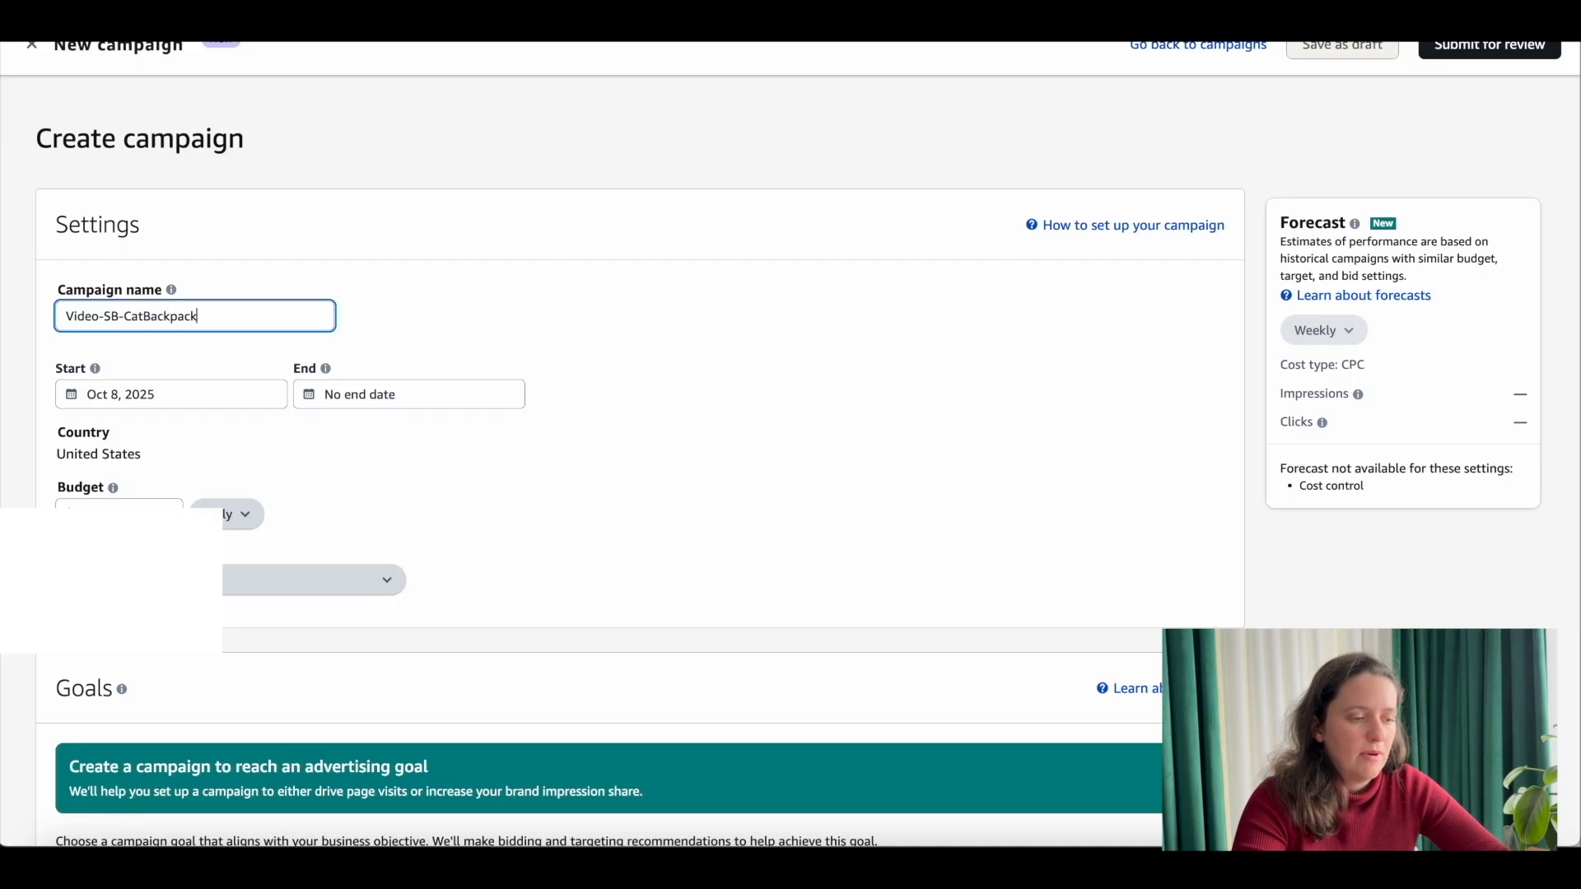
# Step: Set the Sponsored Brands campaign's daily budget to $20
pyautogui.click(119, 507)
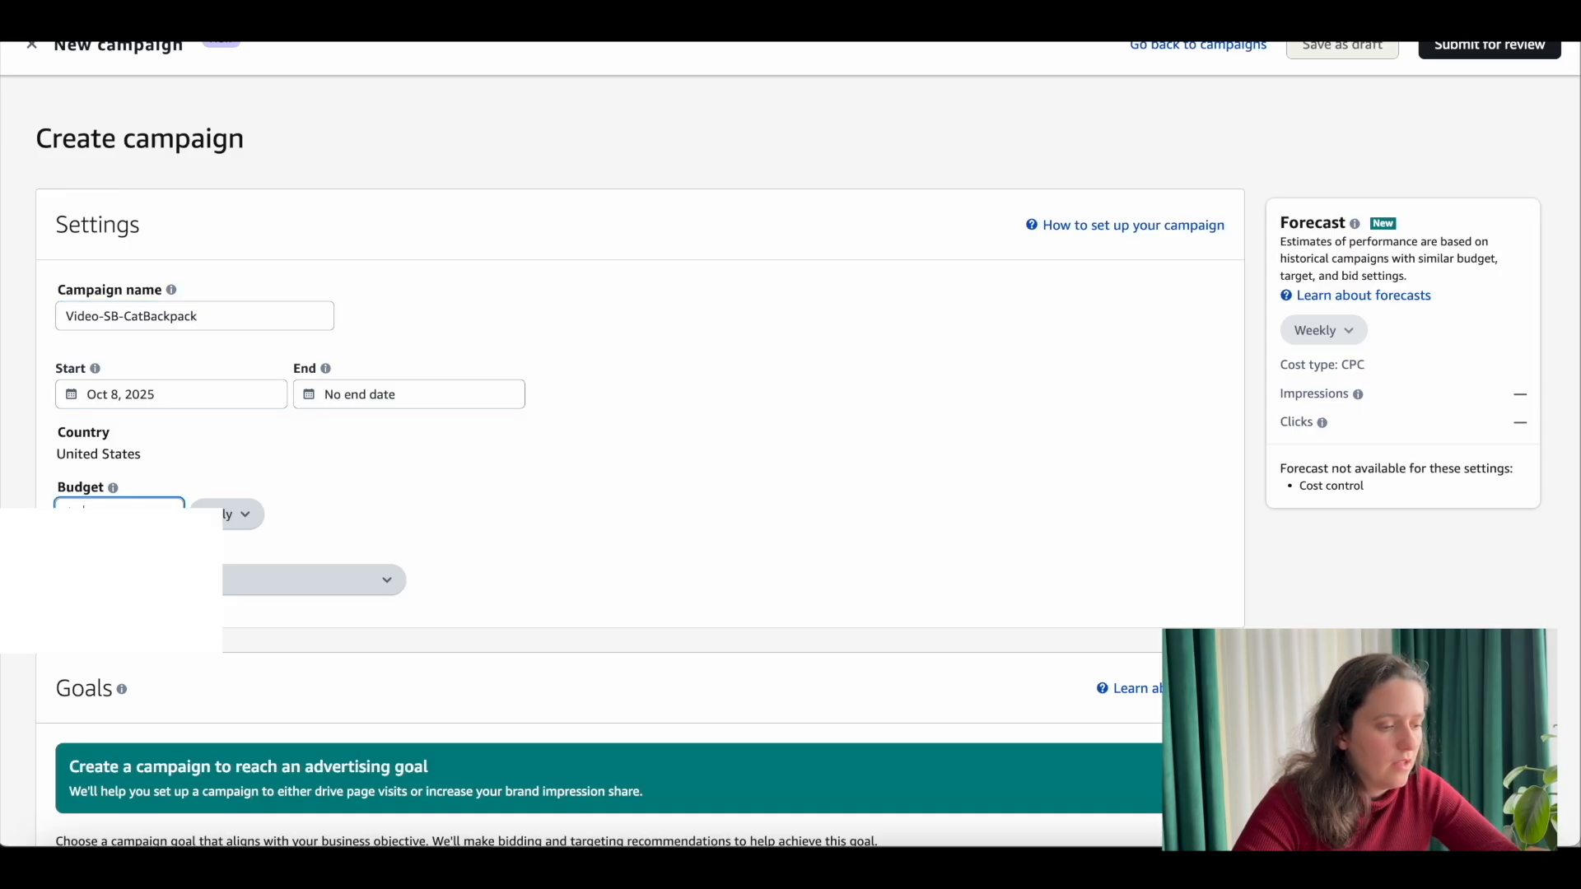
pyautogui.scroll(-1, 120, 507)
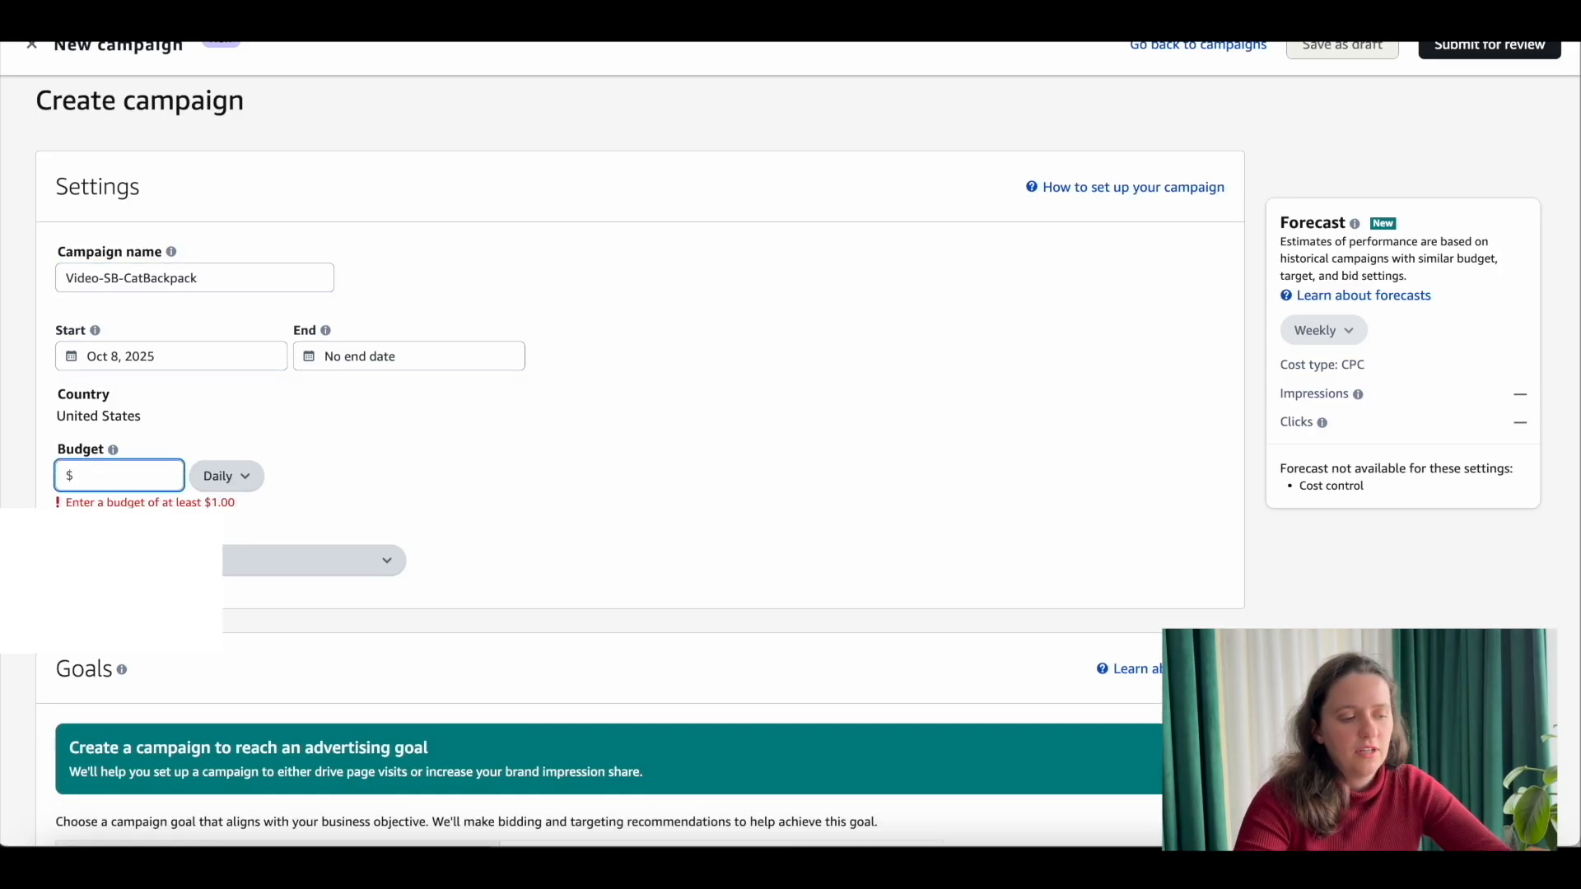
pyautogui.write('20')
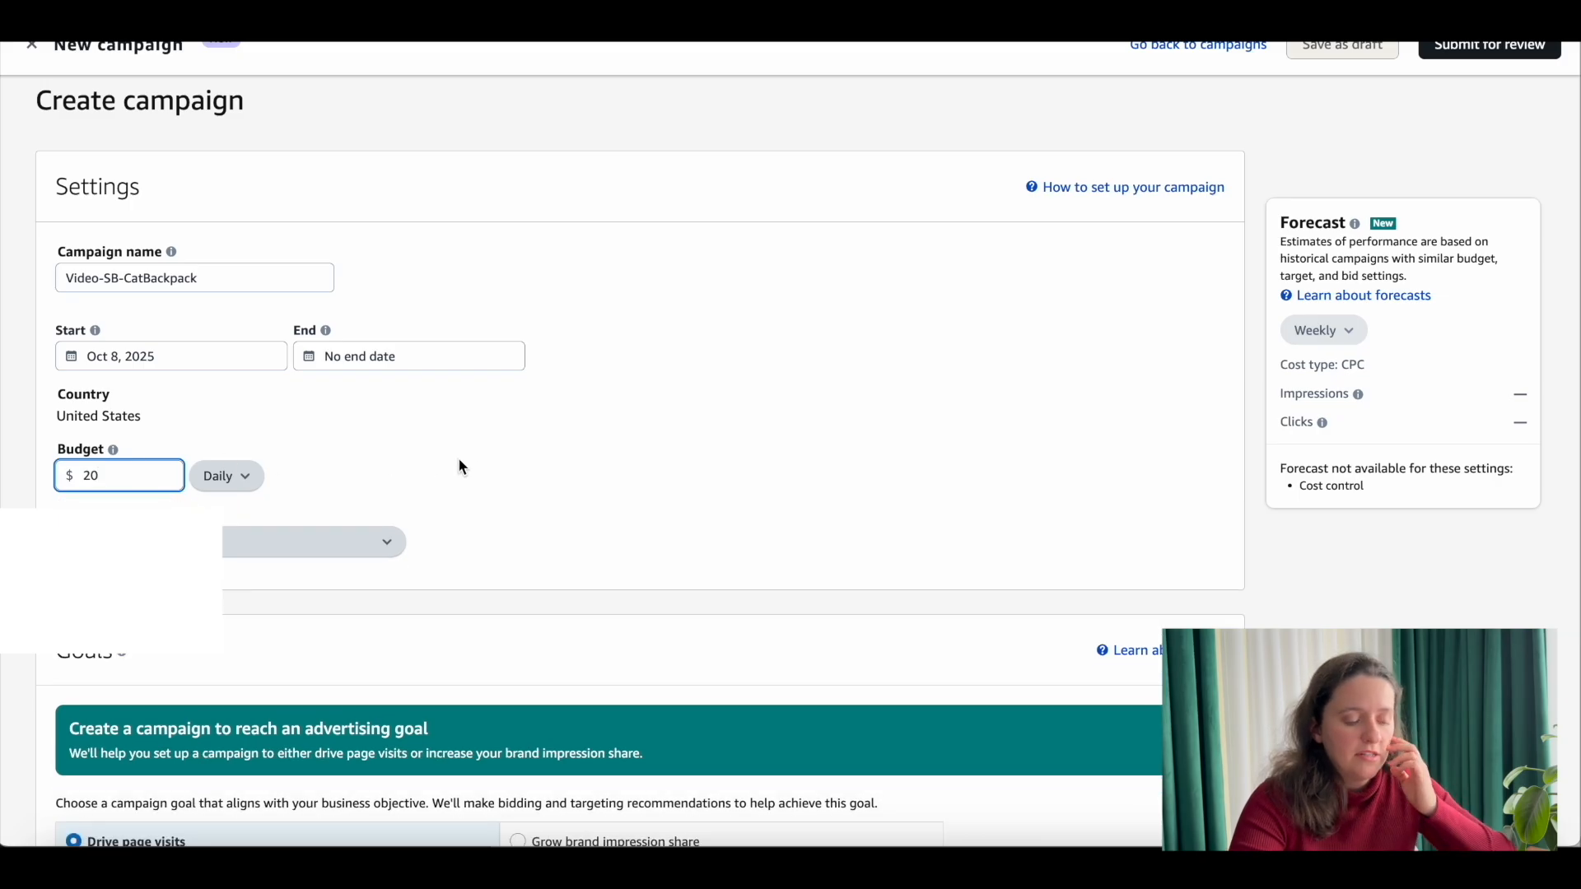
pyautogui.click(481, 464)
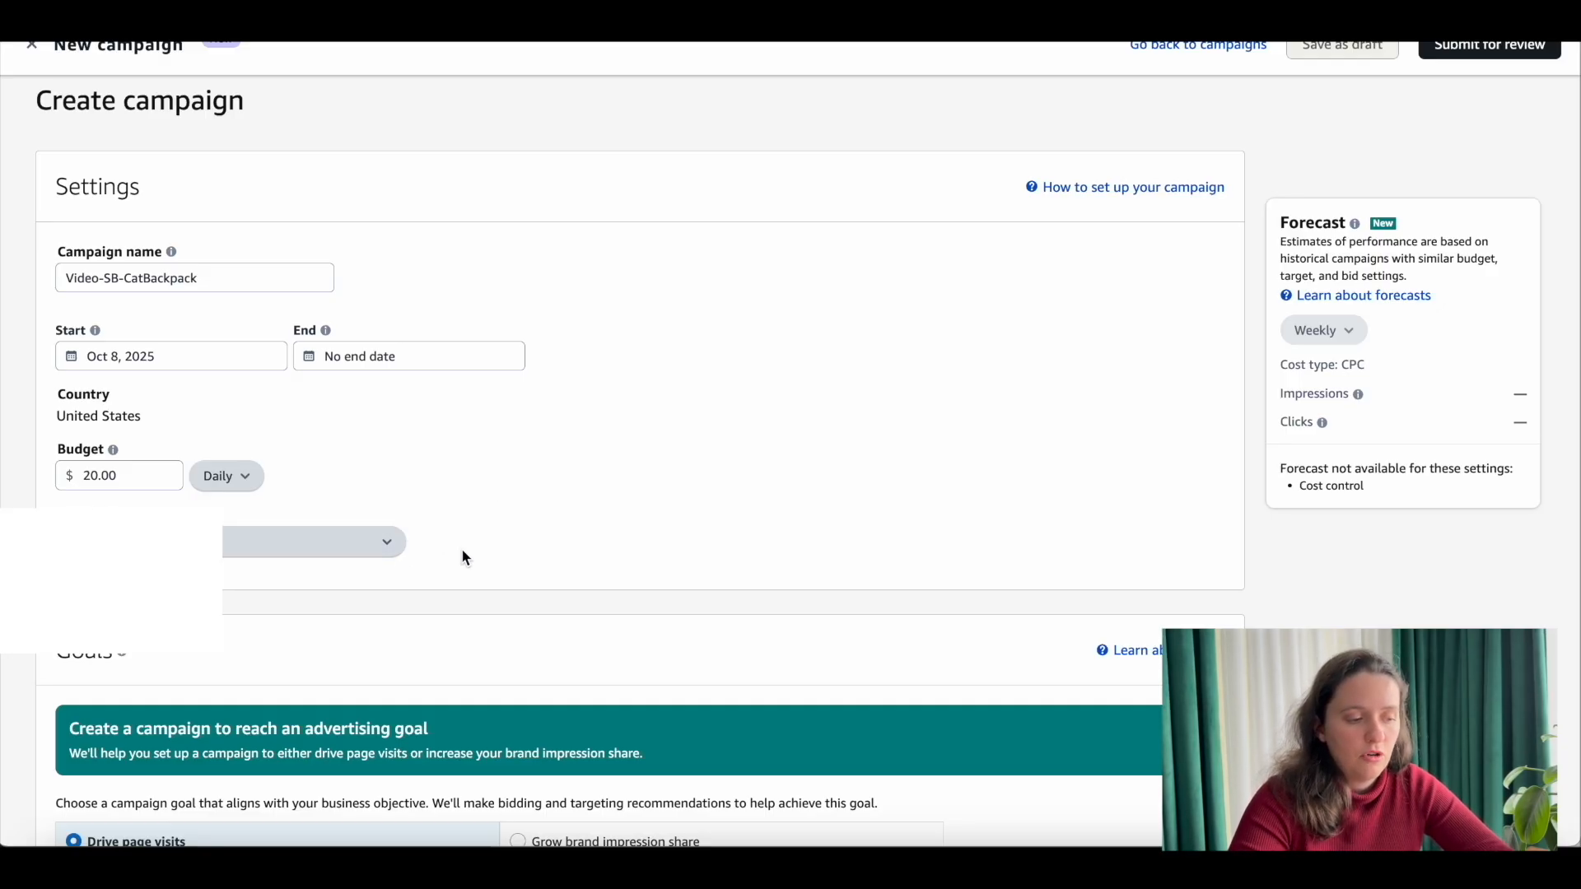
# Step: Review the campaign goal and sites settings, and choose Video as the ad format for the ad group
pyautogui.scroll(-6, 149, 306)
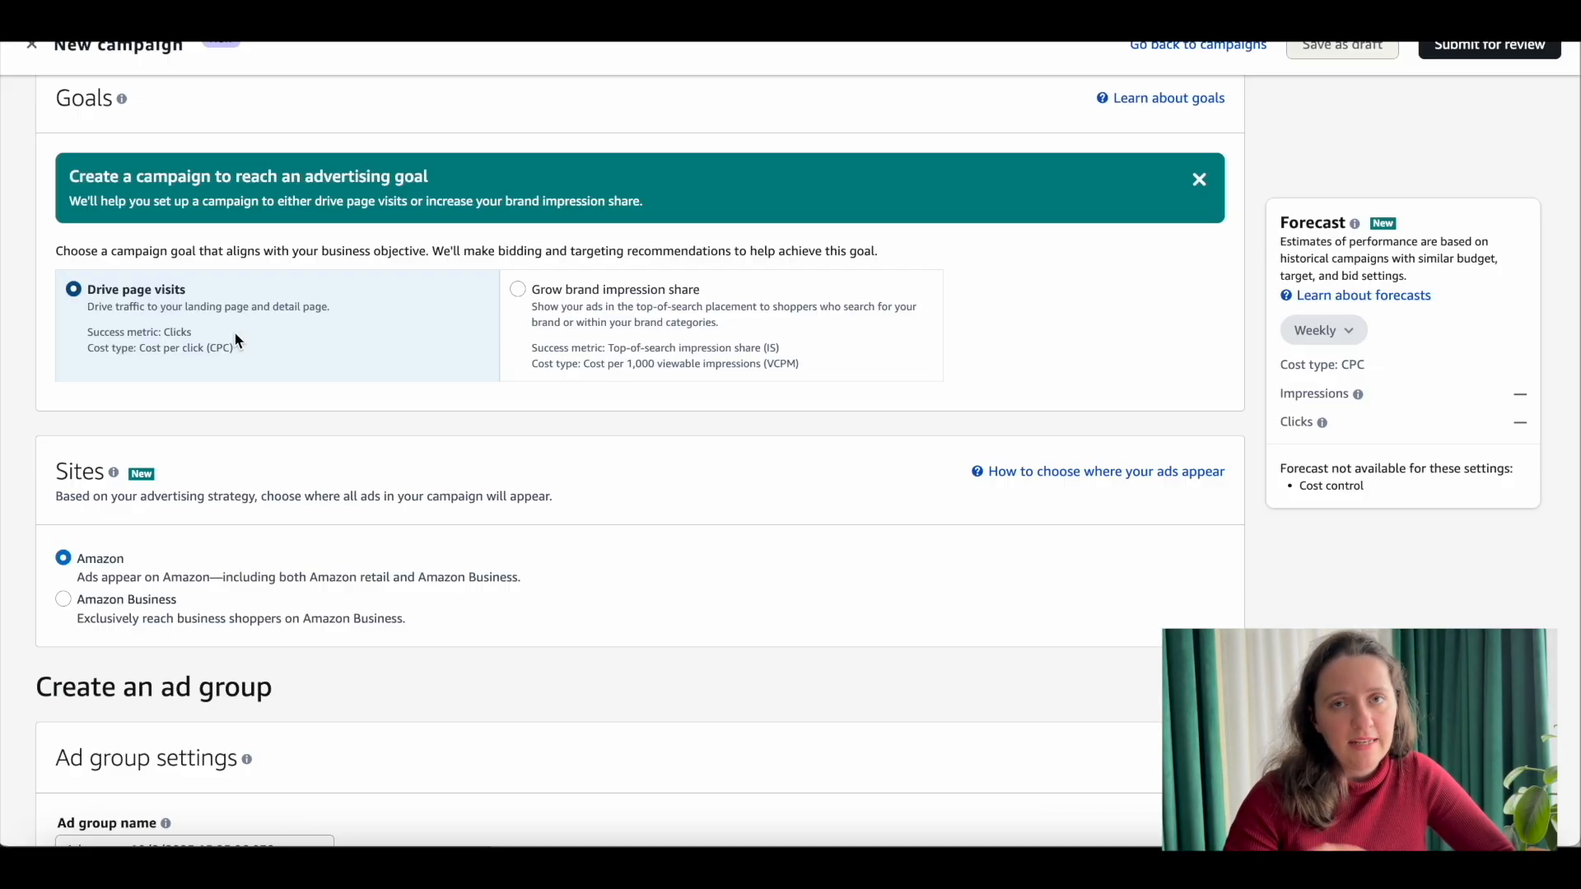
pyautogui.scroll(-1, 233, 337)
pyautogui.scroll(-3, 183, 289)
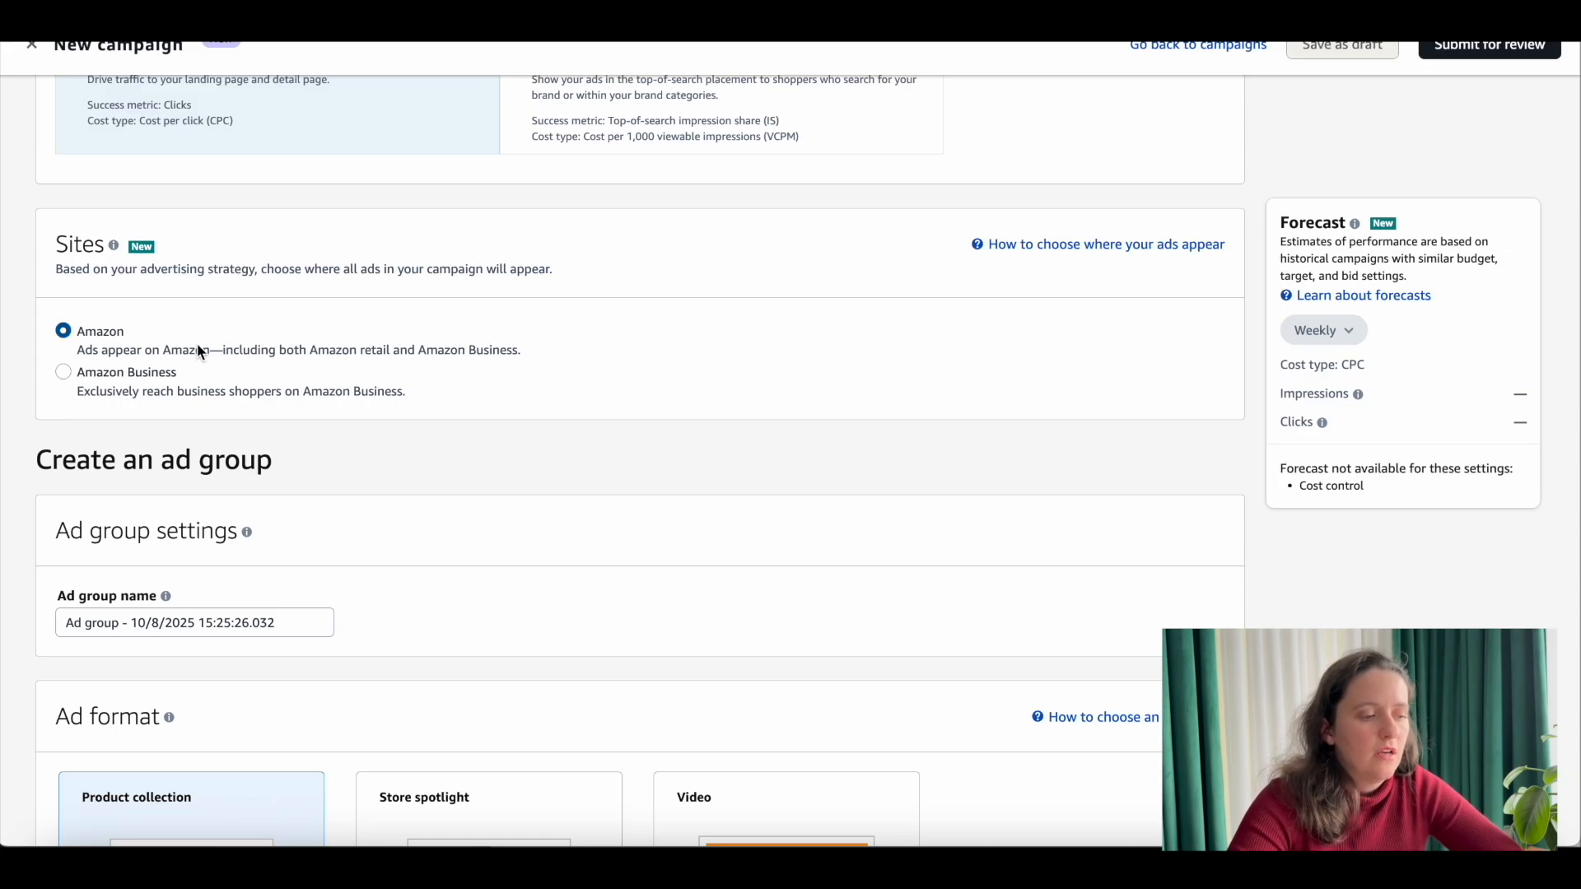
pyautogui.scroll(-4, 198, 352)
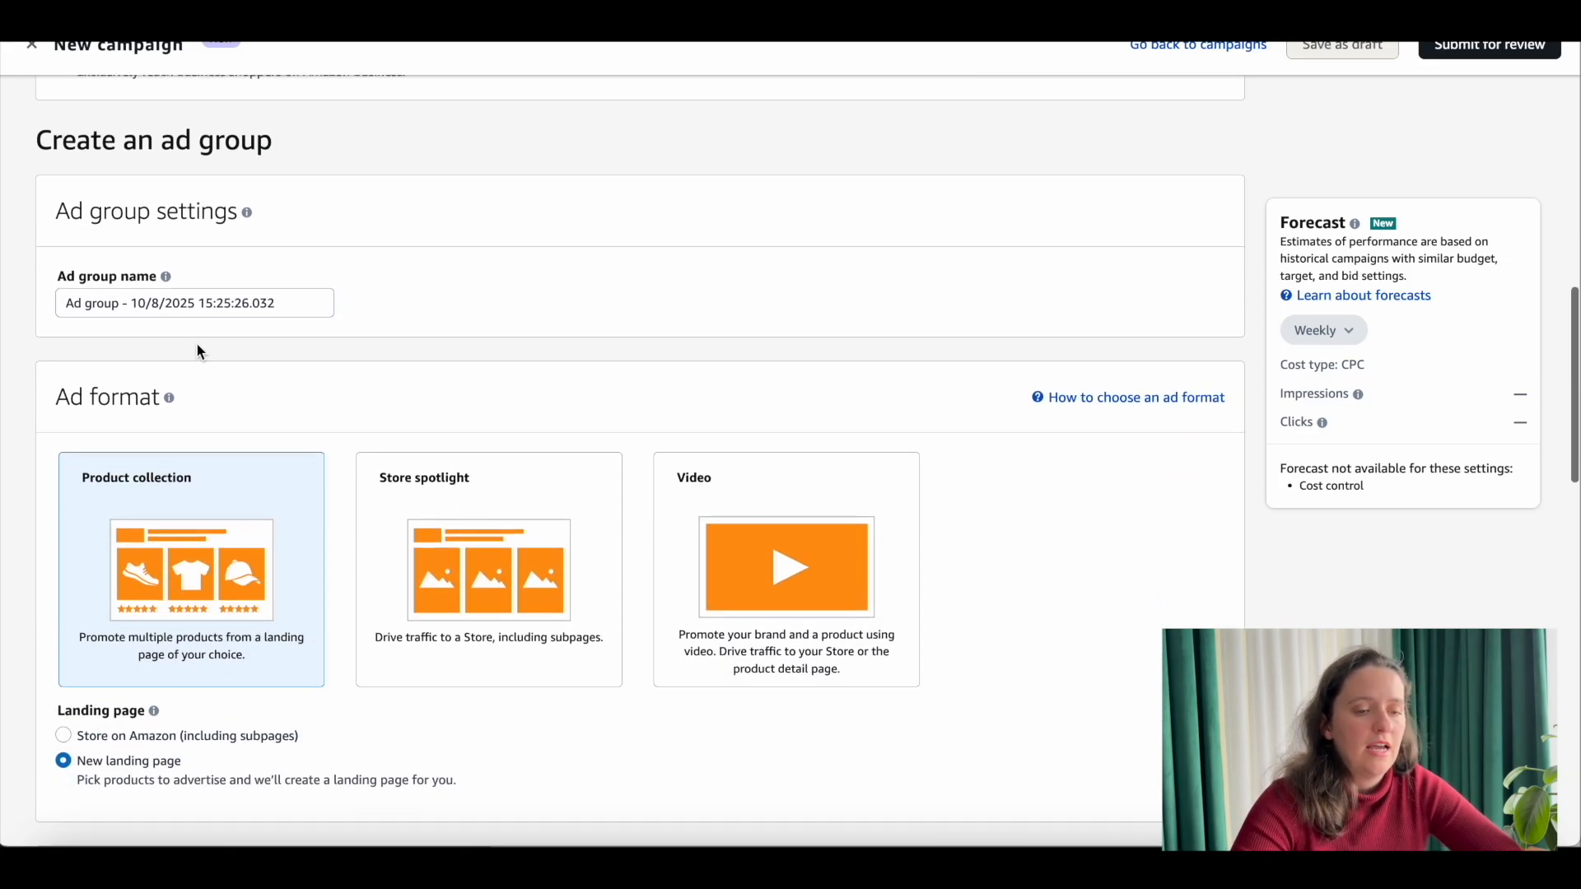
pyautogui.scroll(-2, 197, 352)
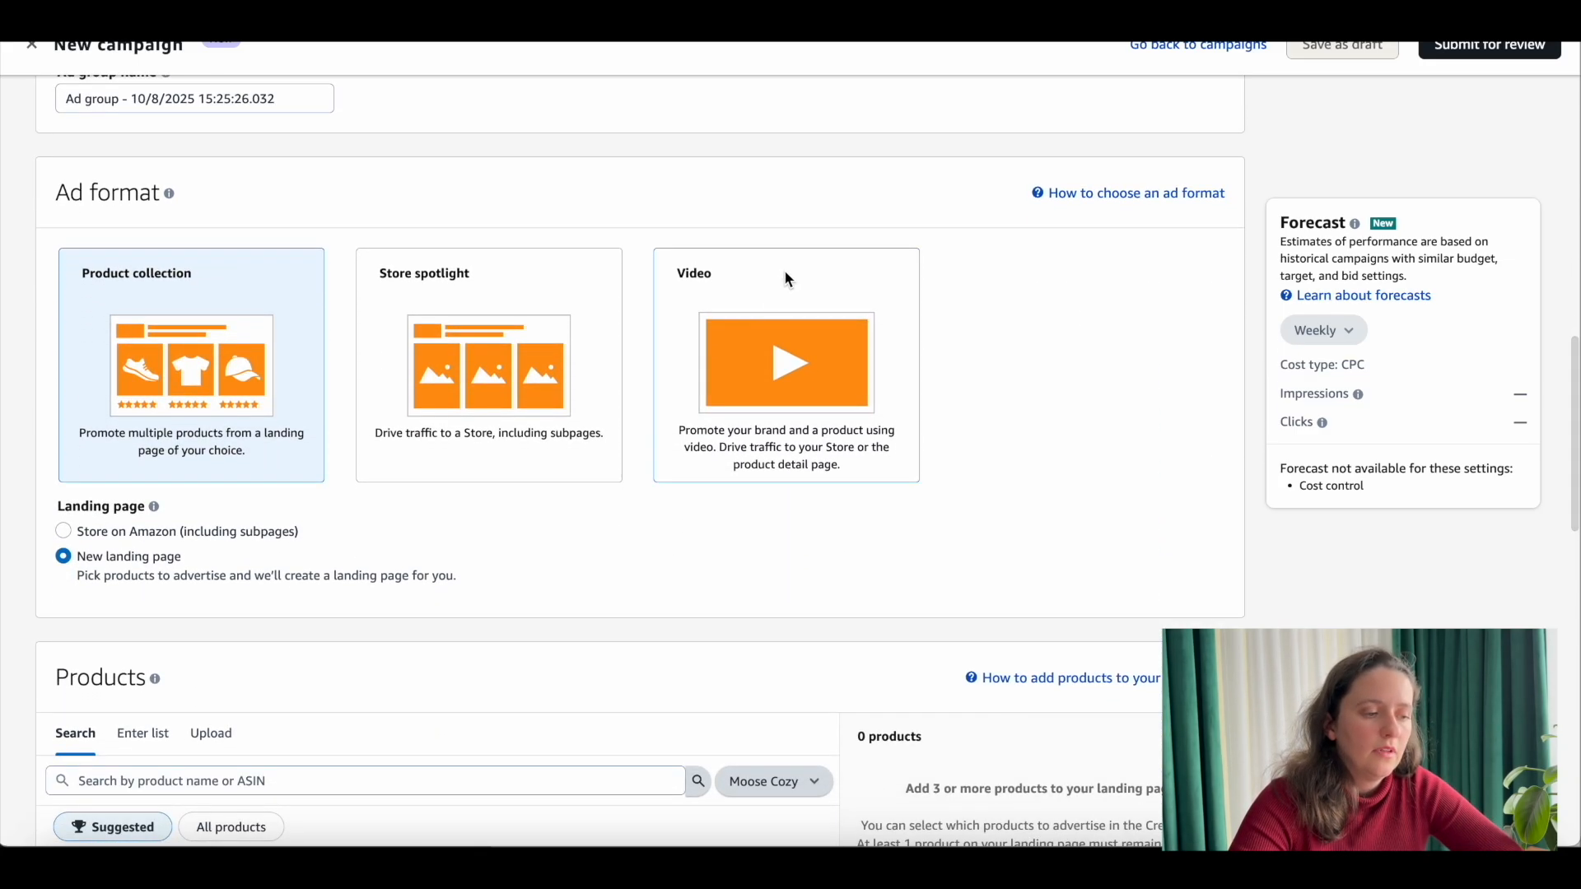
pyautogui.click(783, 280)
# Step: Add the first suggested Moose Cozy product to the video ad group
pyautogui.scroll(-3, 774, 272)
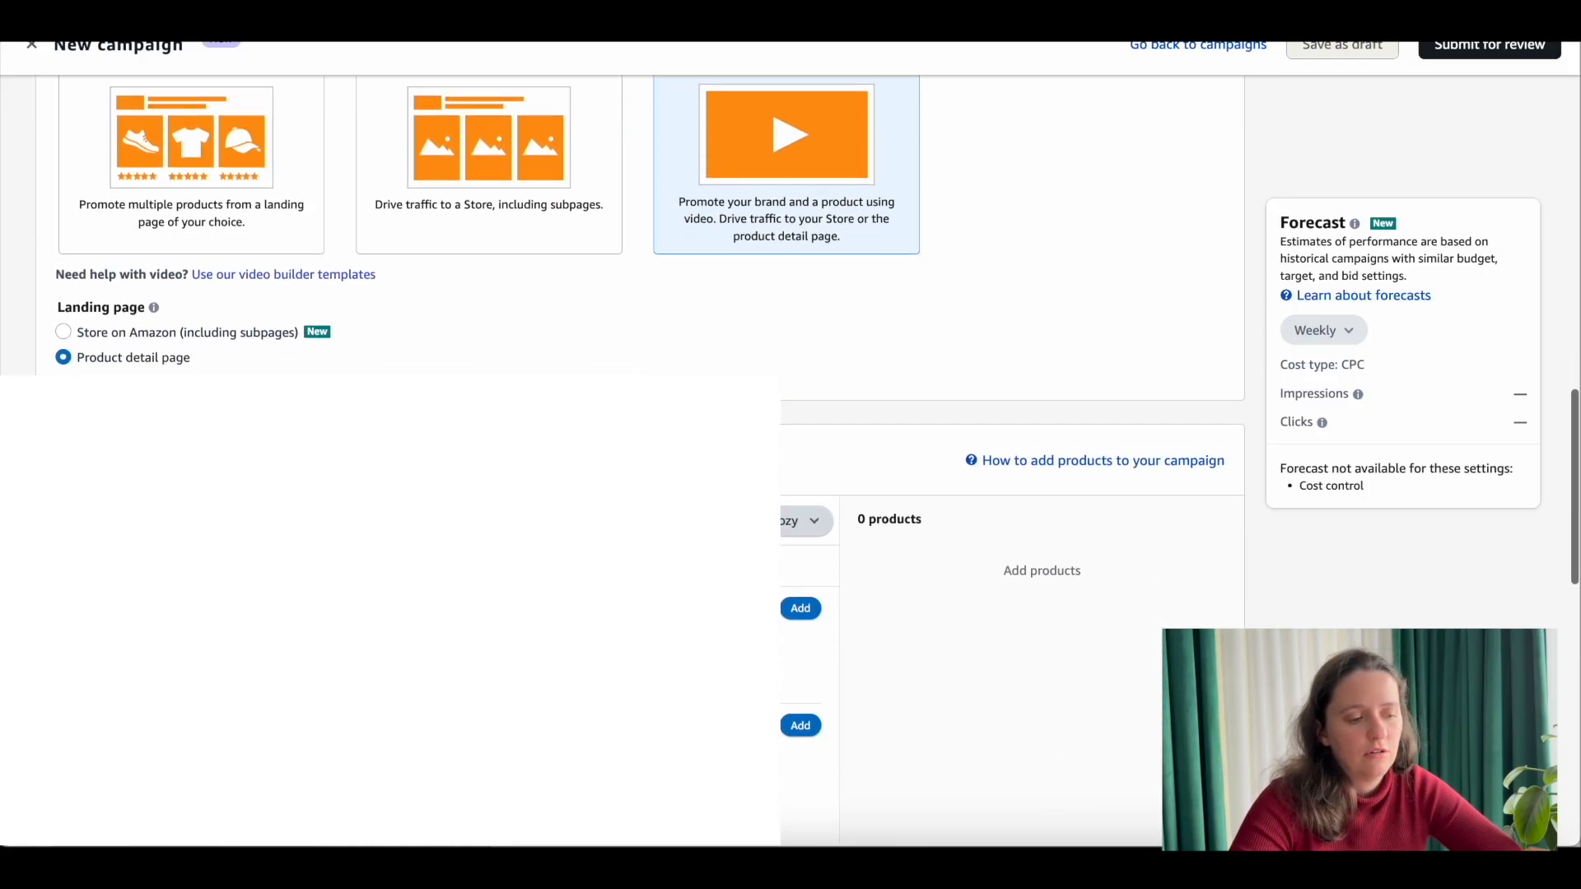
pyautogui.scroll(-2, 803, 436)
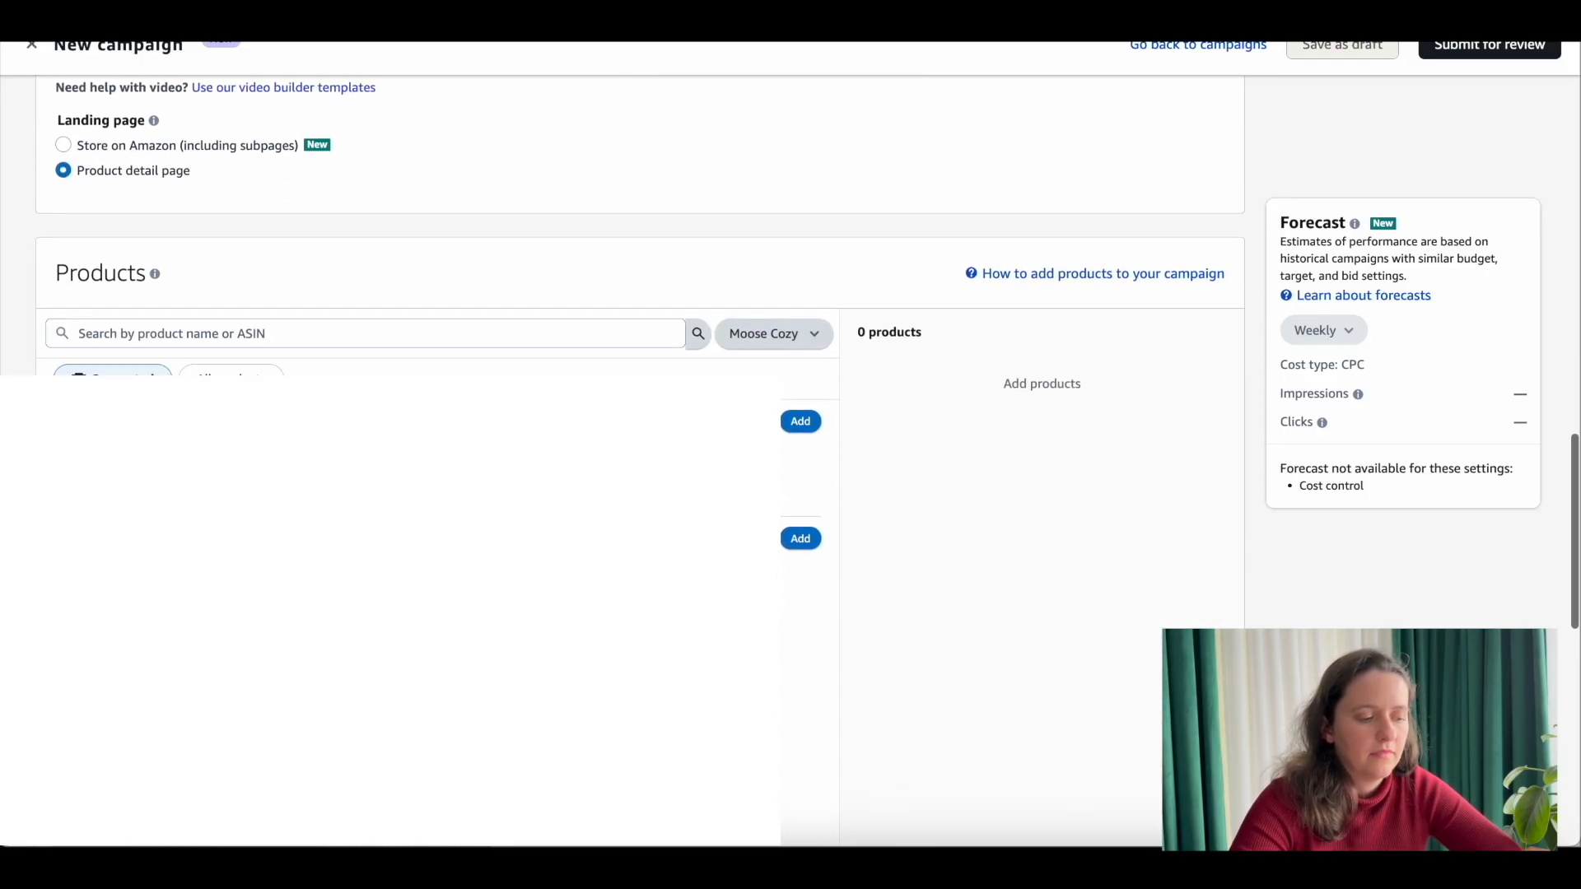
pyautogui.click(807, 424)
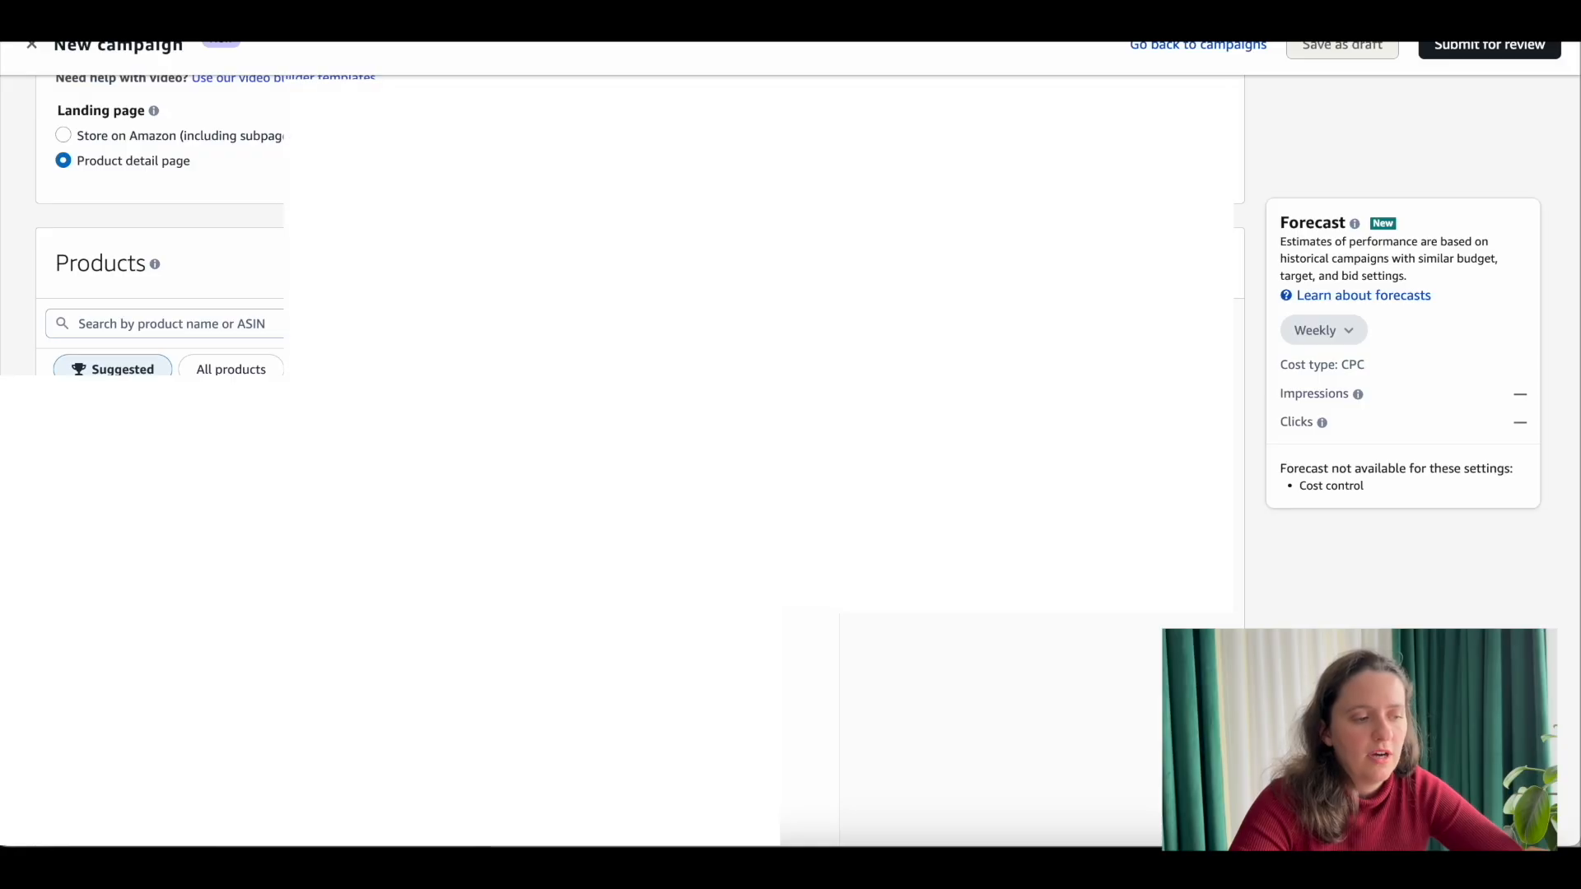
# Step: Turn off the cost control option that aims to keep average cost per click near a target
pyautogui.scroll(-10, 622, 461)
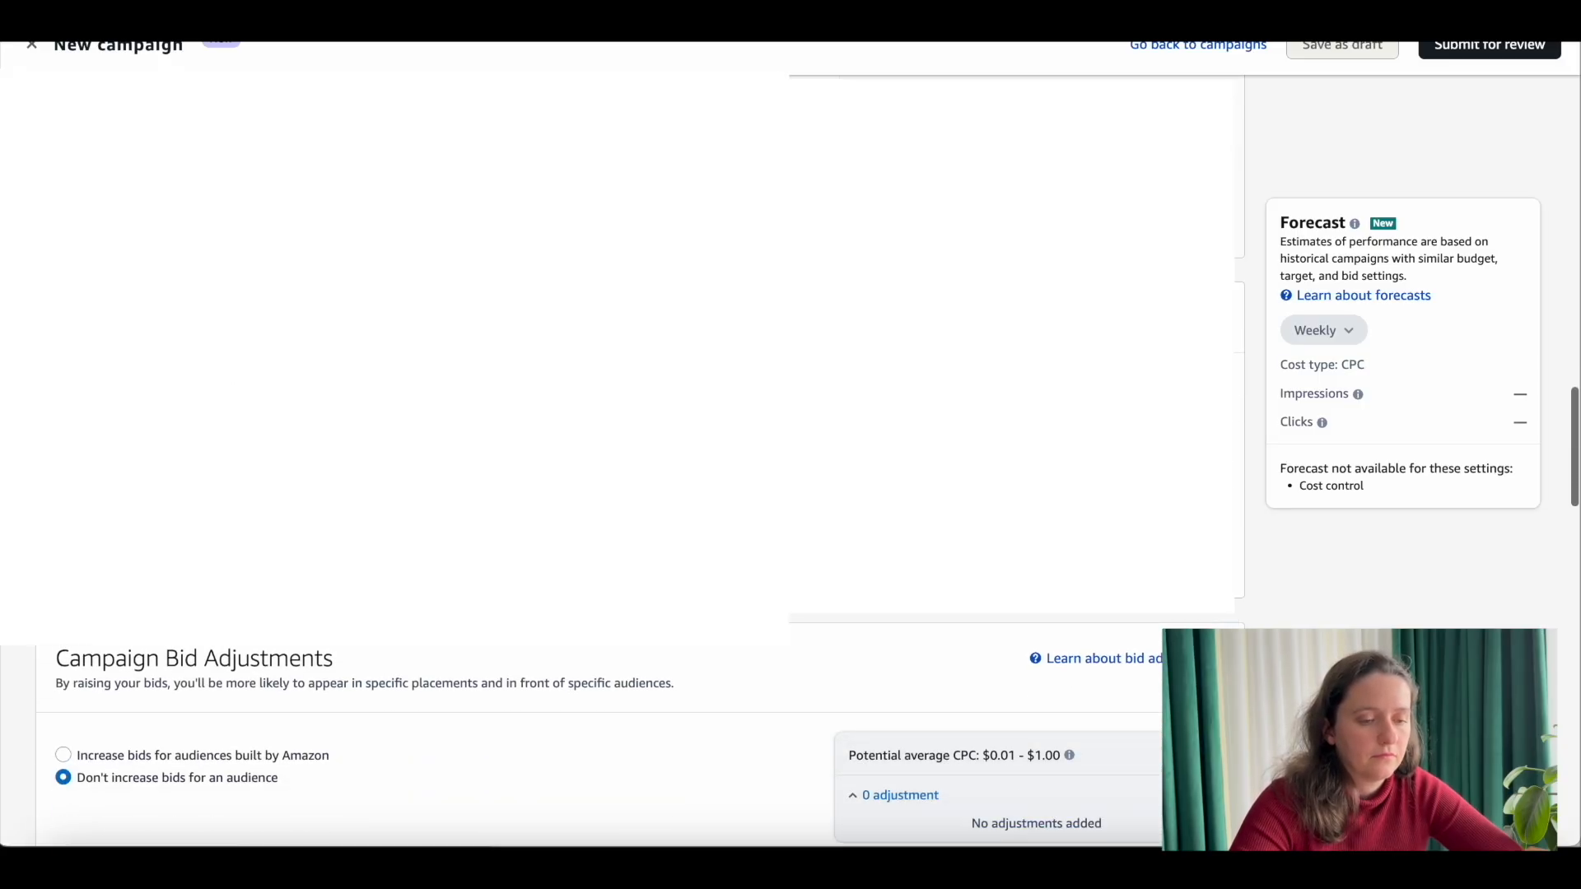
pyautogui.scroll(2, 622, 461)
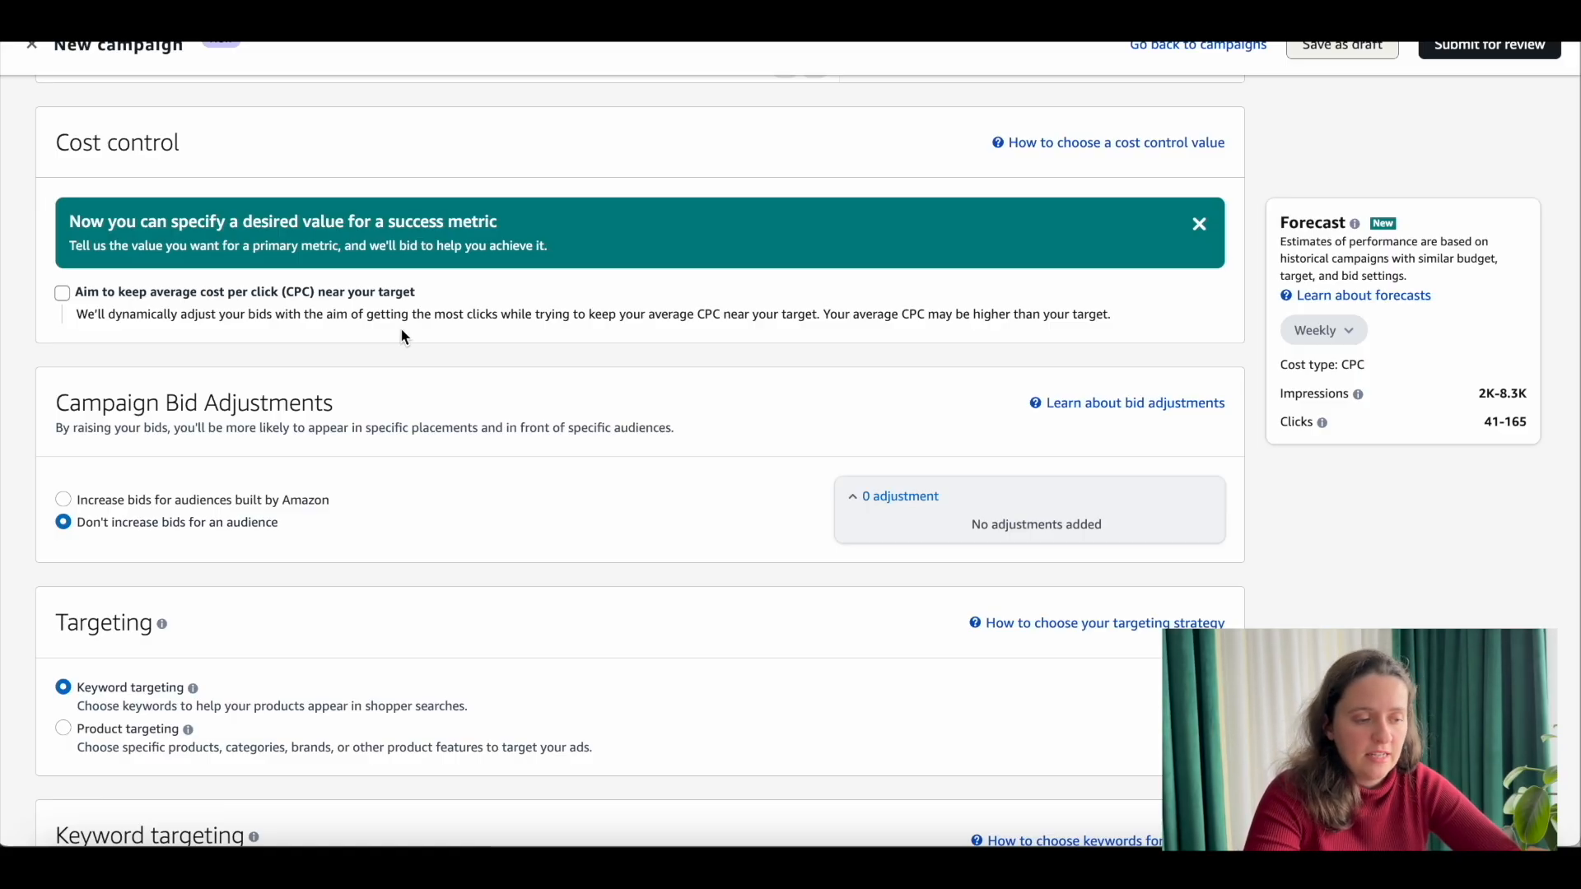
# Step: Check which Amazon-built audiences are available for campaign bid increases, keeping the option not to increase bids for an audience
pyautogui.scroll(-3, 404, 336)
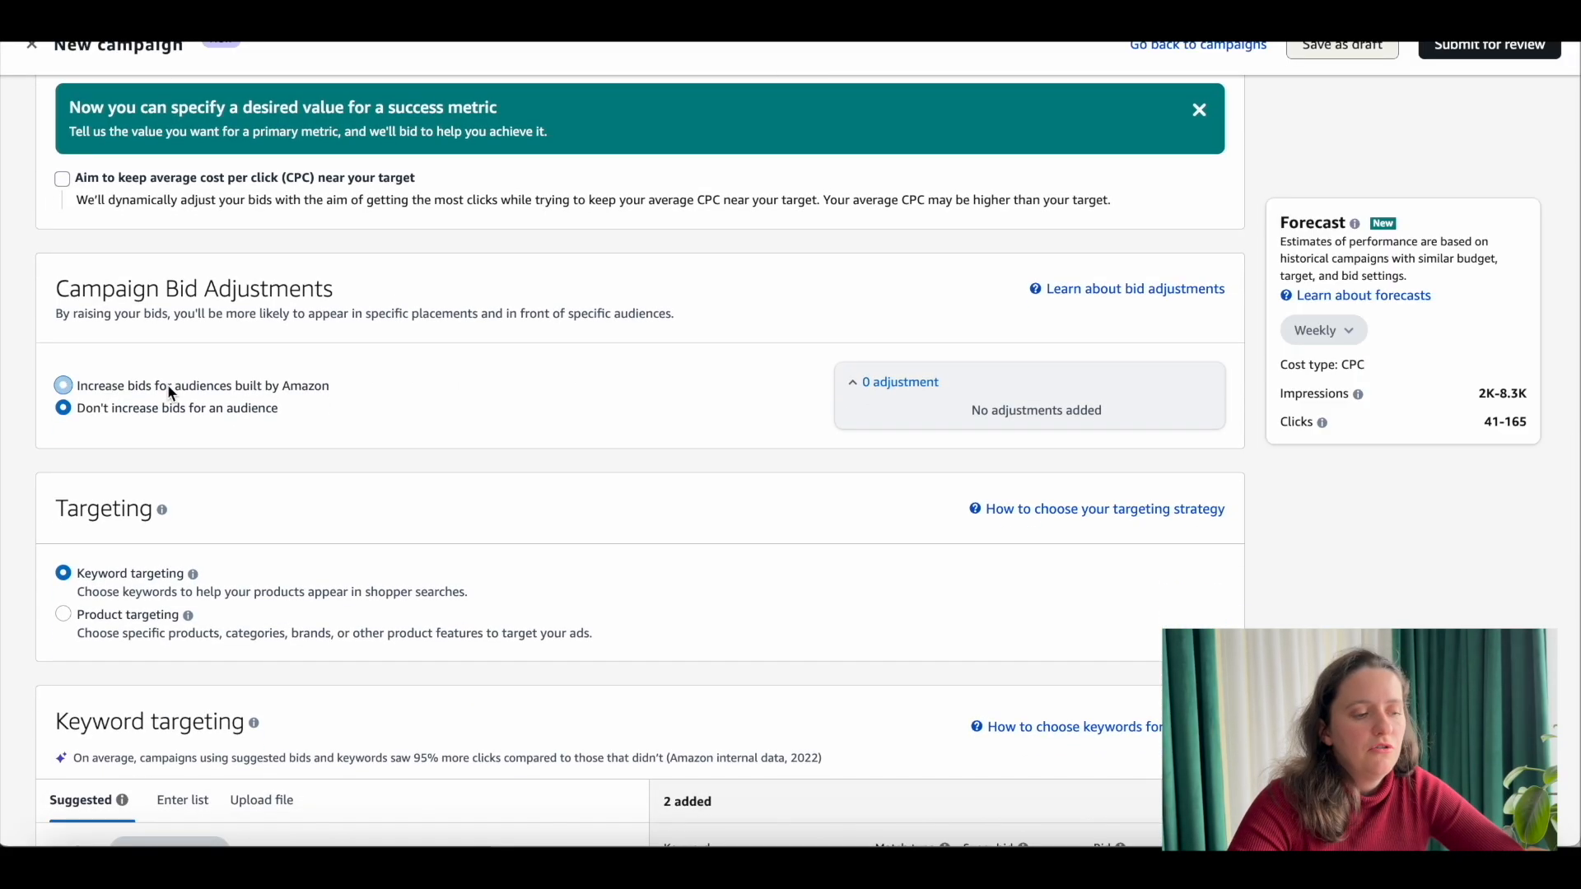
pyautogui.click(166, 384)
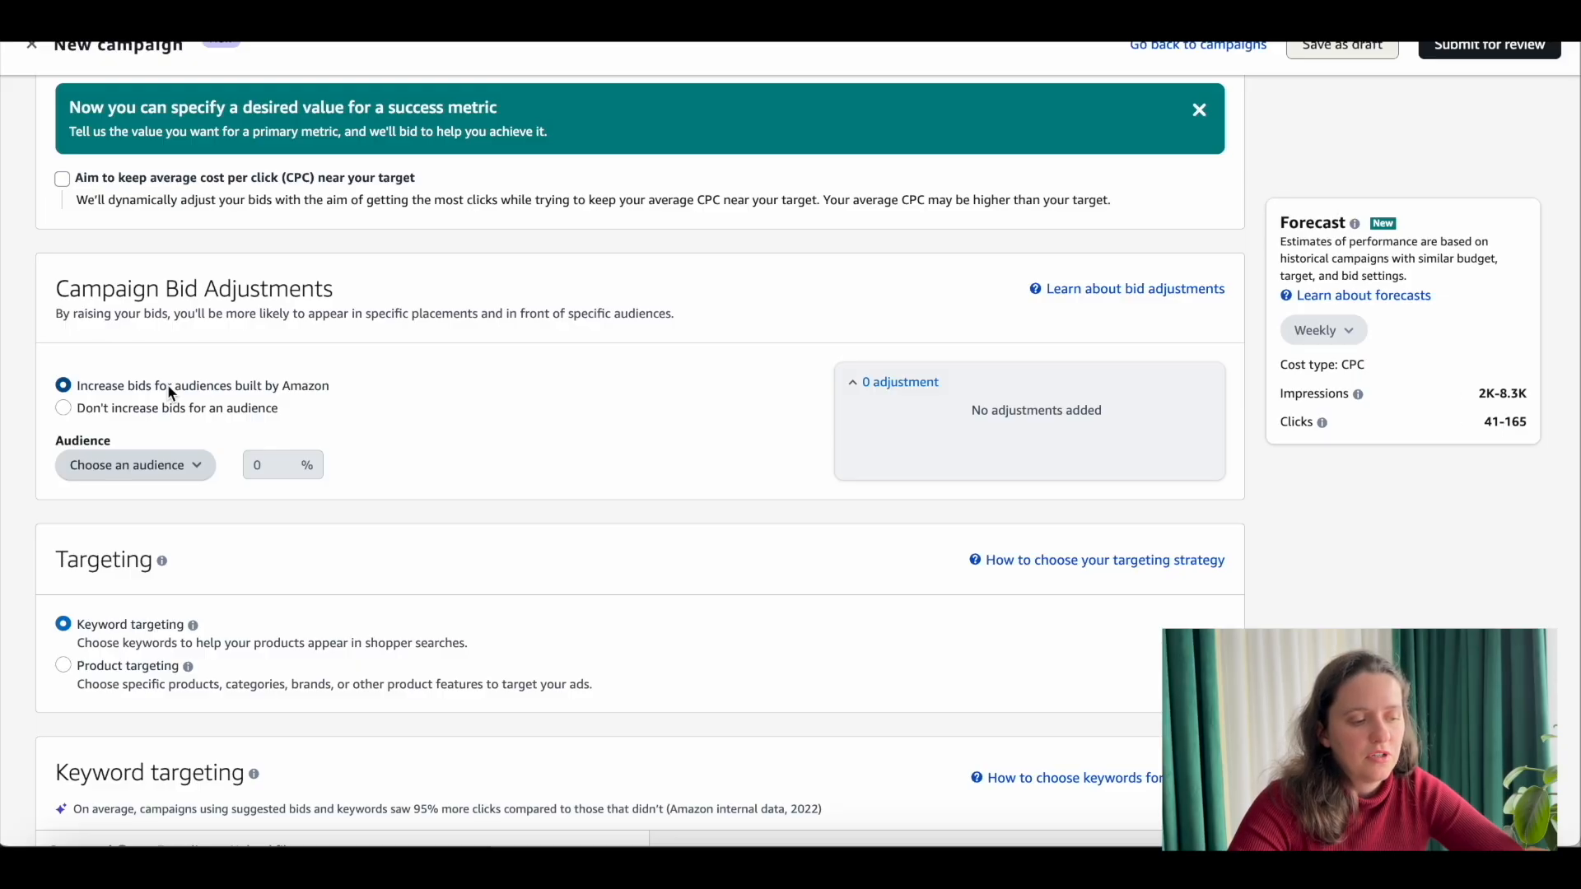
pyautogui.click(201, 466)
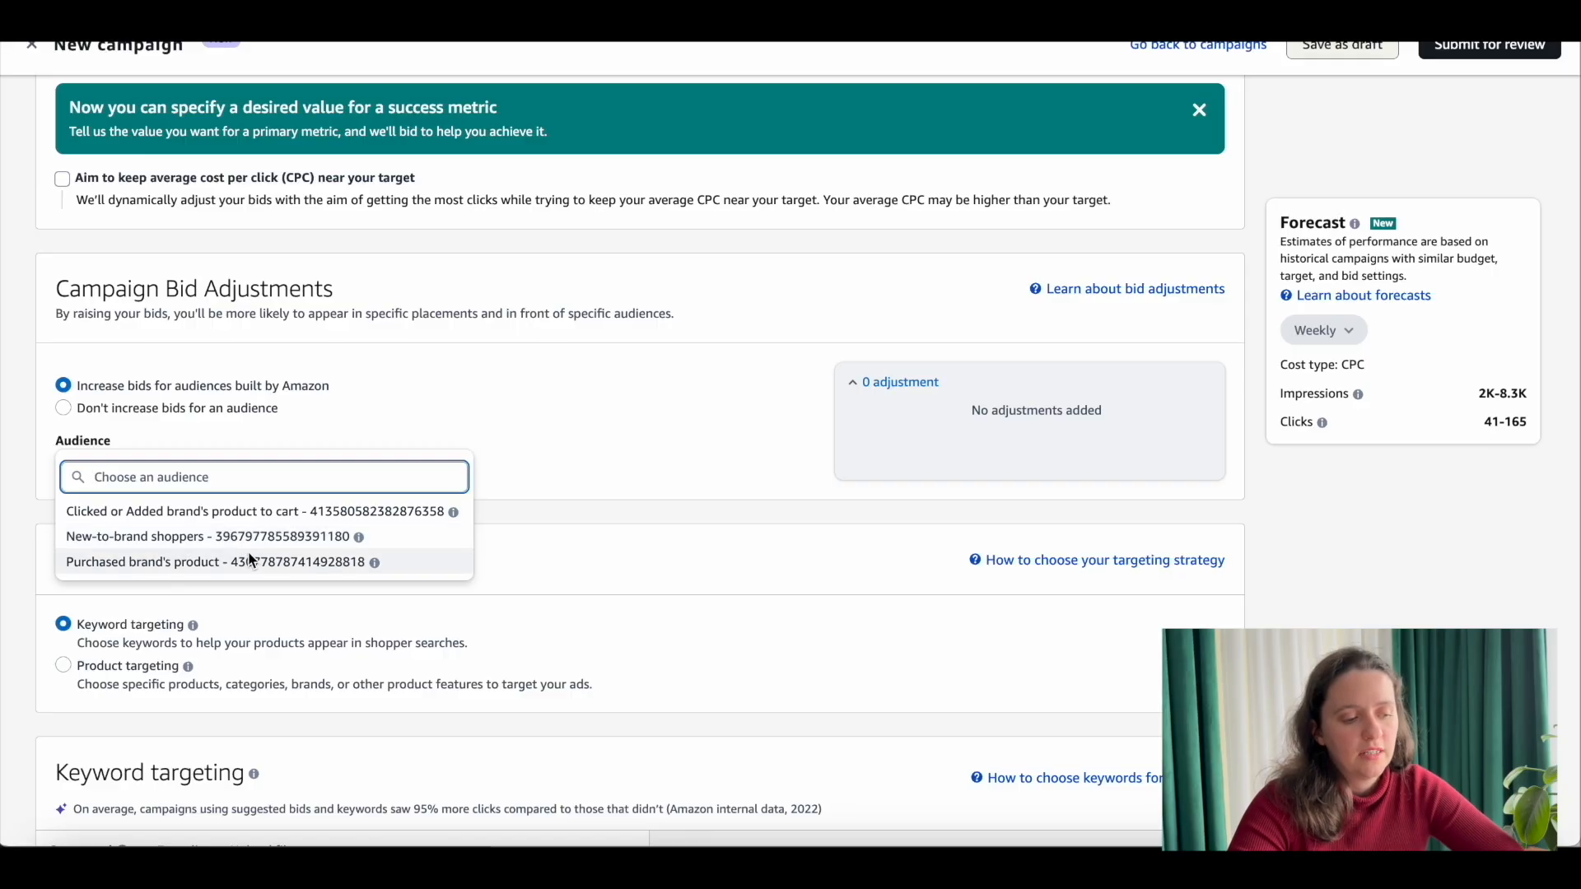
pyautogui.click(339, 408)
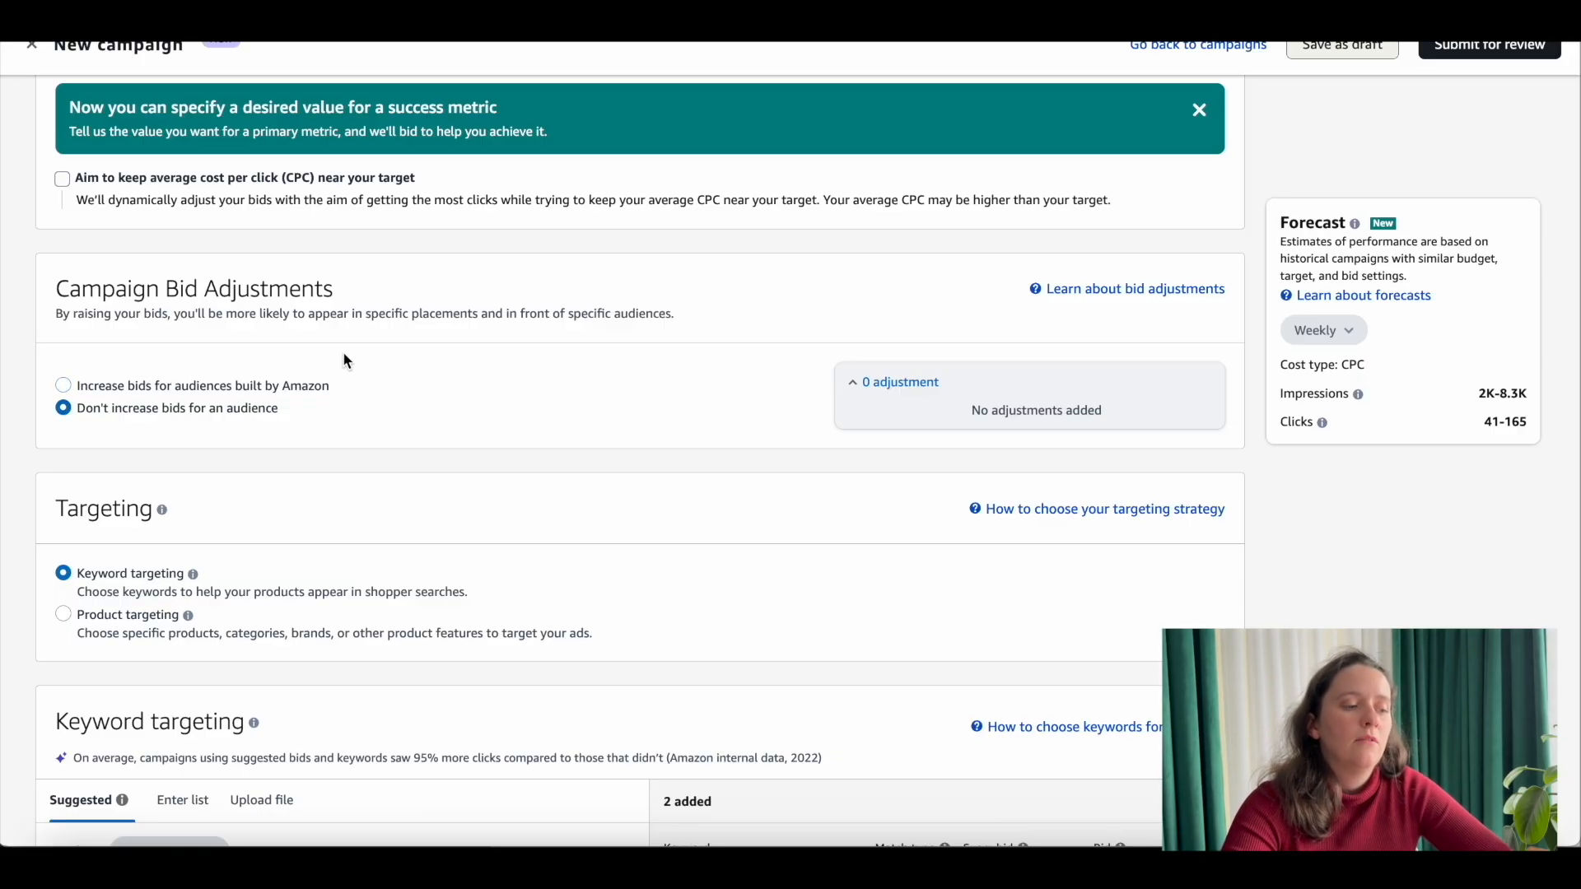
# Step: Switch keyword targeting to entering a keyword list, with Exact as the only match type
pyautogui.scroll(-5, 344, 361)
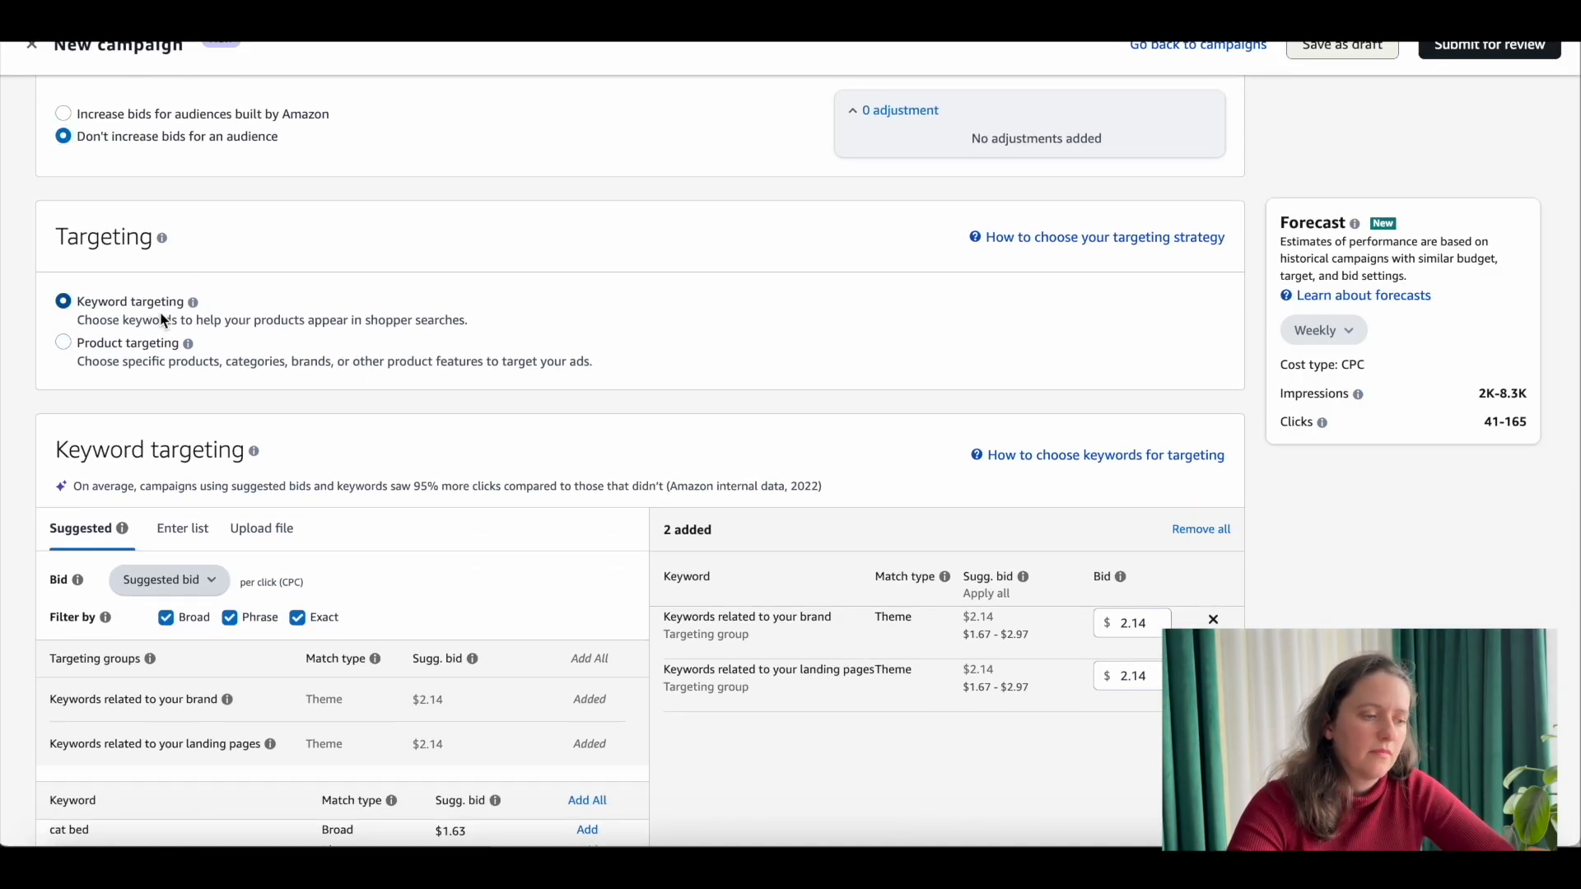
pyautogui.scroll(-3, 206, 308)
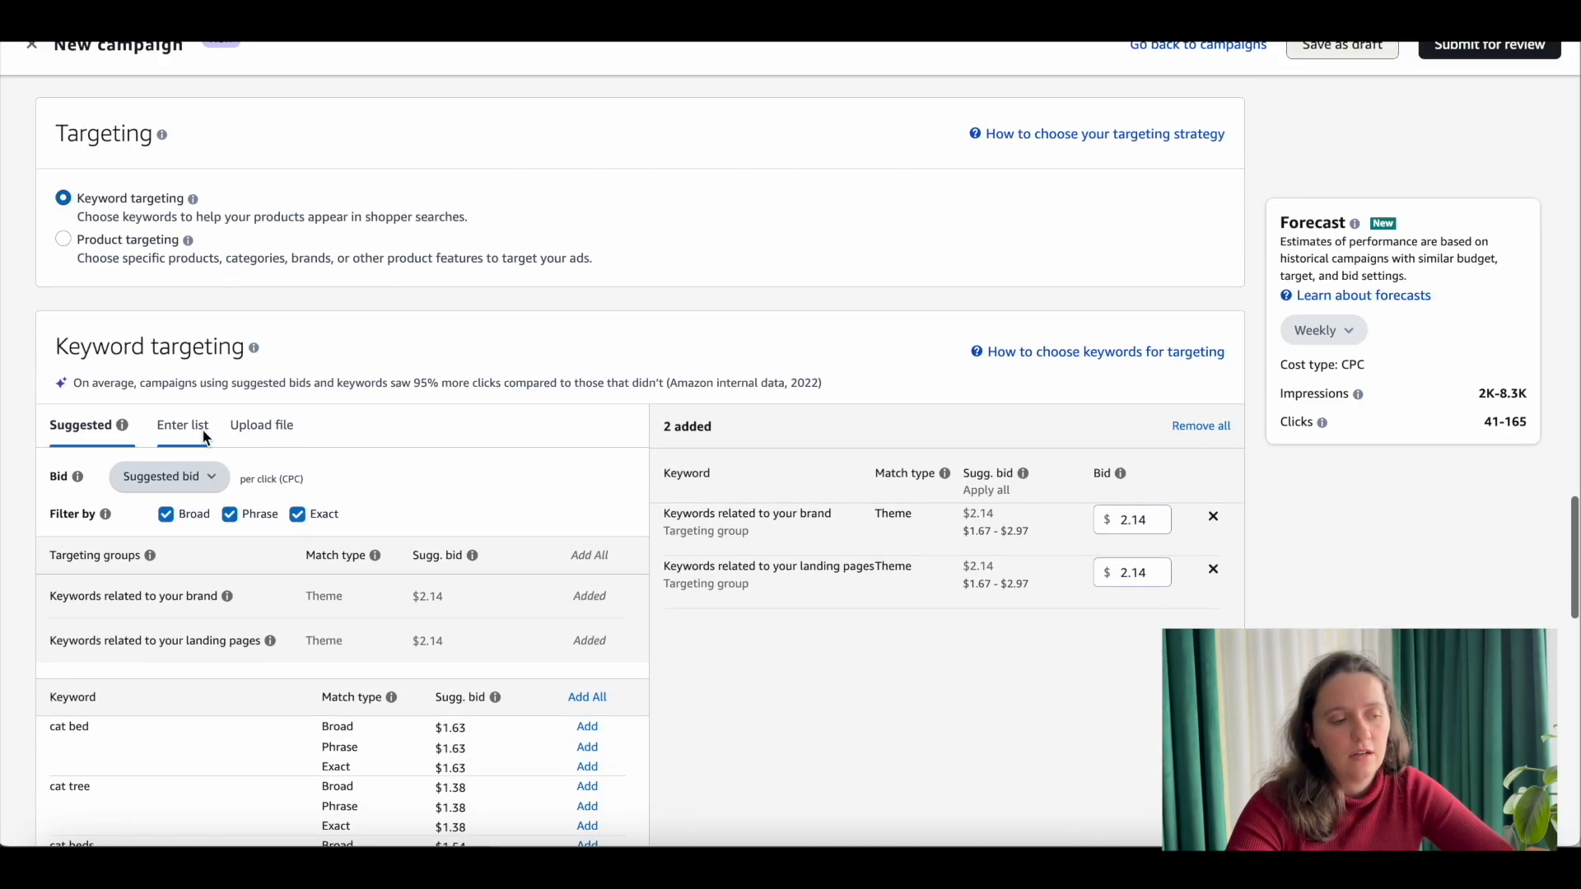
pyautogui.click(204, 436)
pyautogui.click(230, 516)
pyautogui.click(169, 513)
pyautogui.click(234, 583)
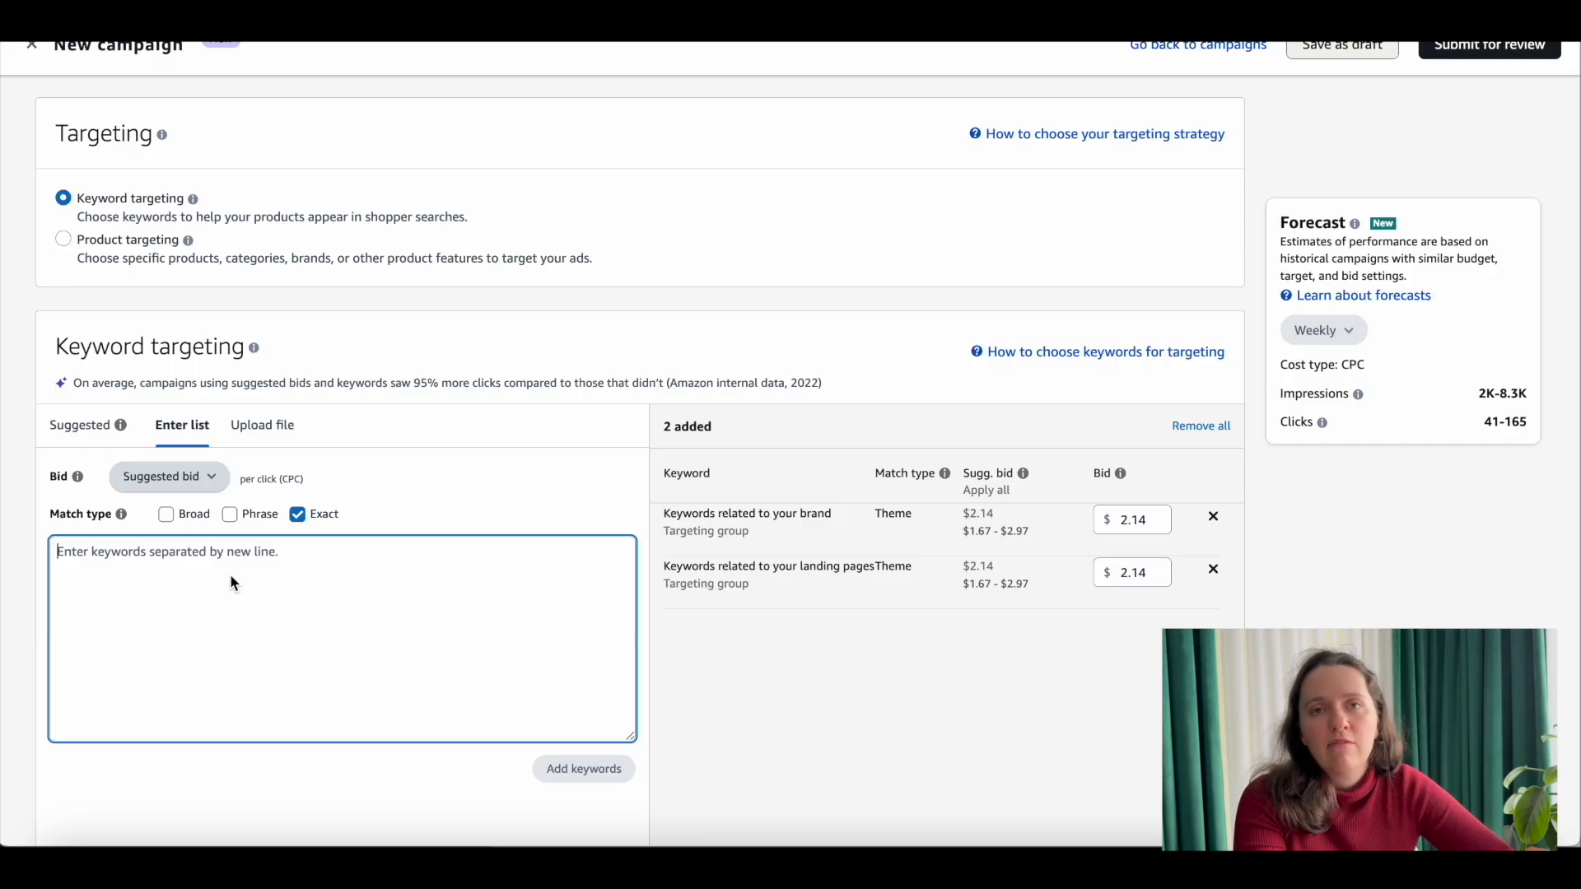
pyautogui.click(231, 516)
pyautogui.click(298, 517)
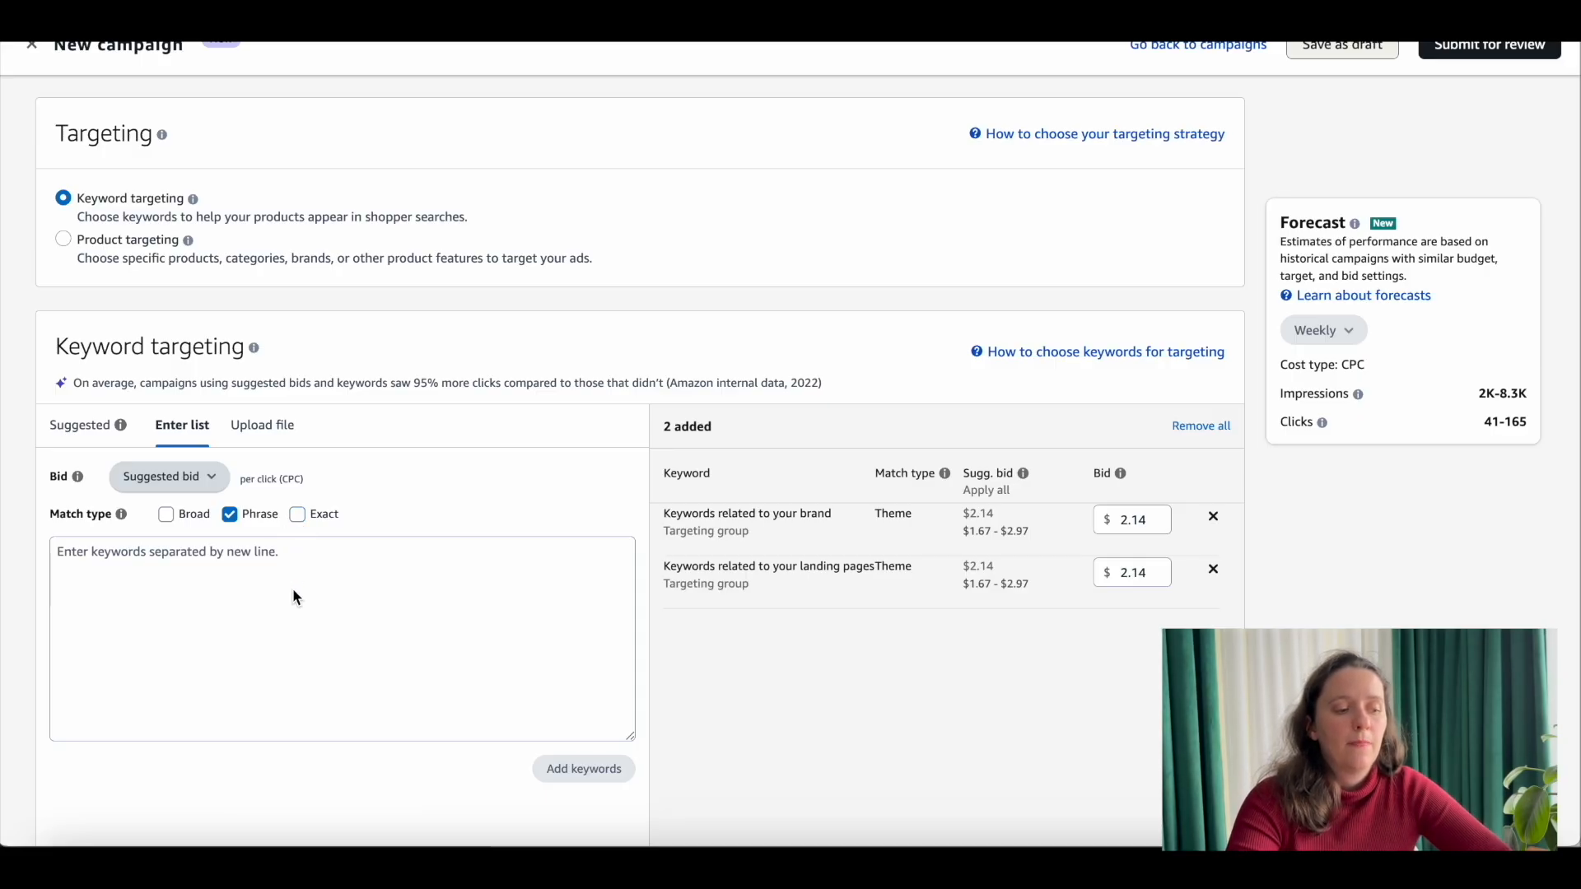
pyautogui.click(297, 515)
pyautogui.click(230, 514)
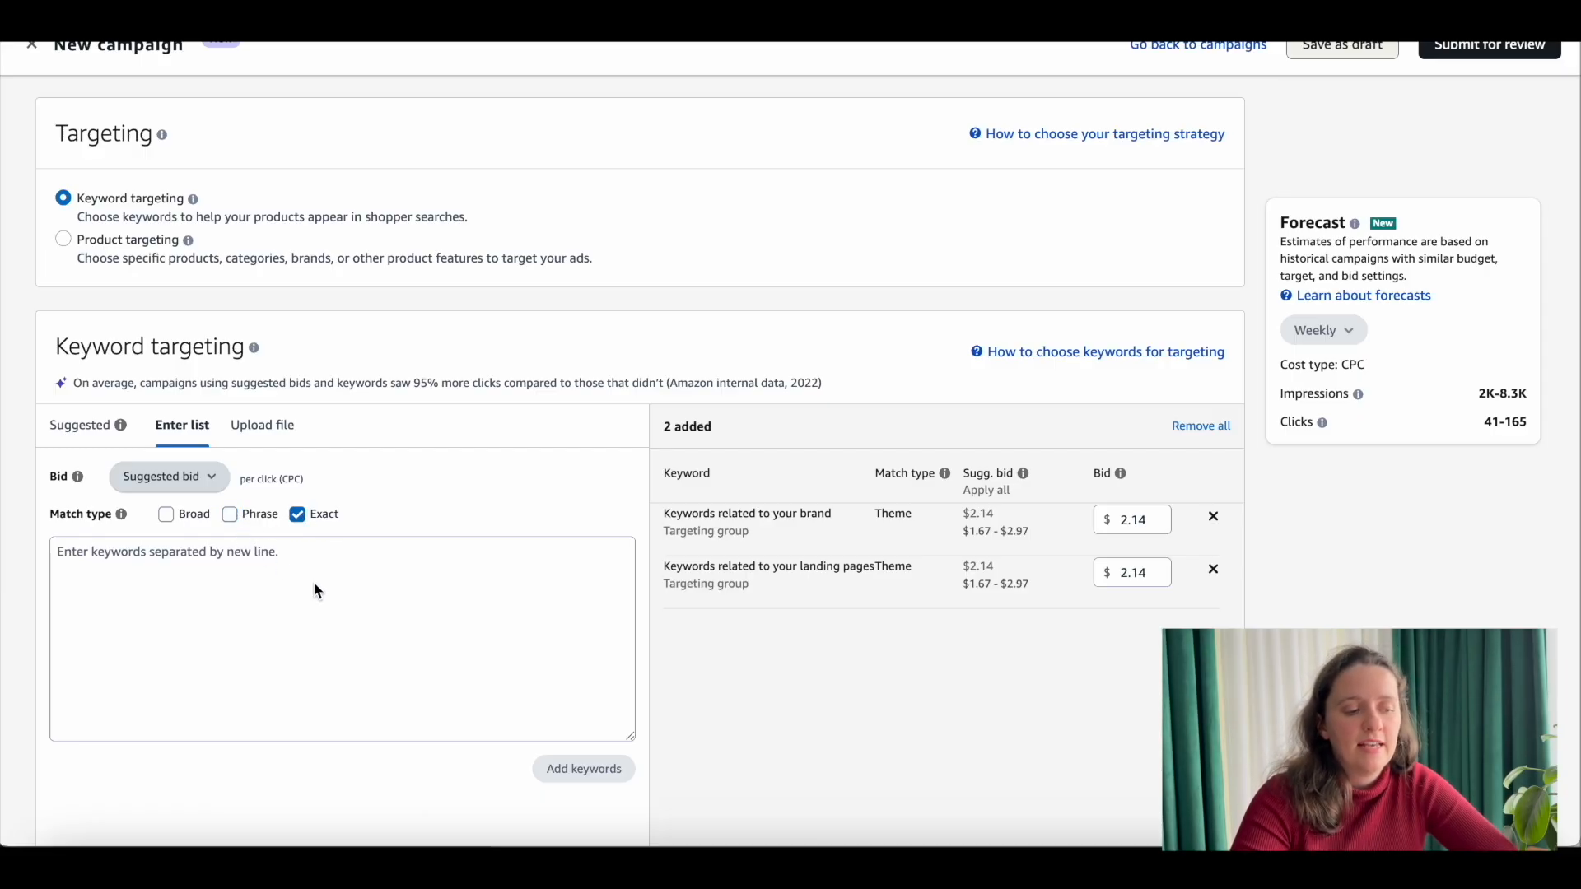
# Step: Review the keyword list entry, the added targeting groups and the optional negative keyword targeting section
pyautogui.scroll(-1, 314, 582)
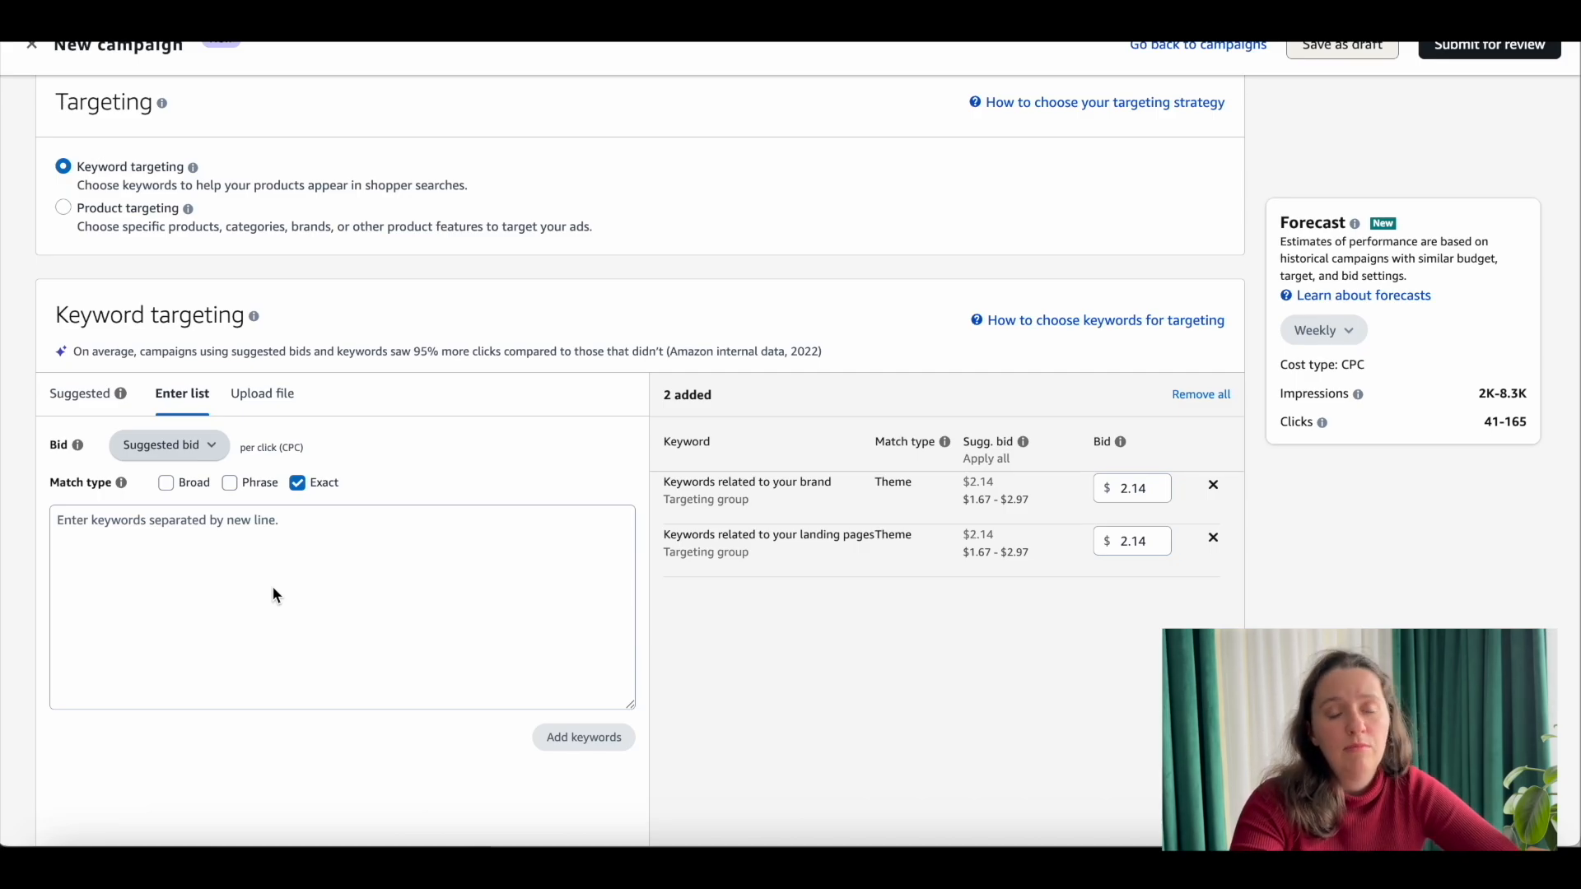
pyautogui.scroll(-5, 274, 590)
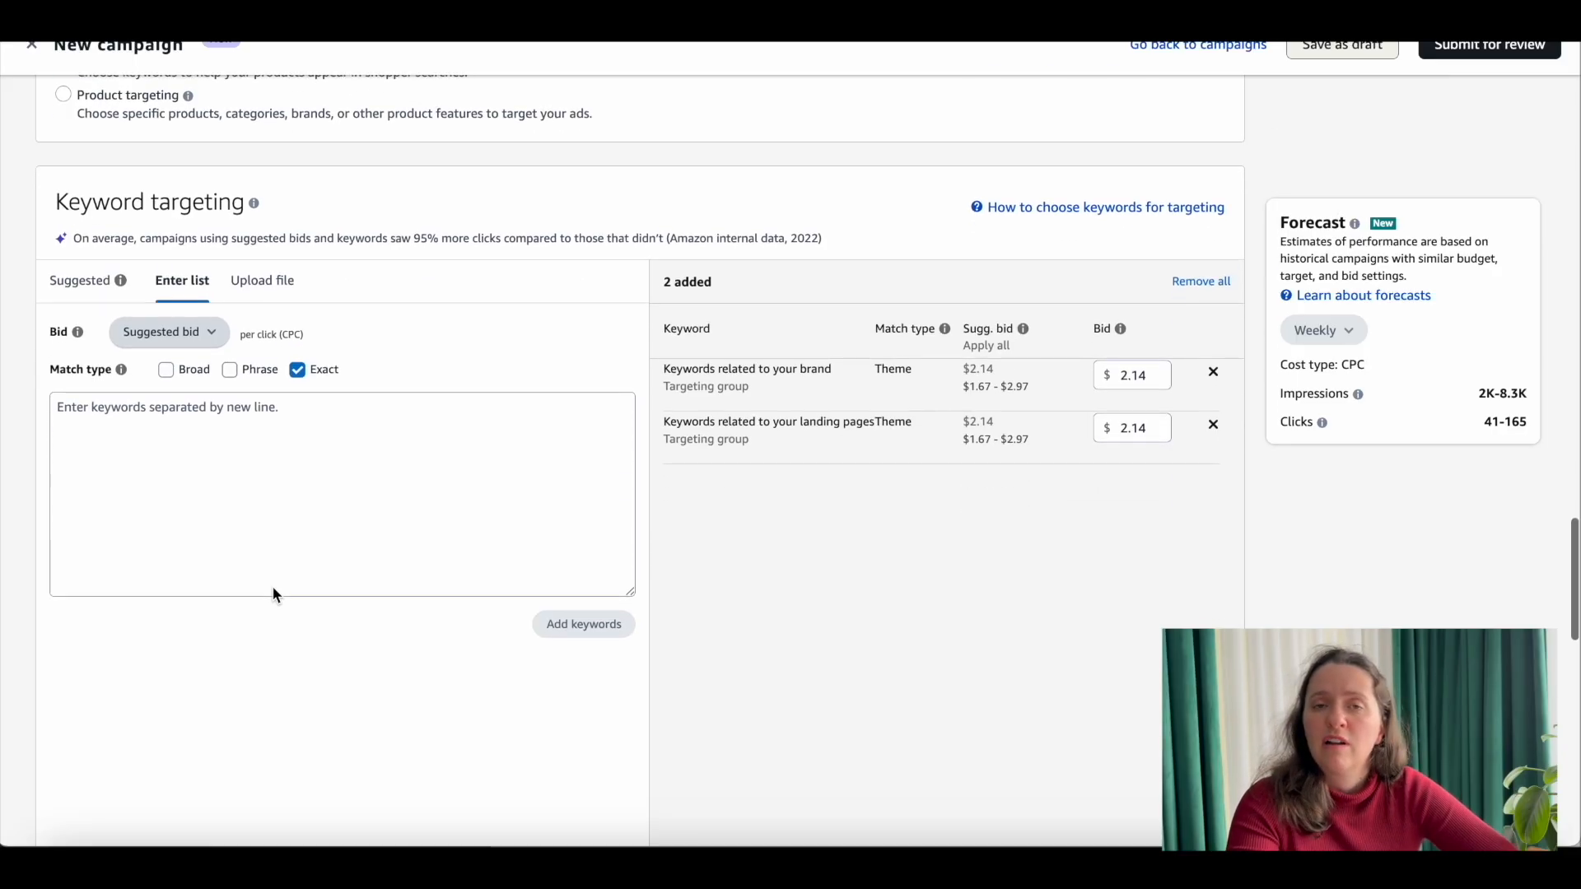
pyautogui.click(437, 381)
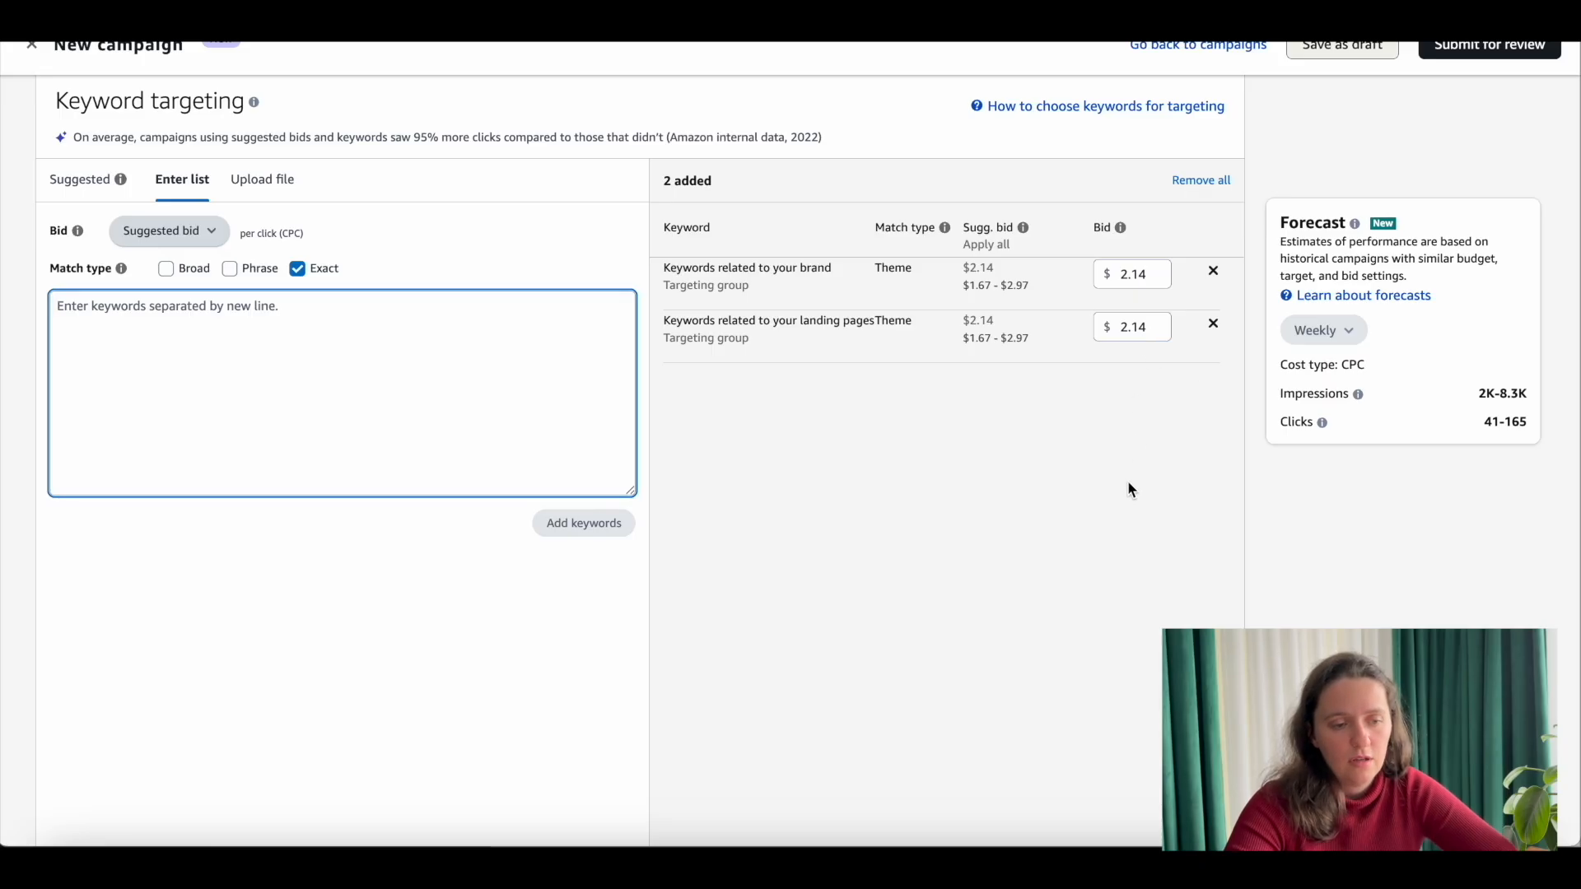
pyautogui.scroll(-1, 1140, 467)
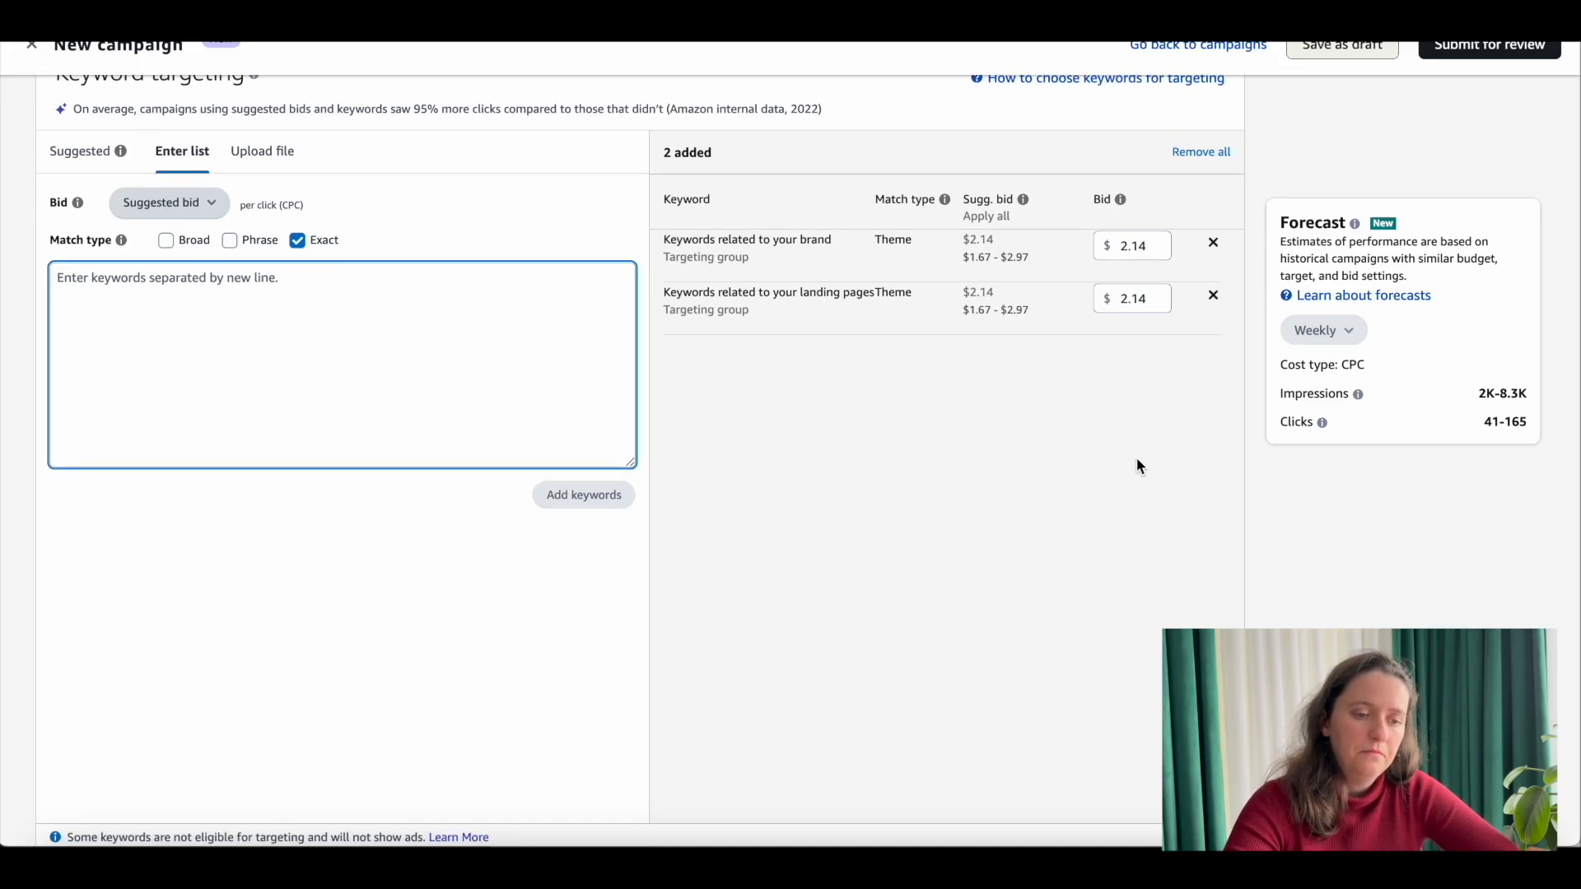
pyautogui.scroll(-1, 1140, 467)
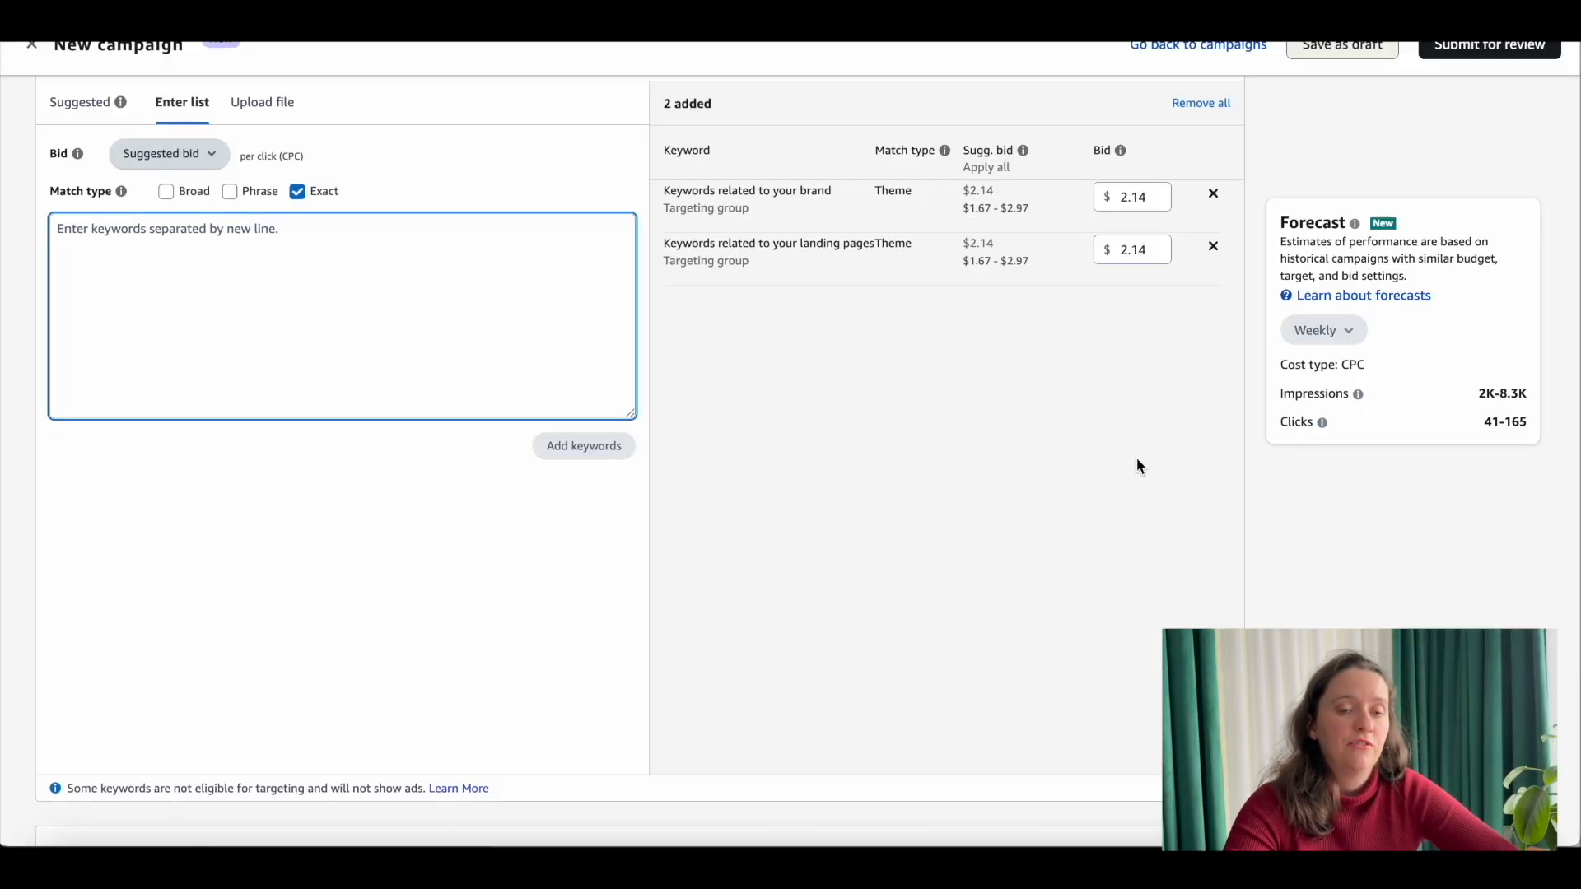
pyautogui.scroll(-8, 1136, 467)
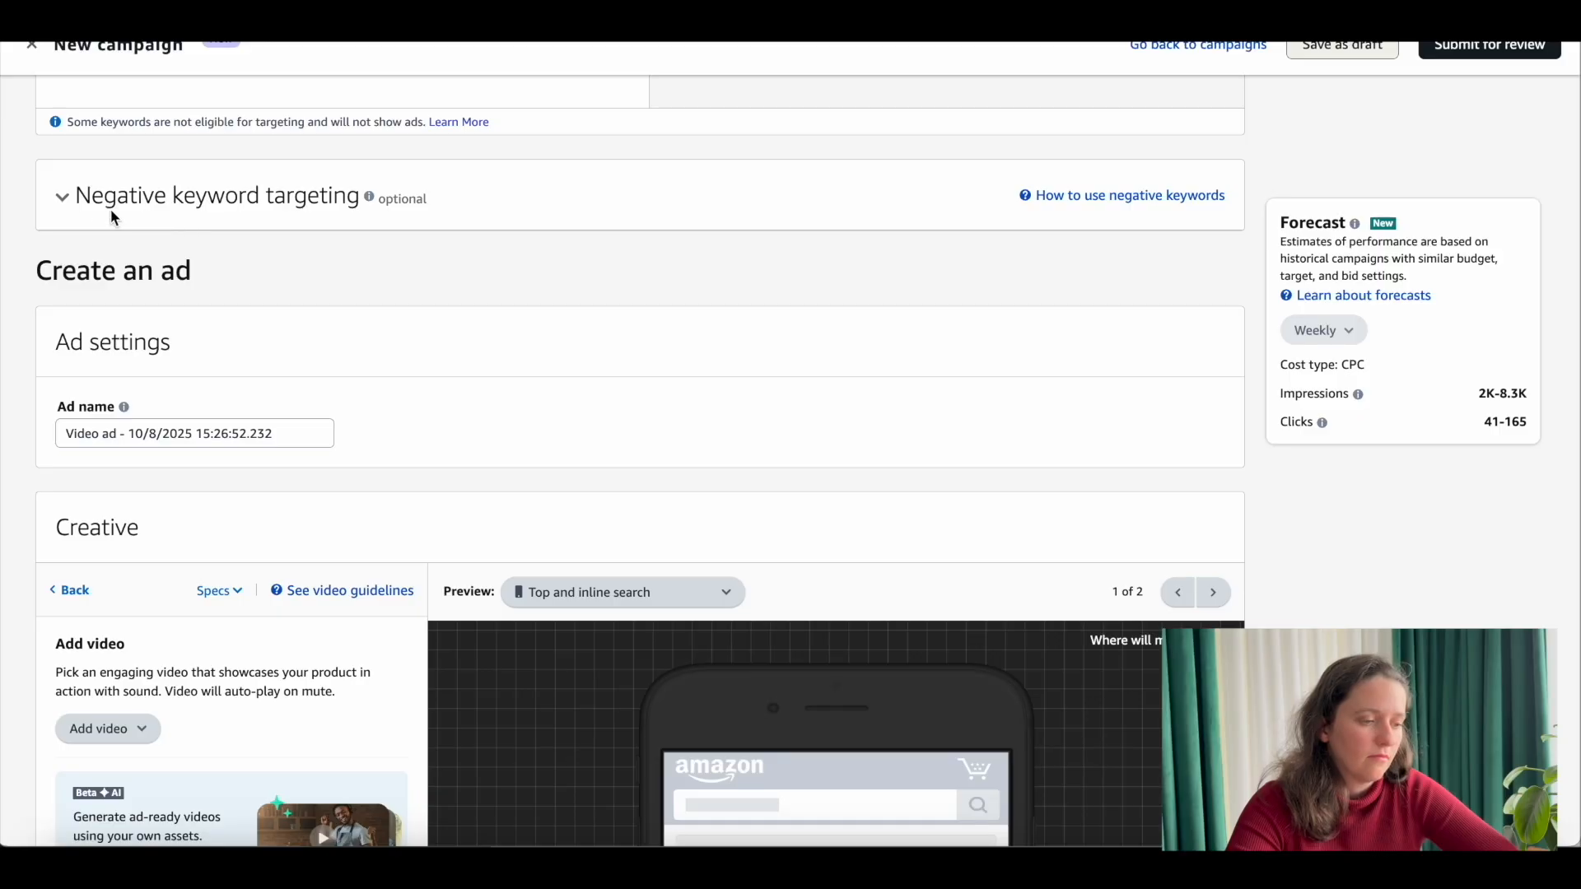
pyautogui.click(113, 216)
pyautogui.click(112, 216)
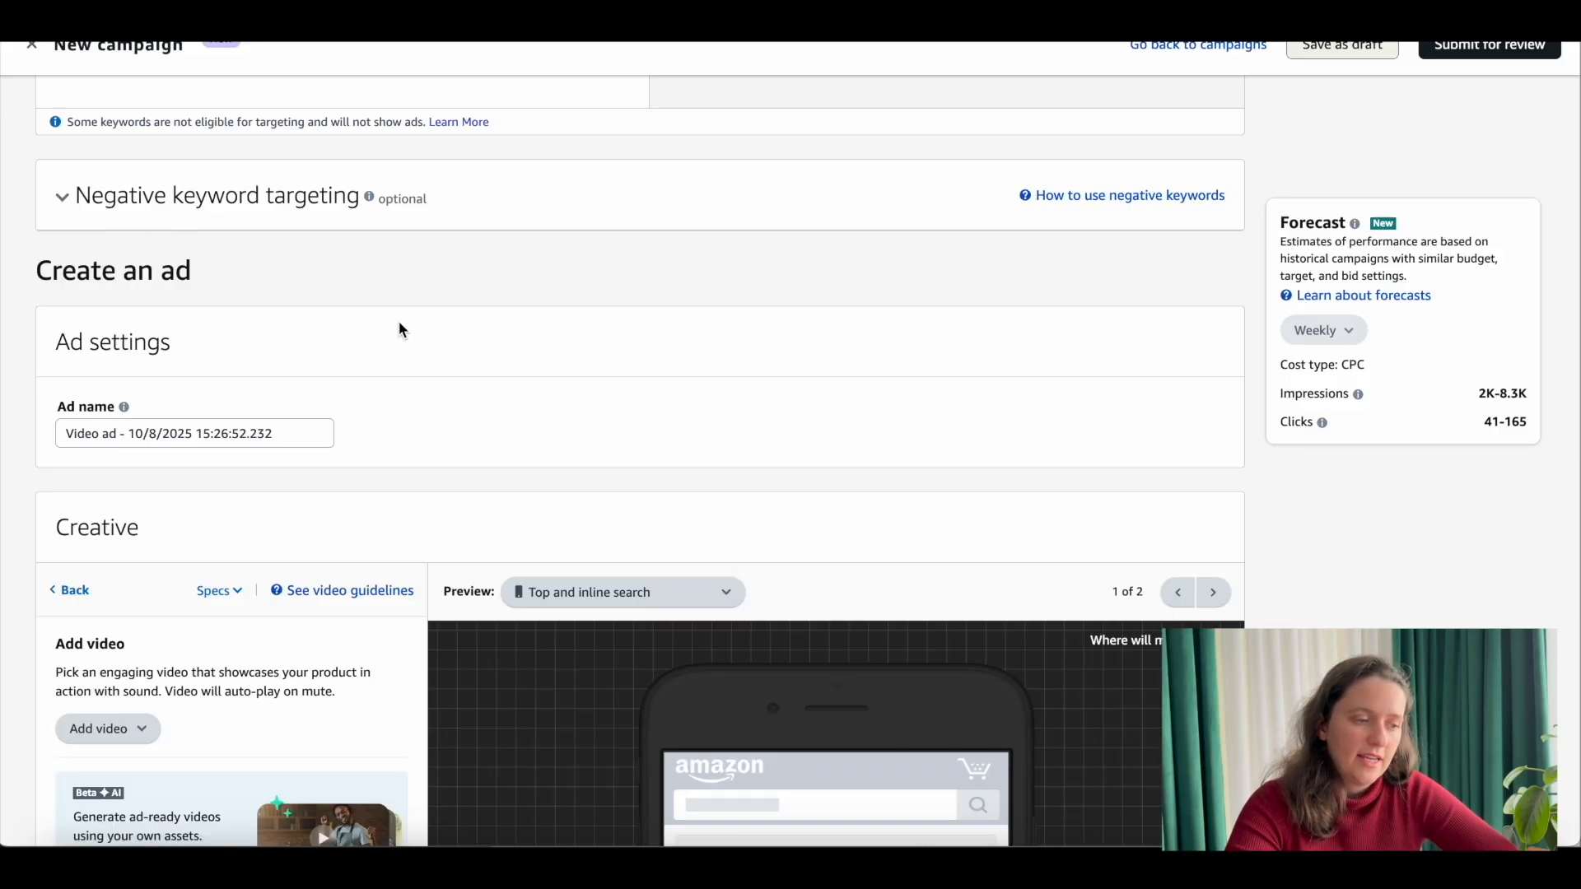
# Step: Check the available ways to add a video to the ad creative
pyautogui.scroll(-5, 399, 325)
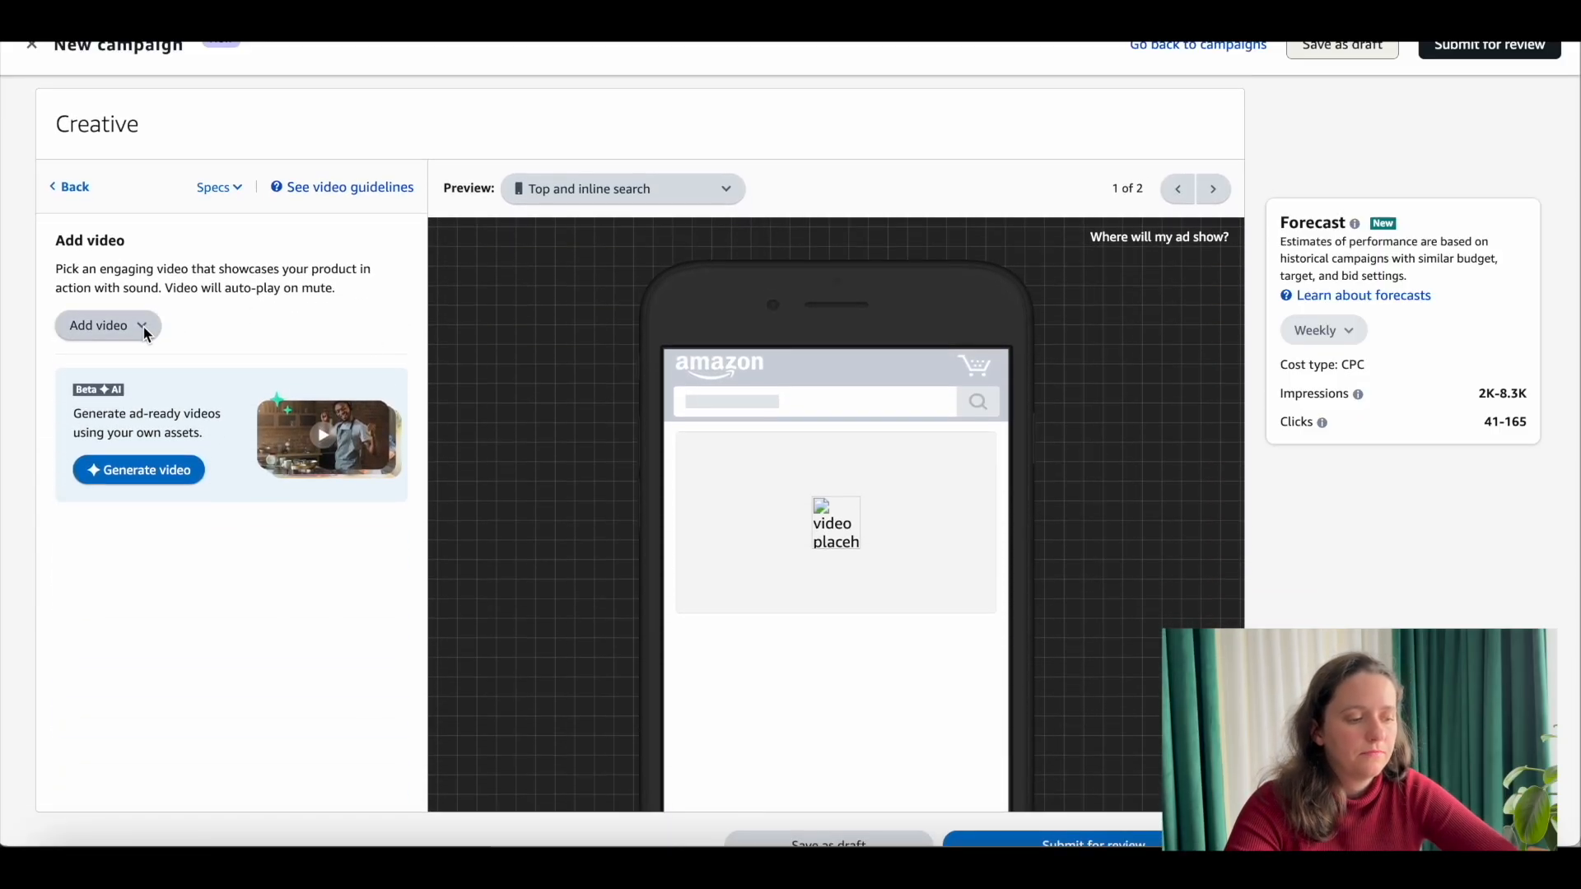
pyautogui.click(134, 326)
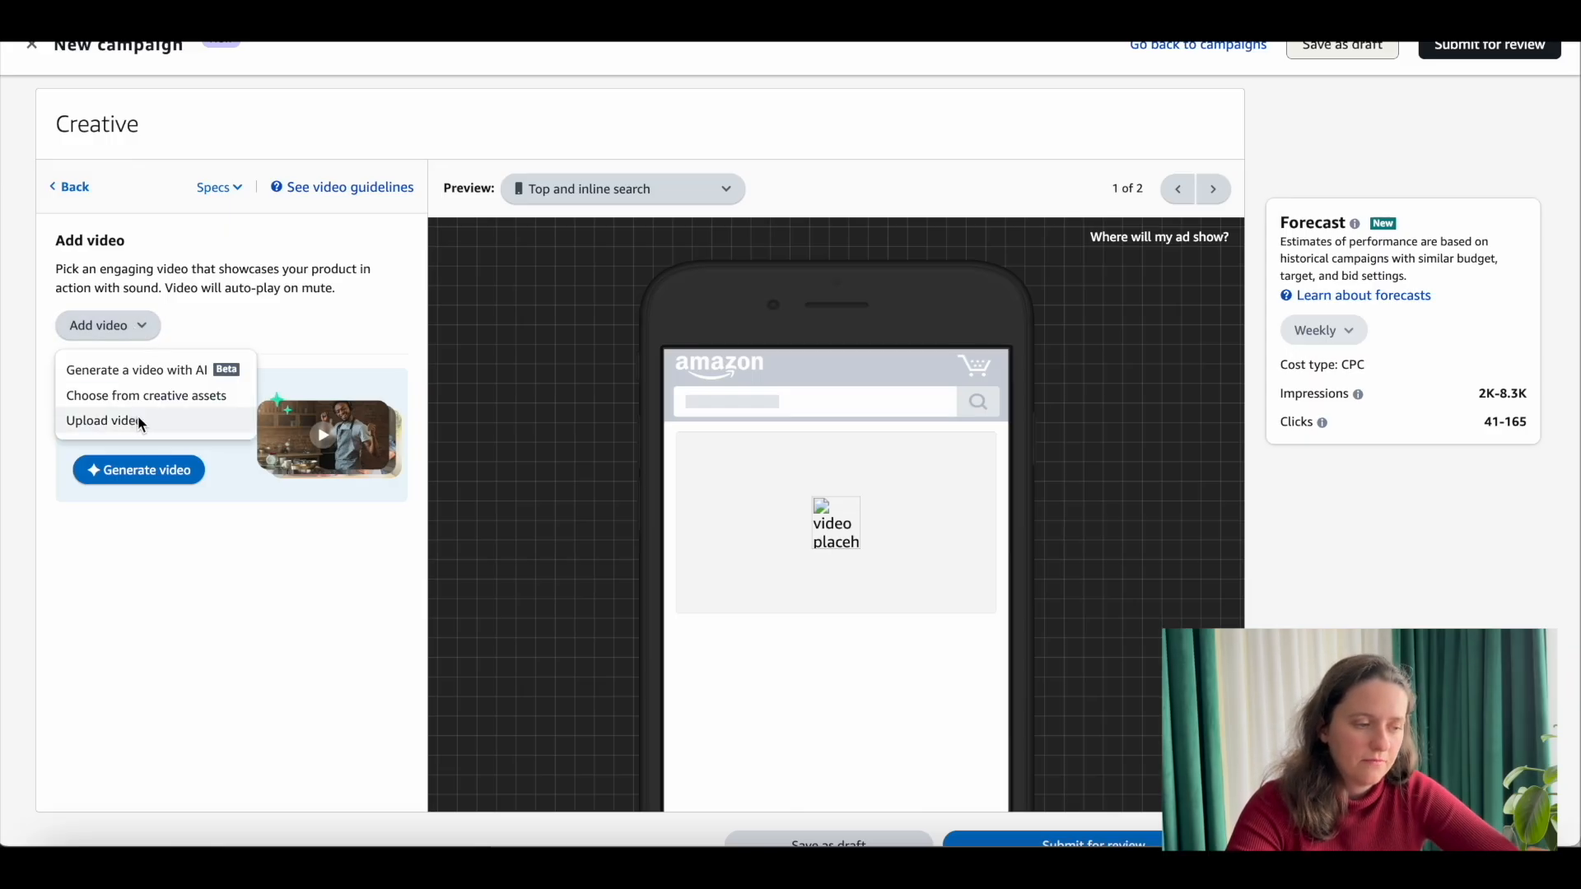
pyautogui.scroll(-1, 625, 360)
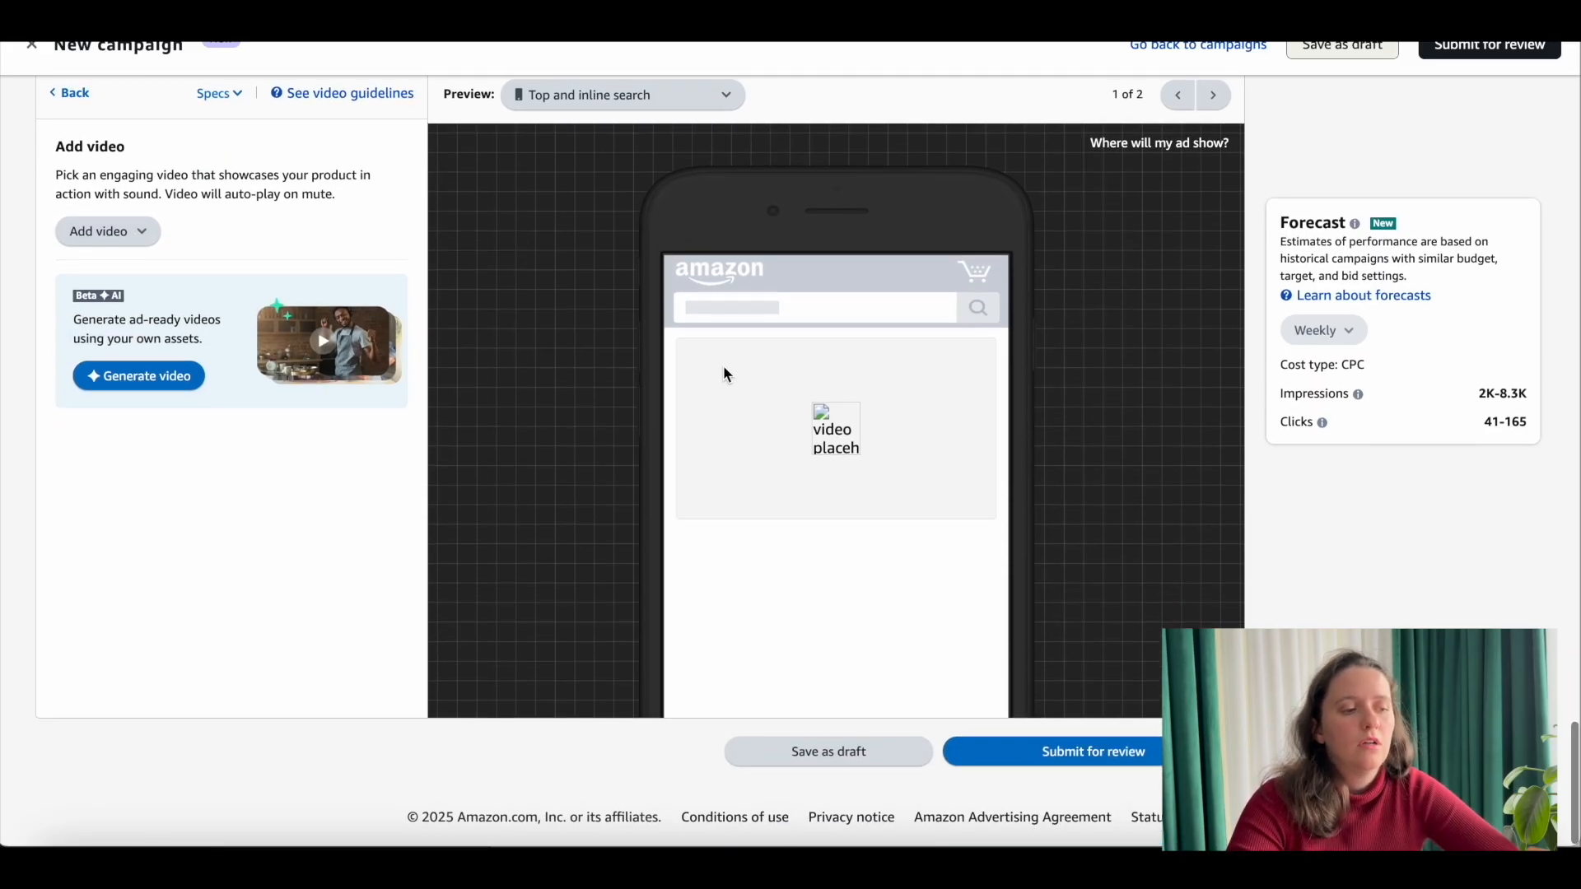